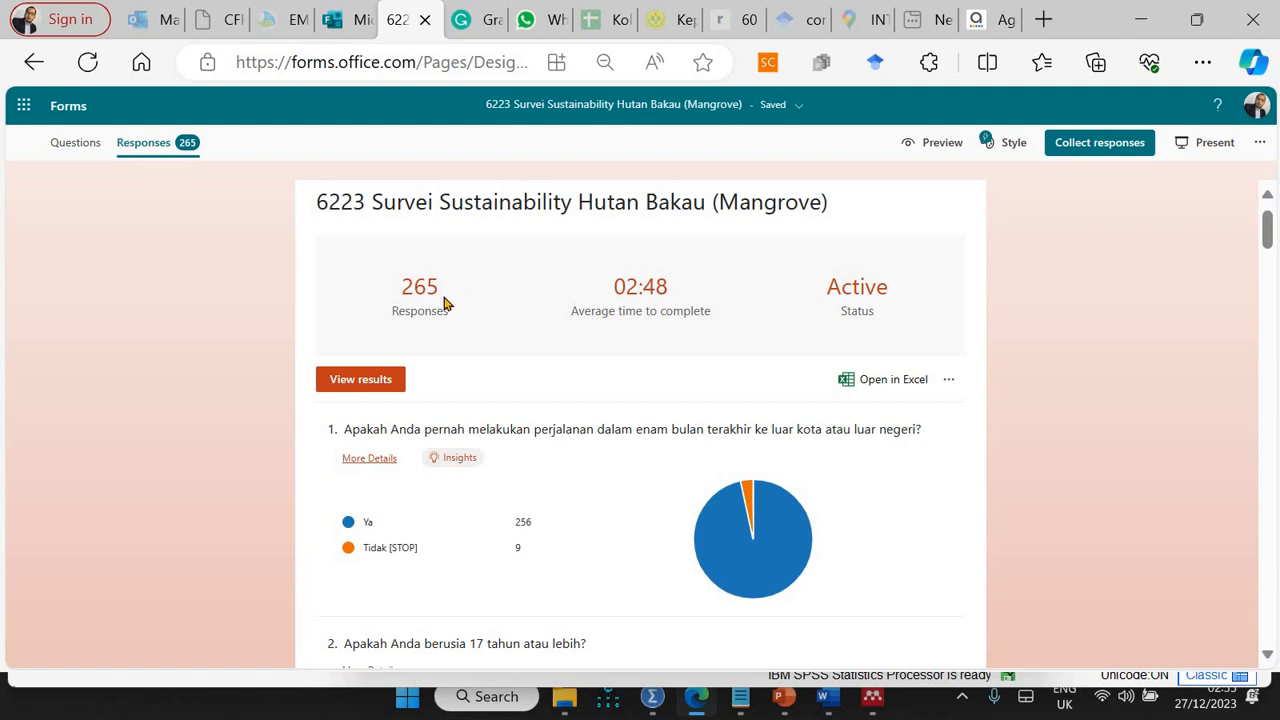
Review the response summaries for the four Ya/Tidak screening questions up to the Destination Reputation question.
drag(1272, 232, 1268, 260)
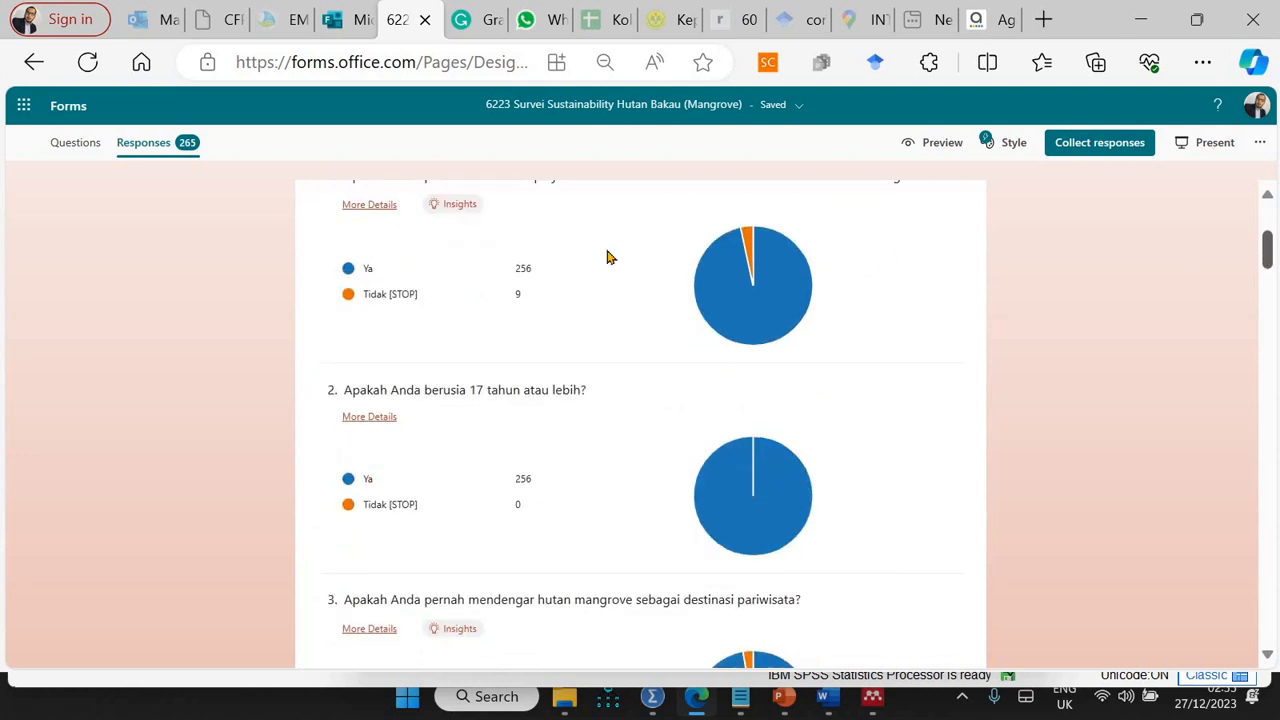
mouse_move(517, 313)
drag(1273, 254, 1273, 281)
scroll(1273, 281, down, 1)
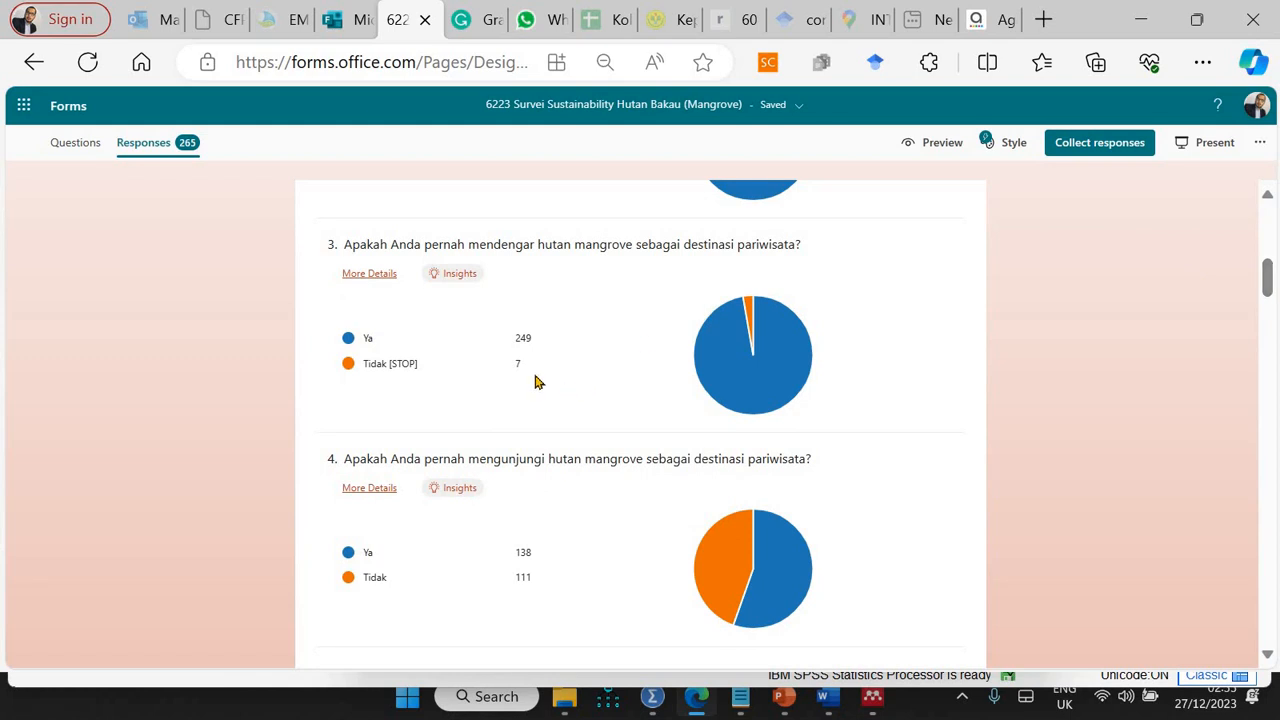
mouse_move(535, 375)
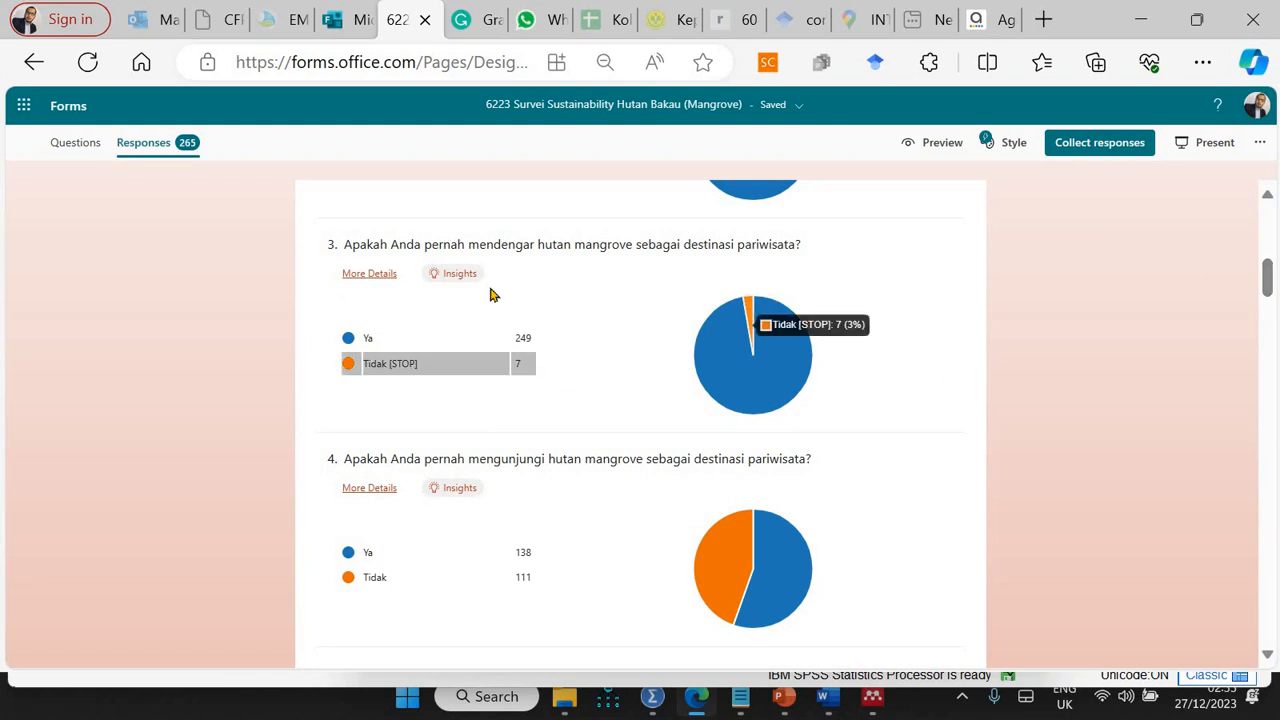
scroll(940, 440, down, 2)
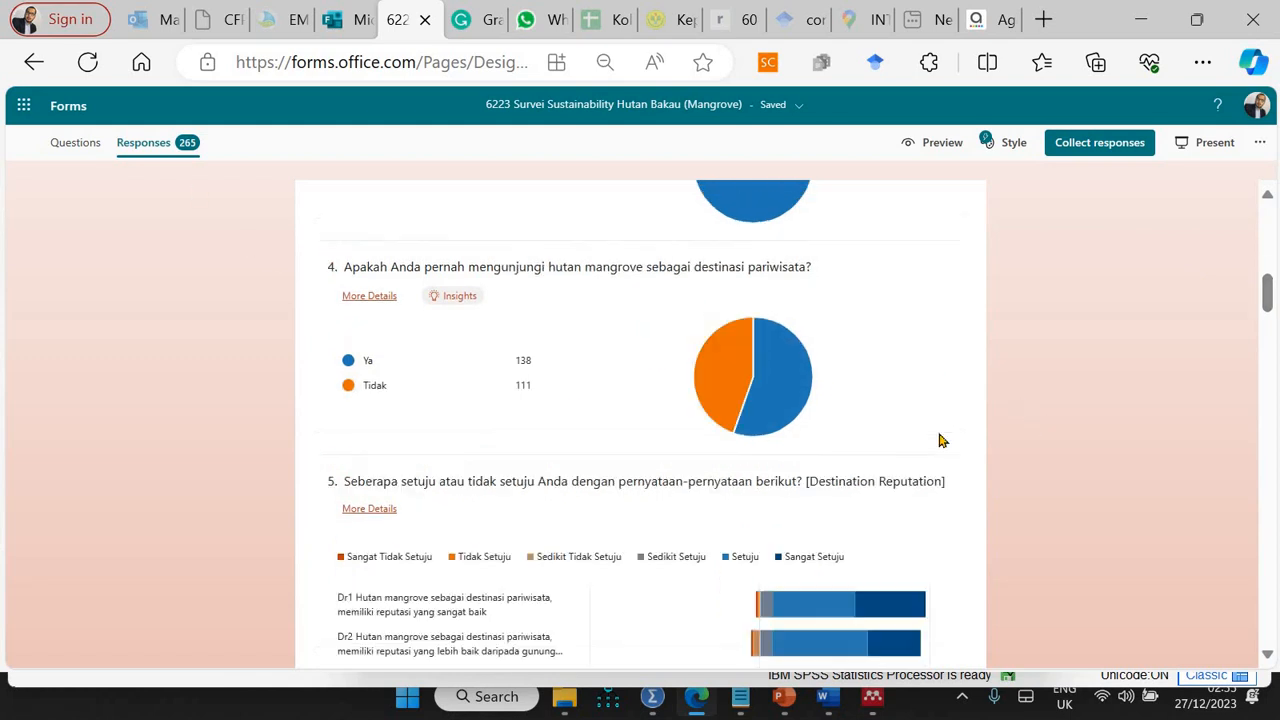
scroll(940, 440, down, 2)
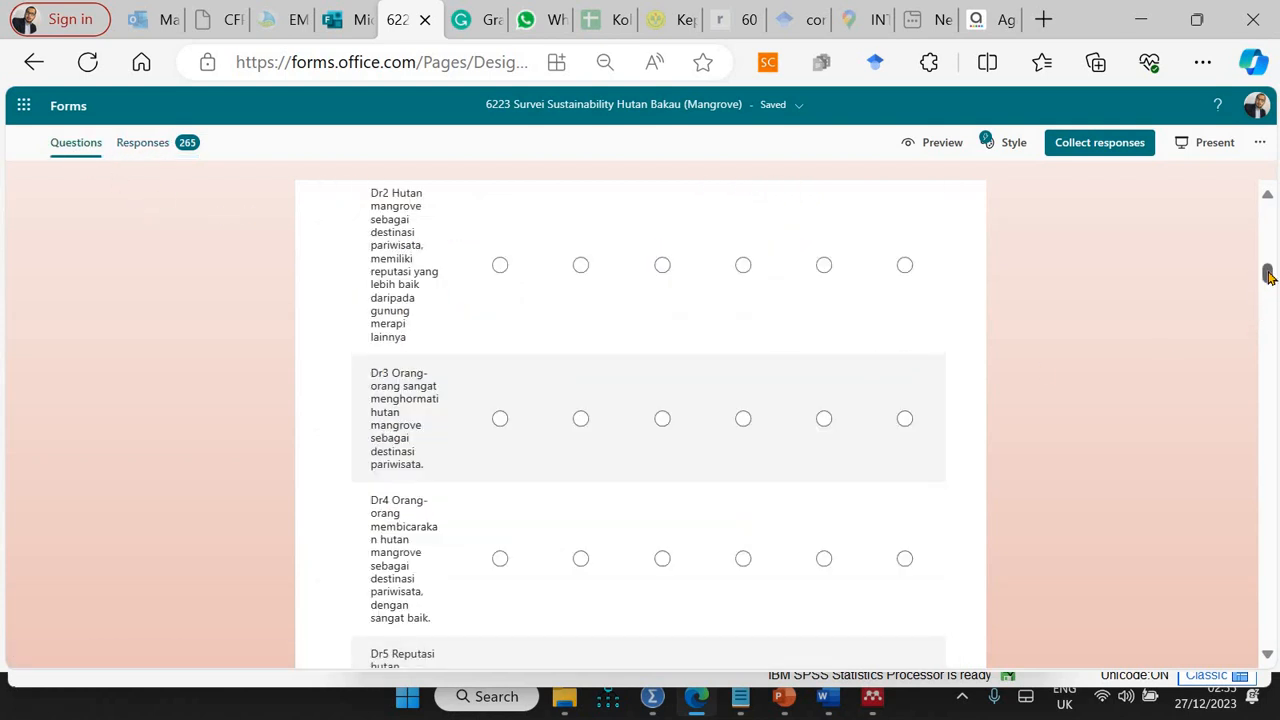
Examine the questionnaire's screening questions and its agreement-scale items from Destination Reputation through Destination Image.
scroll(1268, 268, up, 6)
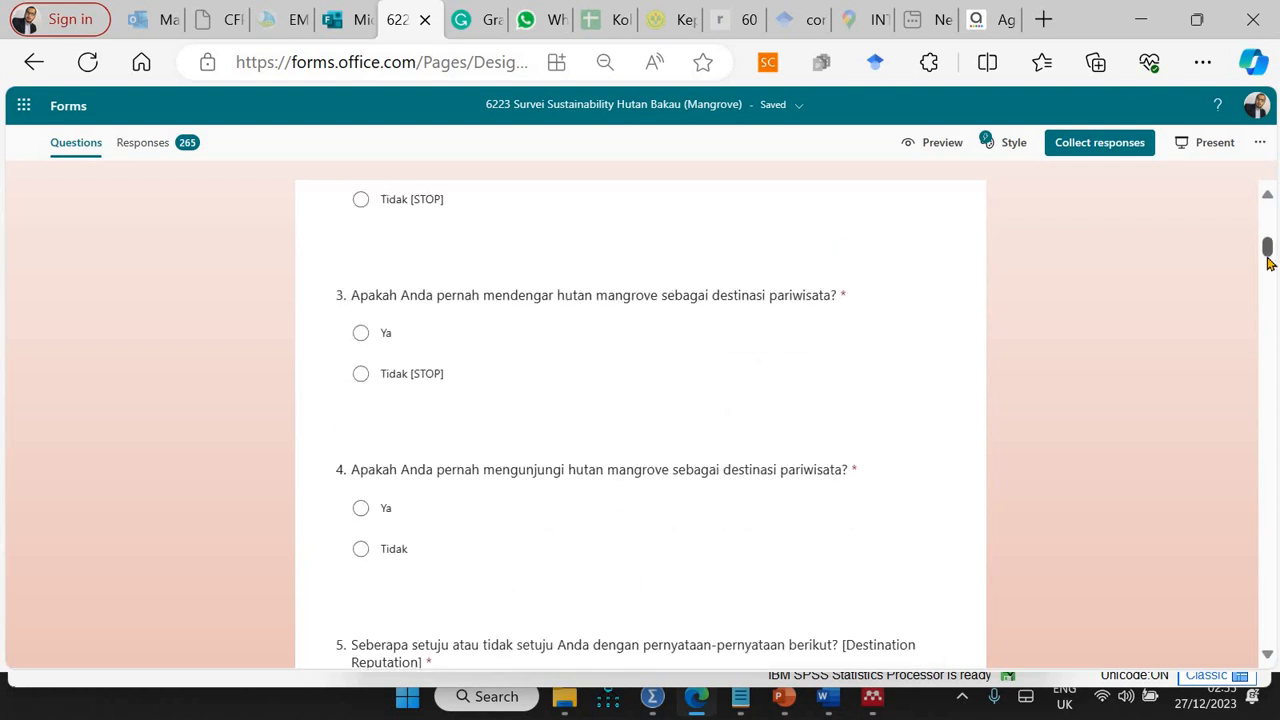
scroll(1268, 268, down, 3)
mouse_move(1268, 270)
mouse_down()
mouse_move(1274, 229)
mouse_move(1272, 266)
mouse_up()
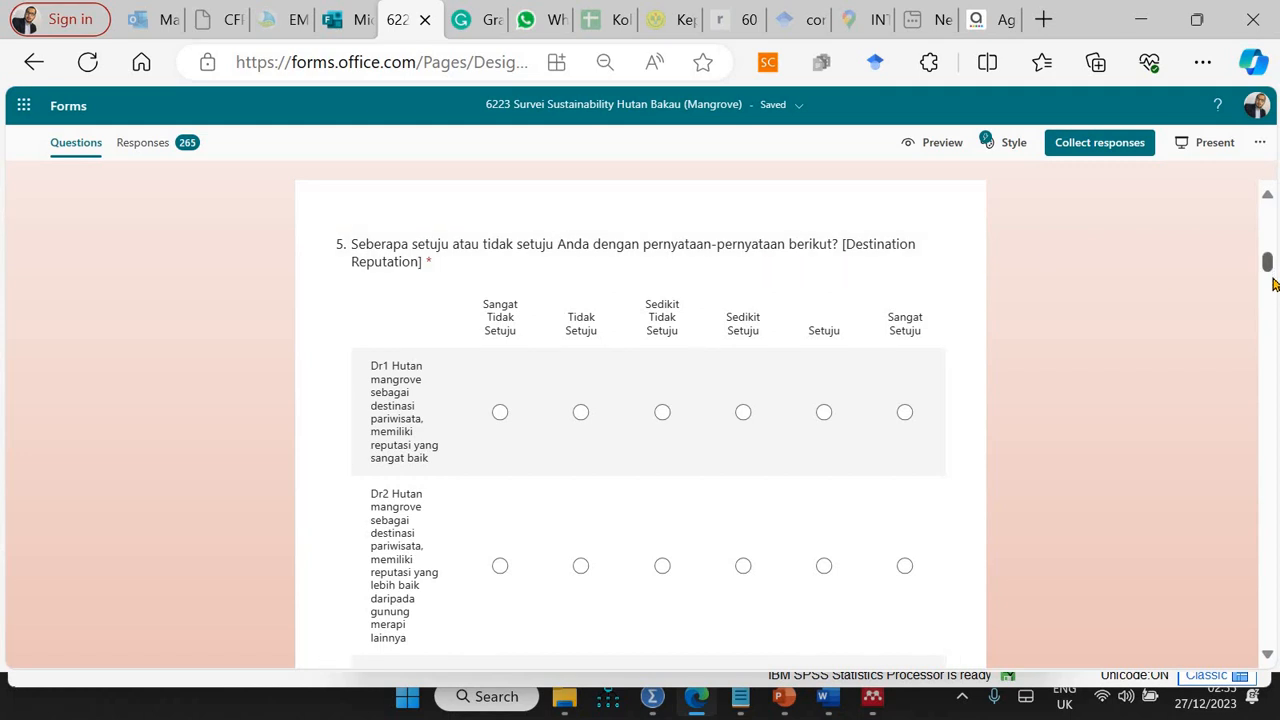
drag(1272, 284, 1273, 291)
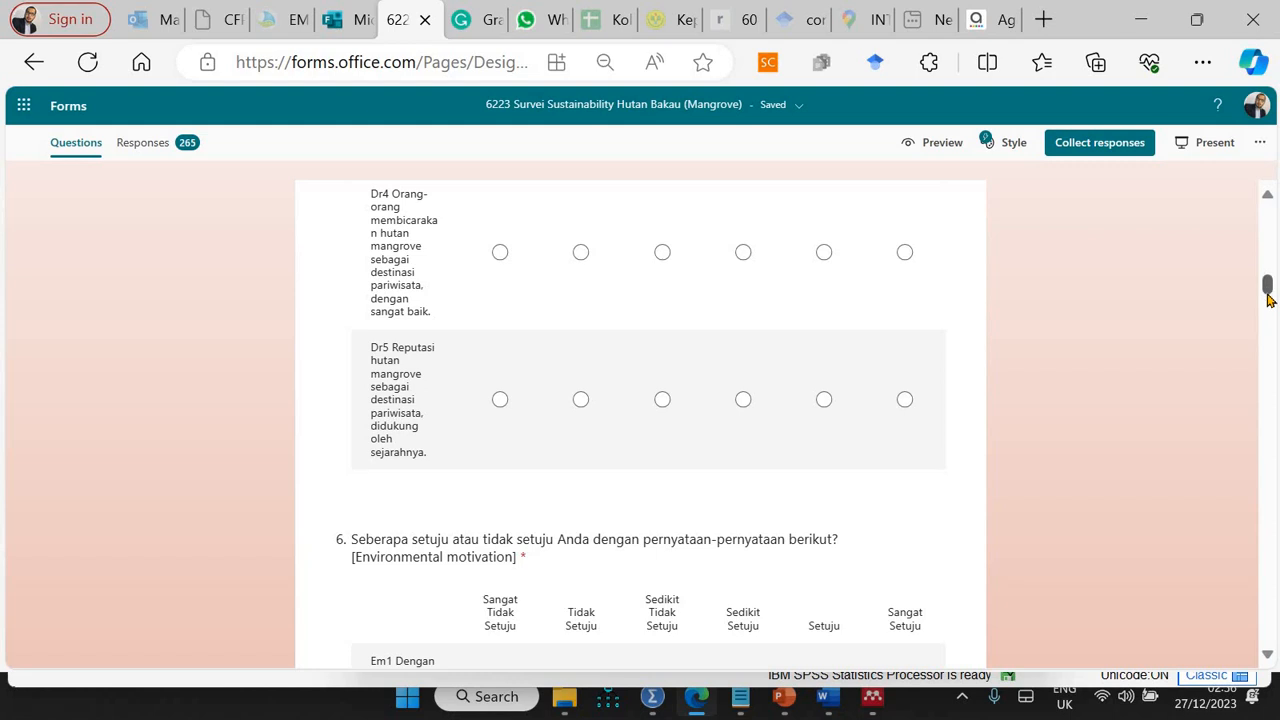
drag(1269, 297, 1272, 507)
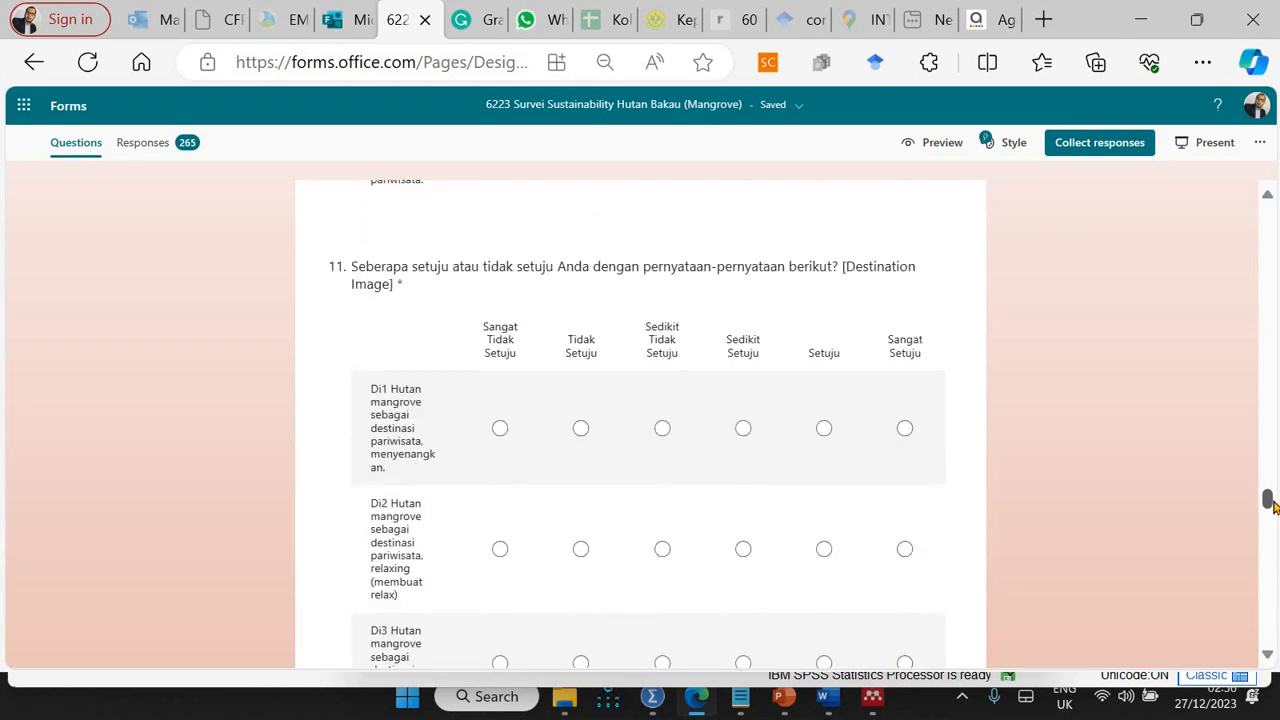
drag(1274, 511, 1274, 570)
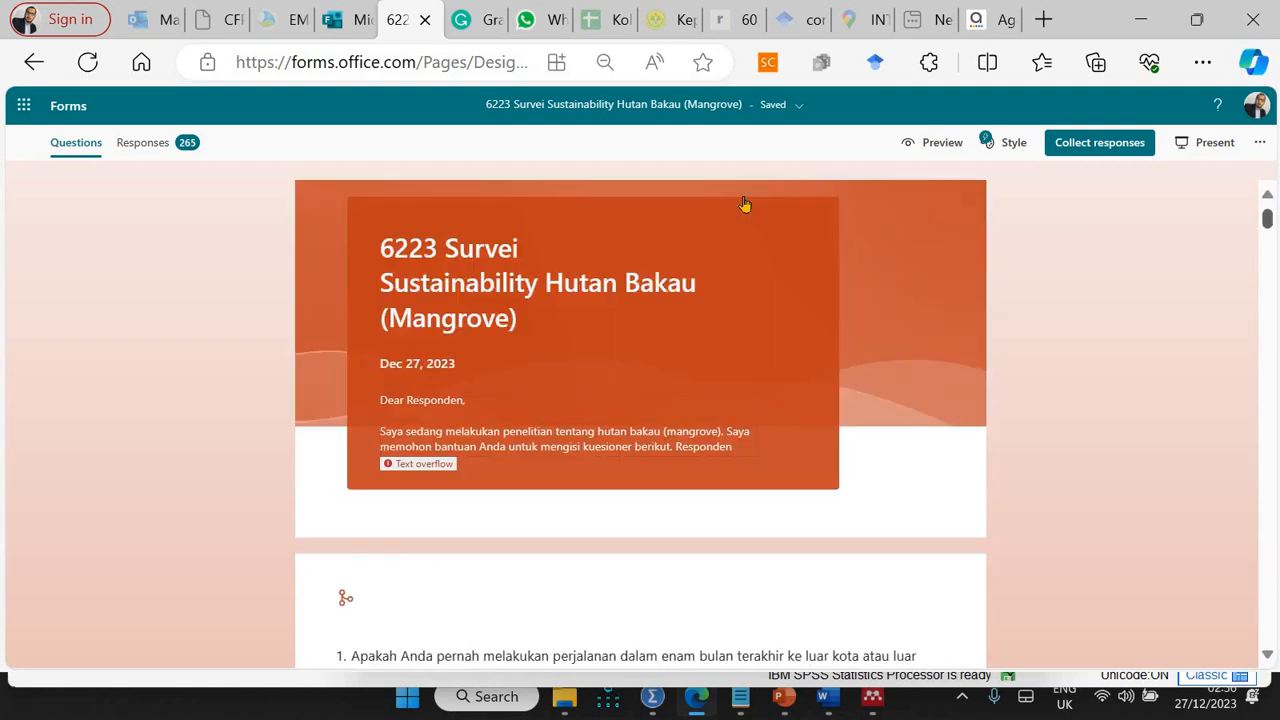
Request the survey's collected responses as an Excel file and check the Downloads folder for it.
click(178, 142)
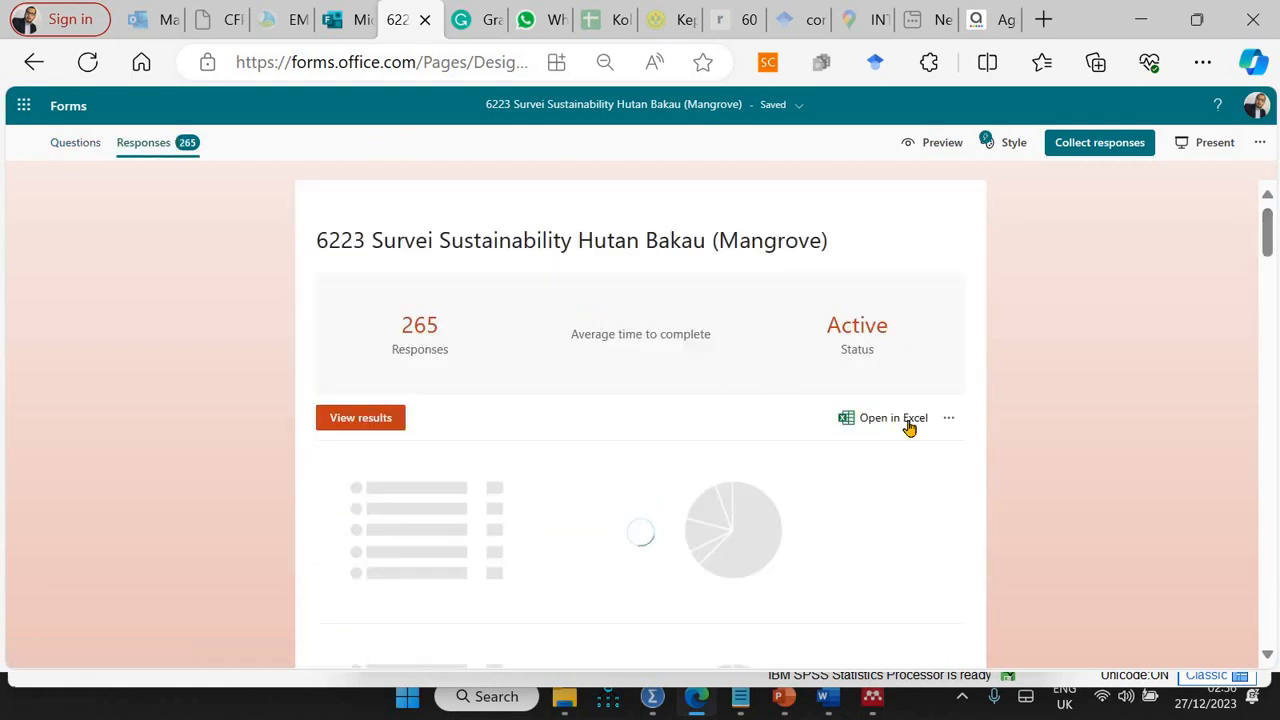
click(907, 424)
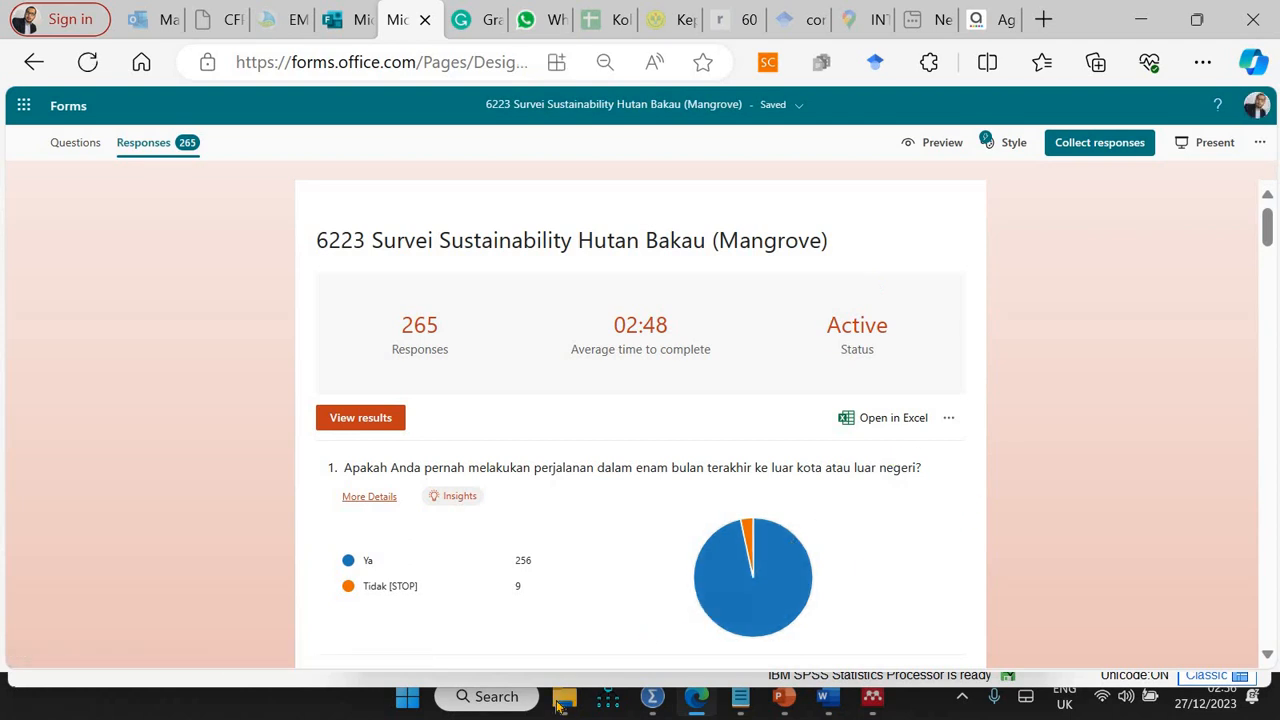
mouse_move(560, 703)
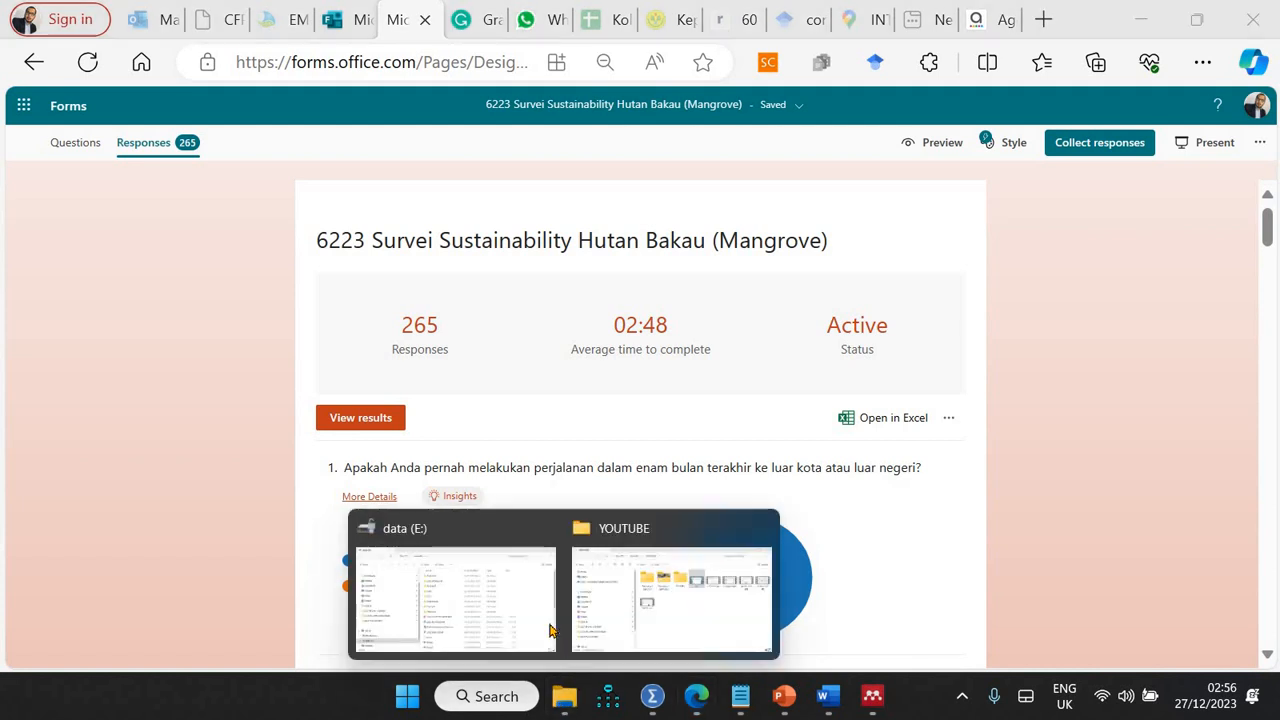
mouse_move(546, 617)
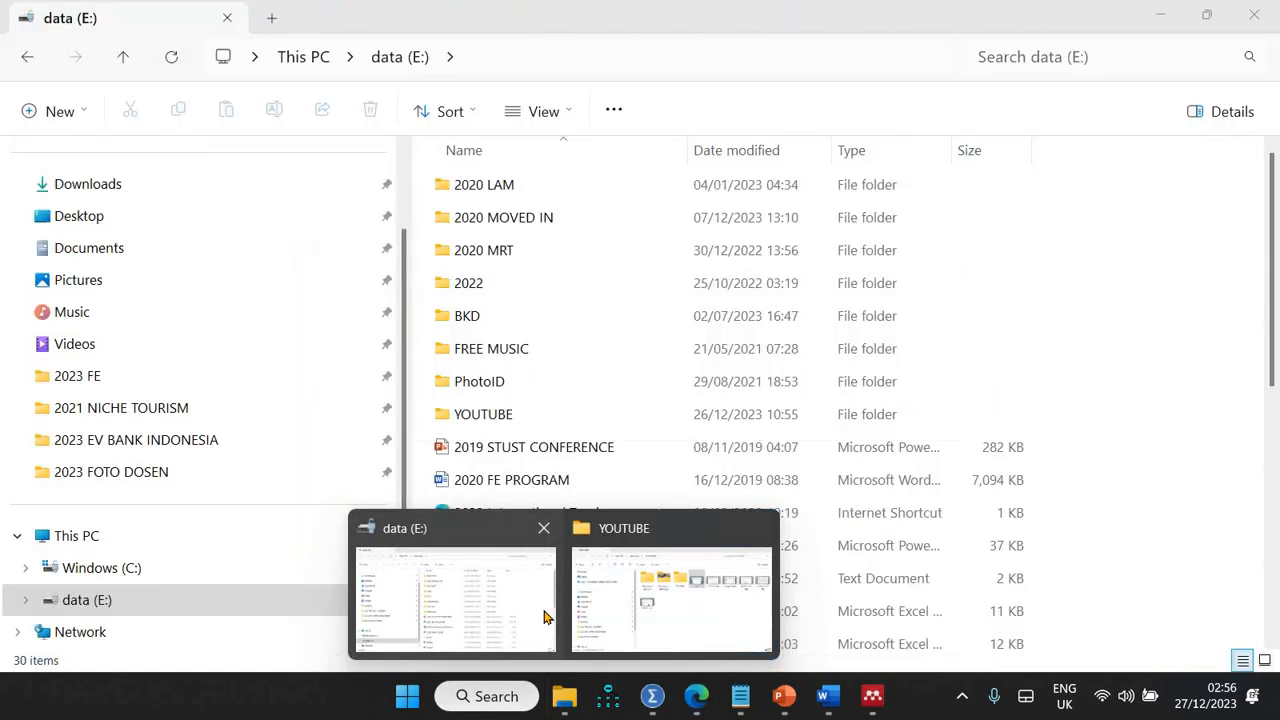
click(143, 184)
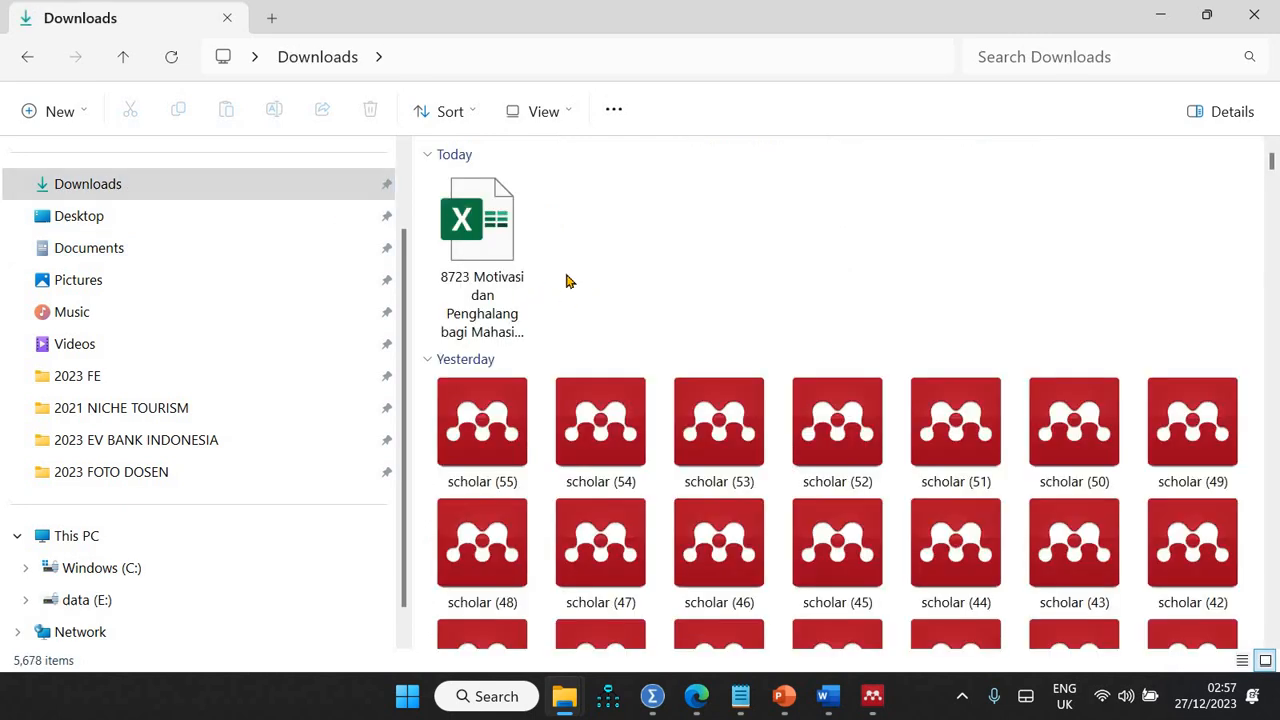
click(495, 283)
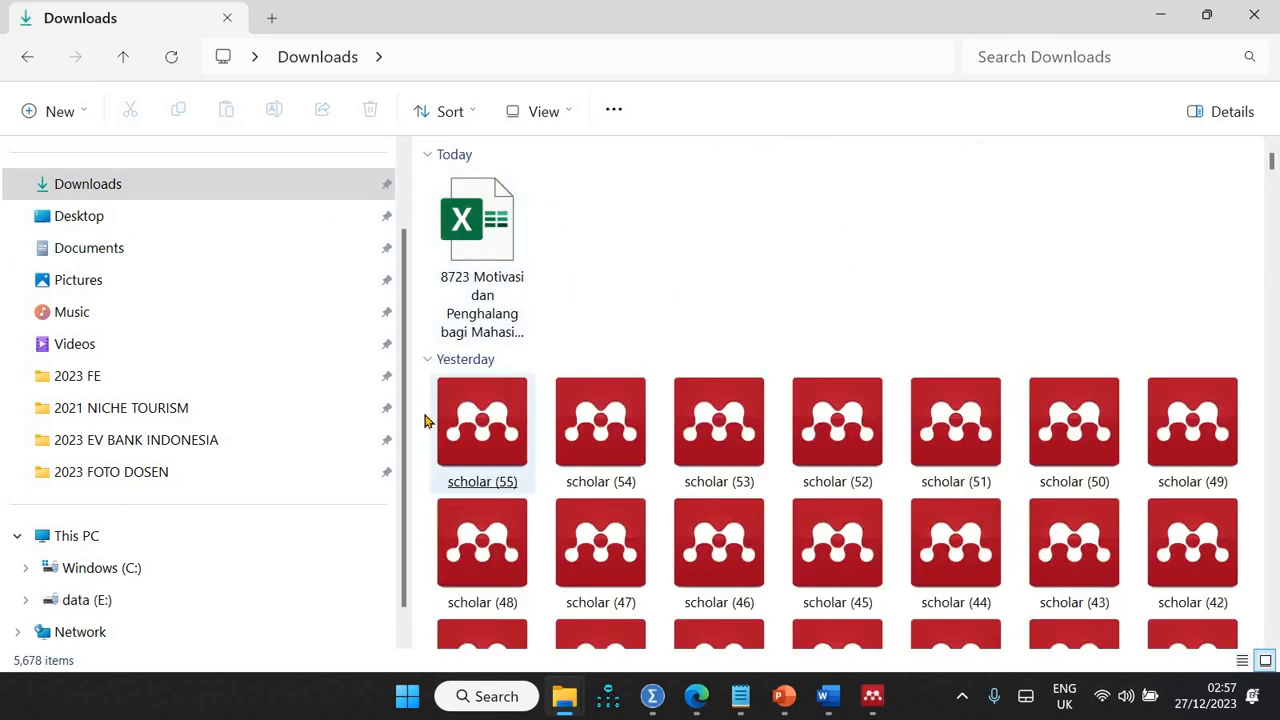
Delete all the scholar citation files listed under Yesterday in the Downloads folder.
drag(424, 416, 1178, 642)
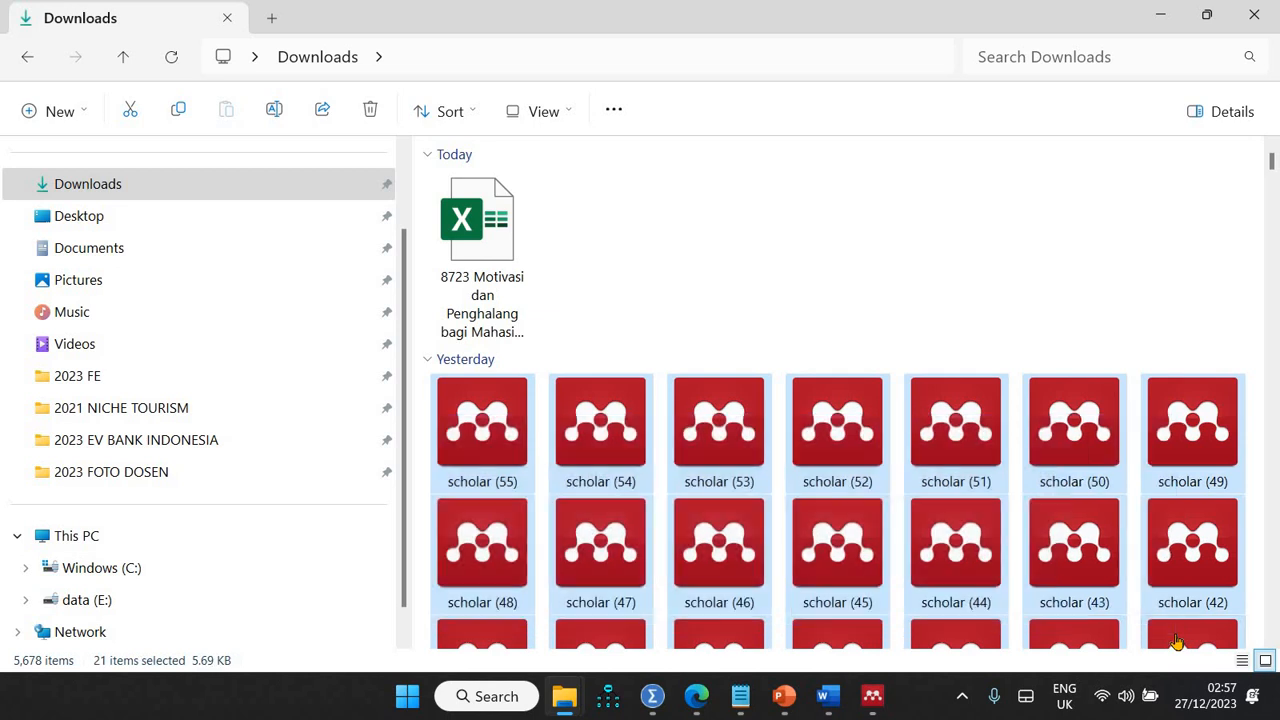
key(Delete)
drag(428, 398, 1205, 430)
key(Delete)
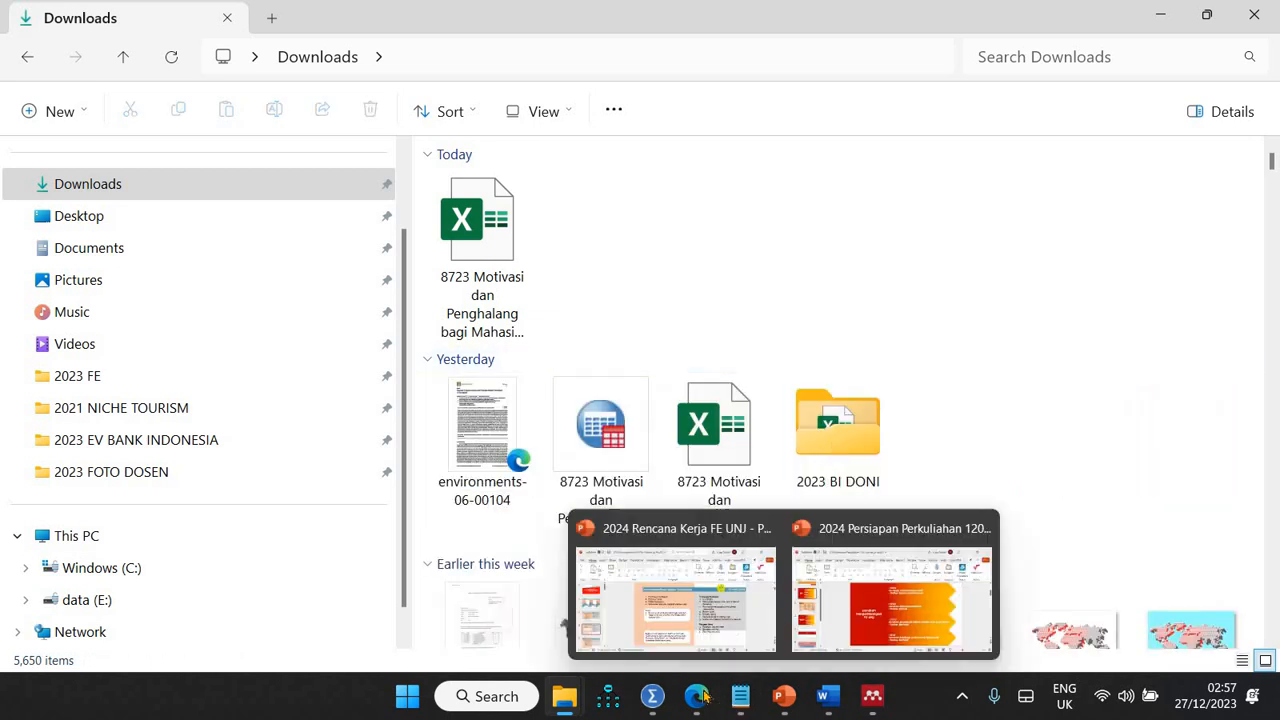
Switch back to the mangrove survey's responses in Edge and download them as an Excel workbook.
click(770, 575)
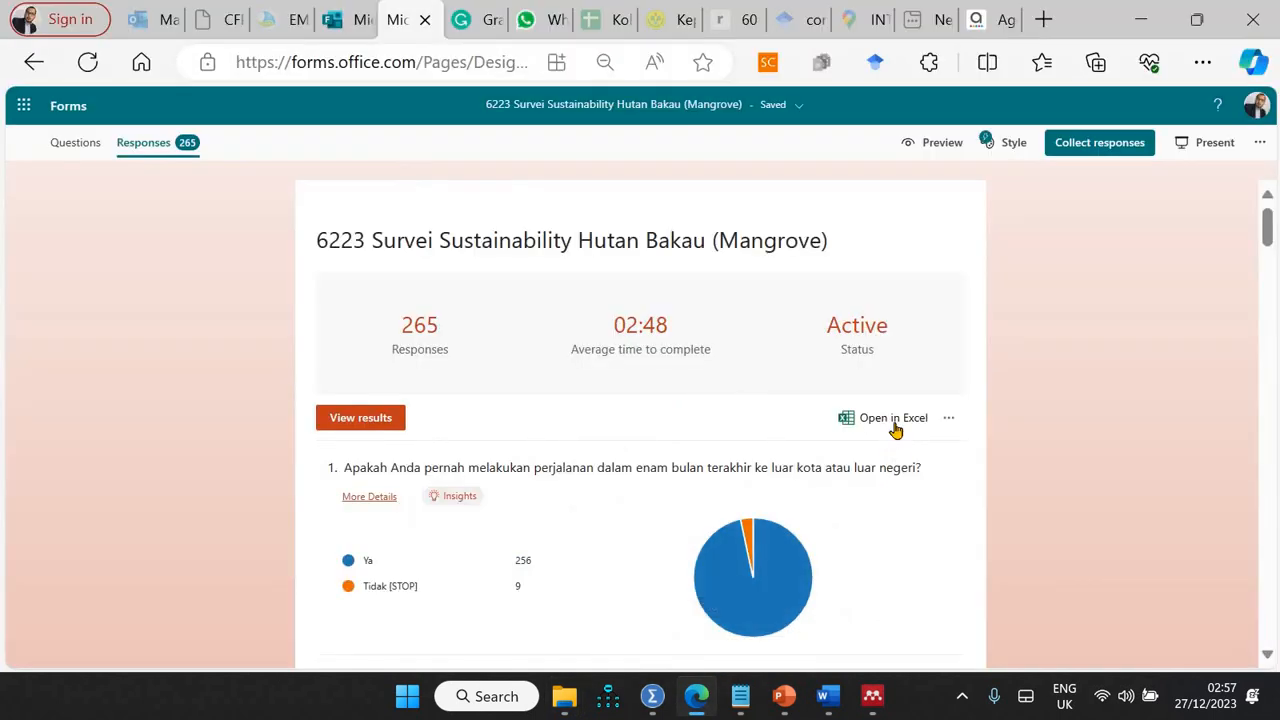
click(895, 425)
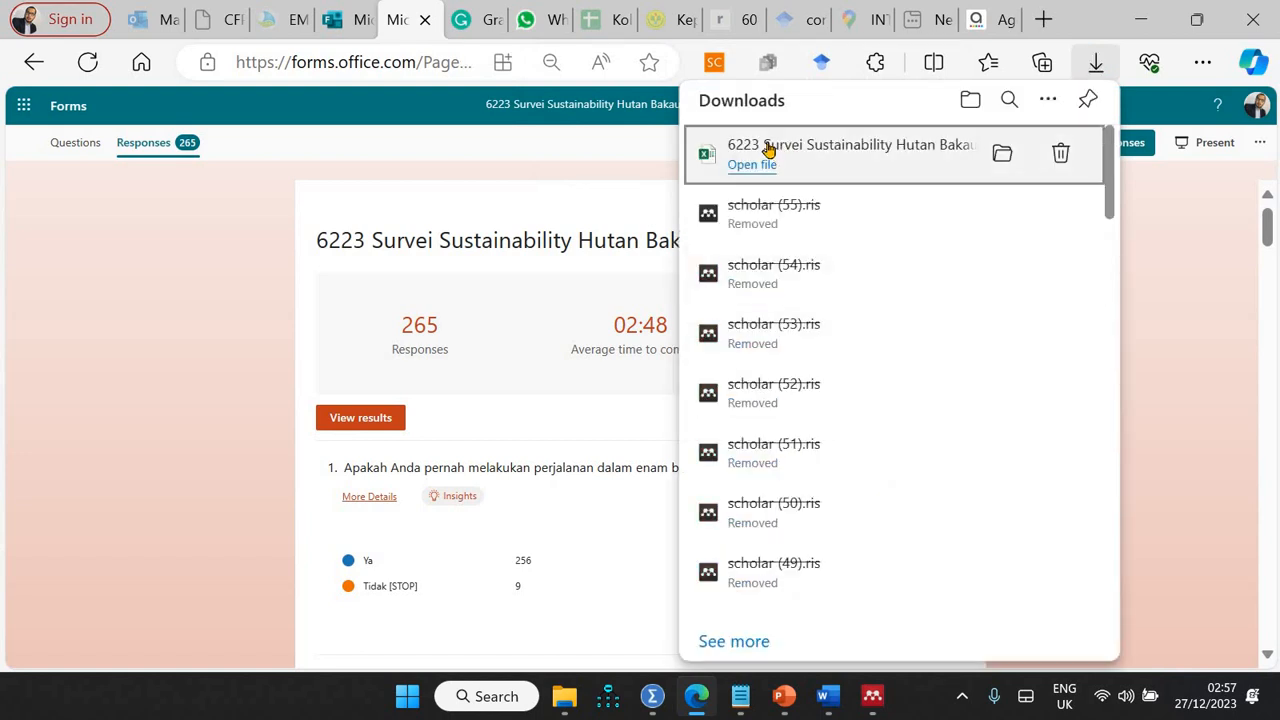
mouse_move(652, 696)
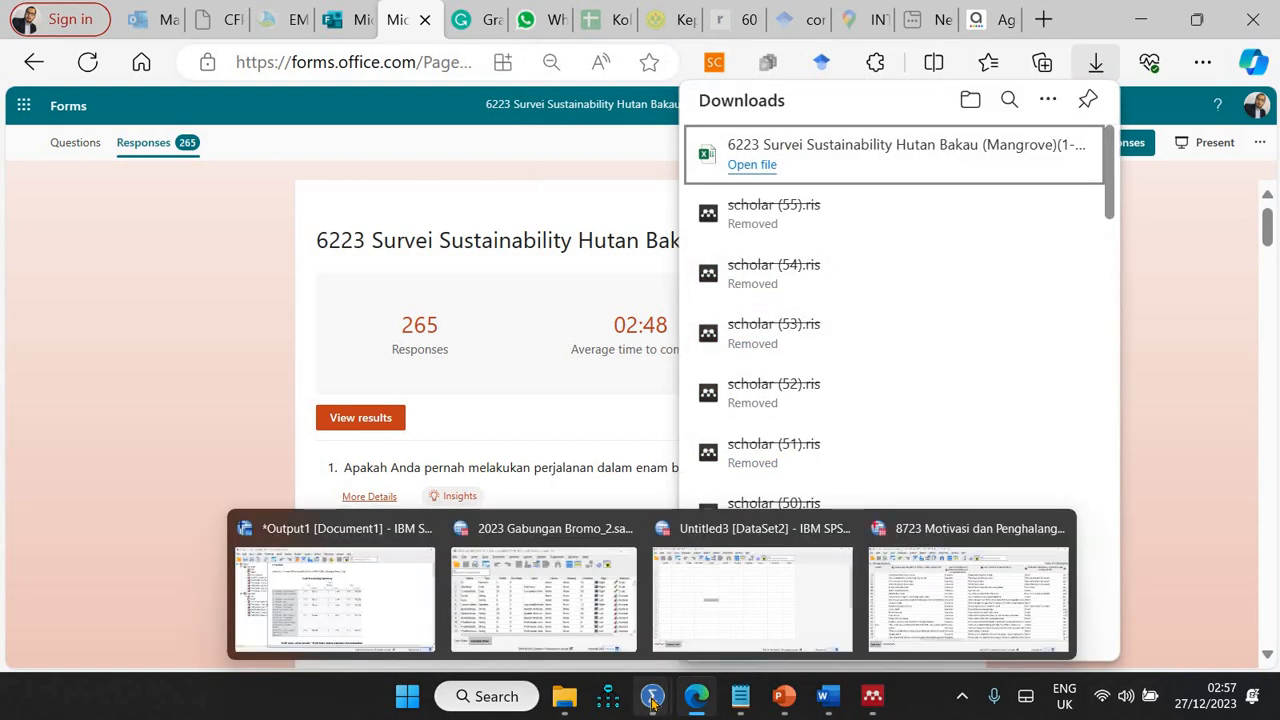
click(730, 623)
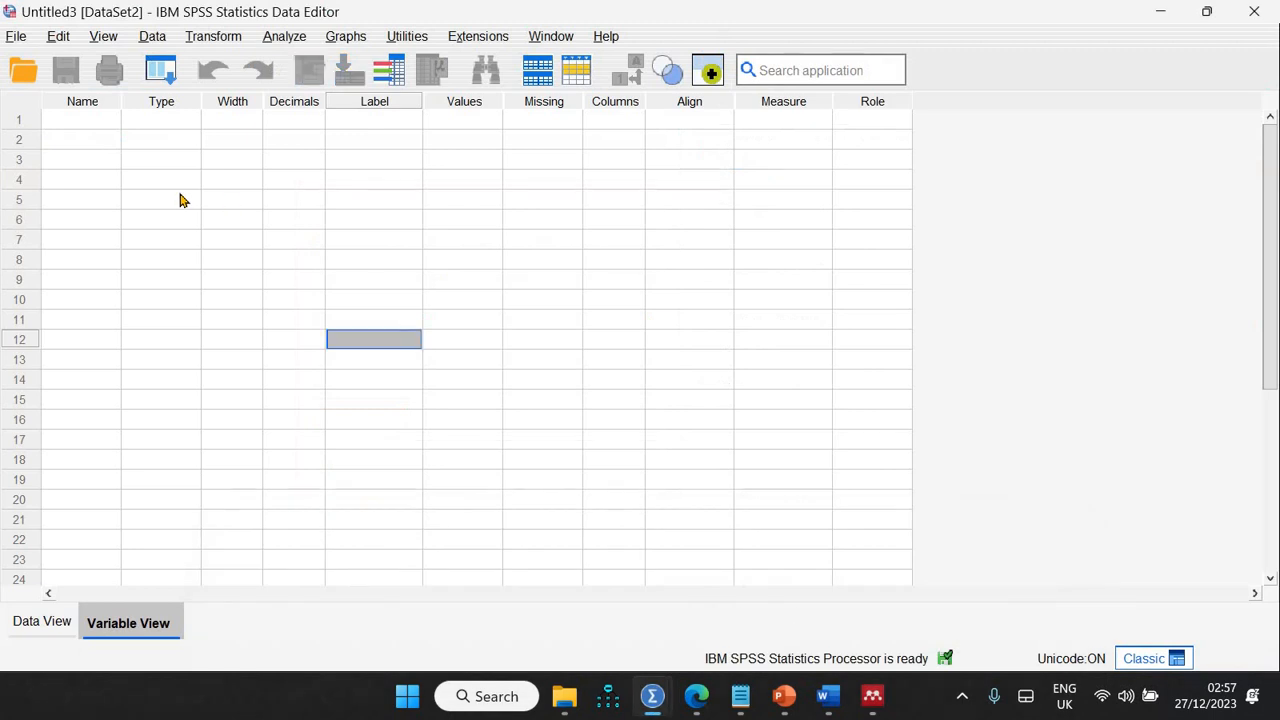
click(181, 200)
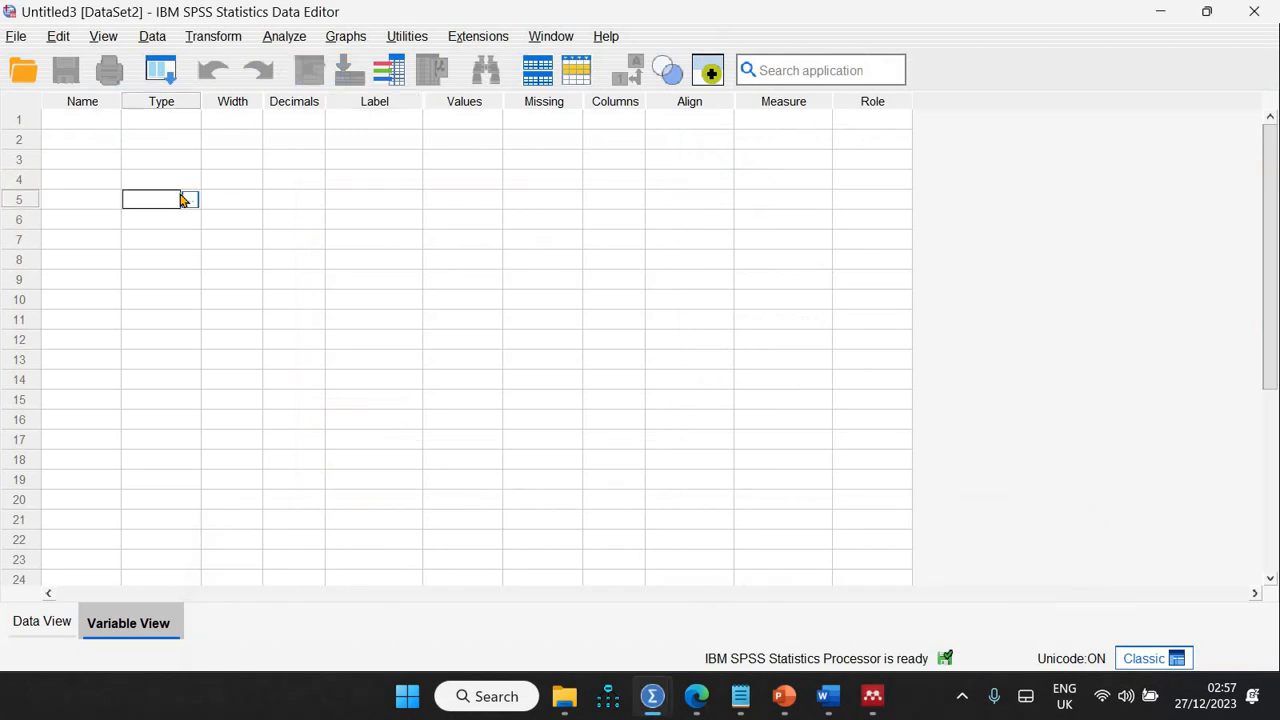
Return to Edge and open the downloaded 6223 Survei Sustainability Hutan Bakau (Mangrove) workbook.
mouse_move(697, 695)
click(673, 616)
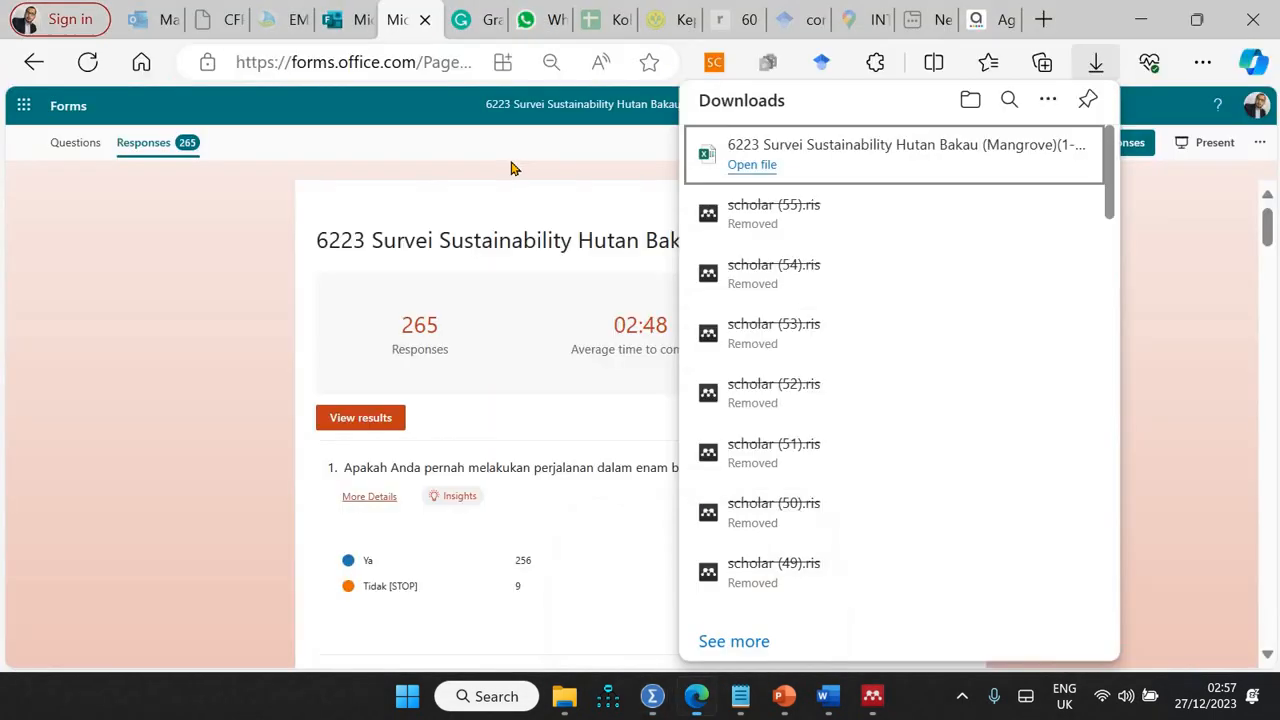
click(751, 166)
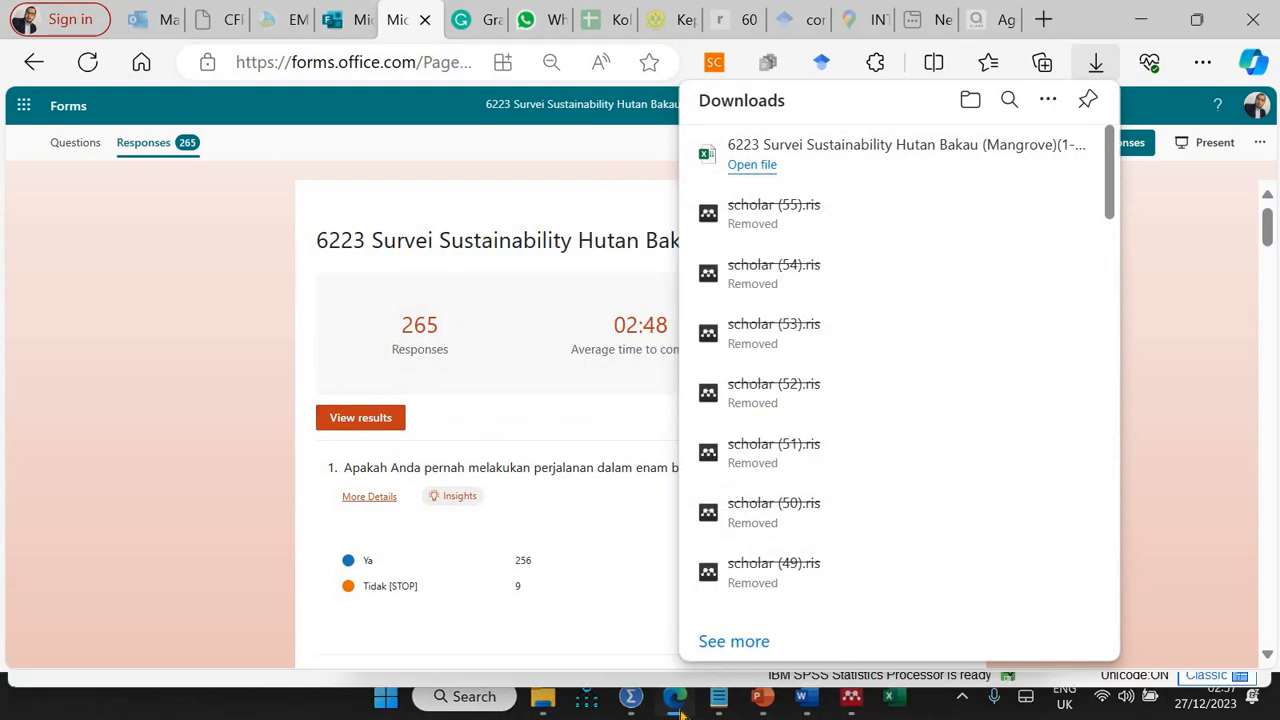
mouse_move(640, 708)
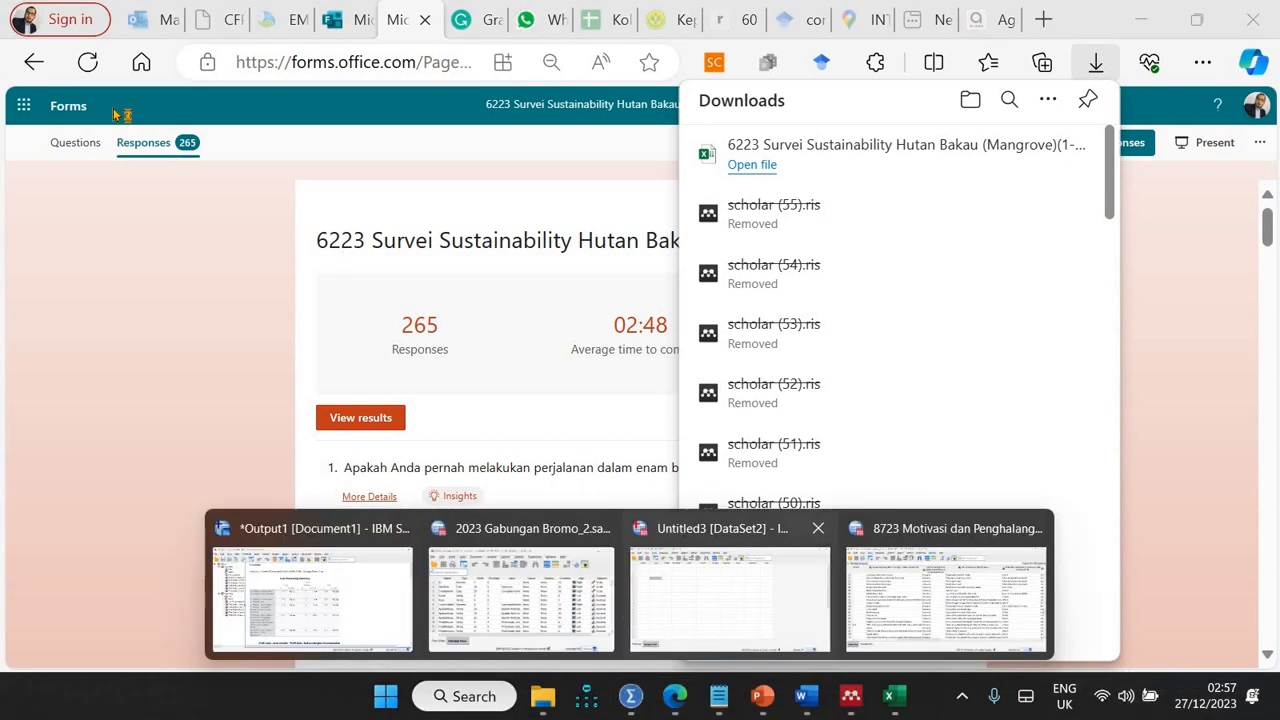
click(790, 580)
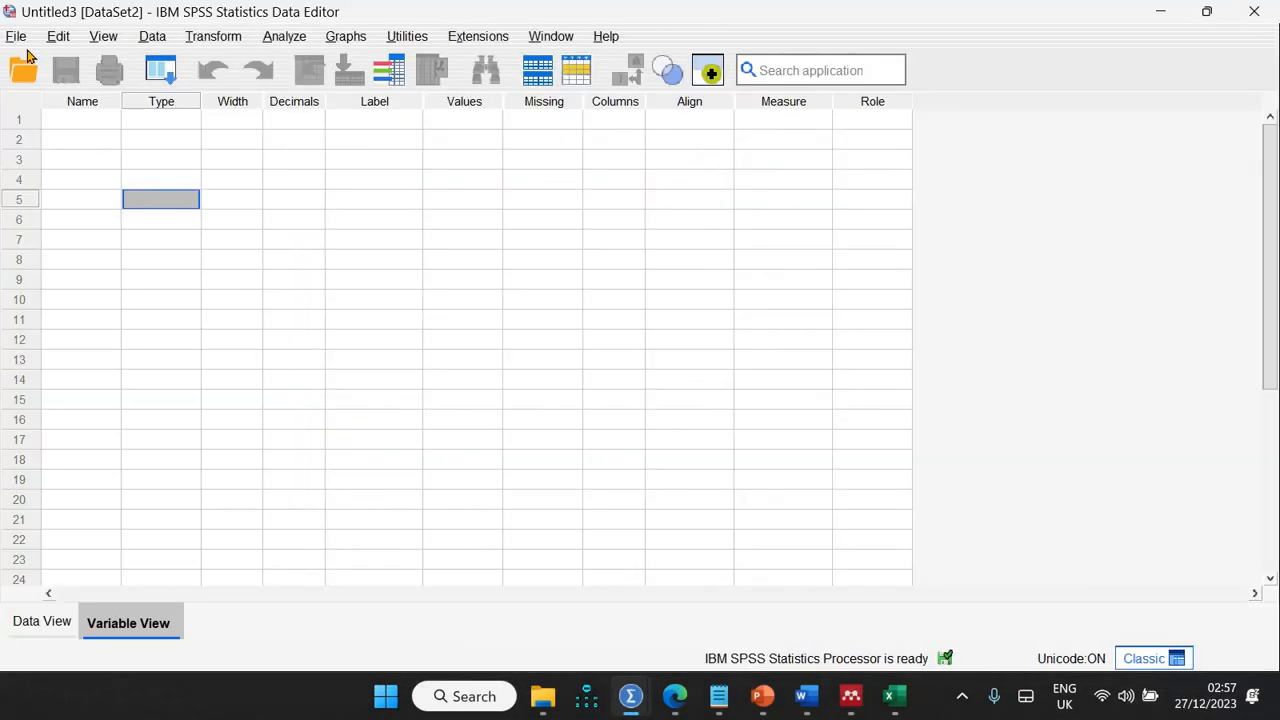
click(18, 37)
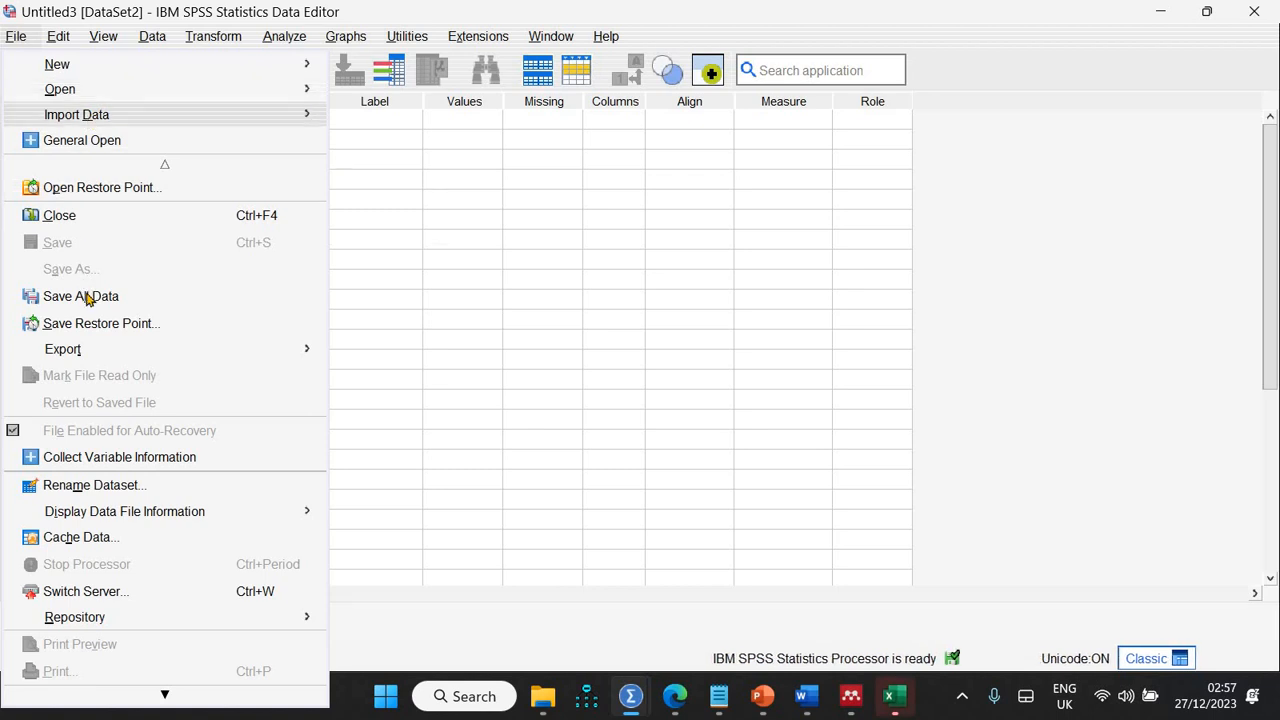
click(460, 280)
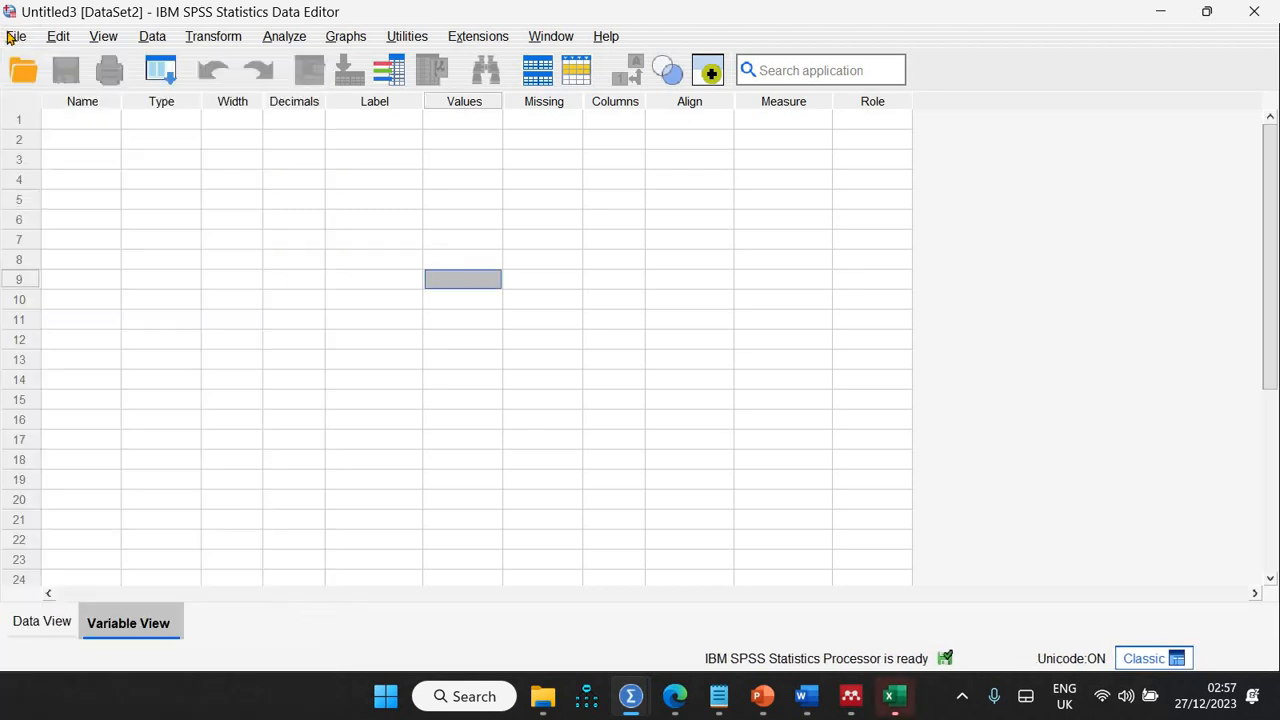
click(16, 40)
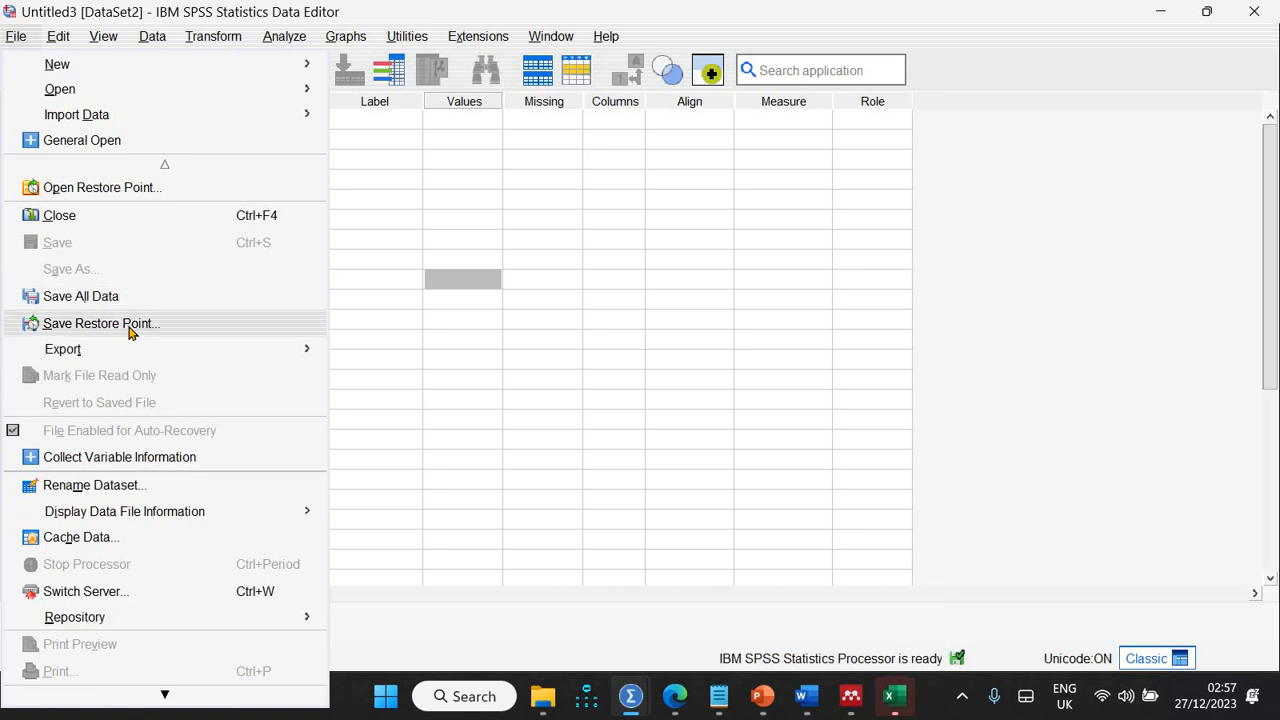
click(533, 388)
Switch to the mangrove survey workbook in Excel, enable editing, and maximize its window to view the response columns.
mouse_move(895, 705)
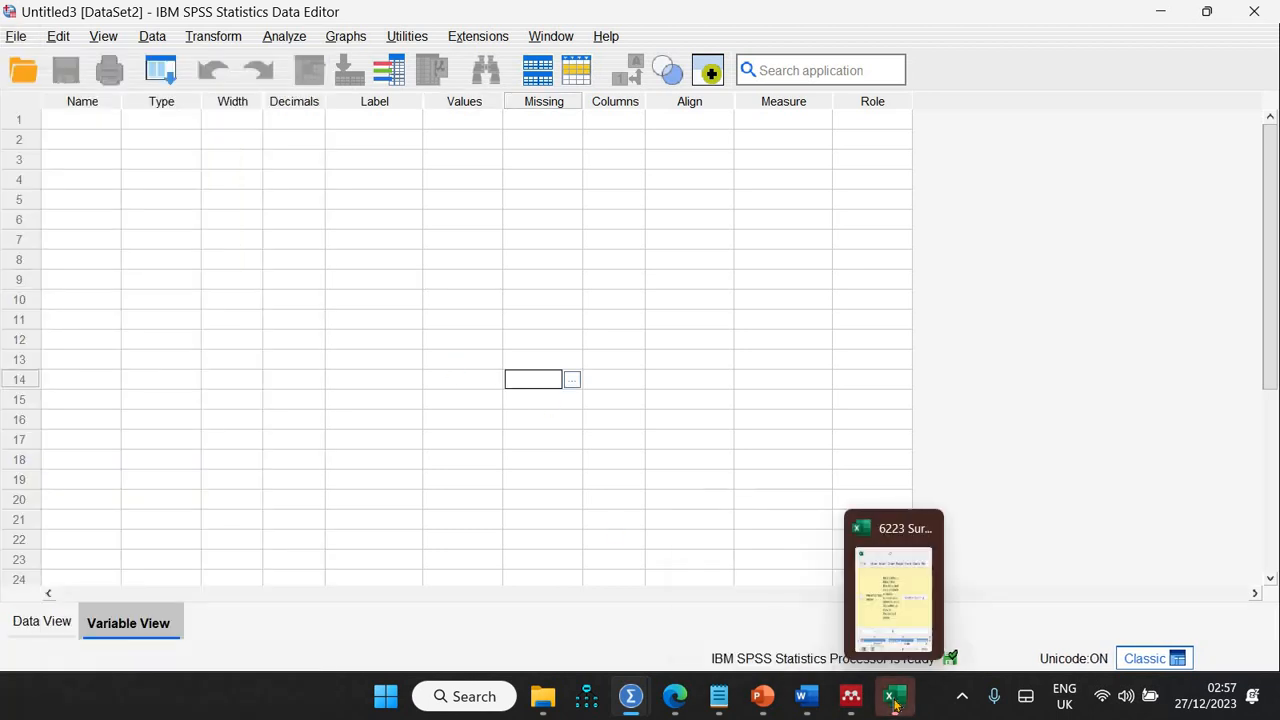
click(906, 562)
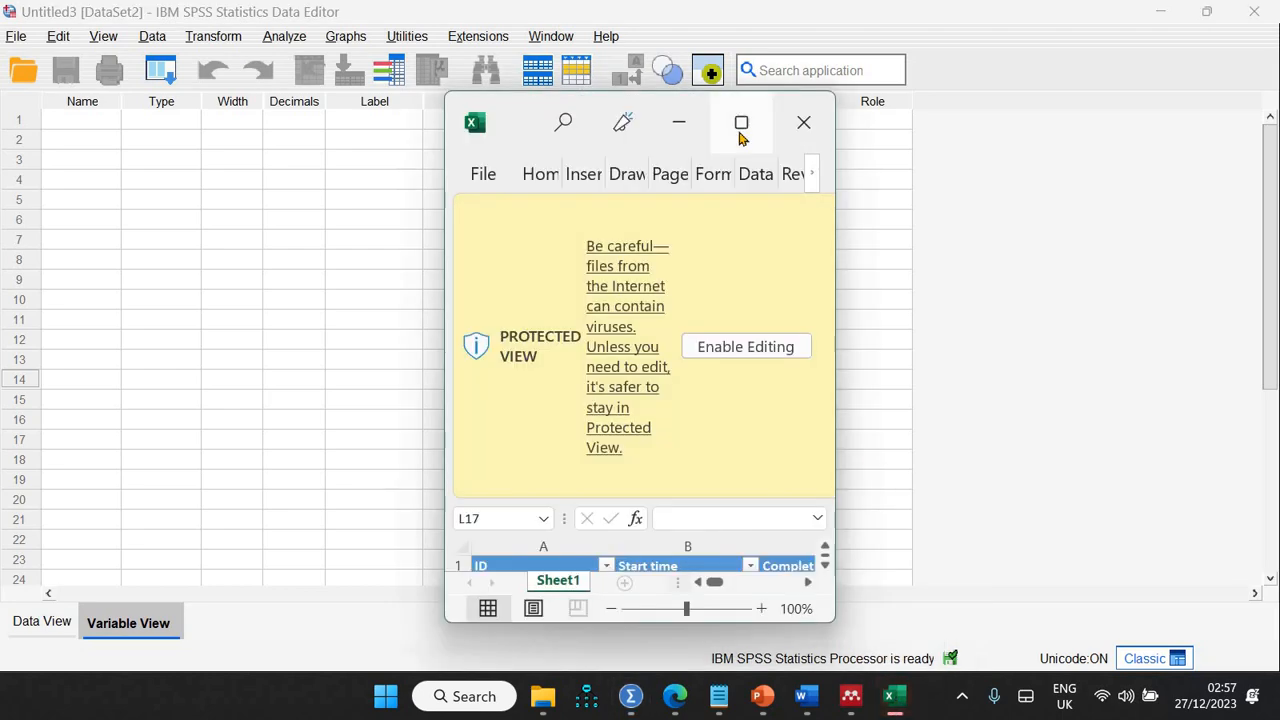
click(740, 124)
click(1050, 124)
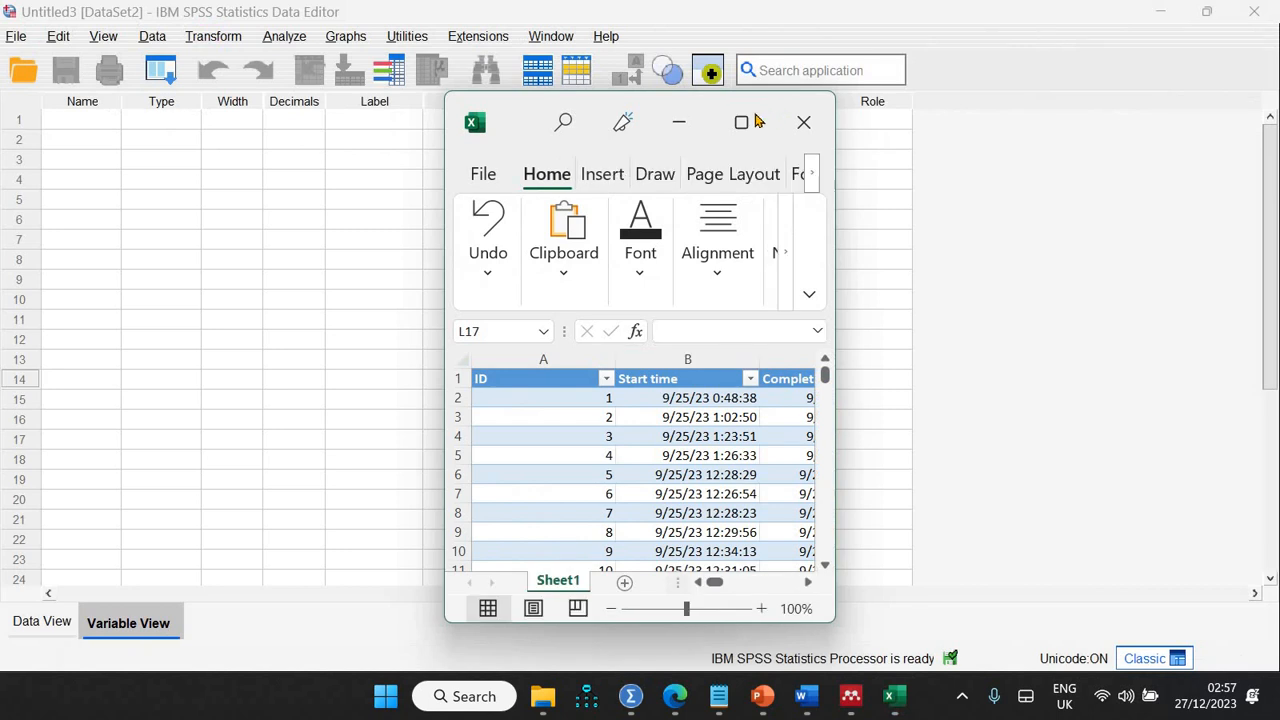
click(748, 122)
drag(828, 633, 760, 632)
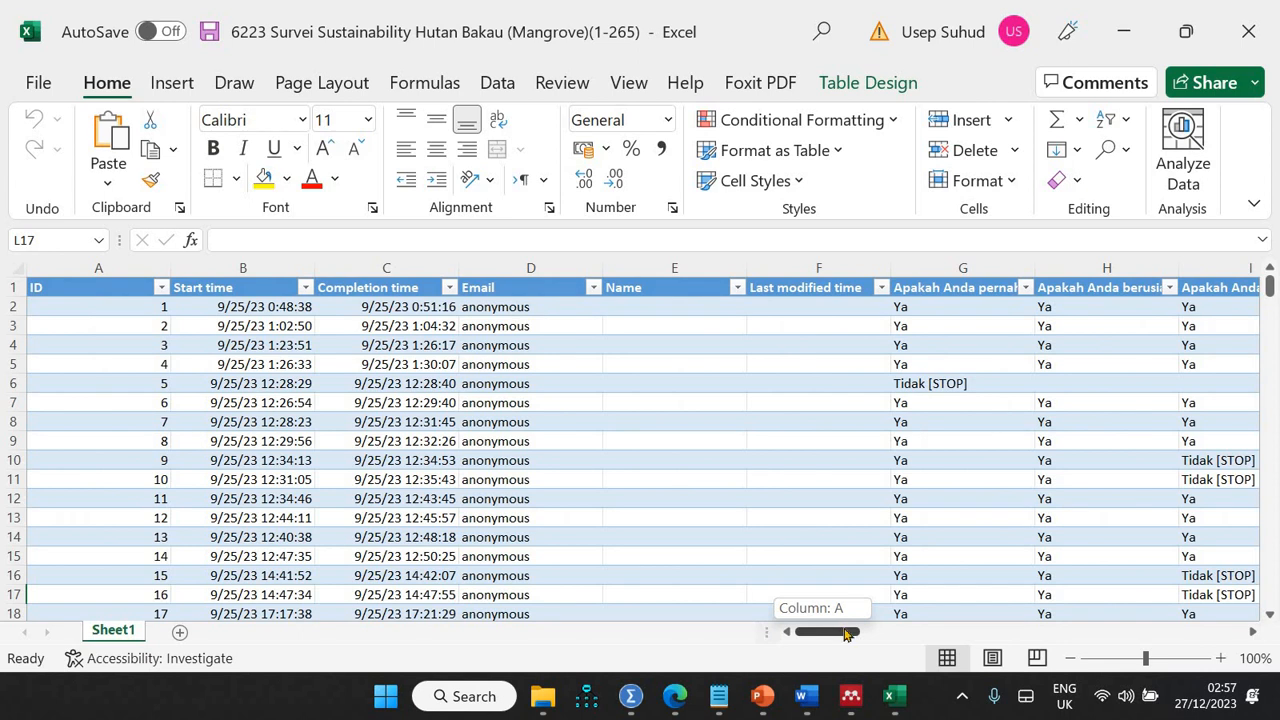
drag(845, 633, 849, 633)
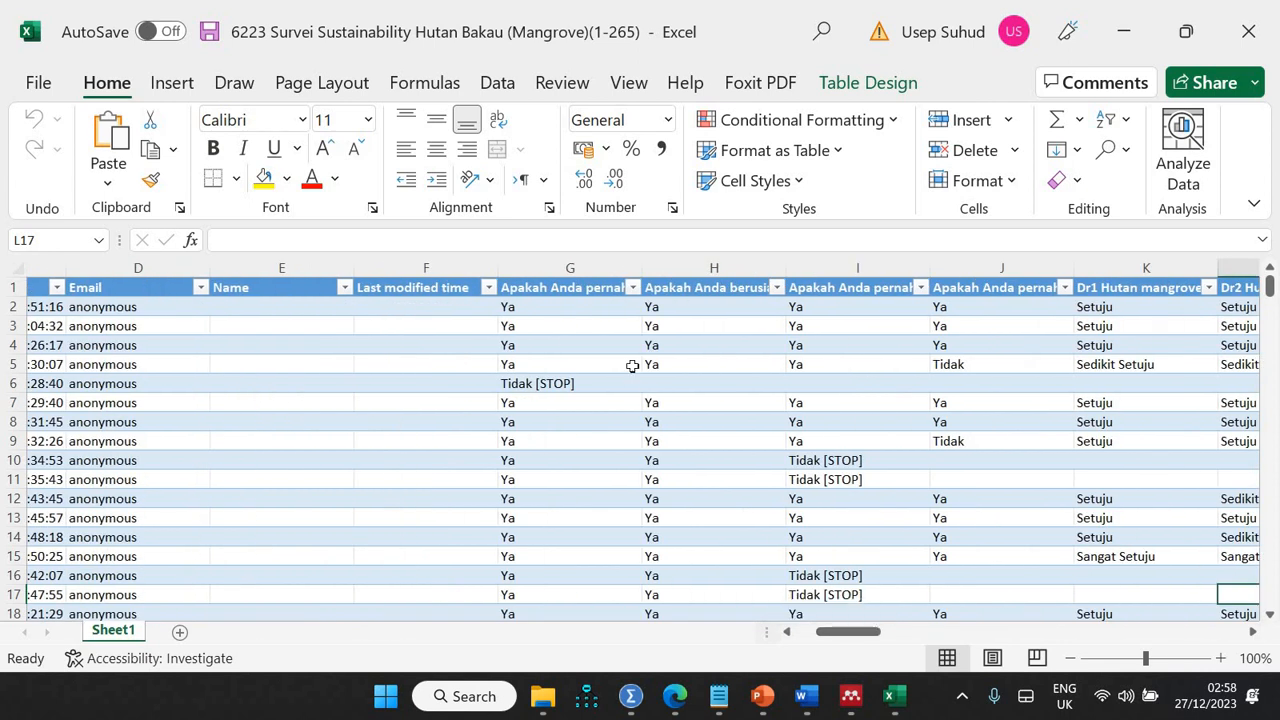
Sort the table by the first screening question in column G from A to Z and review the sorted responses across the columns.
click(632, 287)
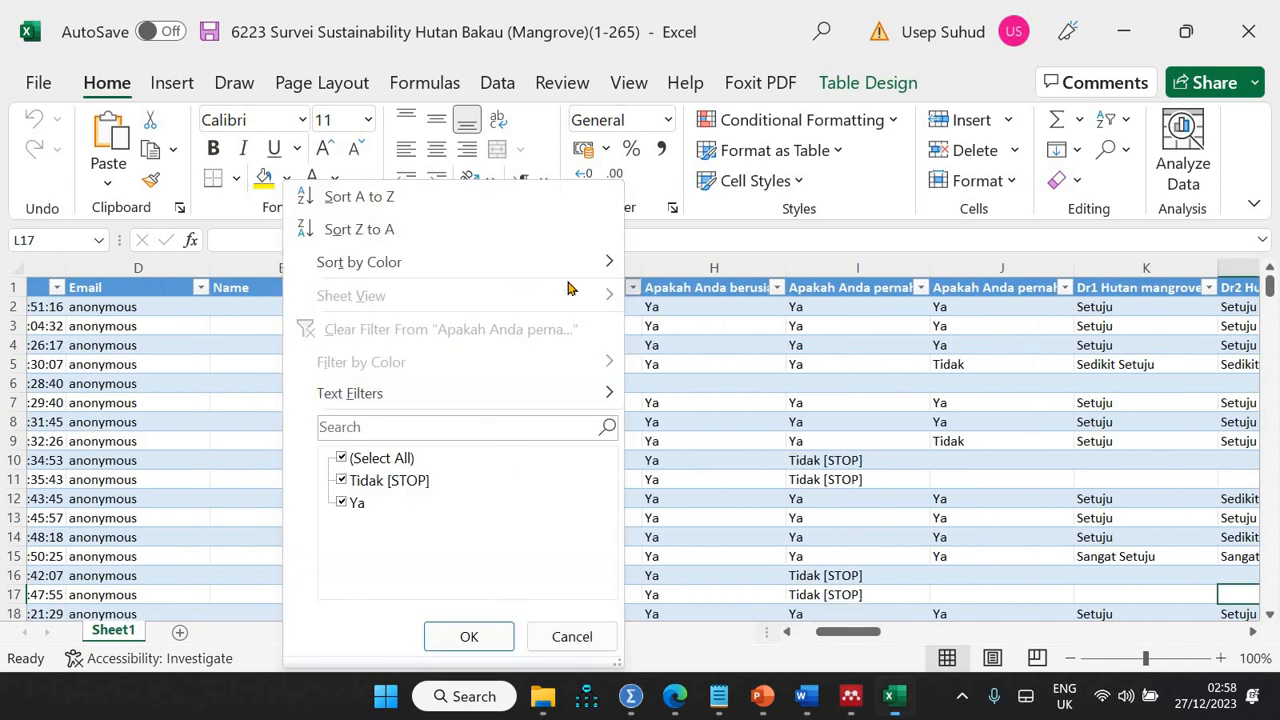
click(455, 198)
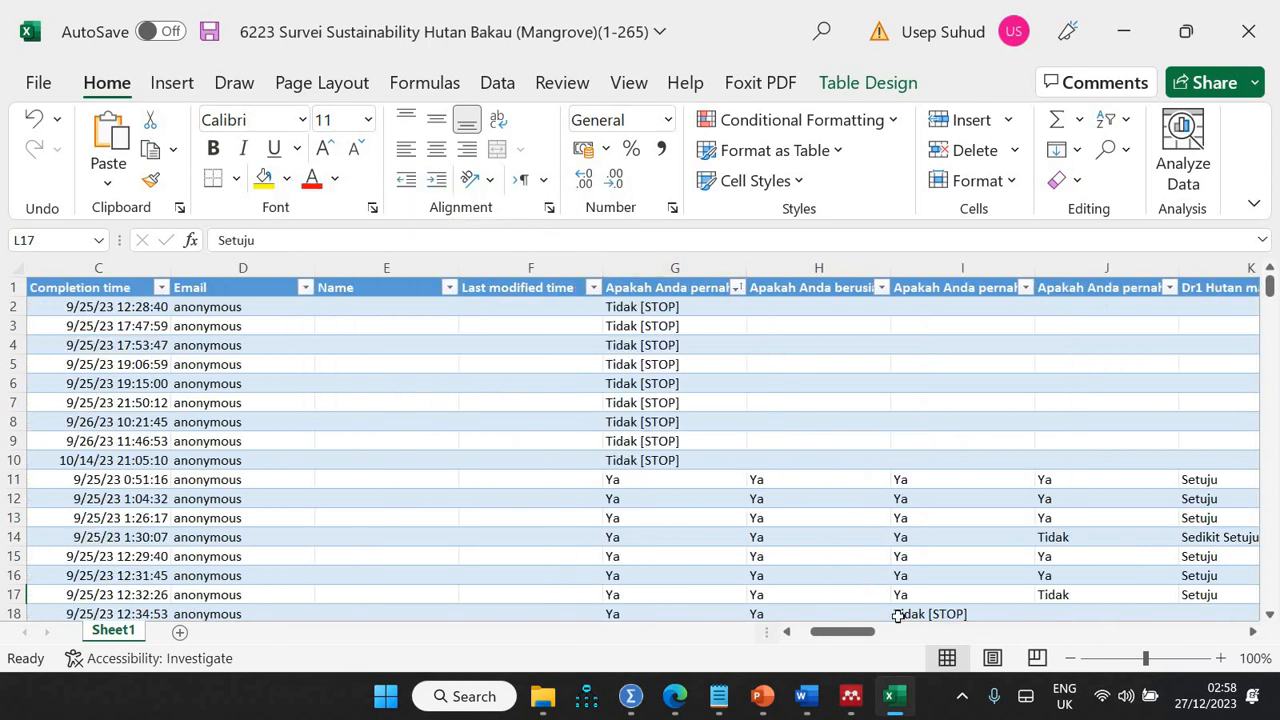
drag(870, 638, 843, 637)
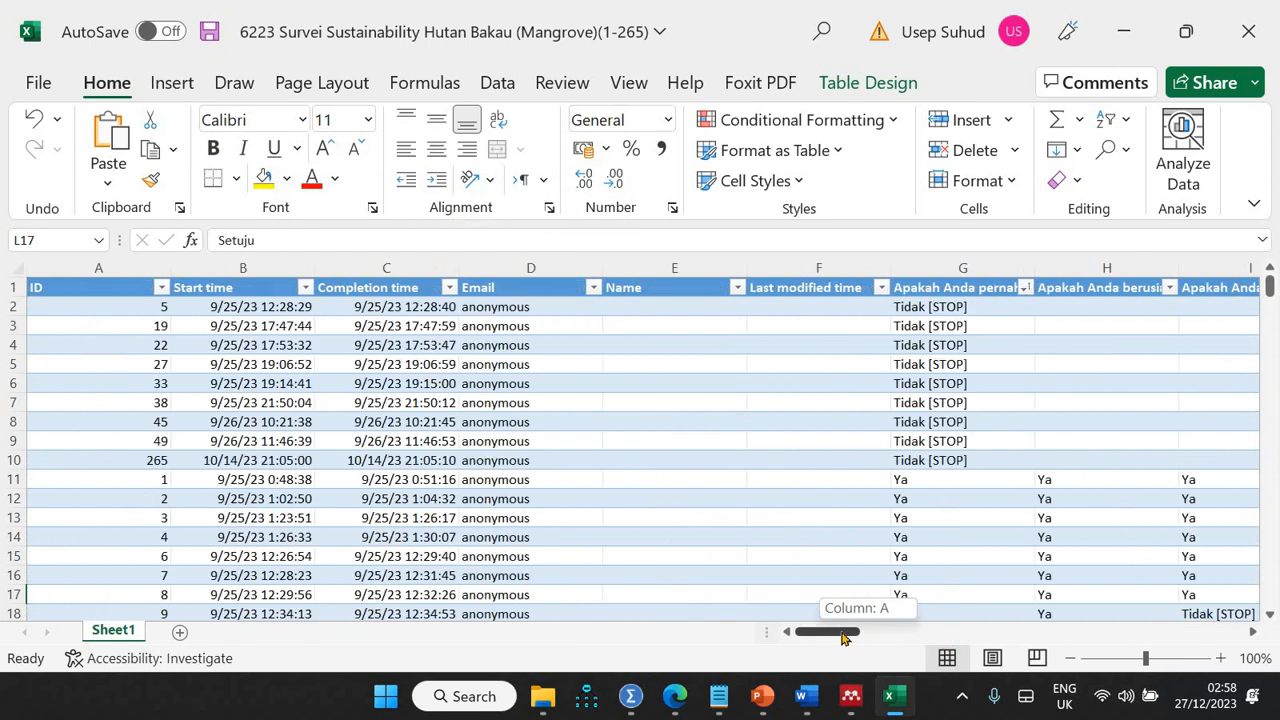
drag(920, 640, 945, 641)
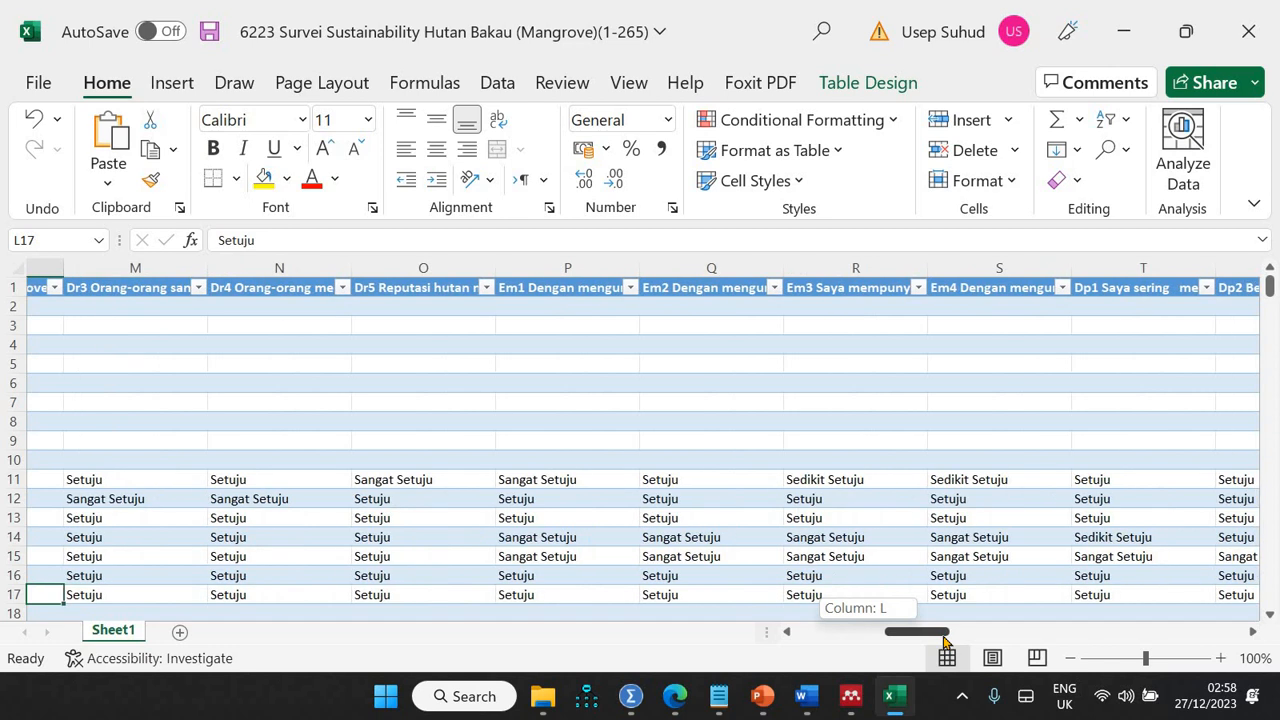
drag(922, 637, 820, 636)
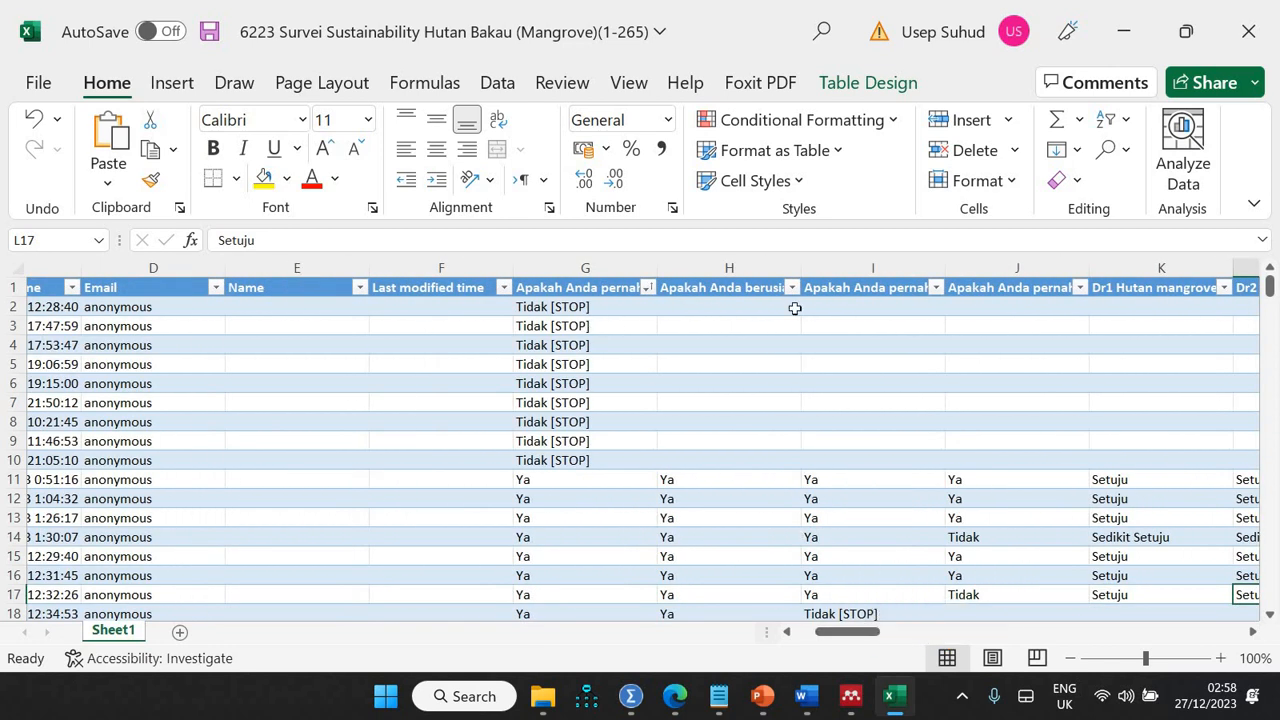
Sort the table by the age screening question in column H from Z to A and check the blank answers in rows 9 and 10.
click(791, 288)
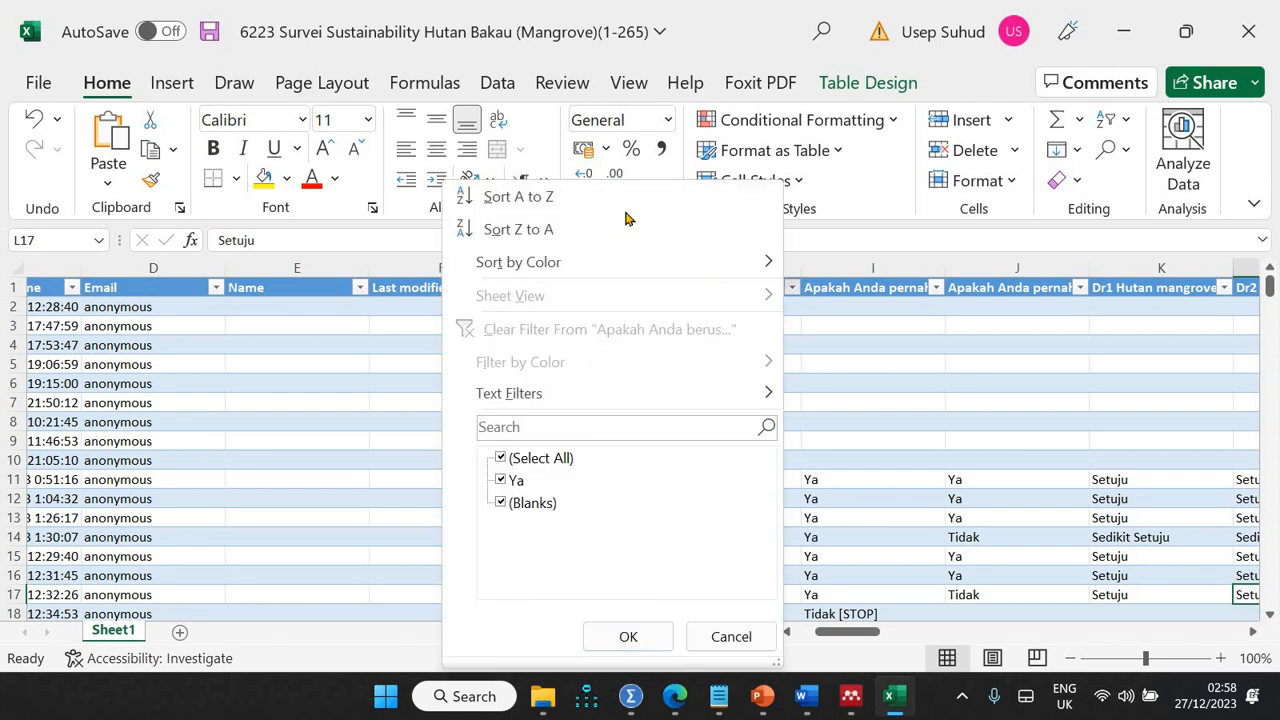
click(638, 234)
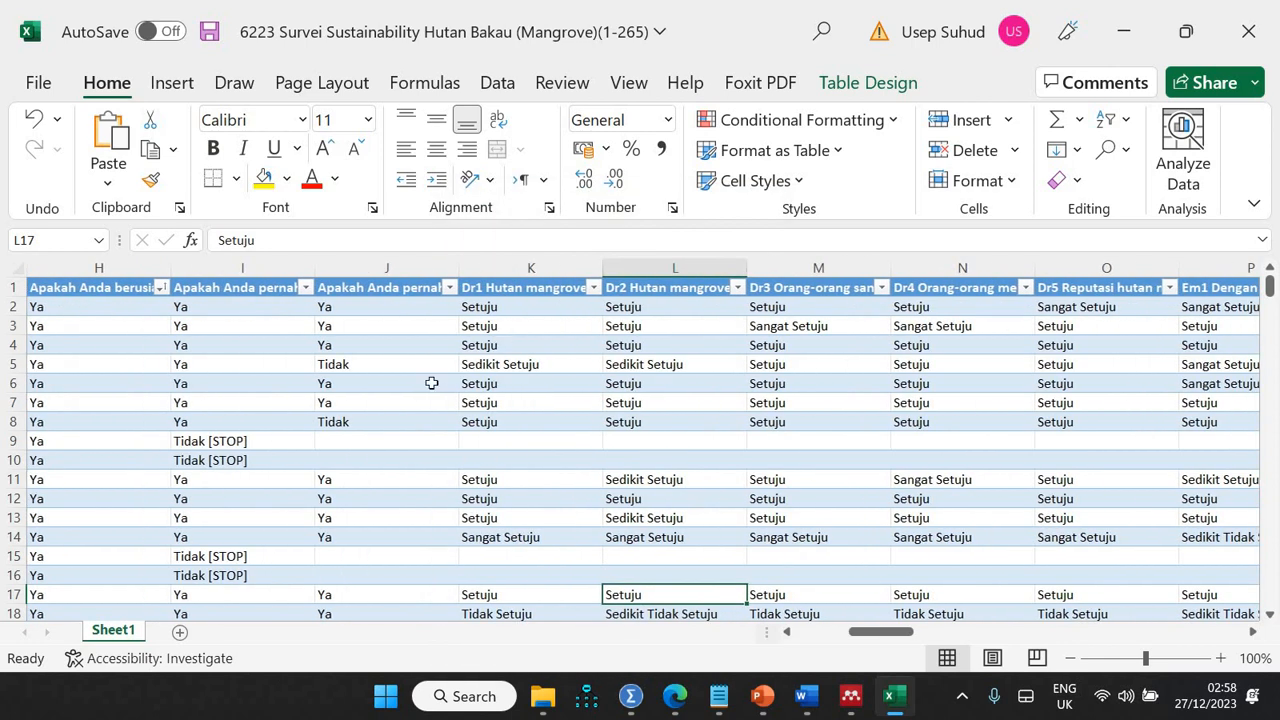
drag(386, 442, 530, 460)
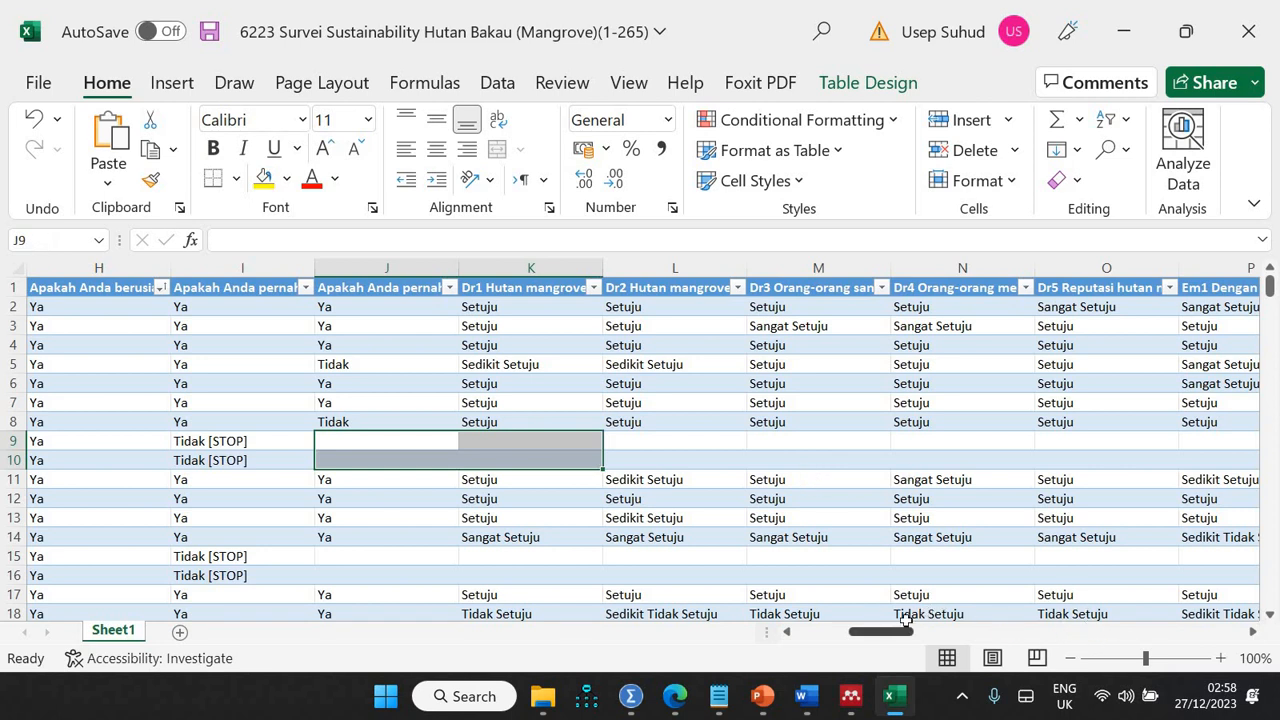
drag(895, 631, 963, 630)
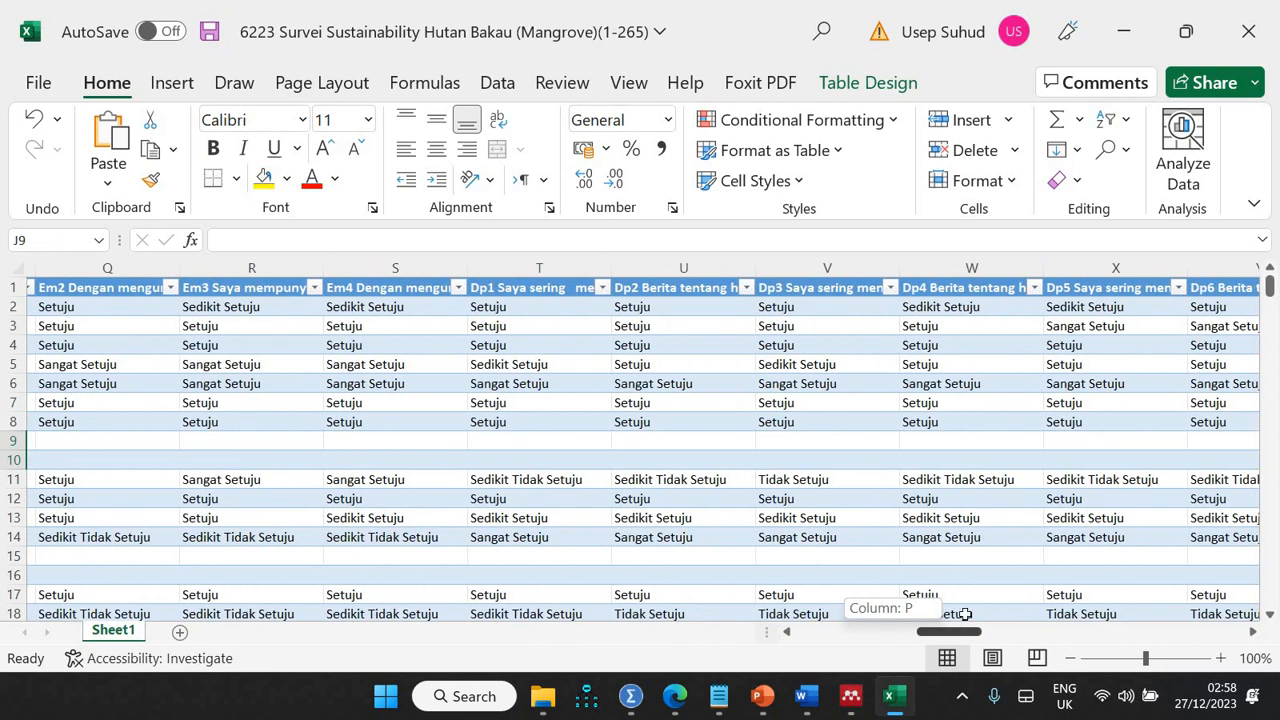
Replace every "Sedikit Tidak Setuju" answer in the sheet with 3.
key(ctrl+f)
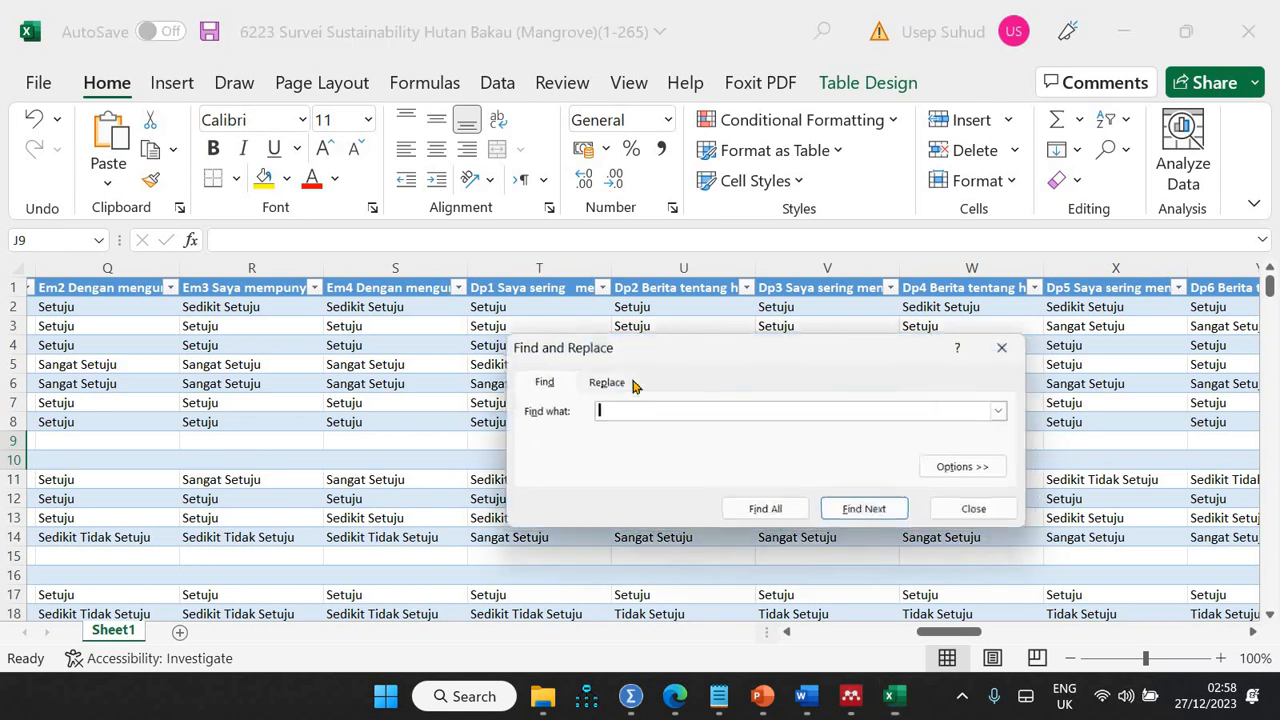
click(605, 381)
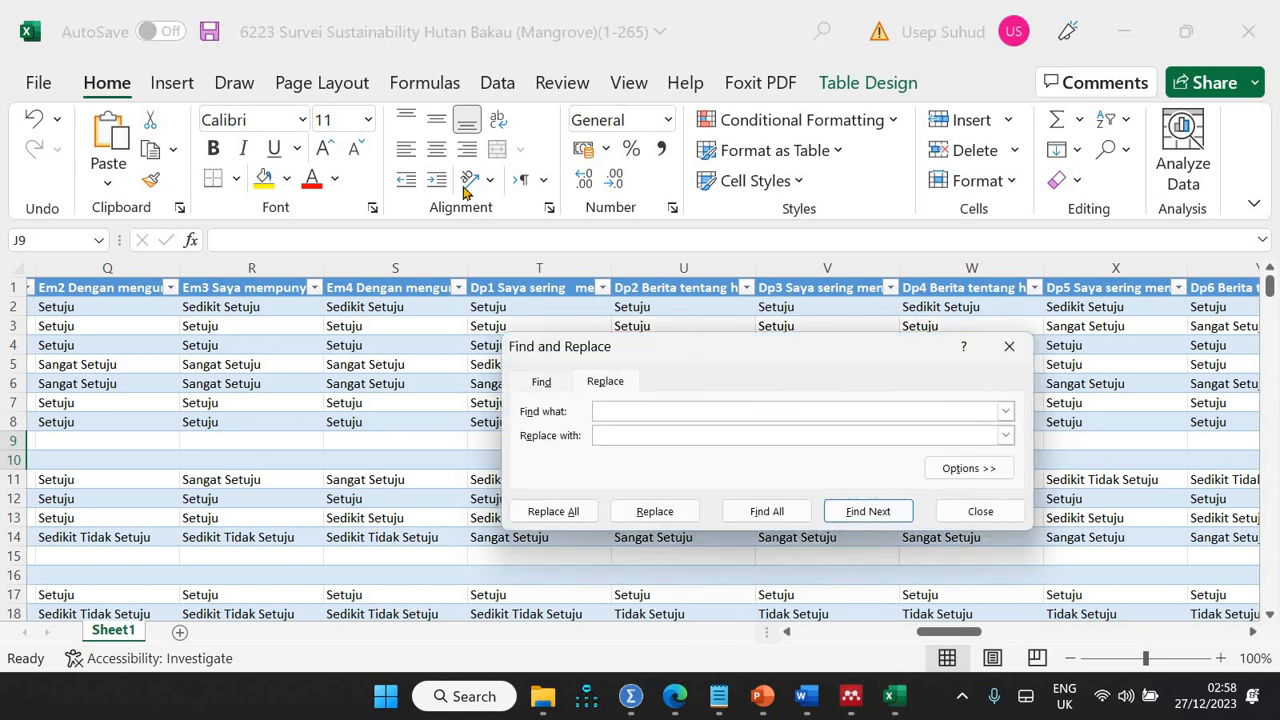
drag(714, 347, 466, 193)
click(988, 482)
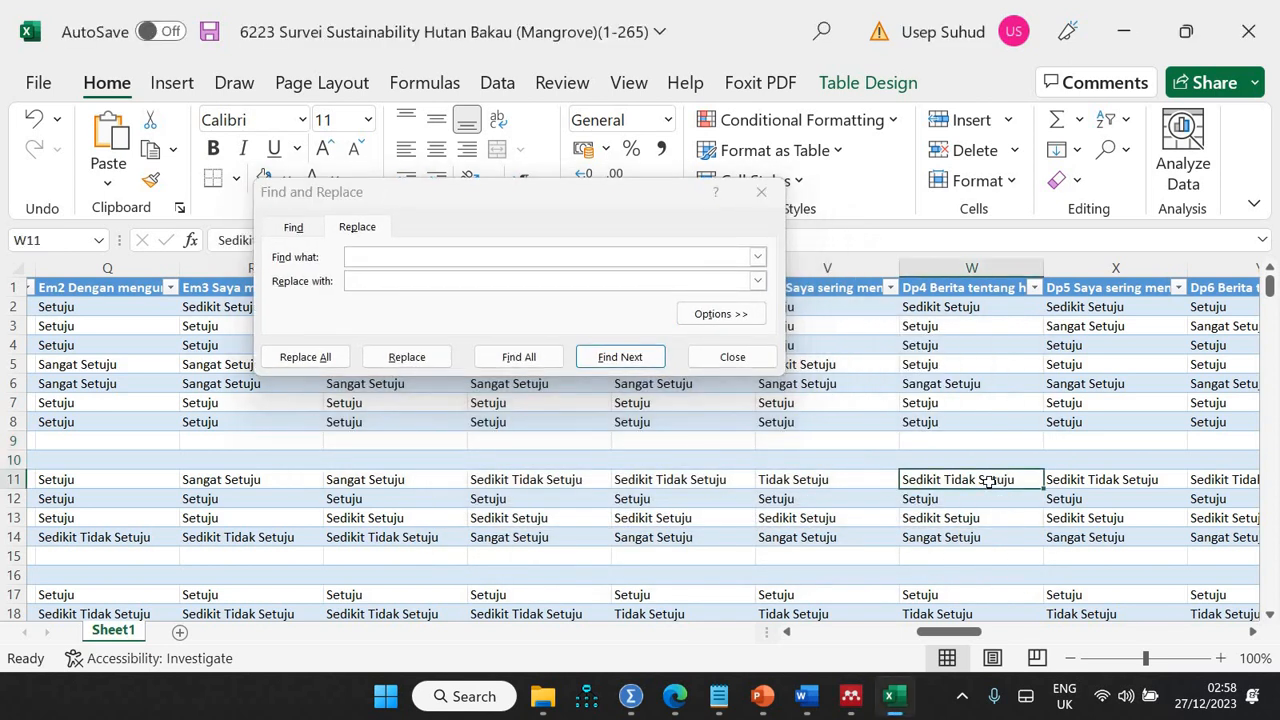
key(ctrl+c)
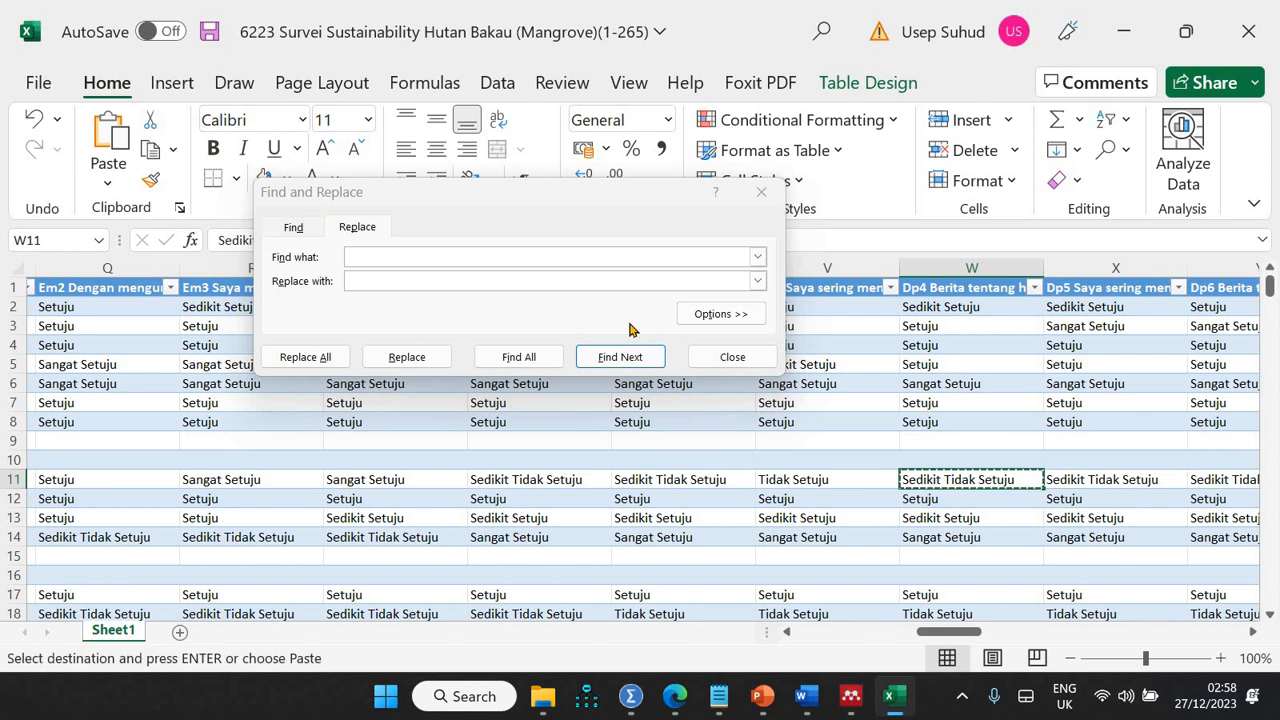
click(494, 258)
click(469, 281)
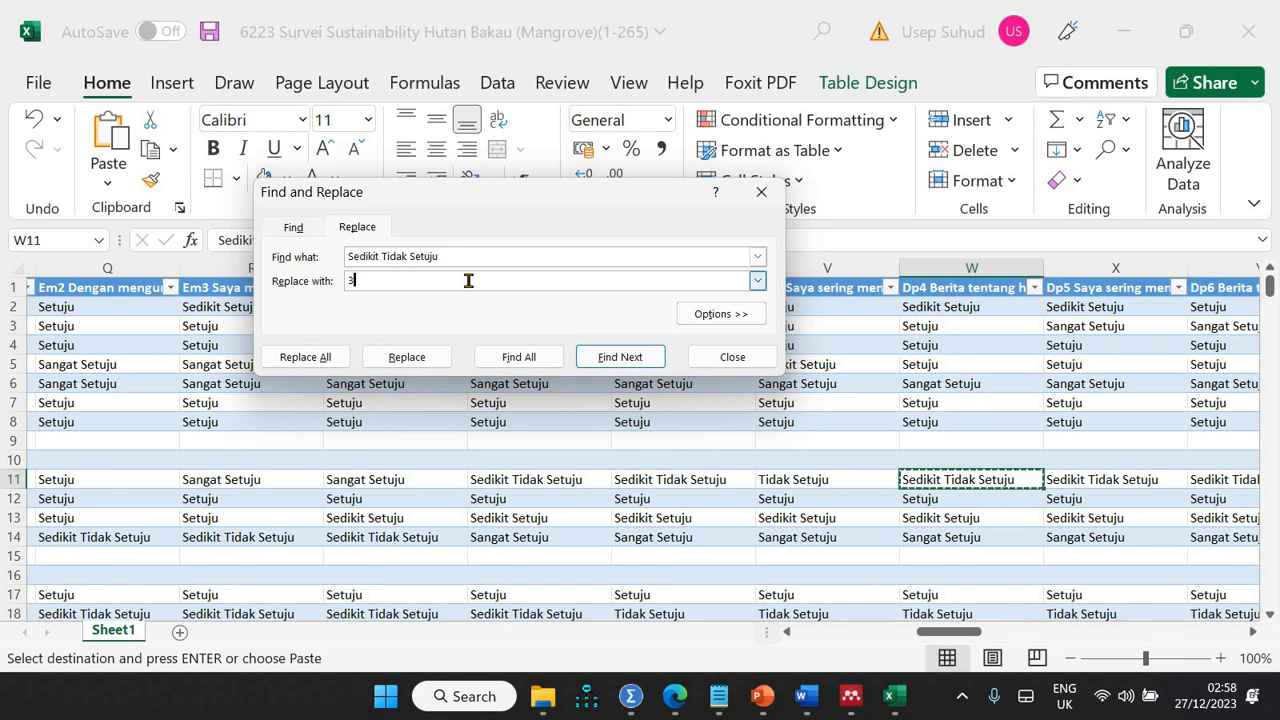
click(303, 357)
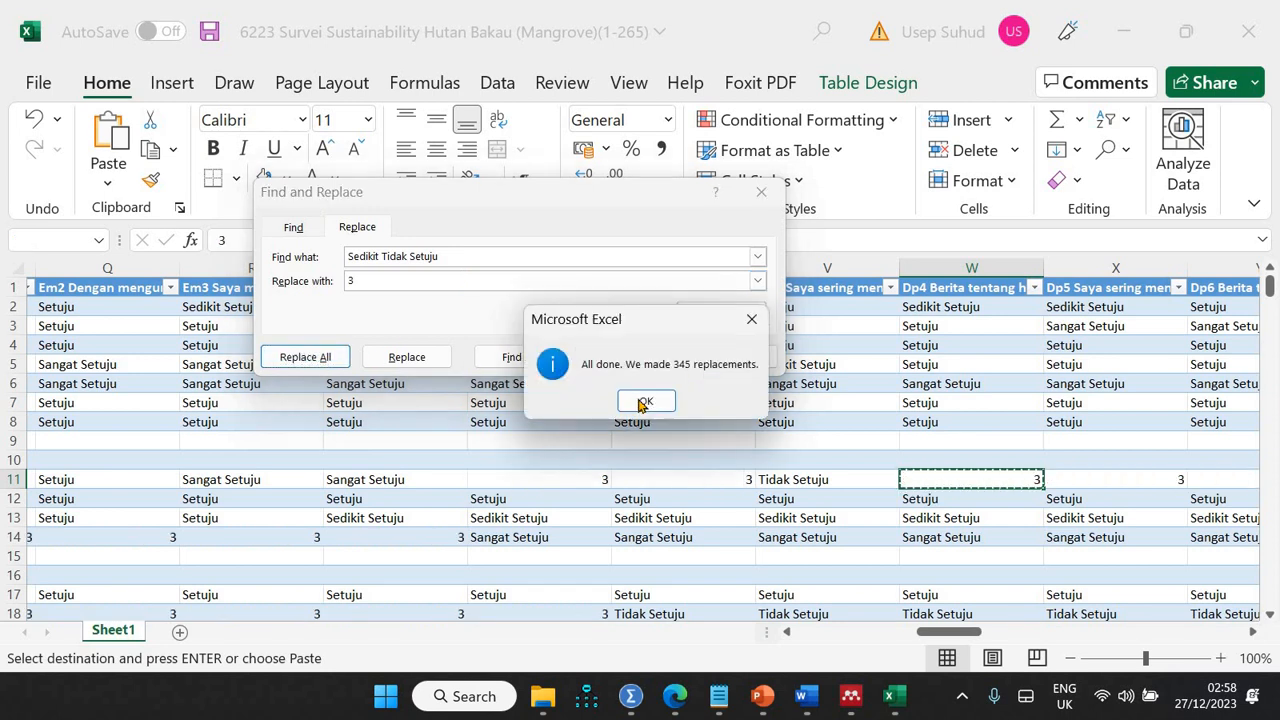
click(640, 400)
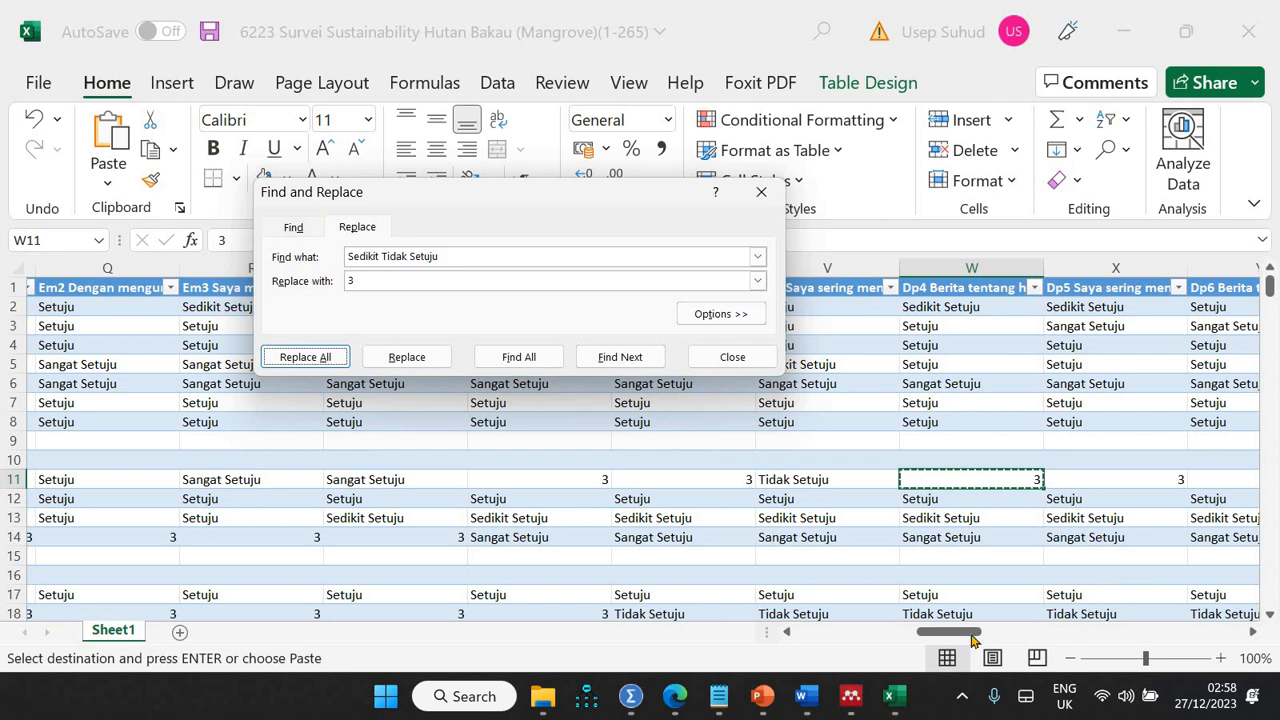
Replace every "Sangat Tidak Setuju" answer in the sheet with 1.
click(870, 502)
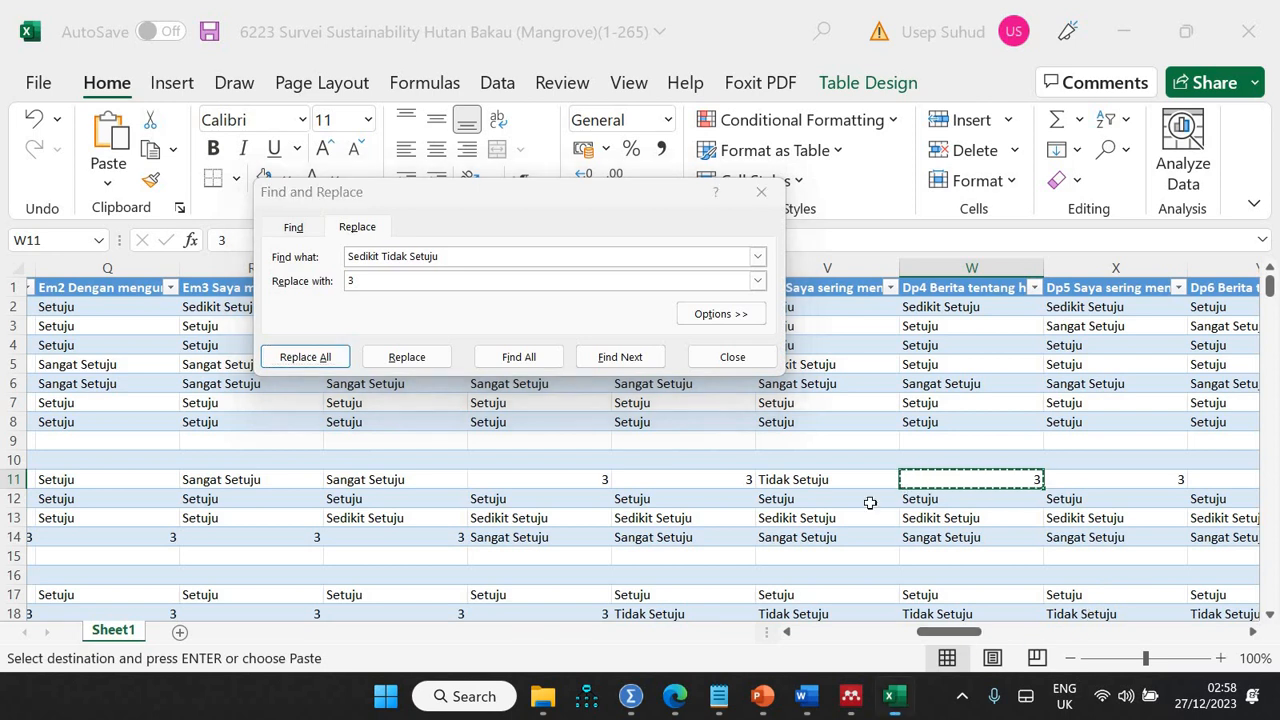
scroll(850, 411, down, 6)
click(851, 404)
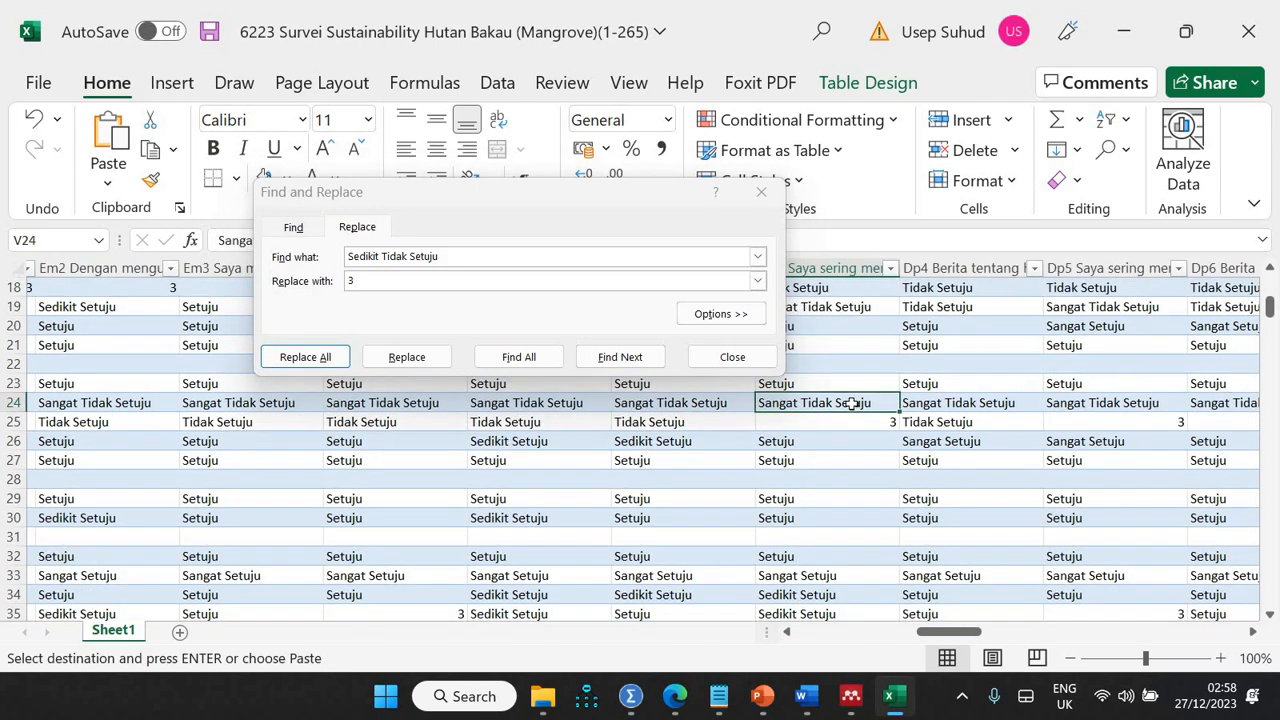
click(474, 256)
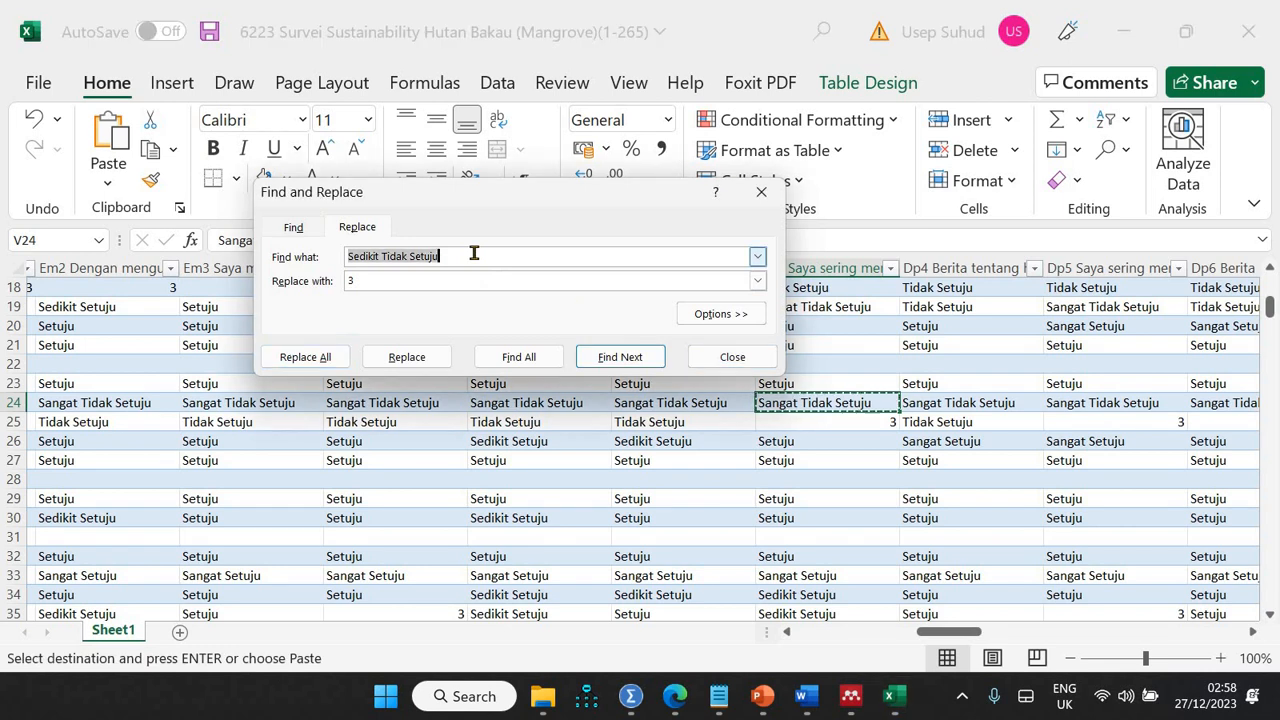
key(ctrl+v)
key(Tab)
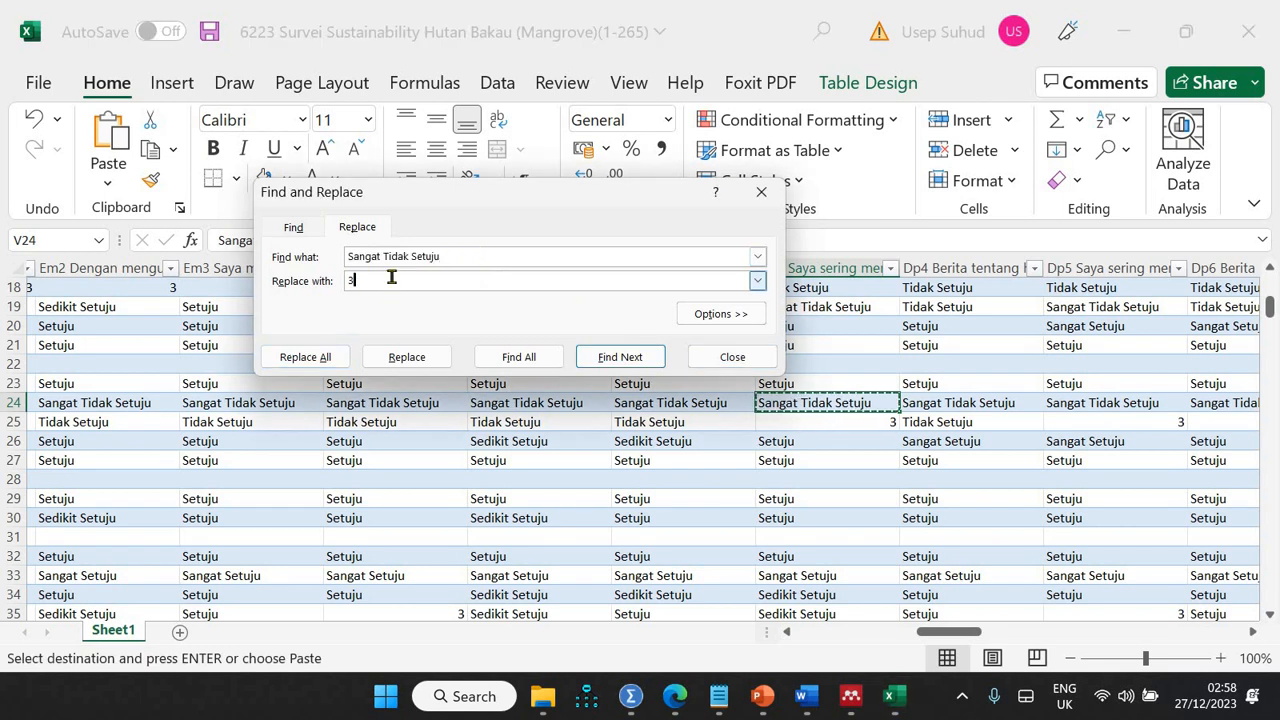
text(1)
click(323, 357)
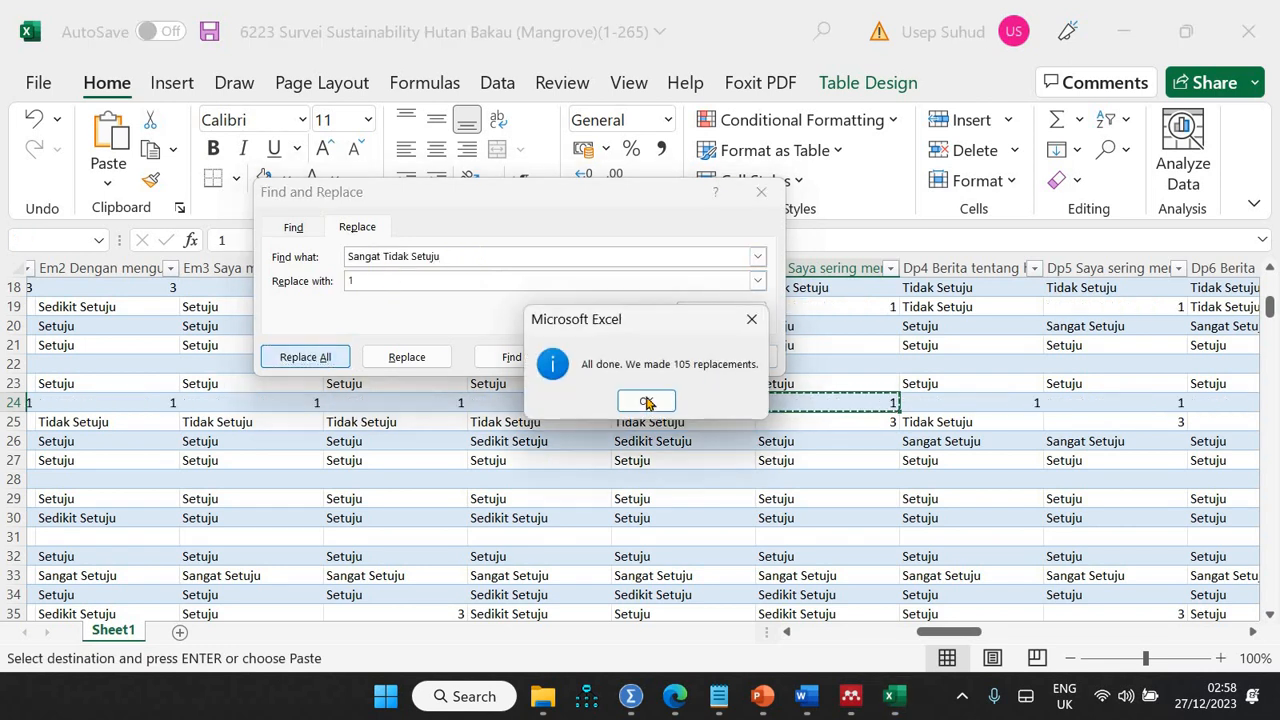
click(645, 400)
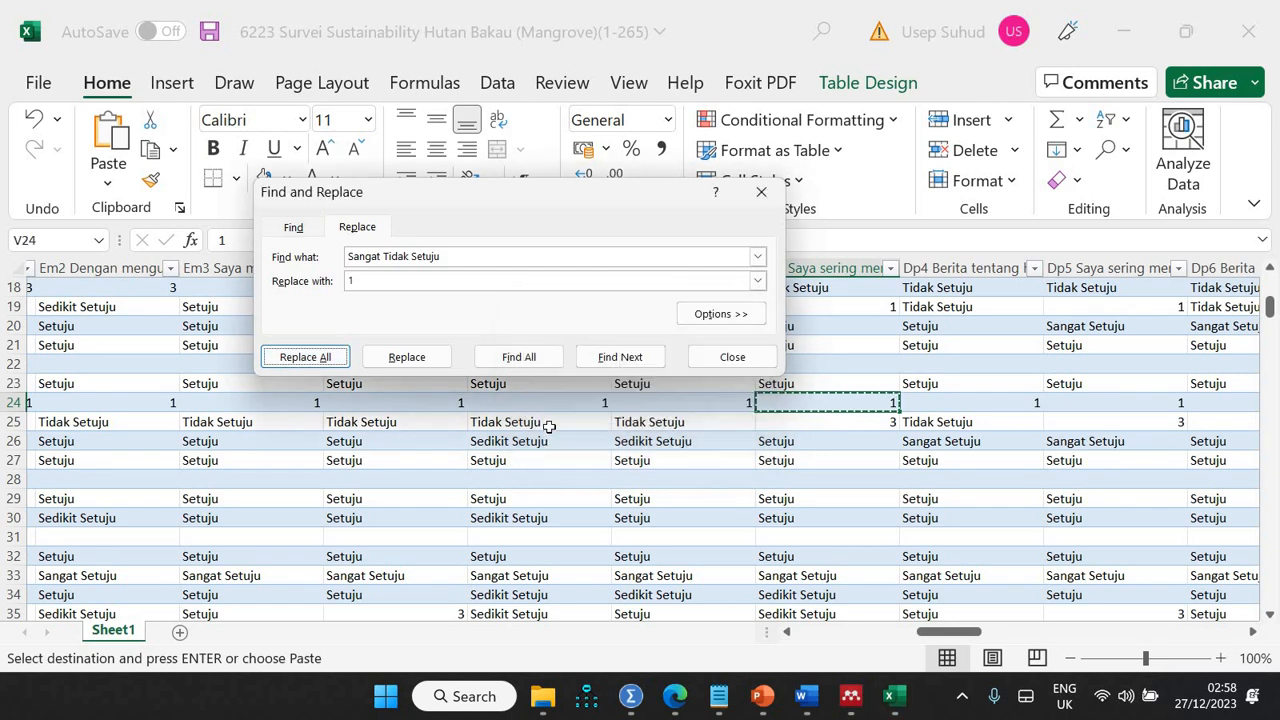
Replace every remaining "Tidak Setuju" answer in the sheet with 2.
click(567, 430)
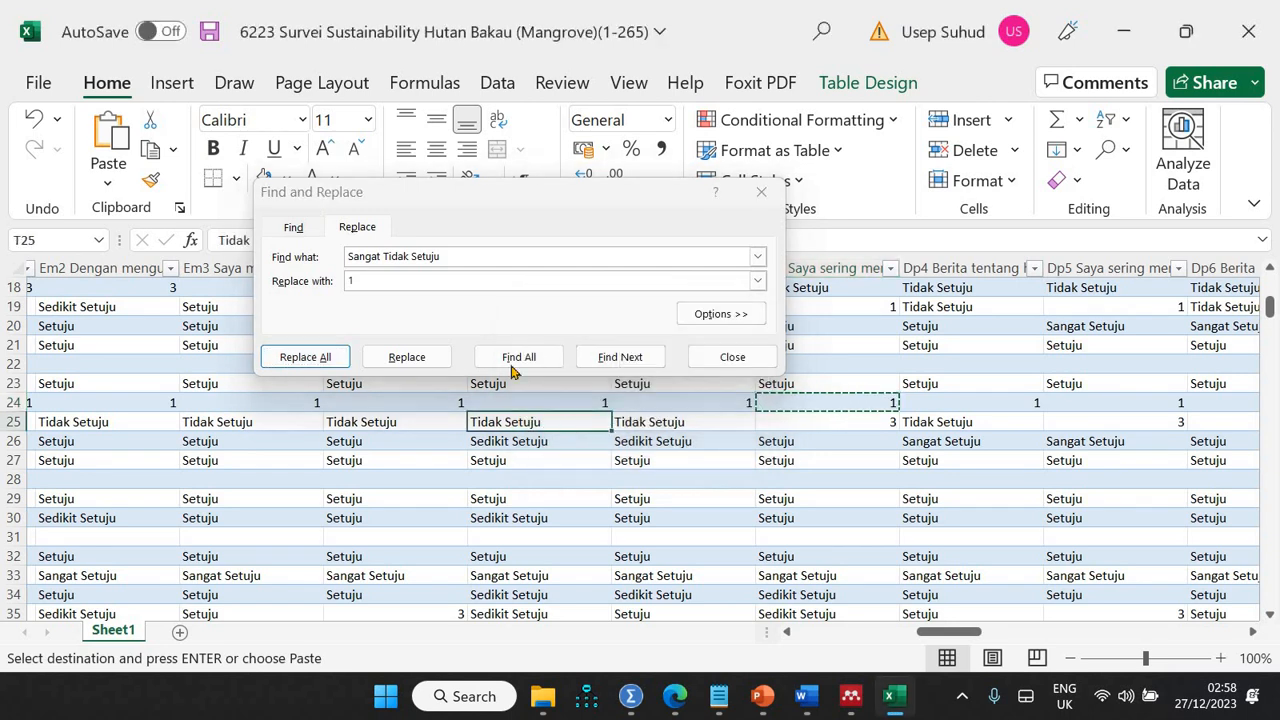
click(455, 257)
key(ctrl+v)
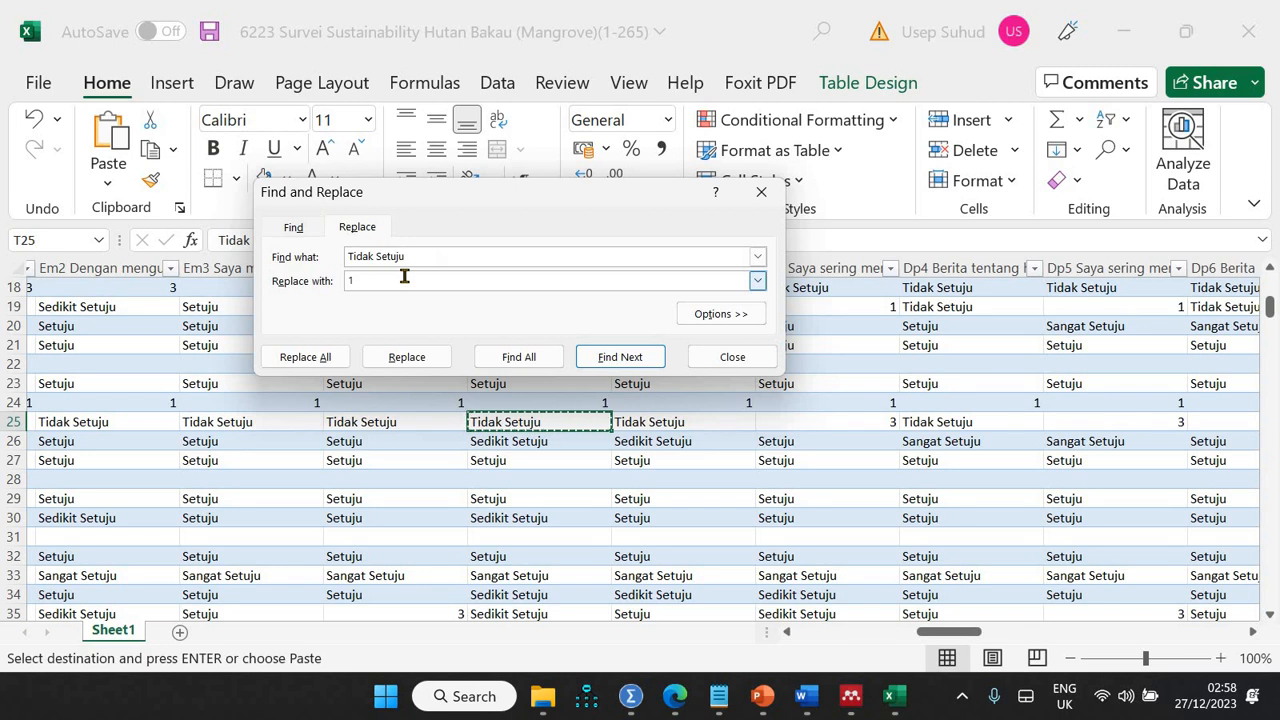
text(2)
click(317, 358)
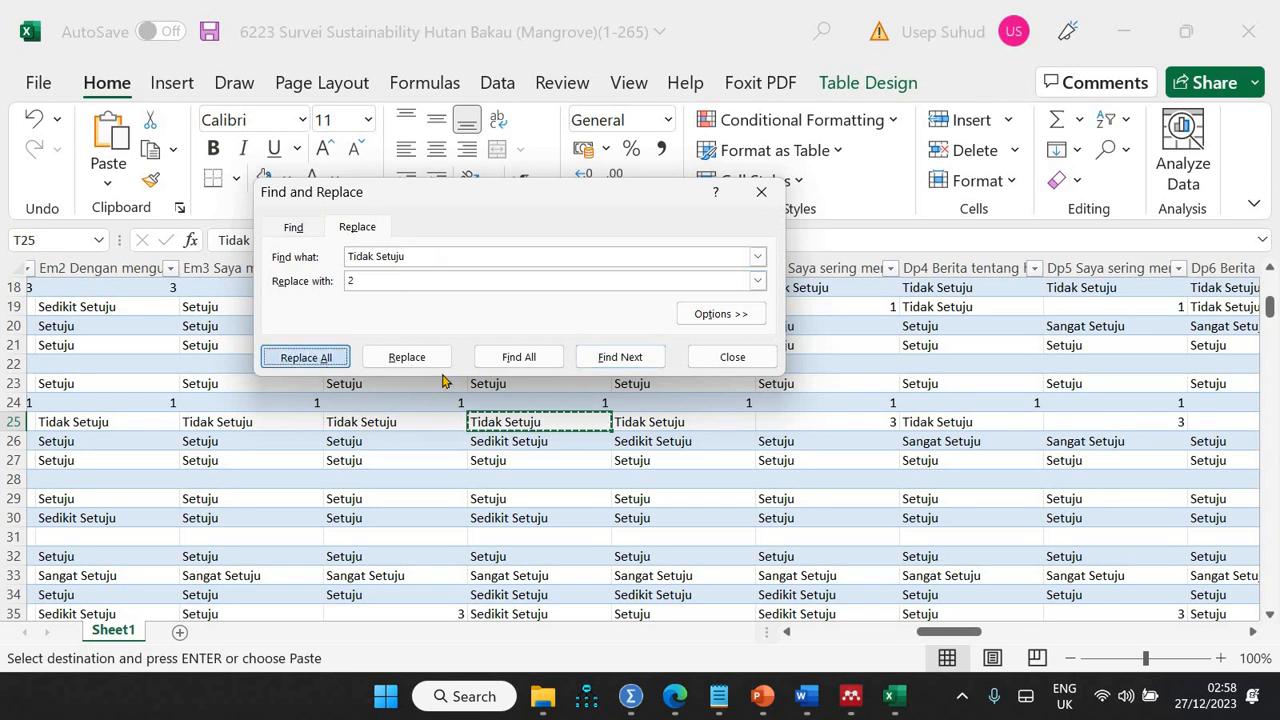
key(Return)
Replace every "Sedikit Setuju" answer in the sheet with 3.
click(549, 441)
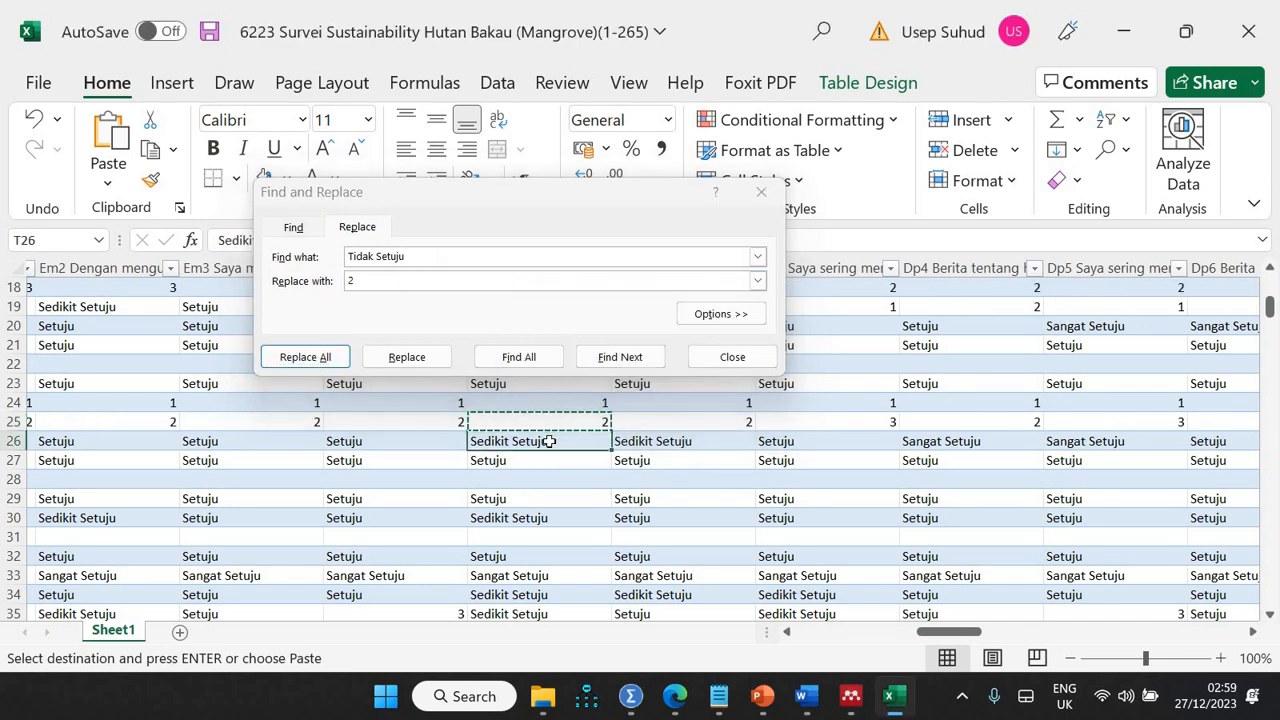
click(408, 258)
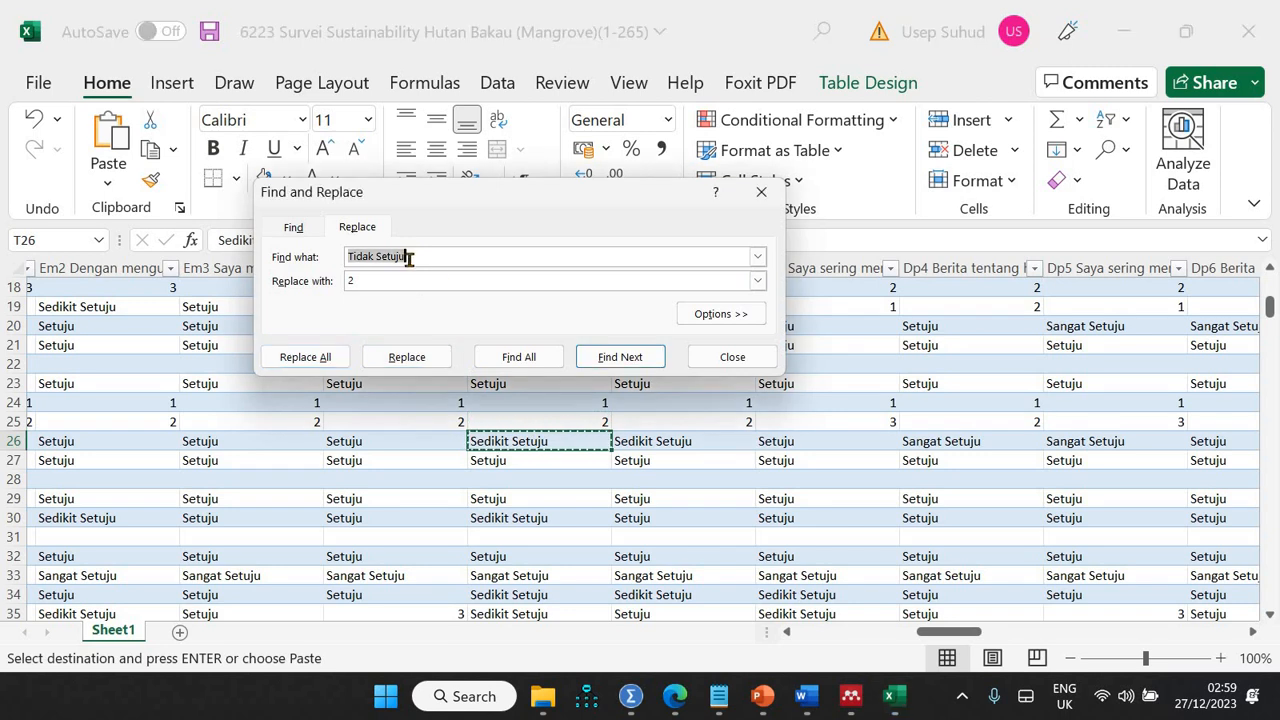
key(ctrl+v)
text(3)
click(307, 357)
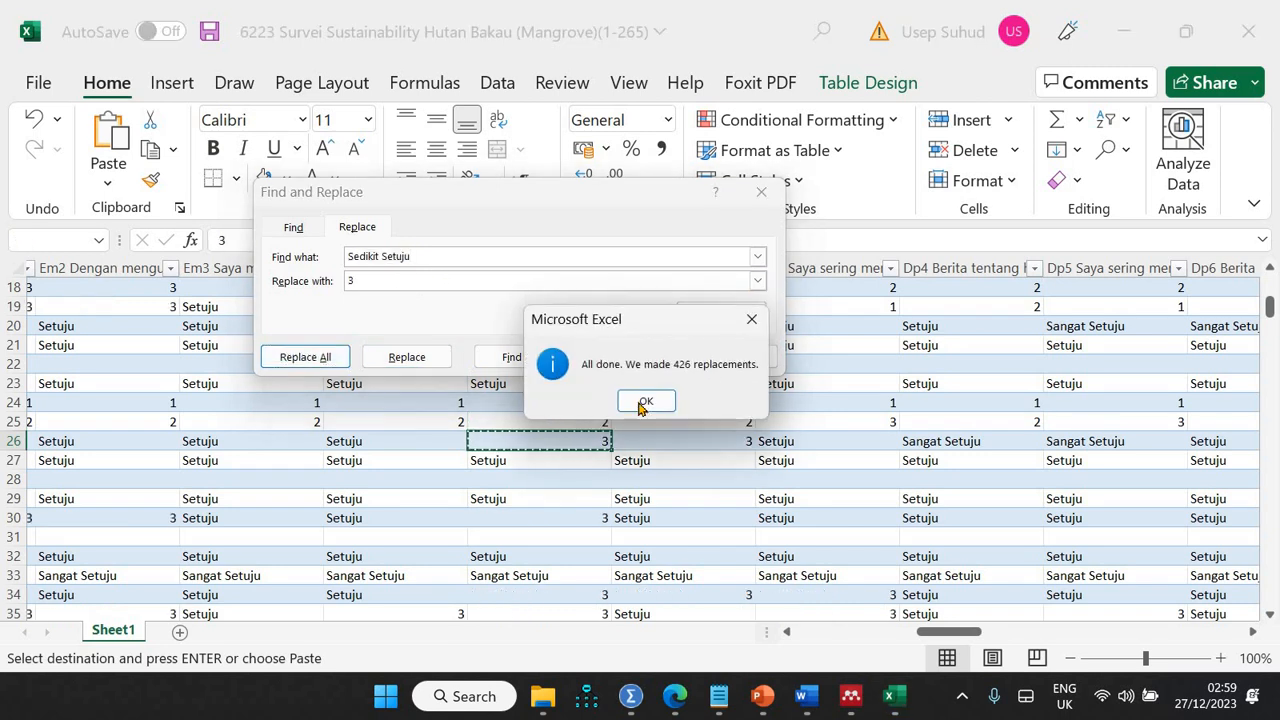
click(645, 401)
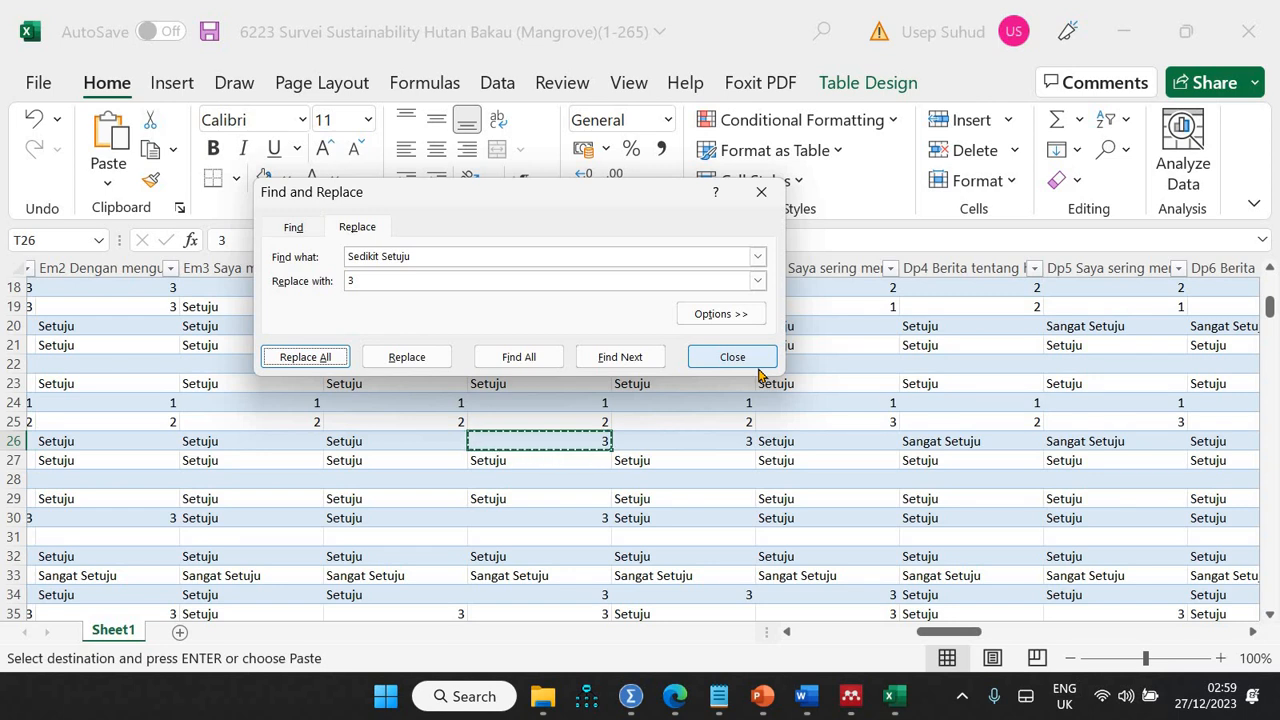
Replace every "Sangat Setuju" answer in the sheet with 6.
click(376, 278)
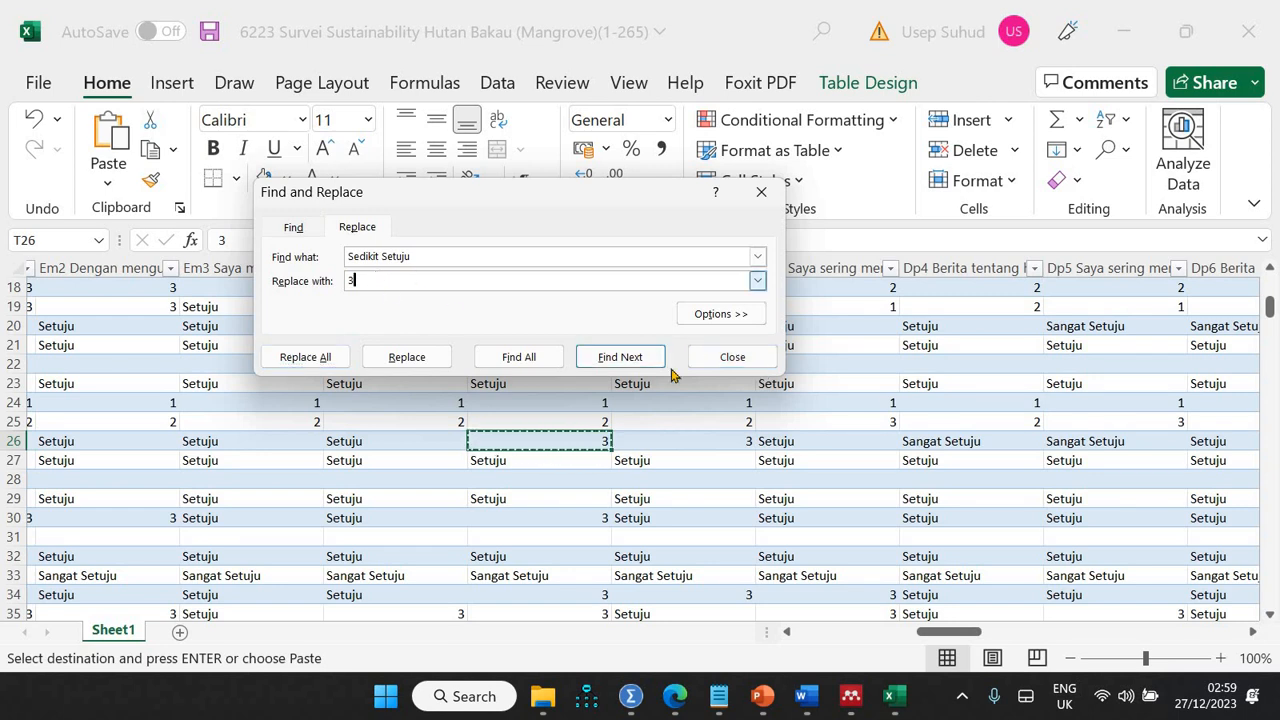
click(887, 577)
key(ctrl+c)
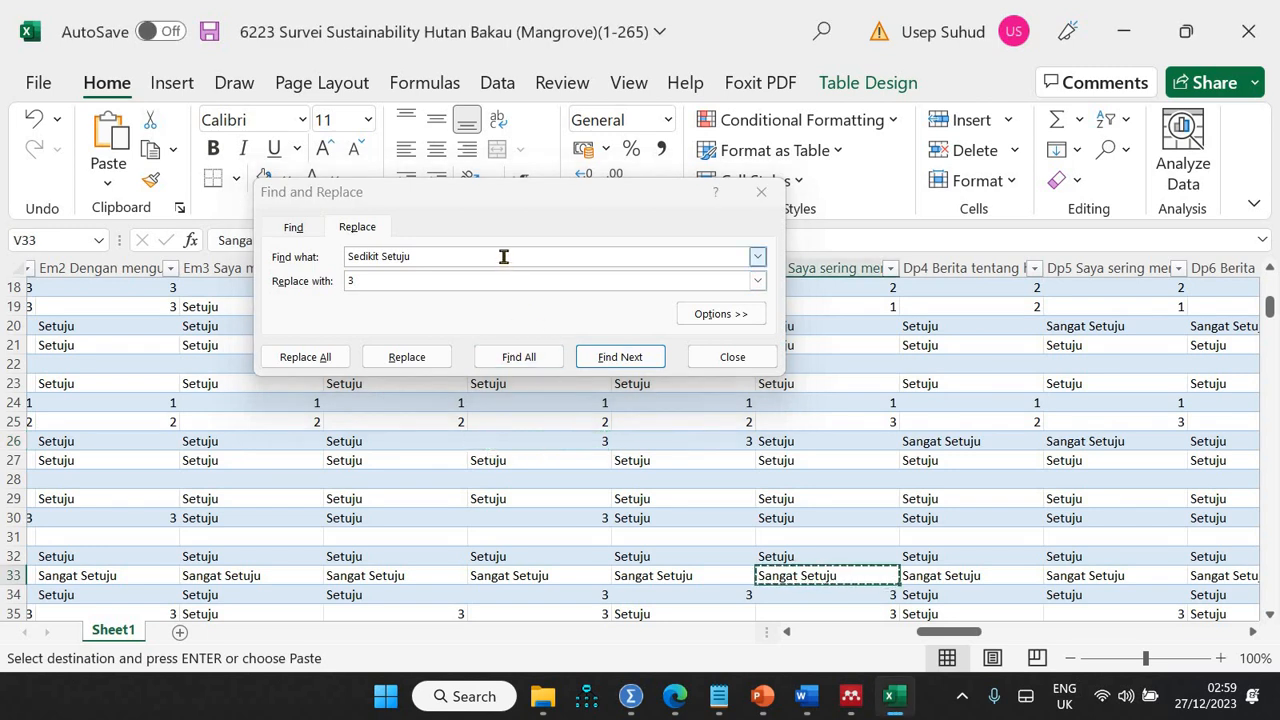
click(503, 257)
key(ctrl+v)
click(443, 280)
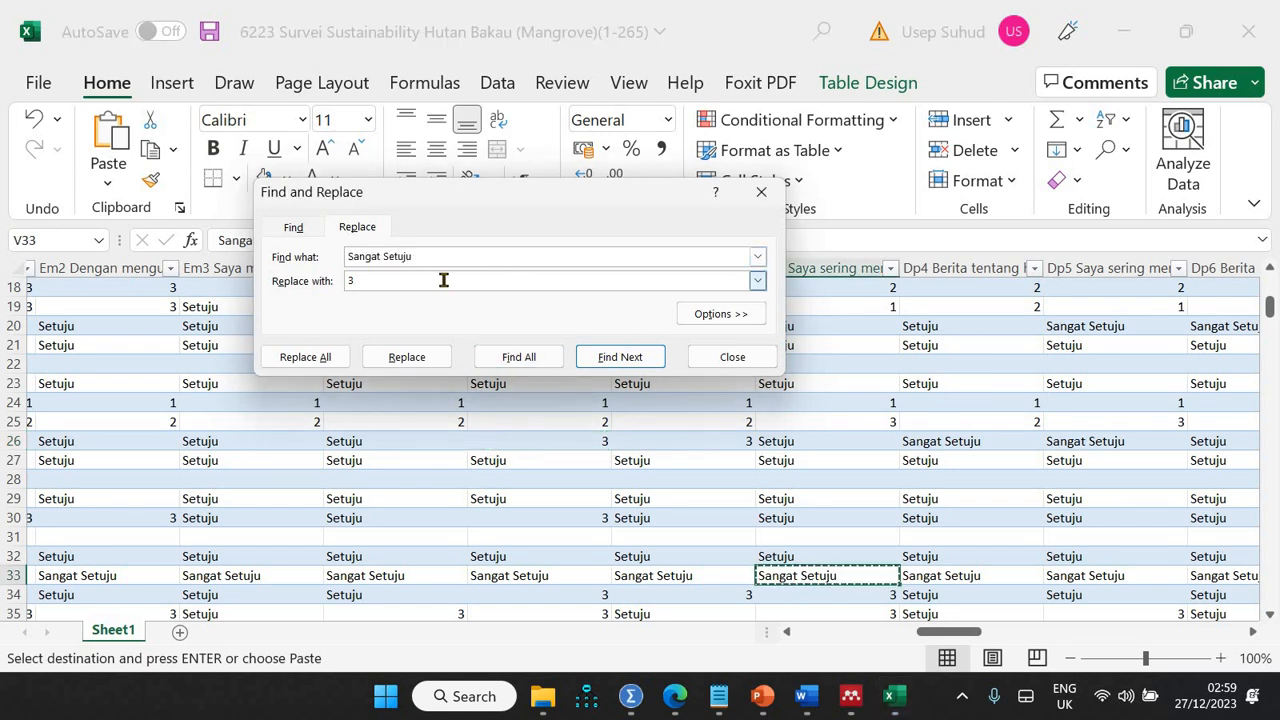
key(BackSpace)
text(6)
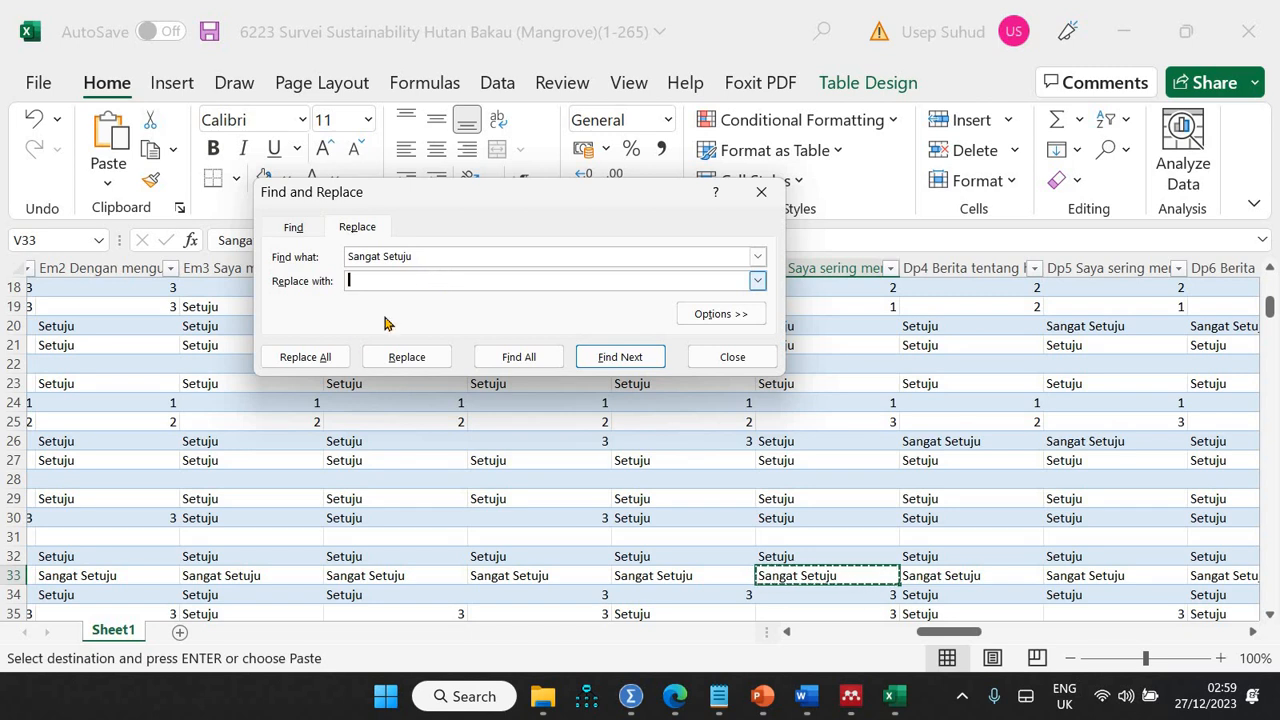
click(310, 358)
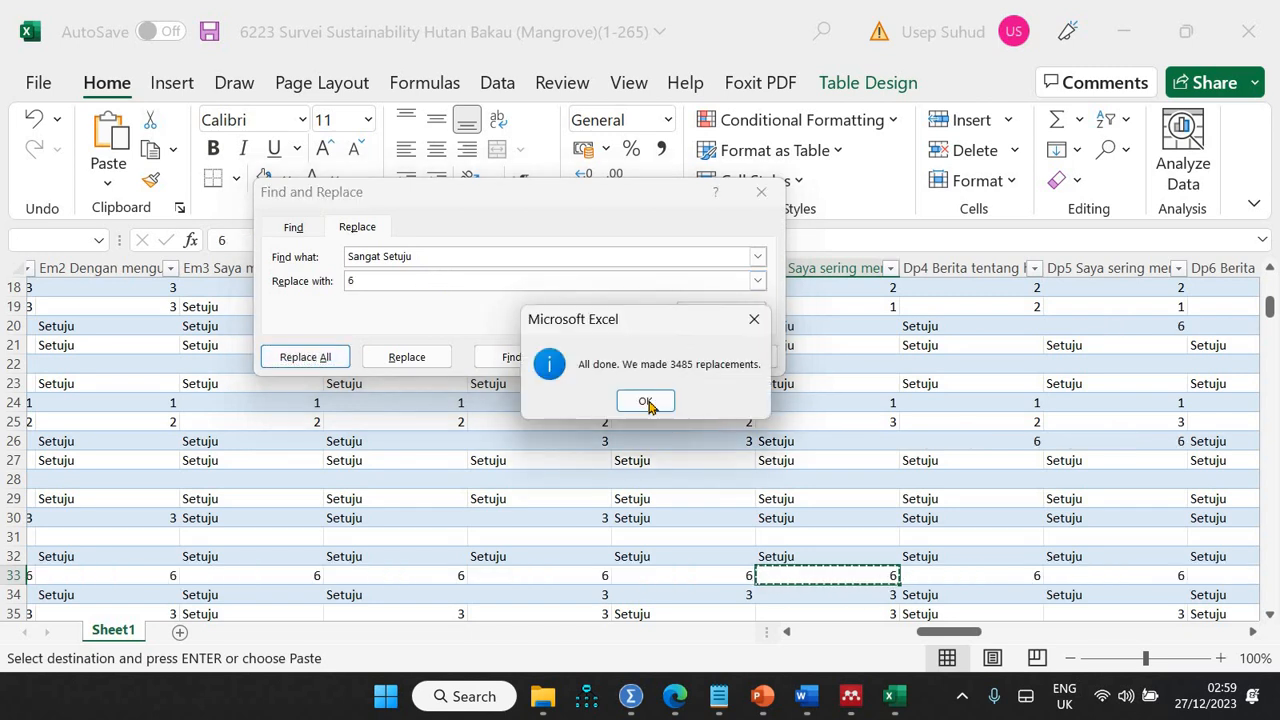
click(646, 400)
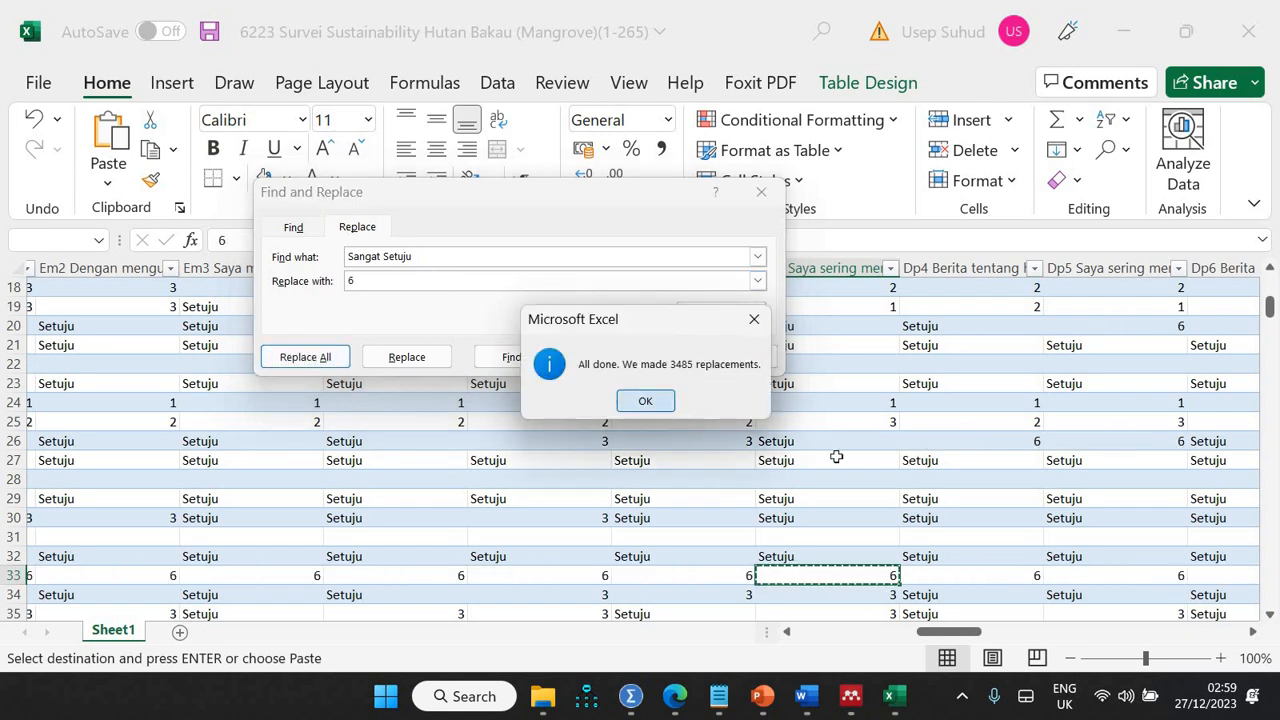
Examine the rows and the Dt and Dc question columns for answers still left as text.
click(712, 500)
scroll(712, 500, down, 11)
scroll(712, 500, down, 6)
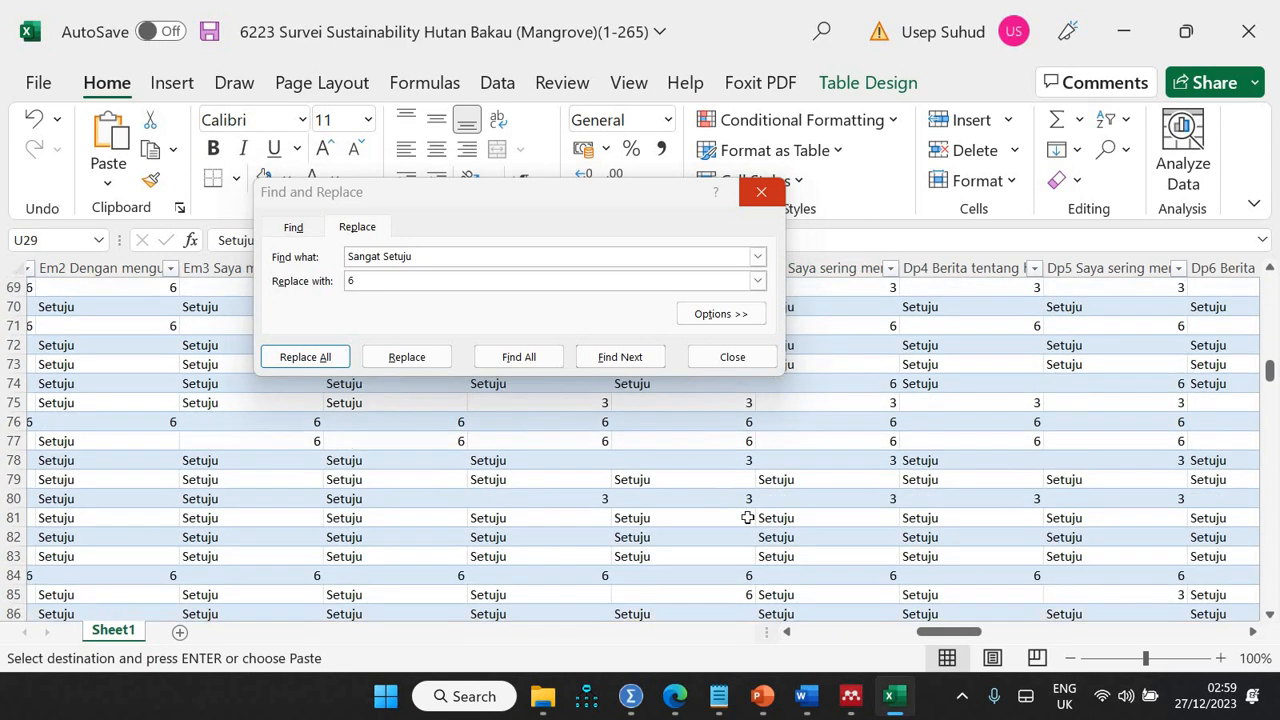
drag(968, 636, 1030, 632)
scroll(860, 550, down, 11)
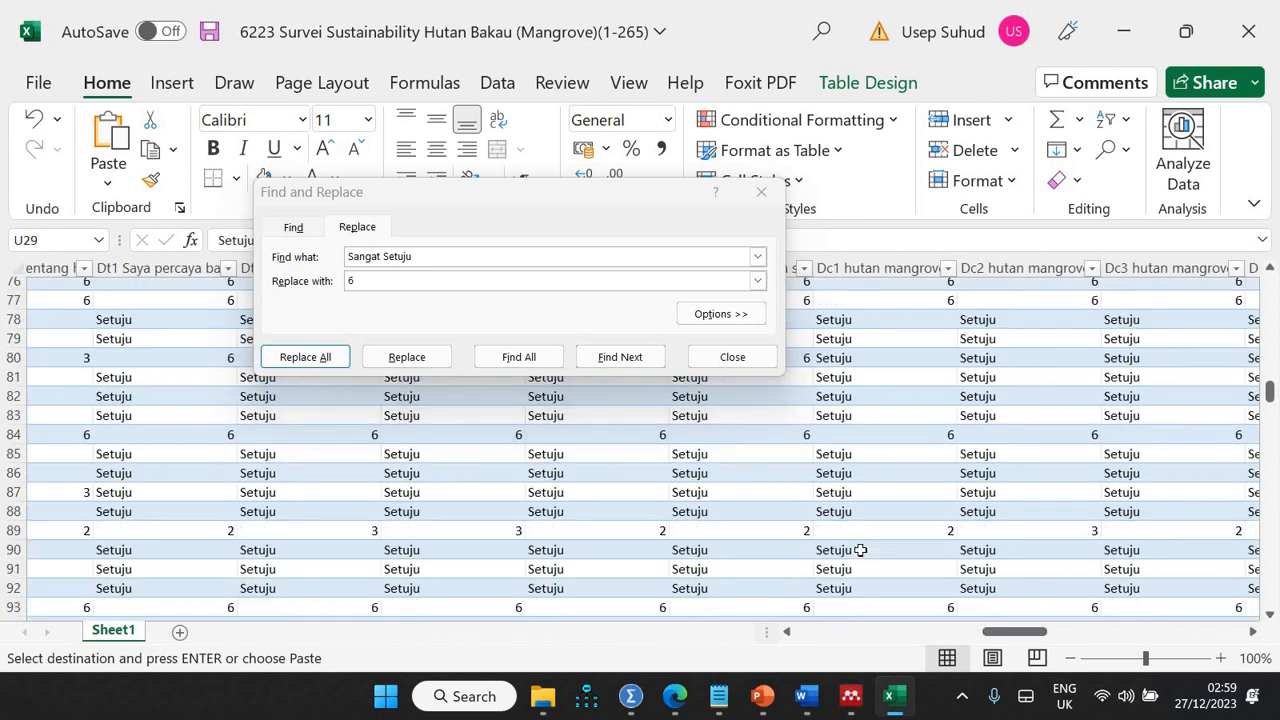
scroll(860, 550, down, 11)
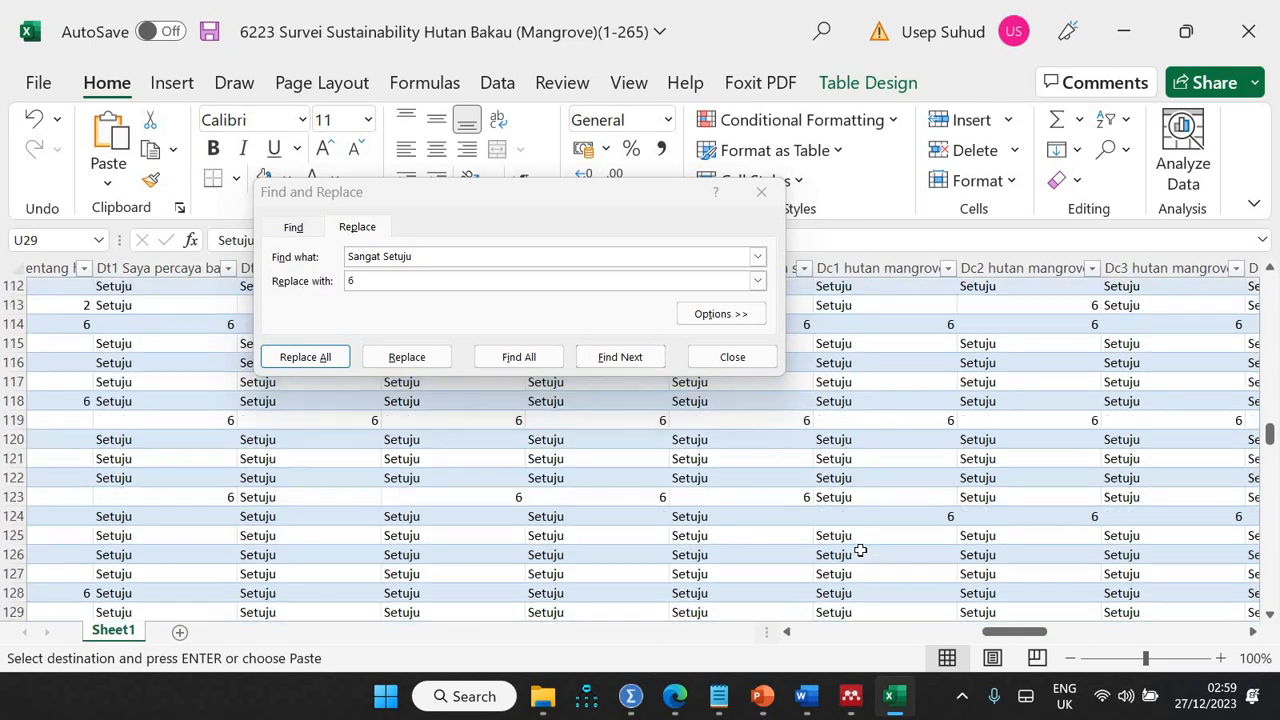
click(741, 361)
click(760, 425)
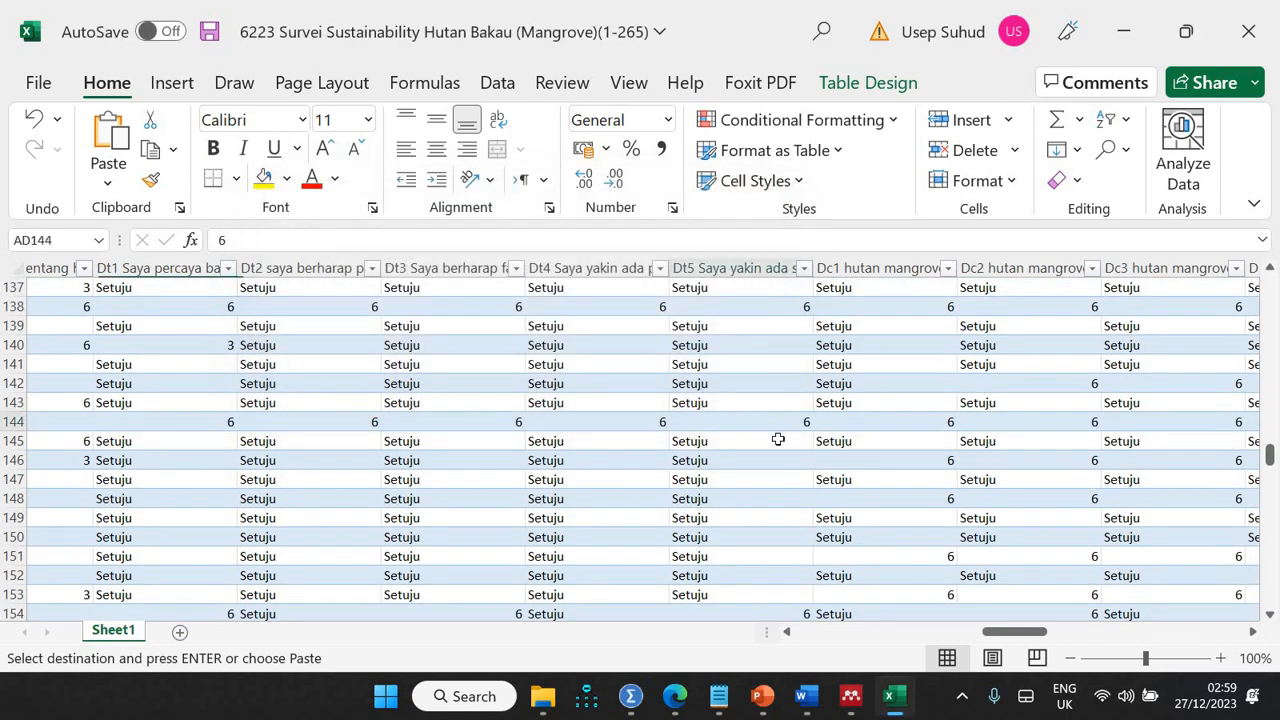
Undo the replacements of "Sangat Setuju" with 6 and "Sedikit Setuju" with 3.
key(ctrl+z)
key(ctrl+z)
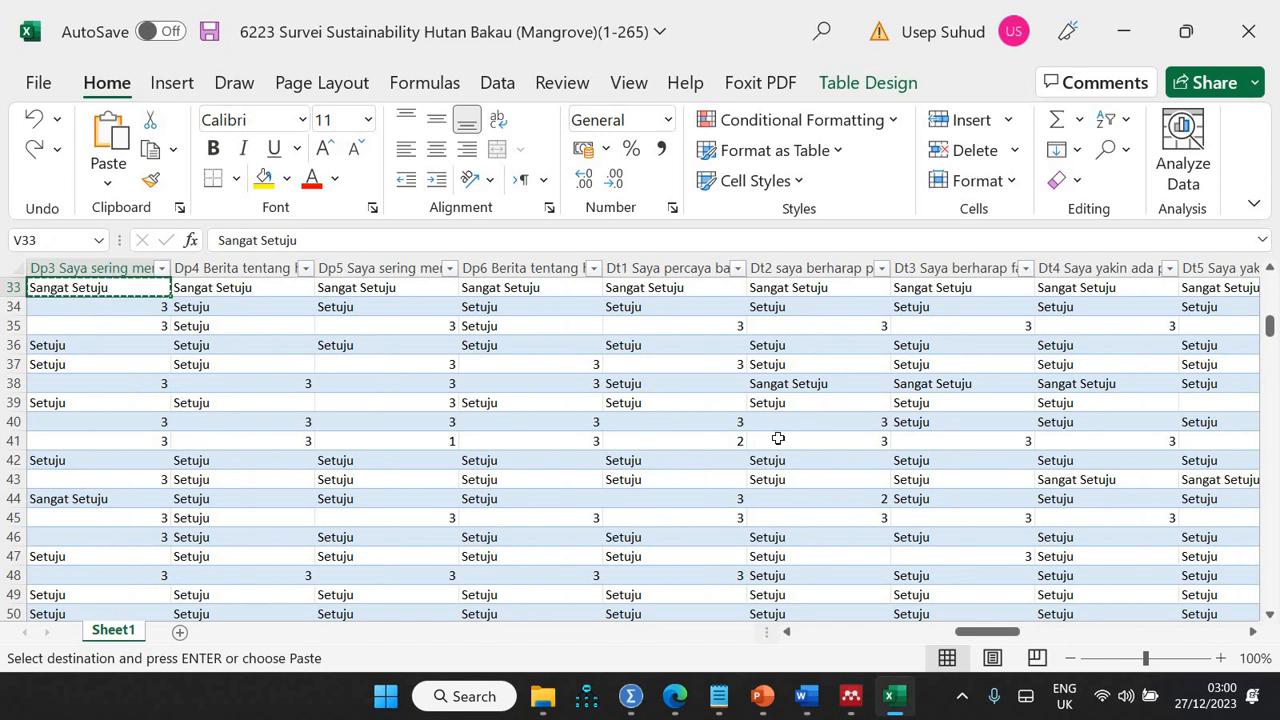
key(ctrl+z)
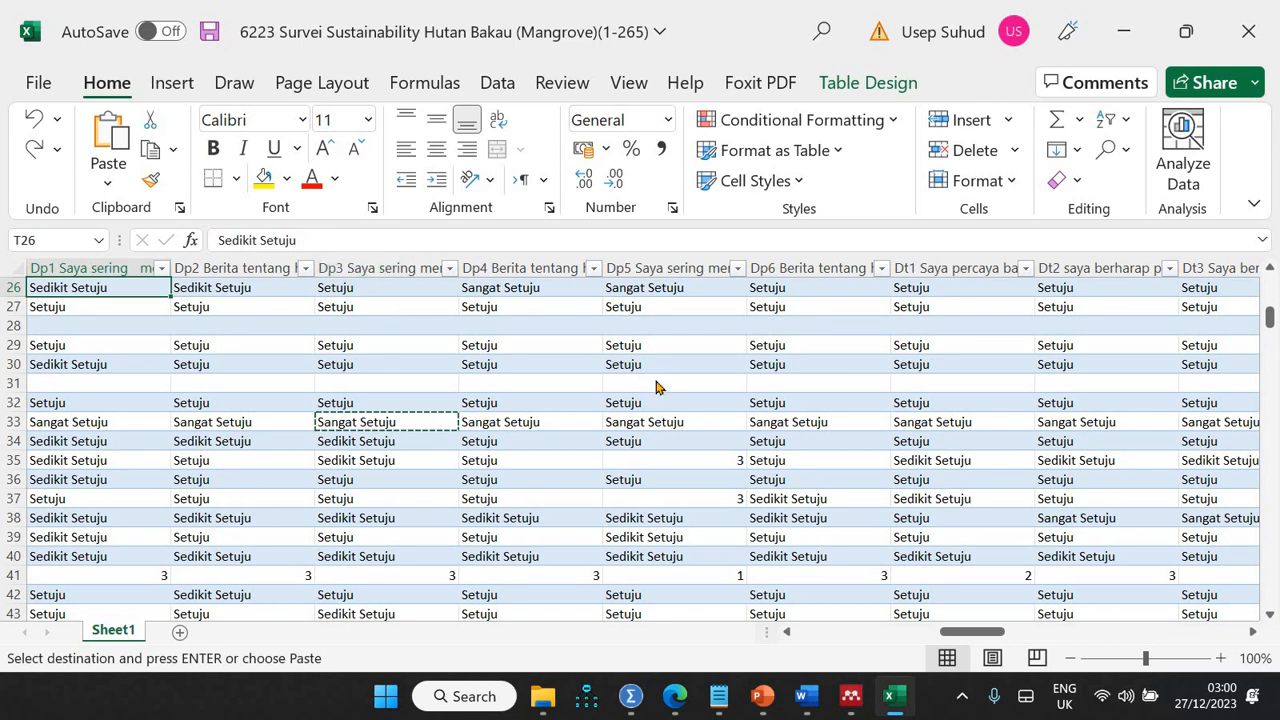
Replace every "Sedikit Setuju" answer in the sheet with 4.
key(ctrl+f)
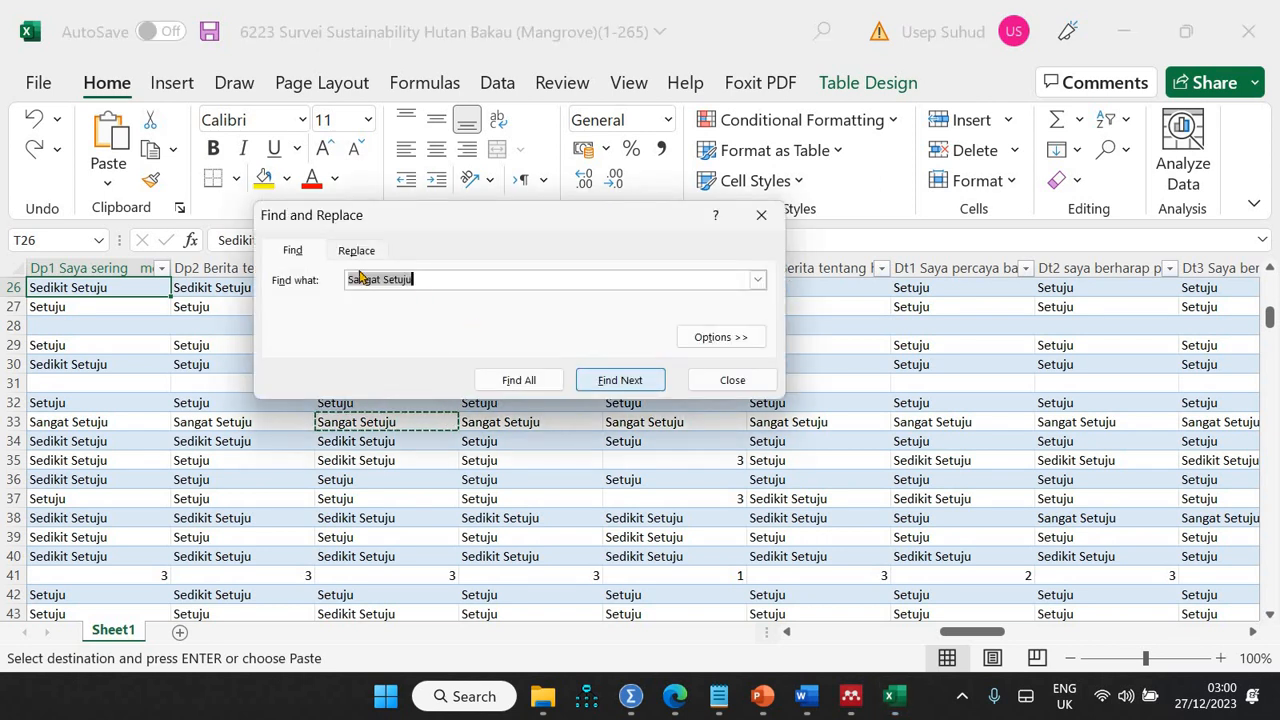
click(115, 287)
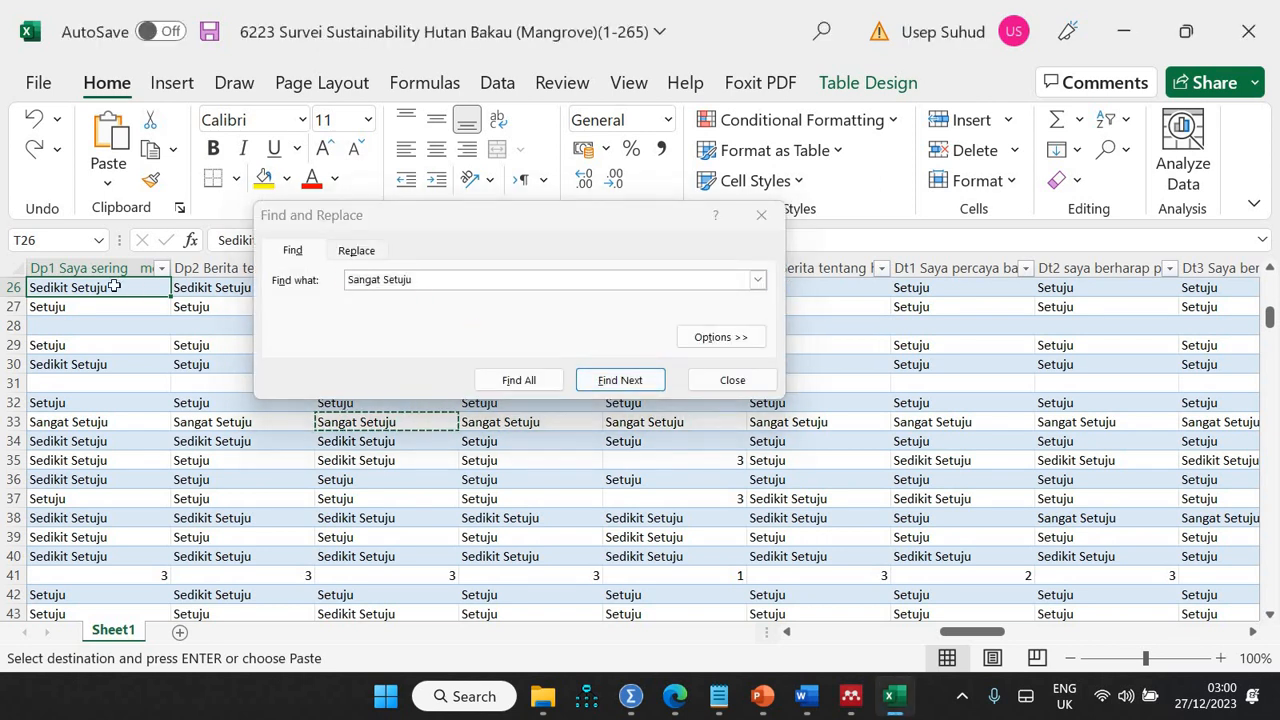
click(451, 280)
key(ctrl+v)
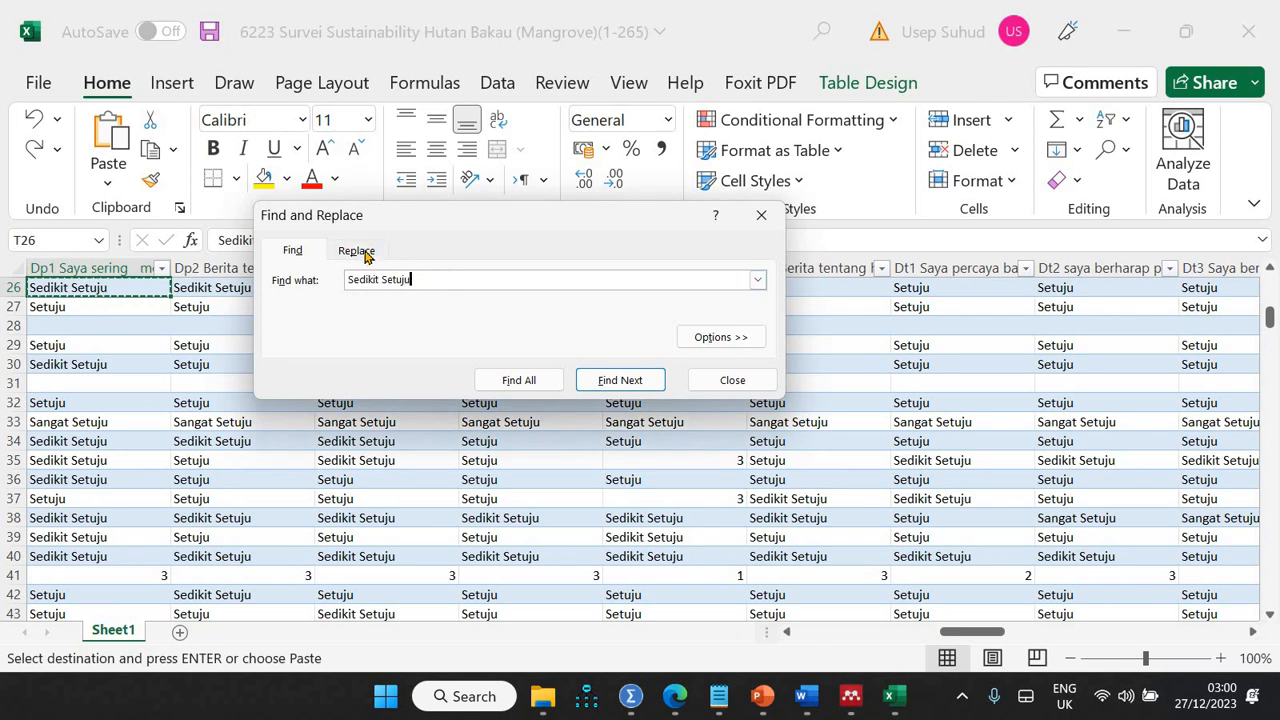
click(357, 250)
click(388, 305)
text(6)
key(BackSpace)
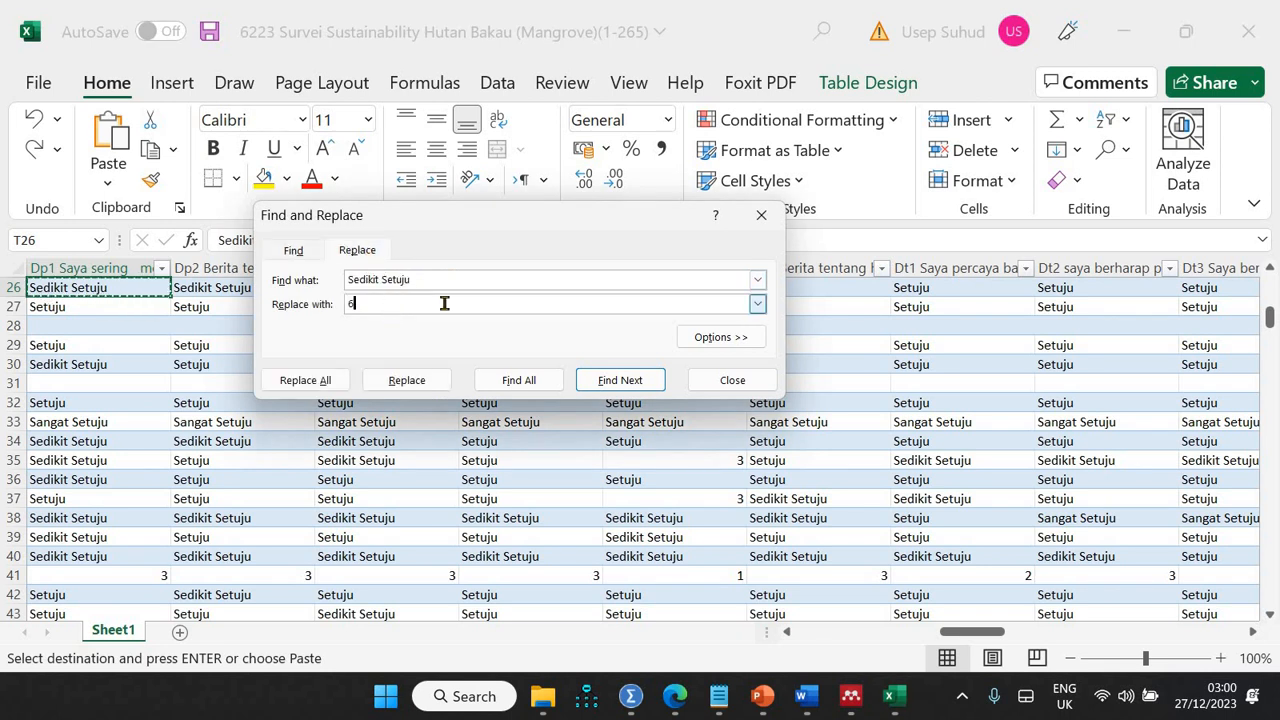
text(4)
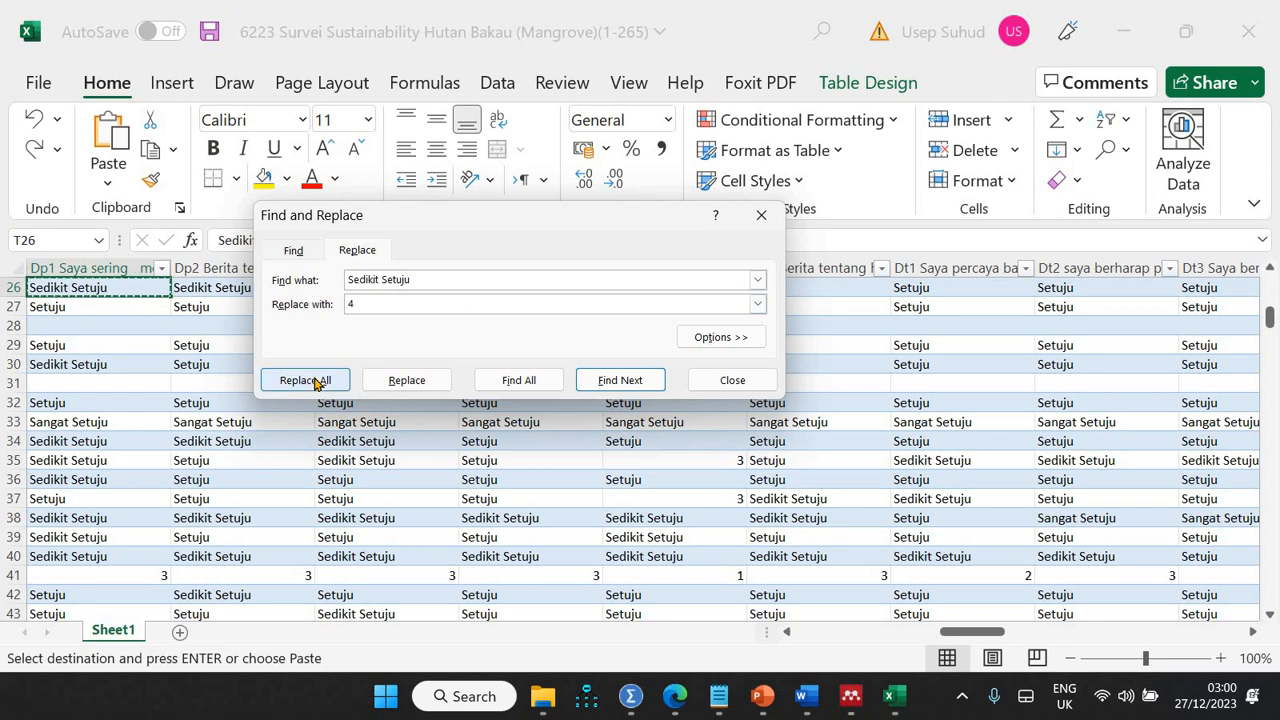
click(305, 380)
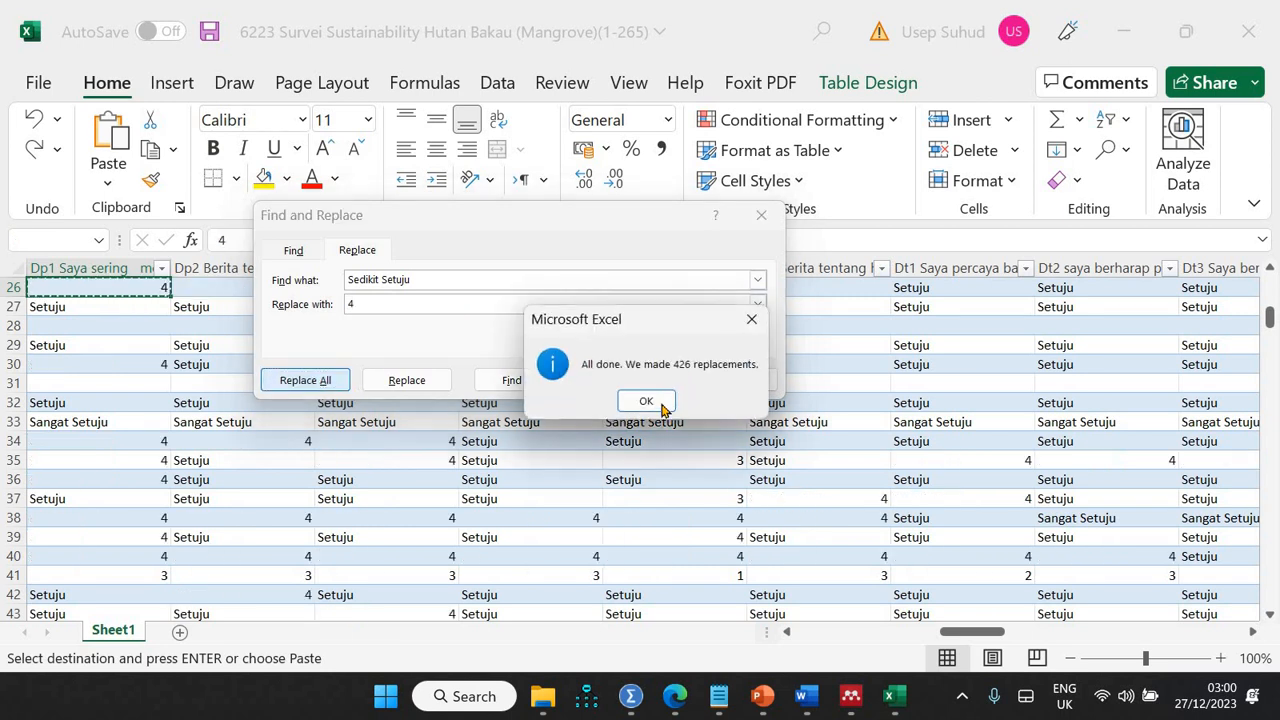
click(648, 400)
Replace all "Sangat Setuju" answers in the sheet with 6.
click(852, 427)
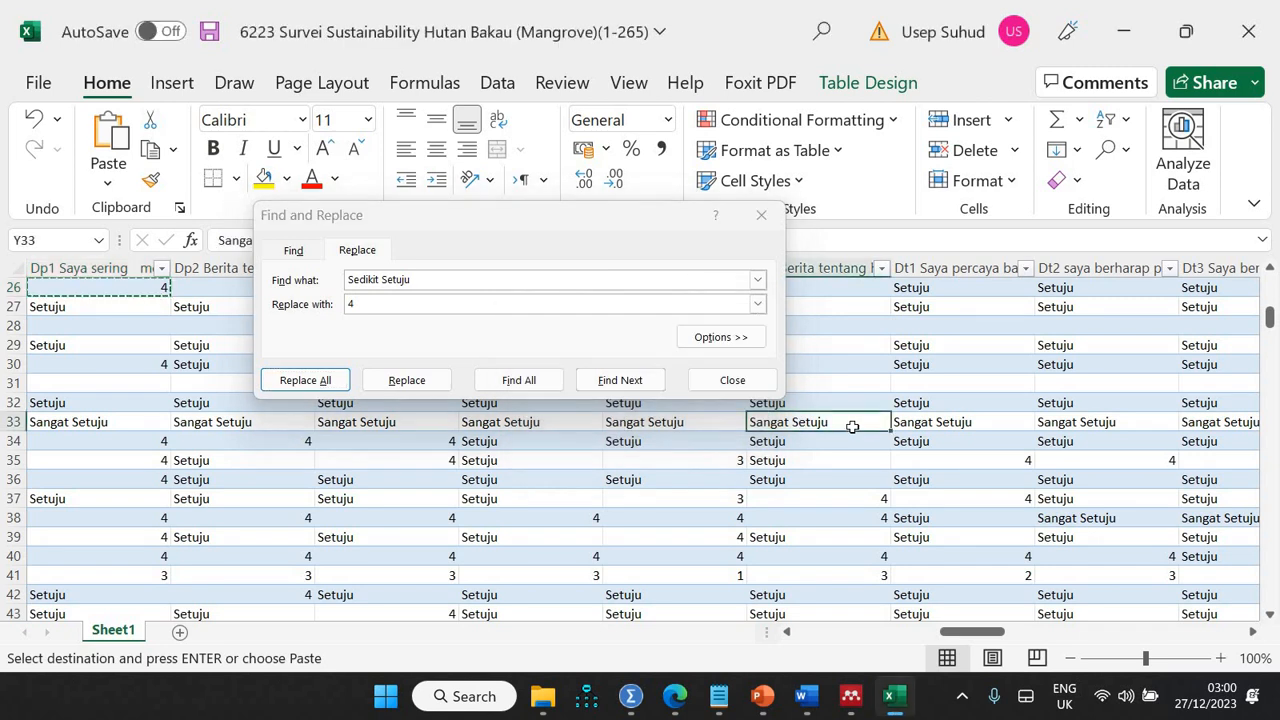
key(ctrl+c)
click(446, 278)
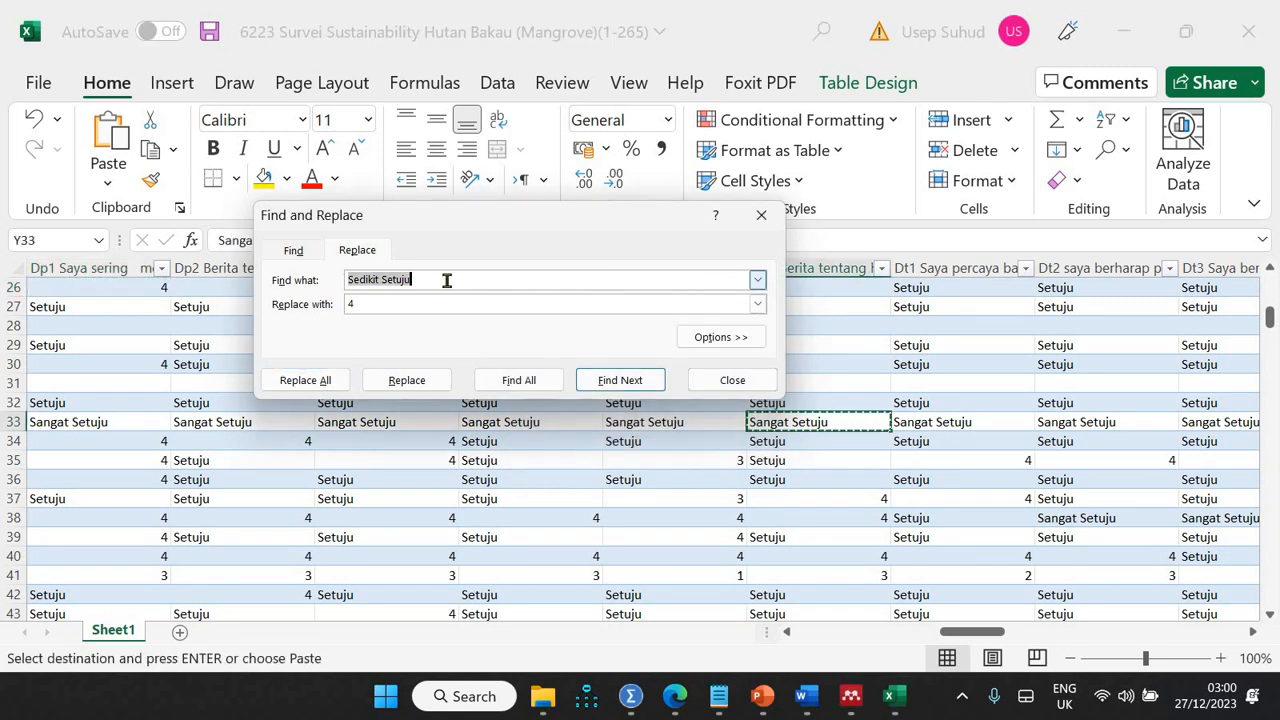
key(ctrl+v)
click(400, 304)
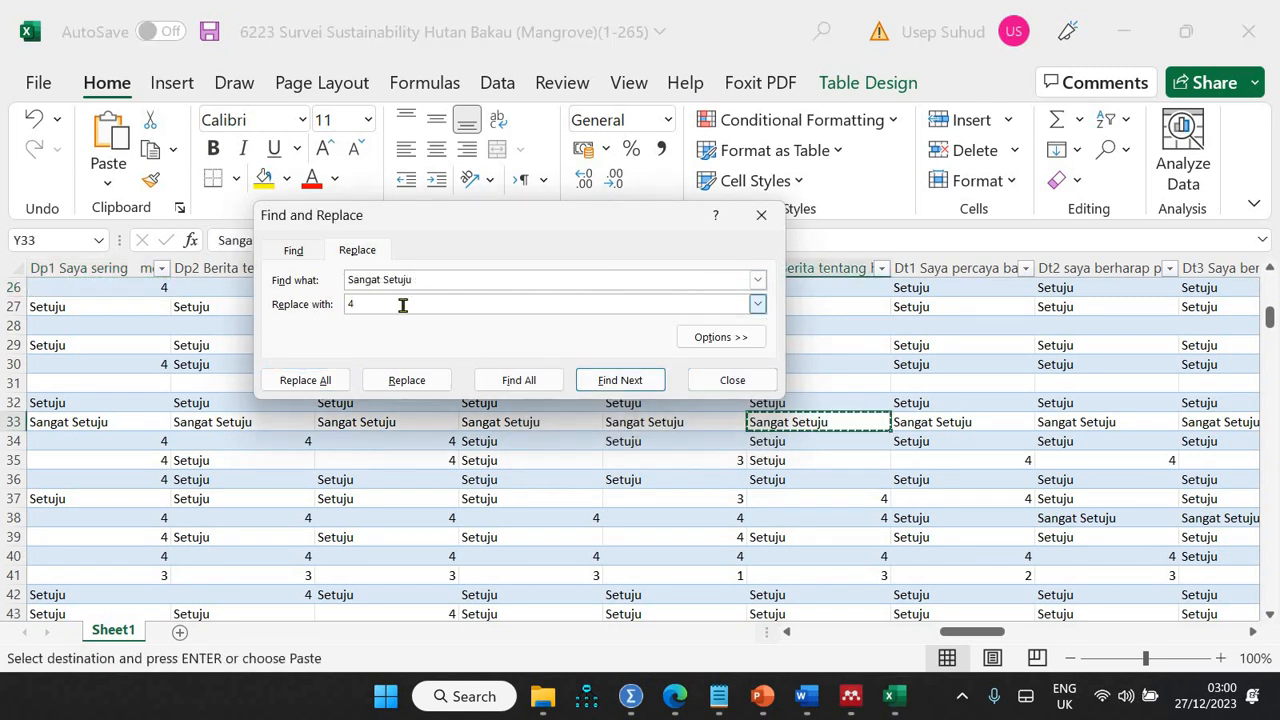
key(BackSpace)
text(6)
click(318, 380)
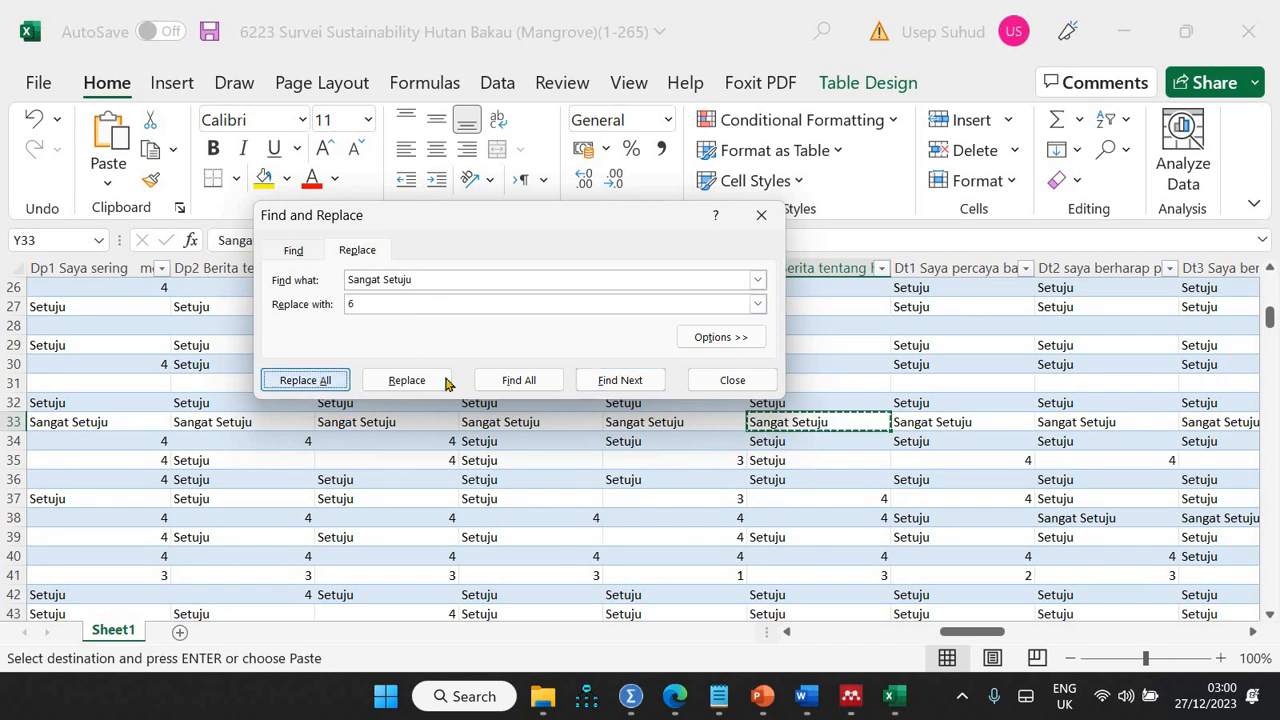
click(644, 400)
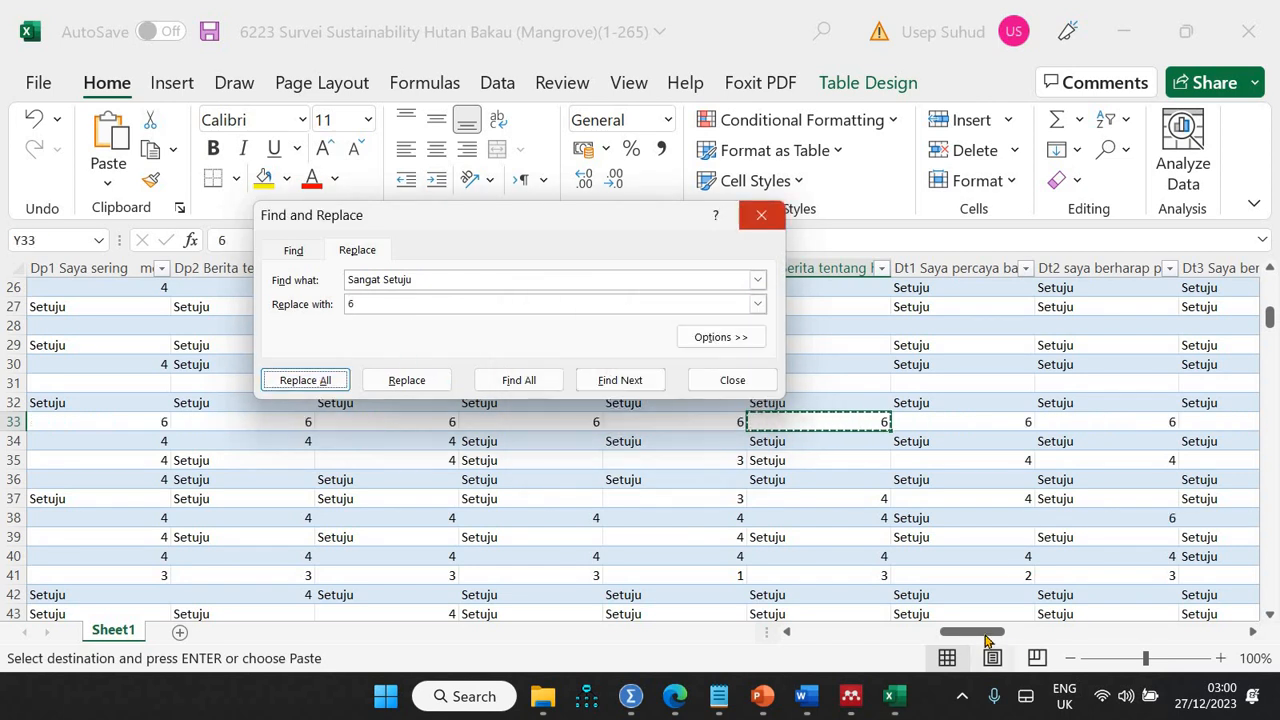
Replace every remaining "Setuju" answer in the sheet with 5 and close Find and Replace.
drag(988, 636, 1115, 637)
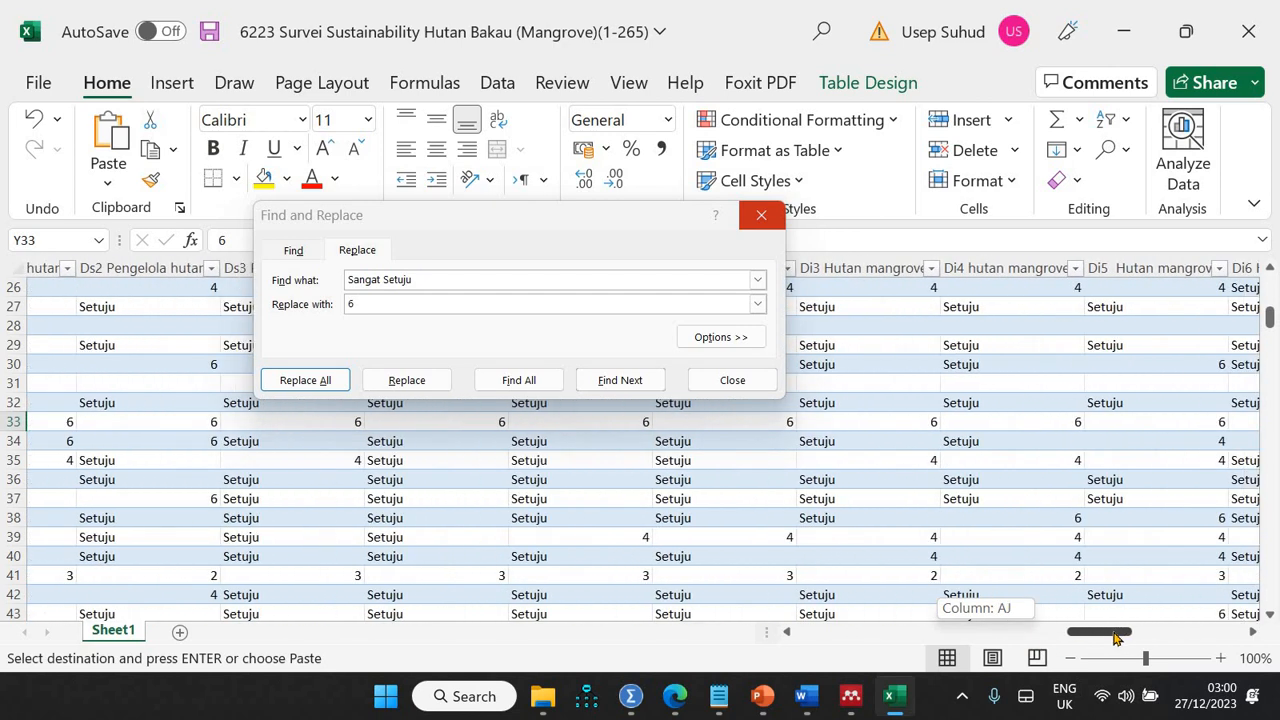
click(717, 463)
key(ctrl+c)
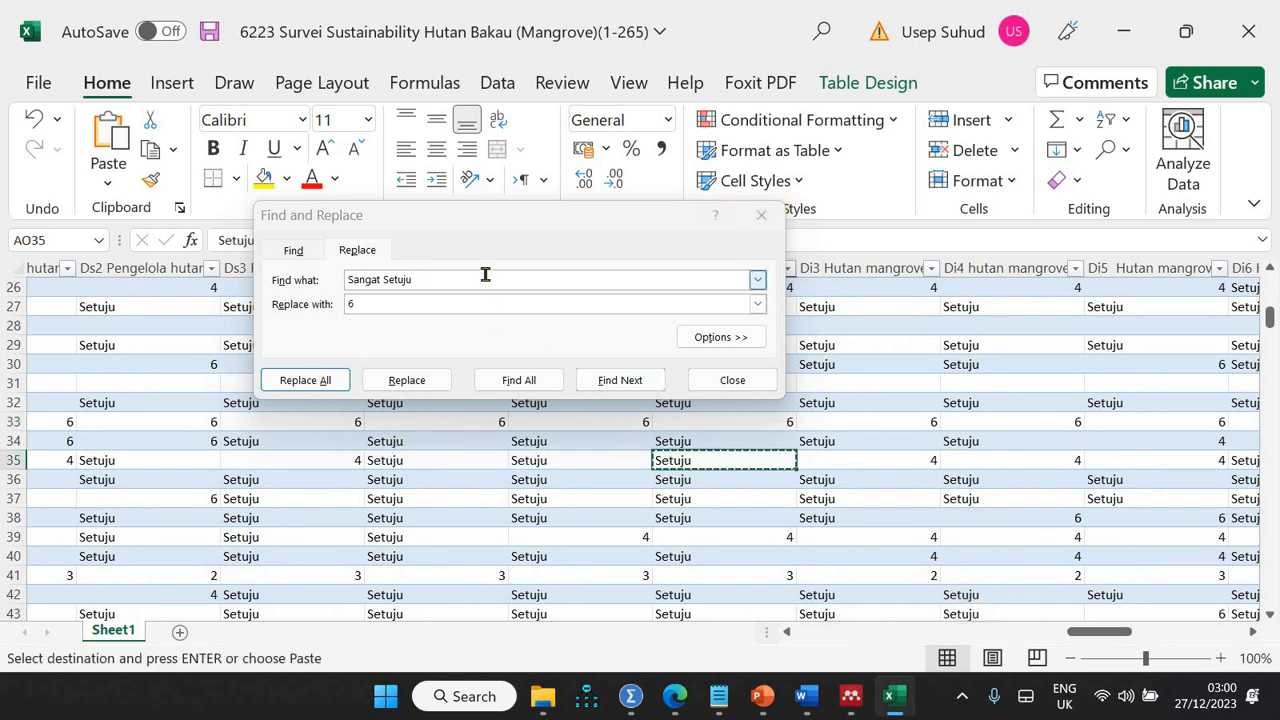
click(483, 277)
key(ctrl+v)
click(422, 305)
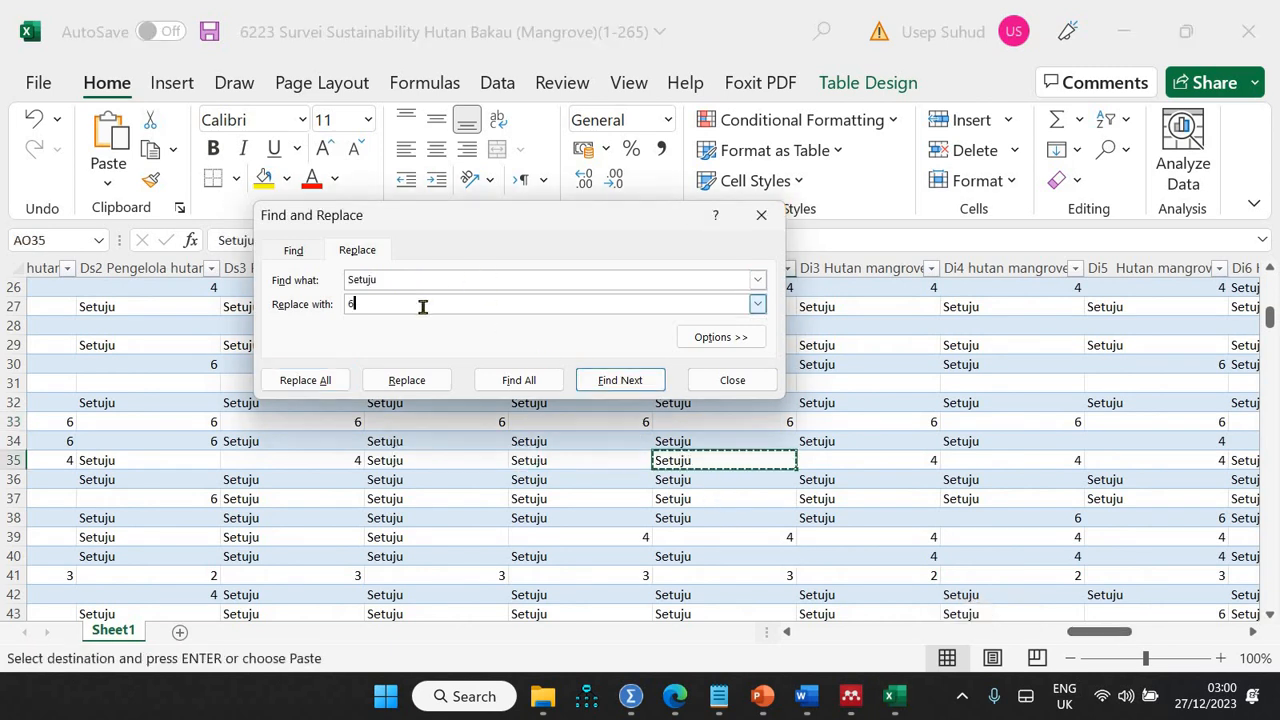
text(5)
click(307, 379)
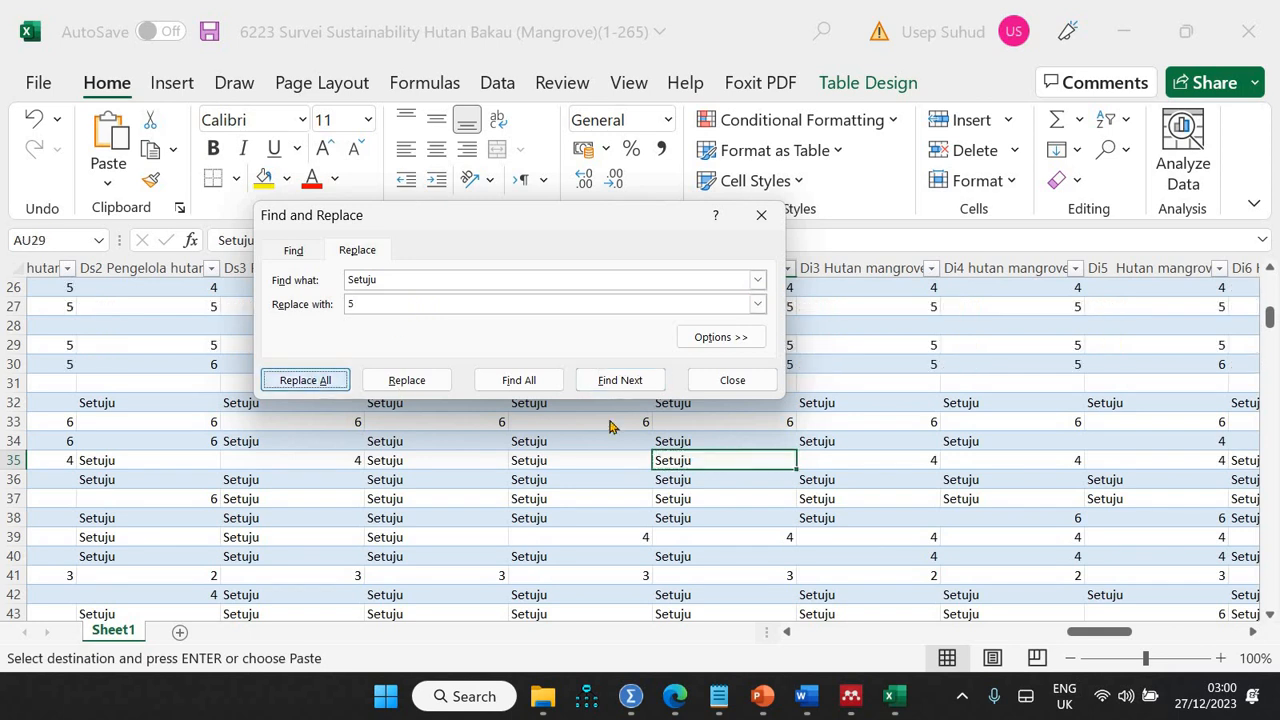
click(645, 396)
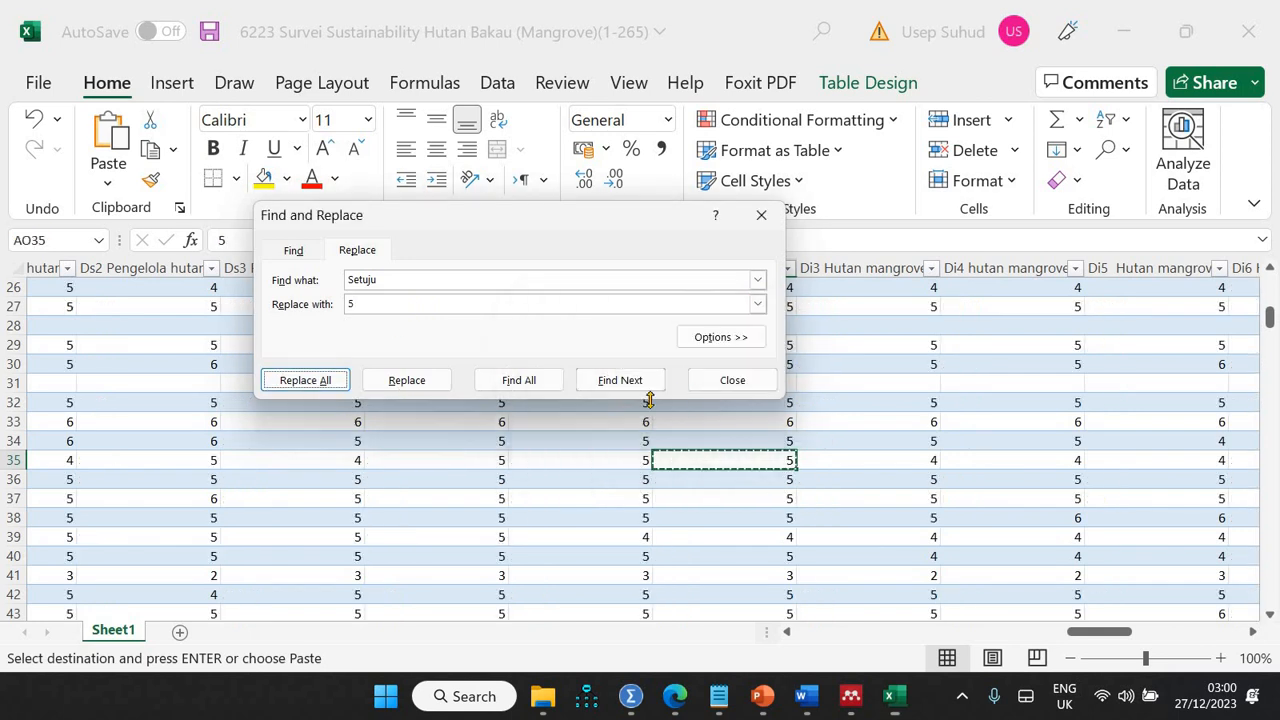
click(733, 380)
Check the Ds and Di question columns down to the end of the table for unconverted text answers.
mouse_move(1098, 631)
mouse_down()
mouse_move(1175, 632)
mouse_move(1108, 635)
mouse_up()
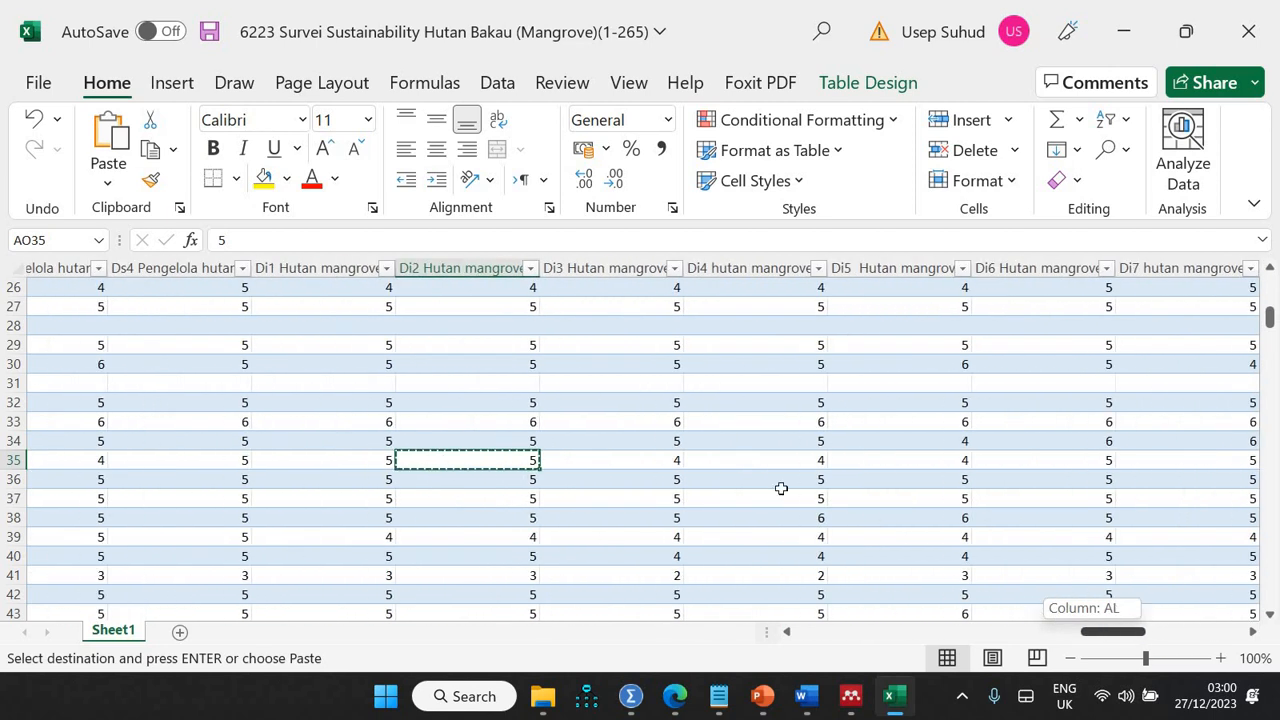
scroll(781, 489, down, 11)
scroll(781, 488, down, 20)
scroll(781, 488, up, 20)
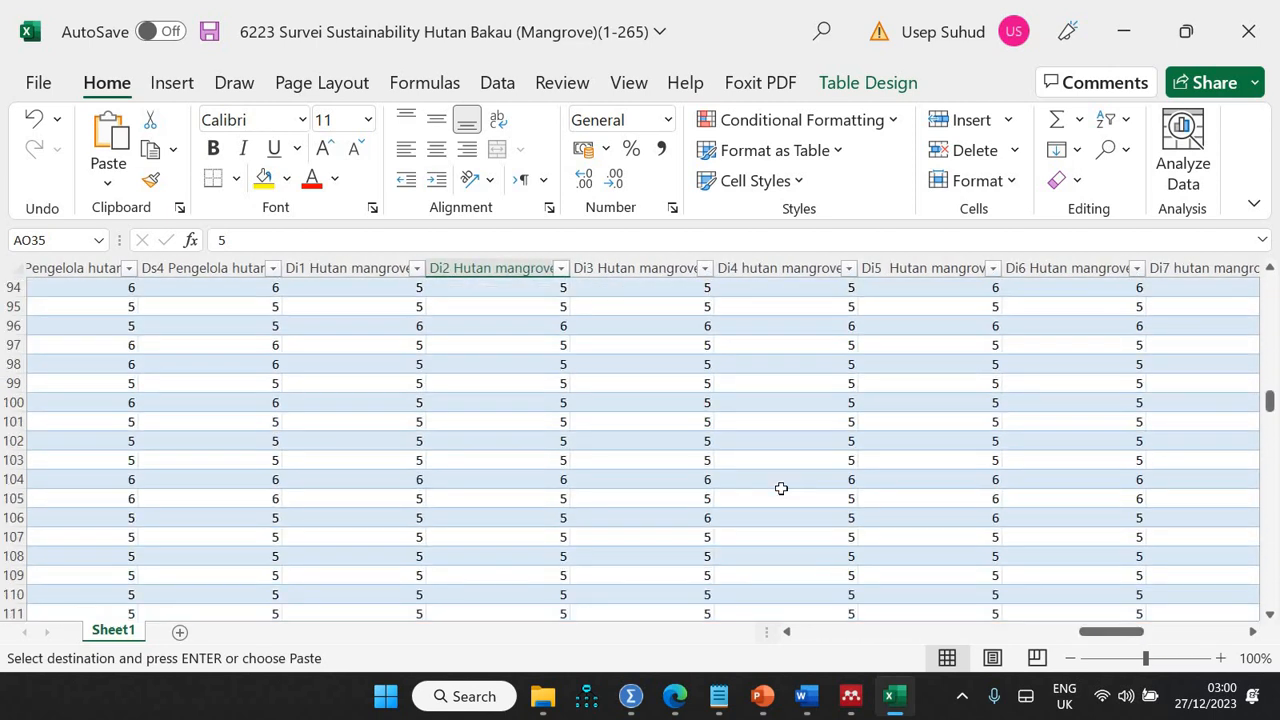
scroll(781, 488, down, 20)
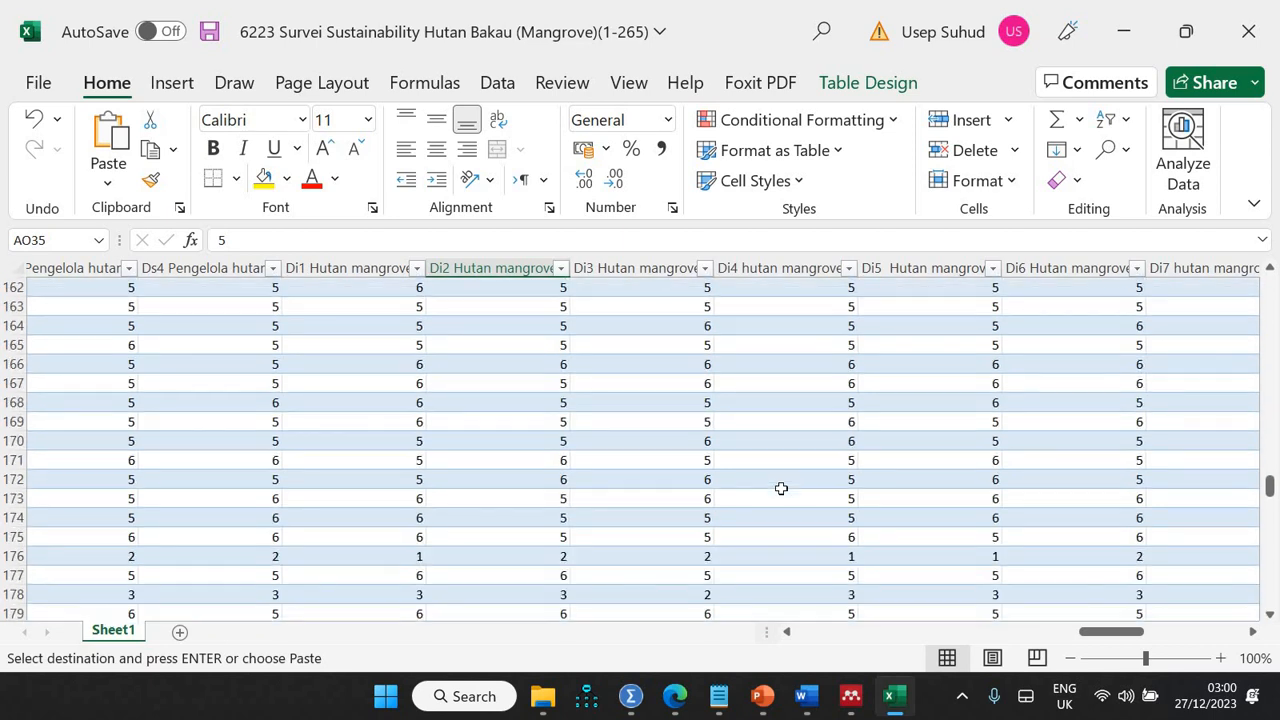
scroll(781, 488, down, 20)
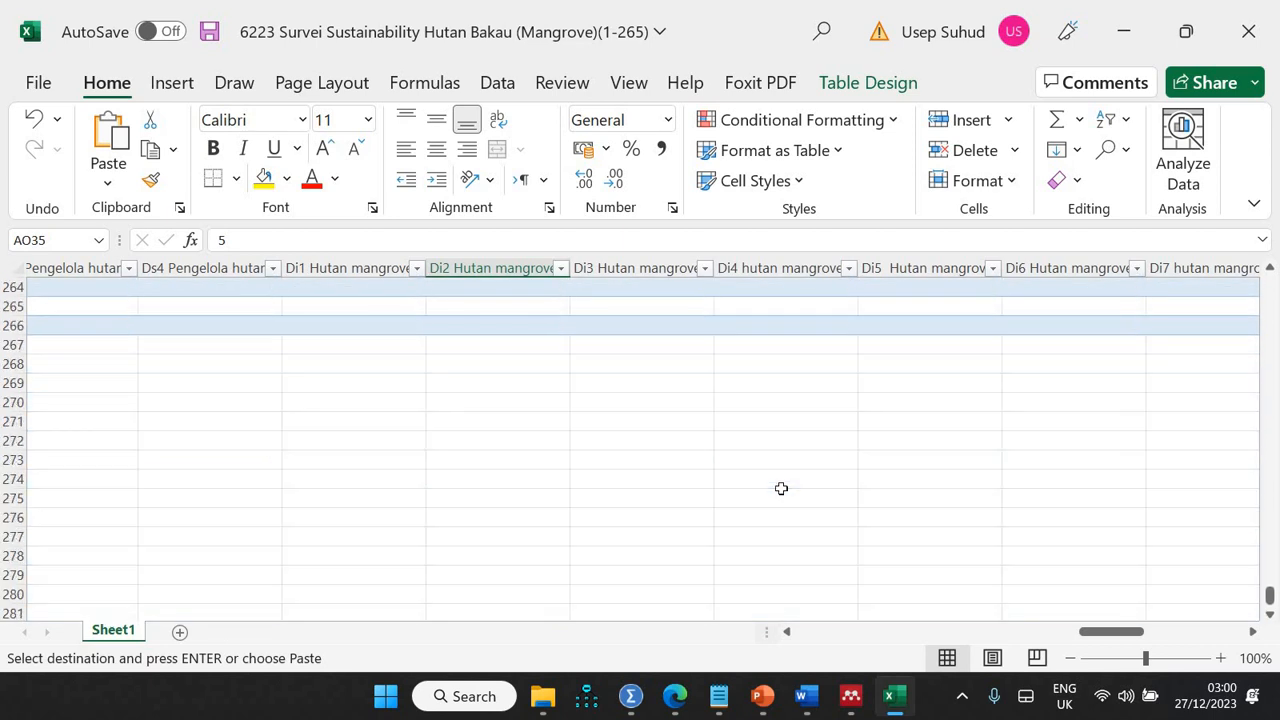
scroll(781, 488, up, 6)
scroll(420, 453, up, 20)
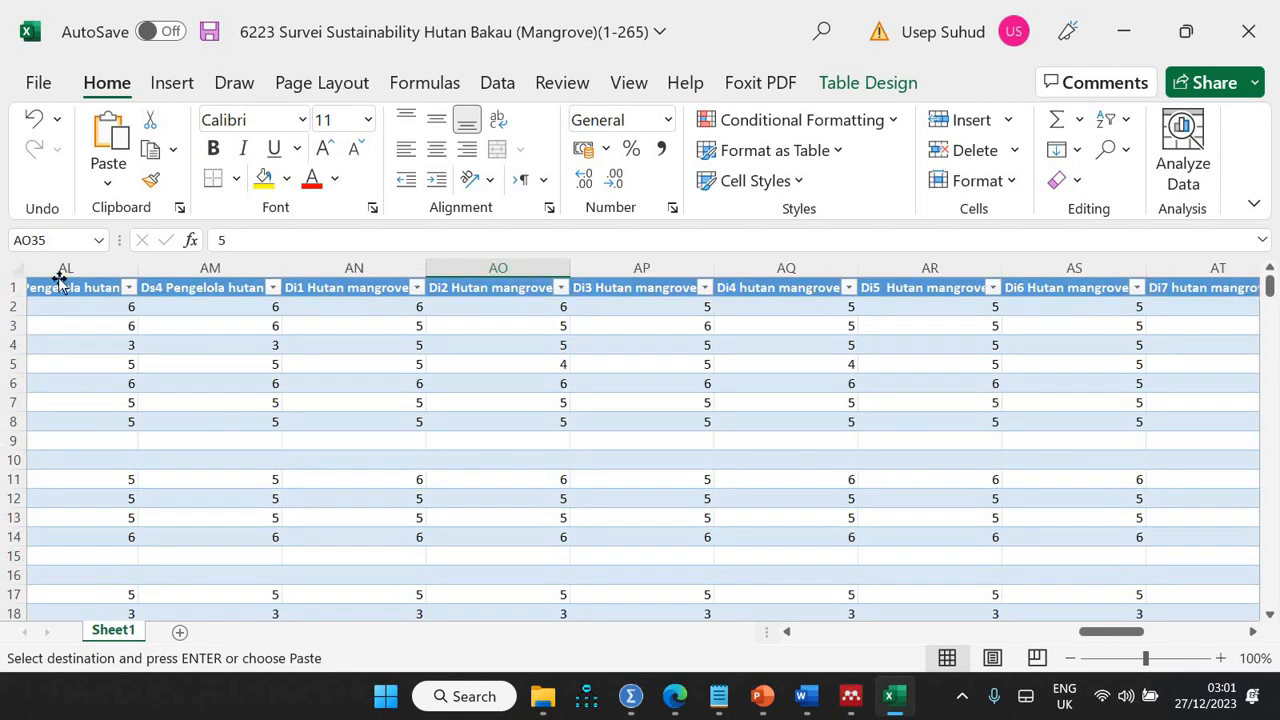
Turn on text wrapping for the entire sheet and save the workbook.
click(14, 268)
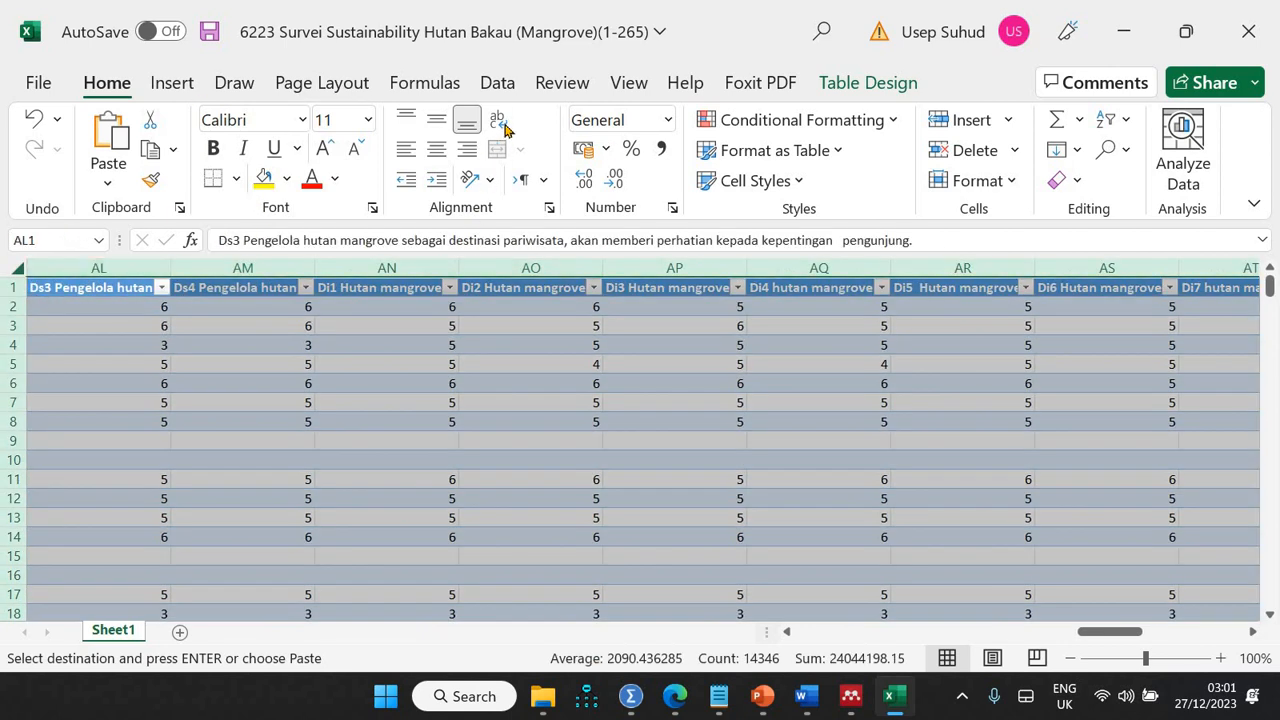
click(497, 119)
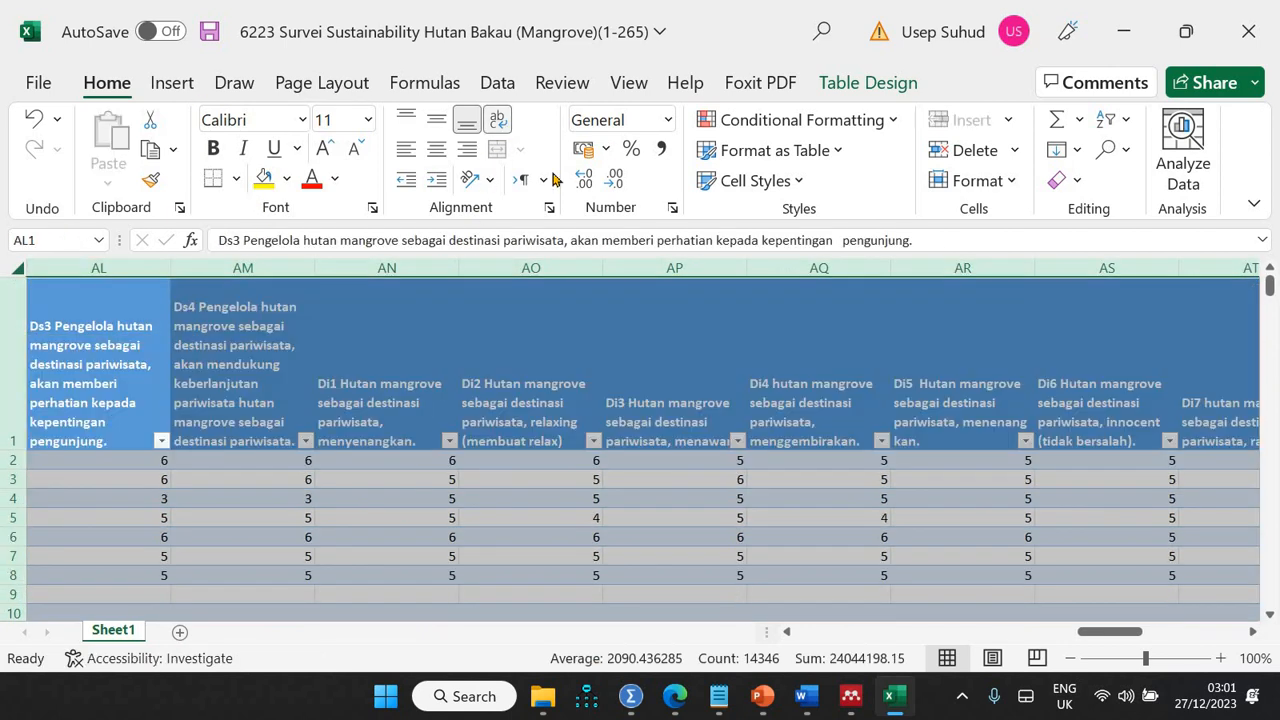
click(209, 31)
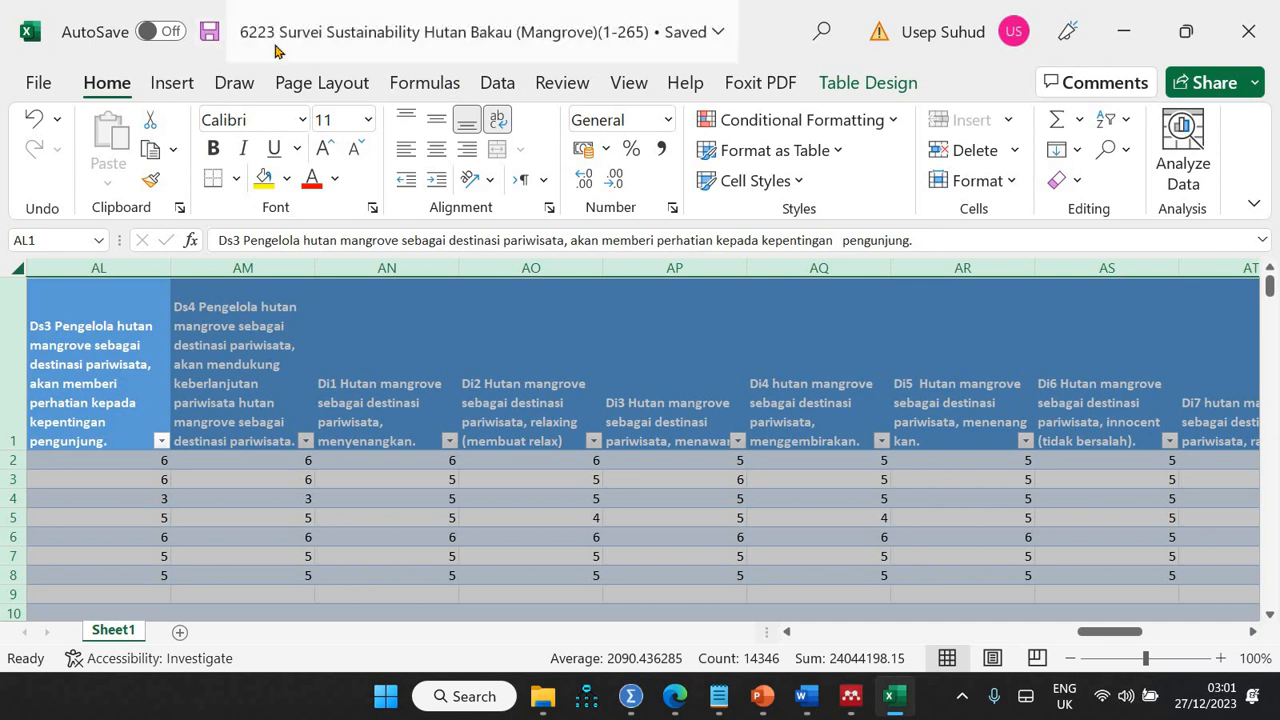
Switch to the empty Untitled3 dataset in IBM SPSS Statistics and start importing data from an Excel file.
mouse_move(630, 696)
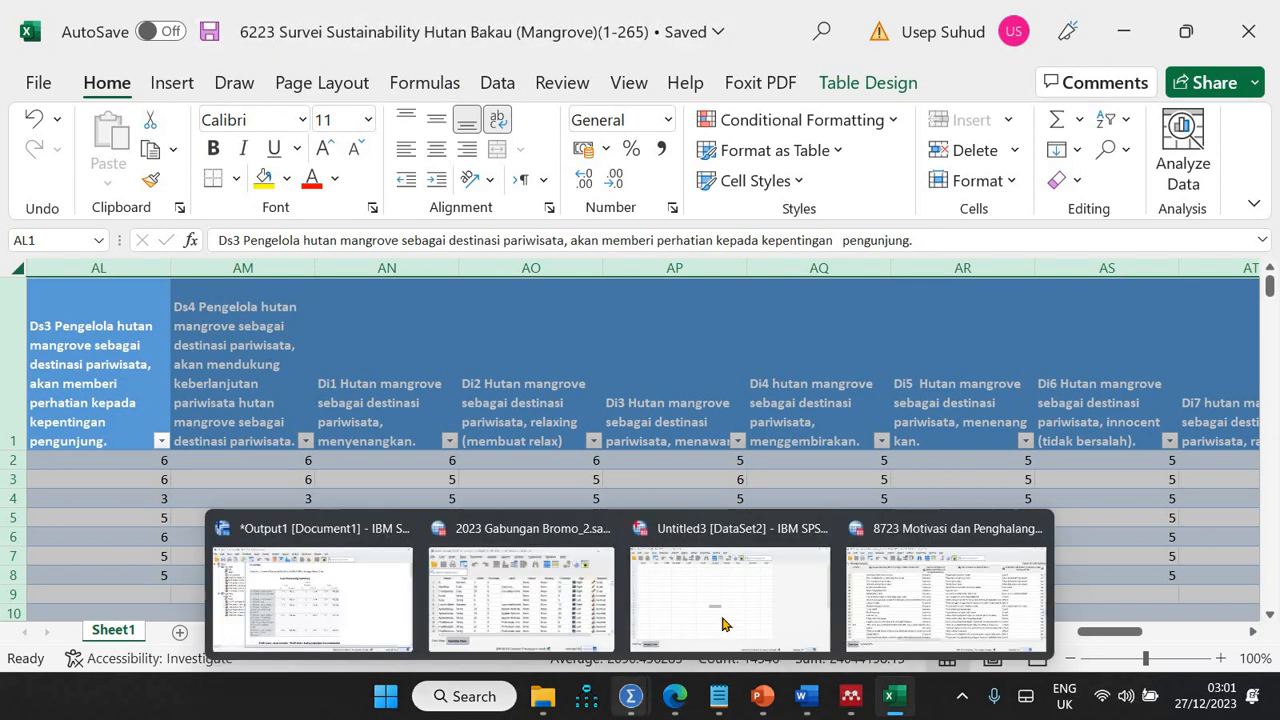
click(730, 590)
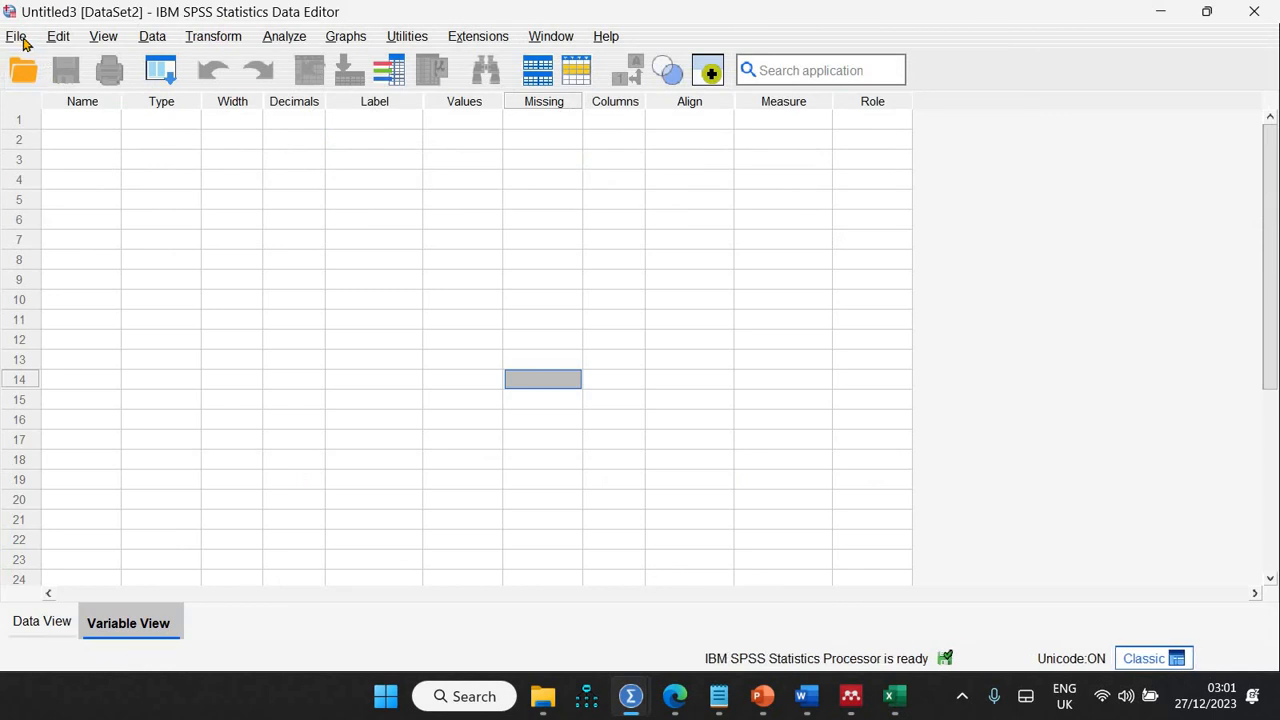
click(20, 38)
mouse_move(268, 97)
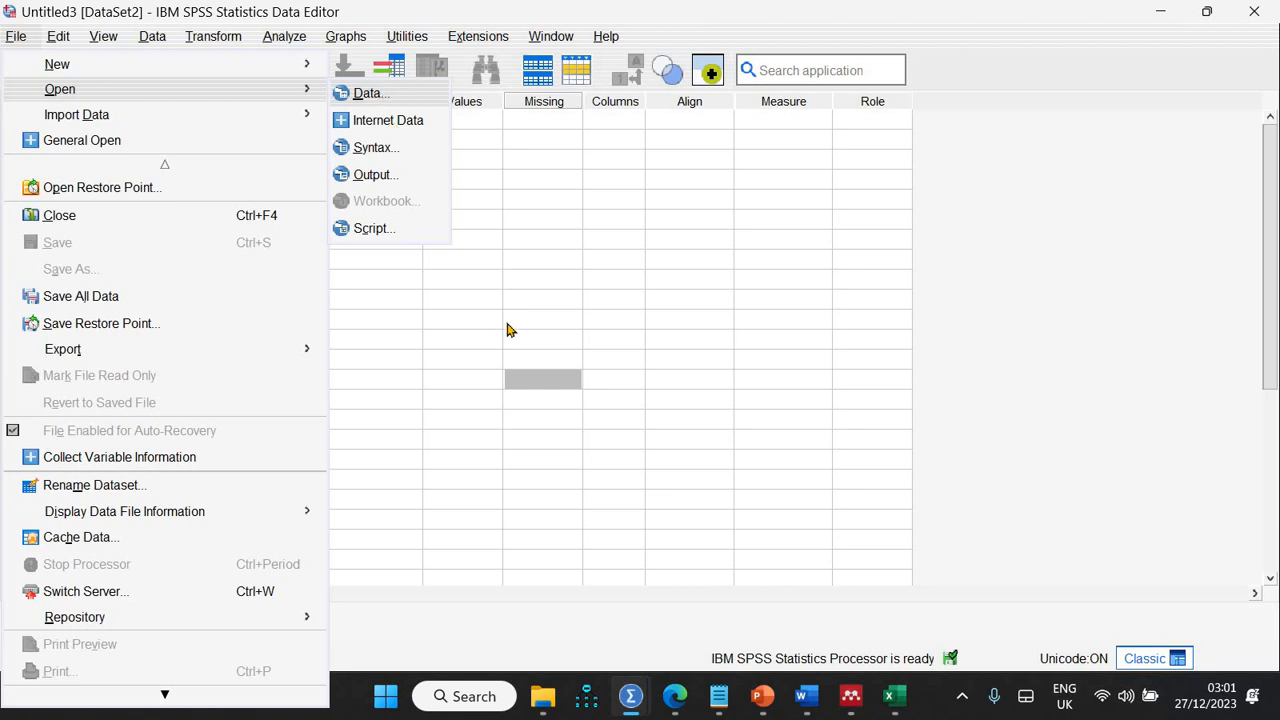
click(10, 36)
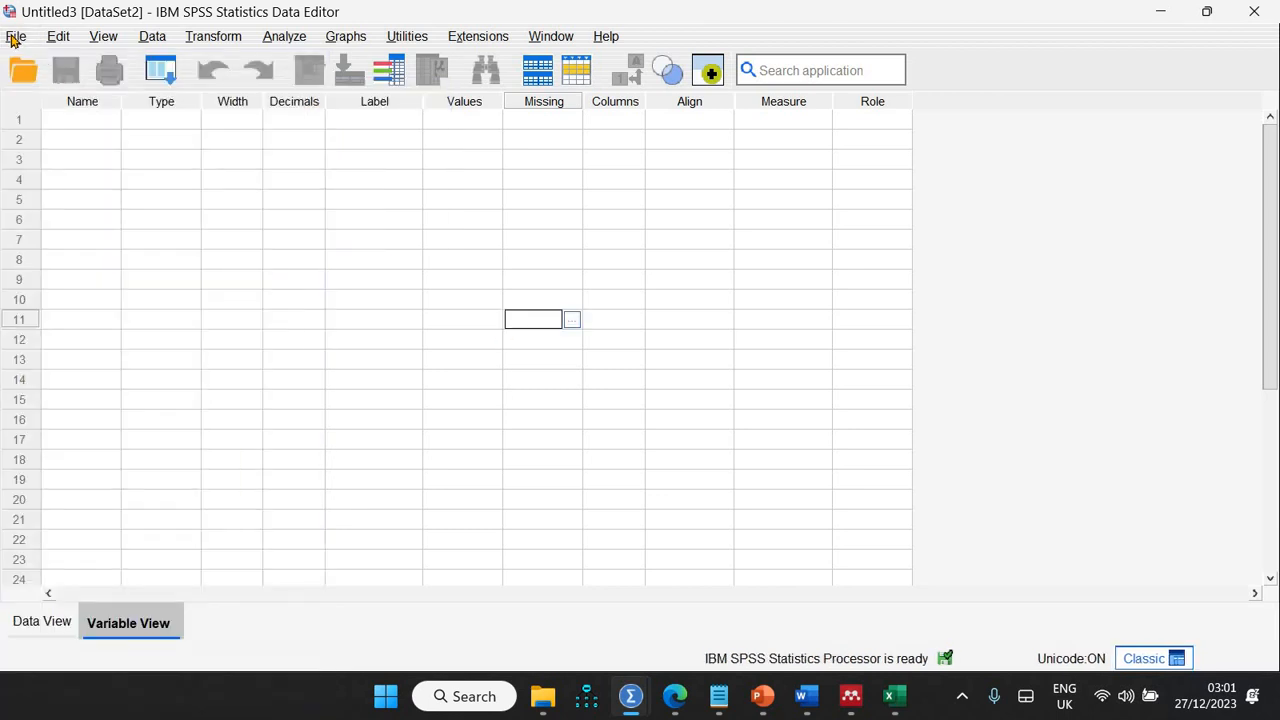
click(12, 36)
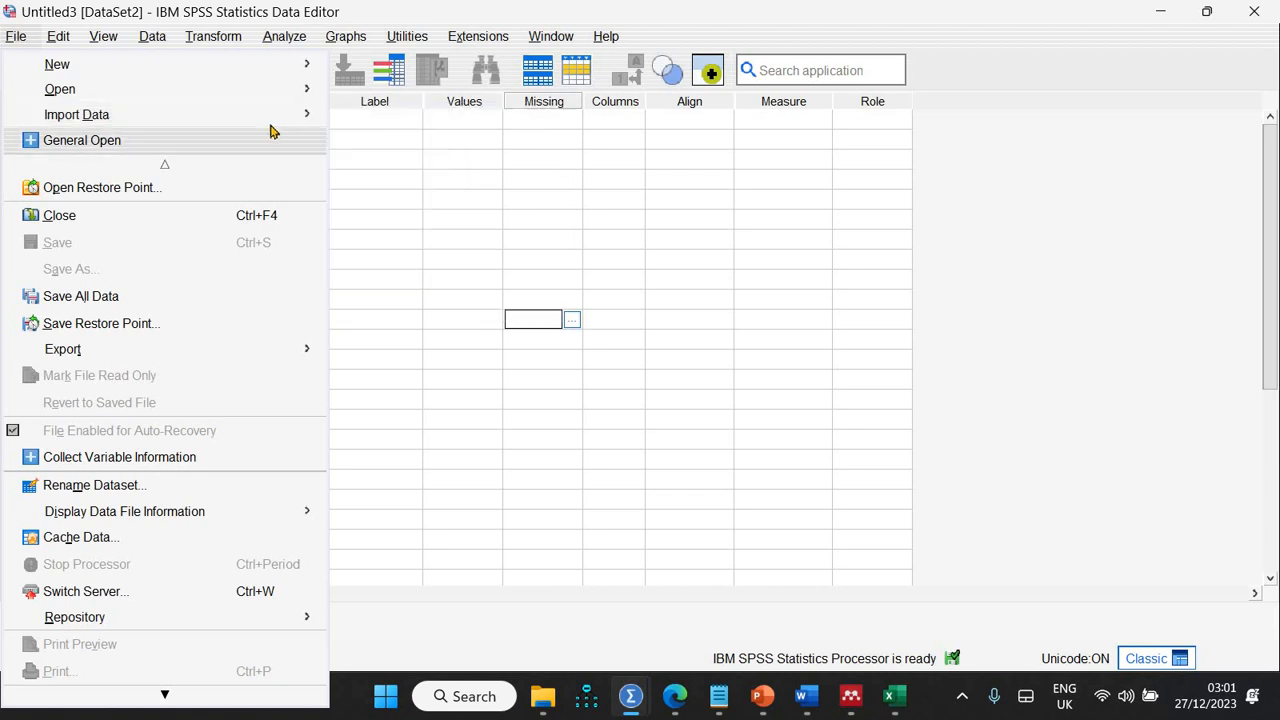
mouse_move(310, 120)
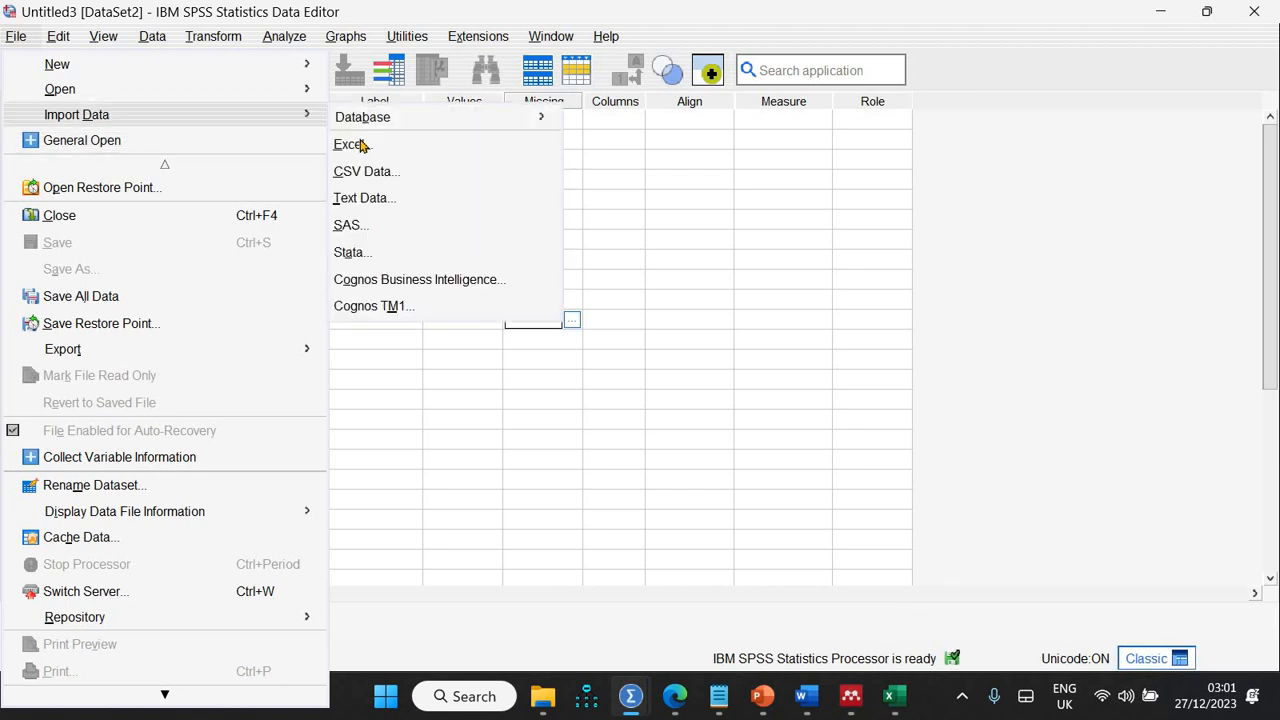
click(362, 146)
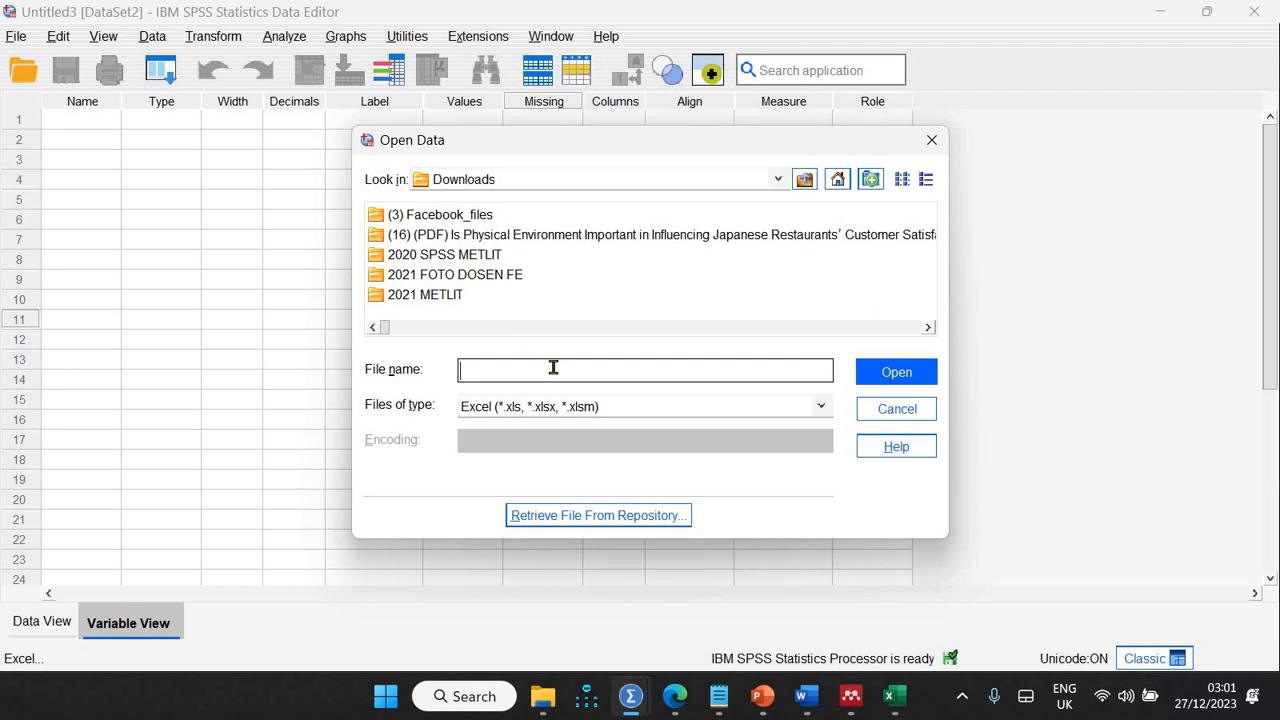
Import Sheet1 of 6223 Survei Sustainability Hutan Bakau (Mangrove)(1-265).xlsx with the default read options and maximize the resulting data window.
text(622)
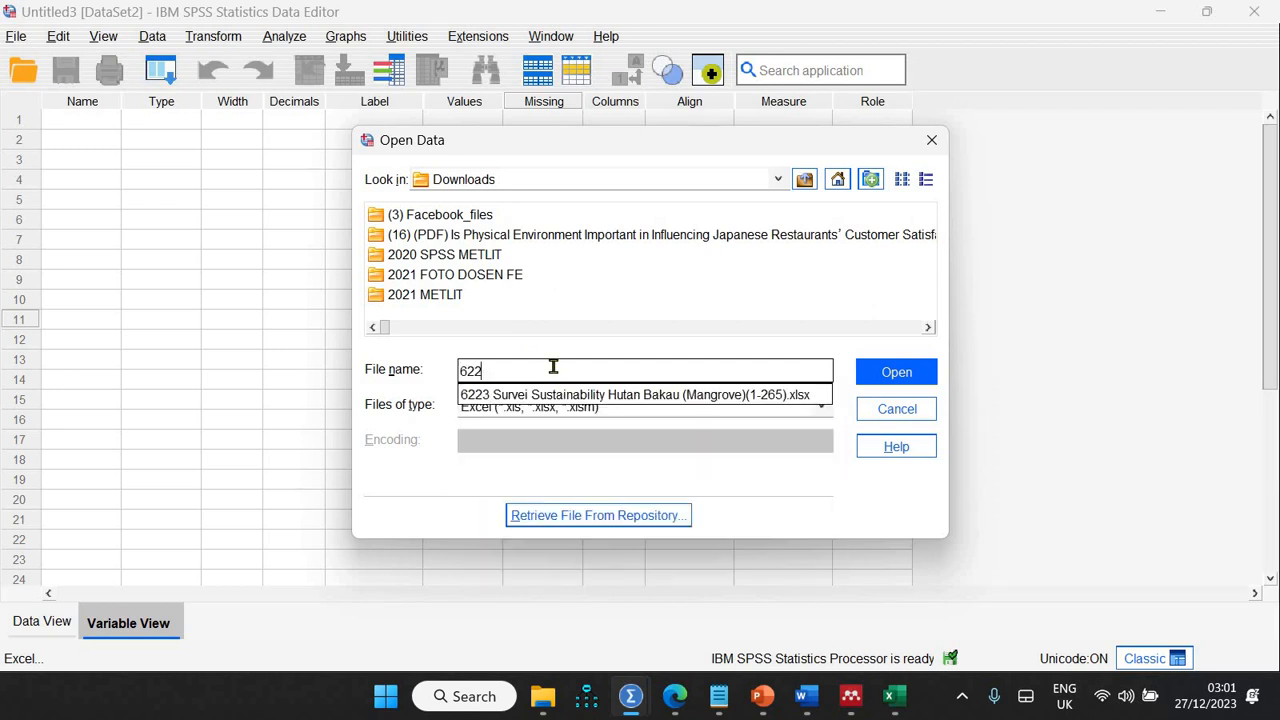
text(3)
click(551, 395)
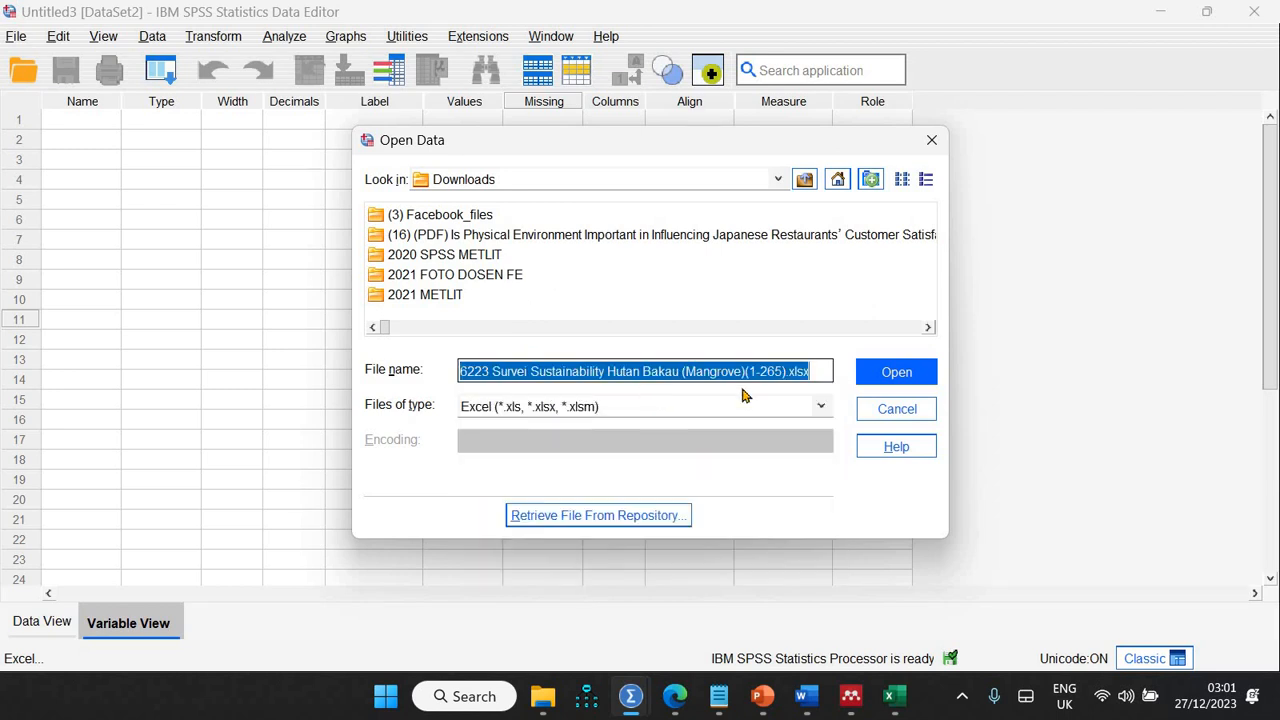
click(891, 379)
click(891, 378)
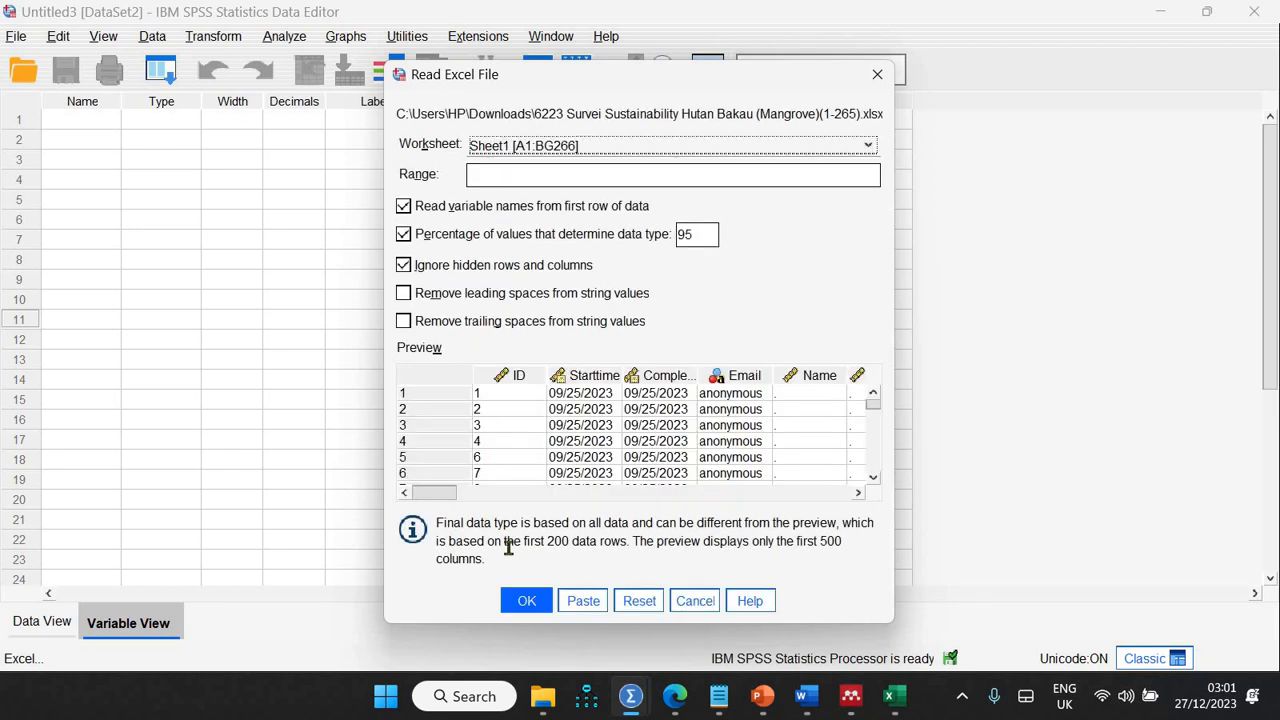
click(524, 602)
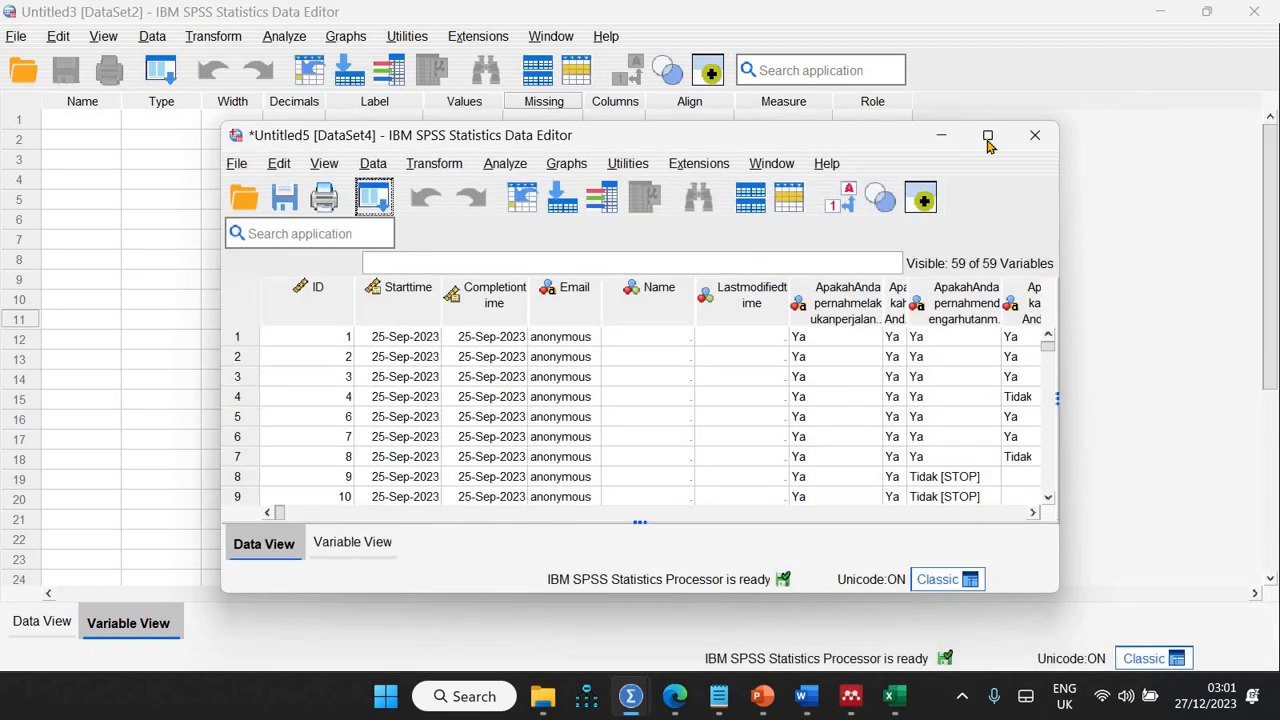
click(987, 137)
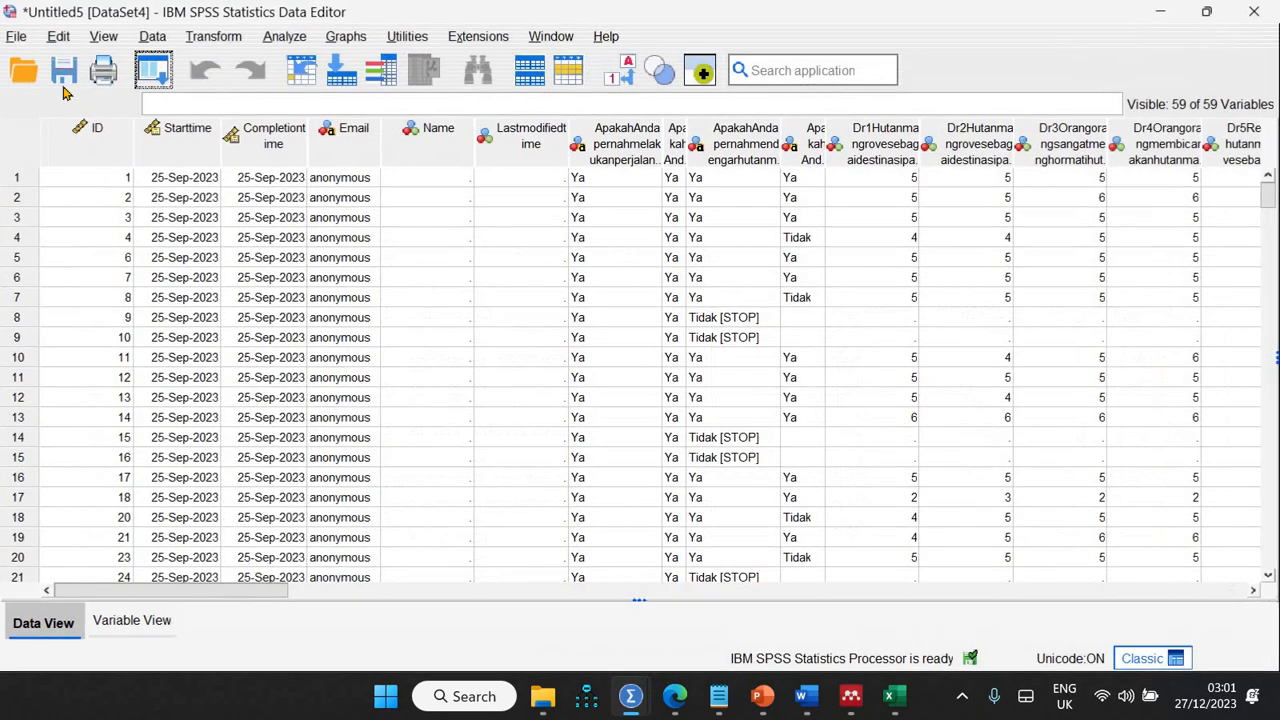
Save the imported dataset in Downloads as an SPSS Statistics file named 6223 Sustainability Hutan Bakau.
click(15, 40)
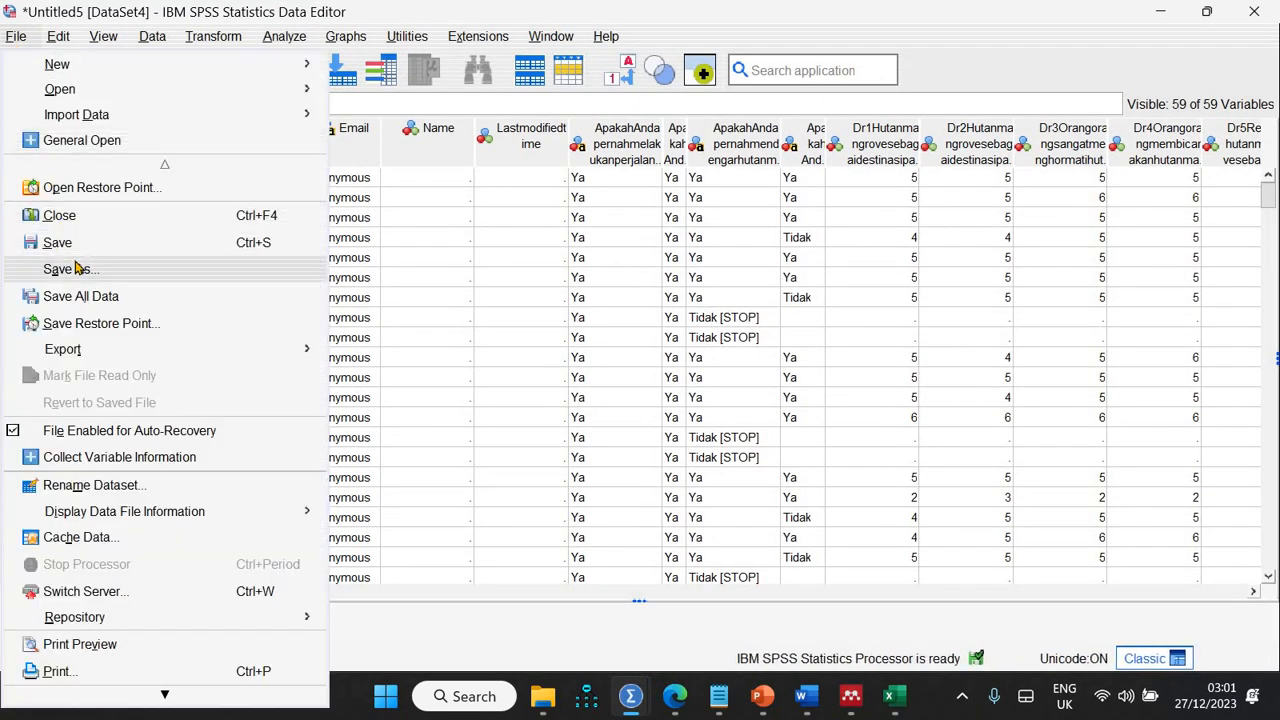
click(75, 266)
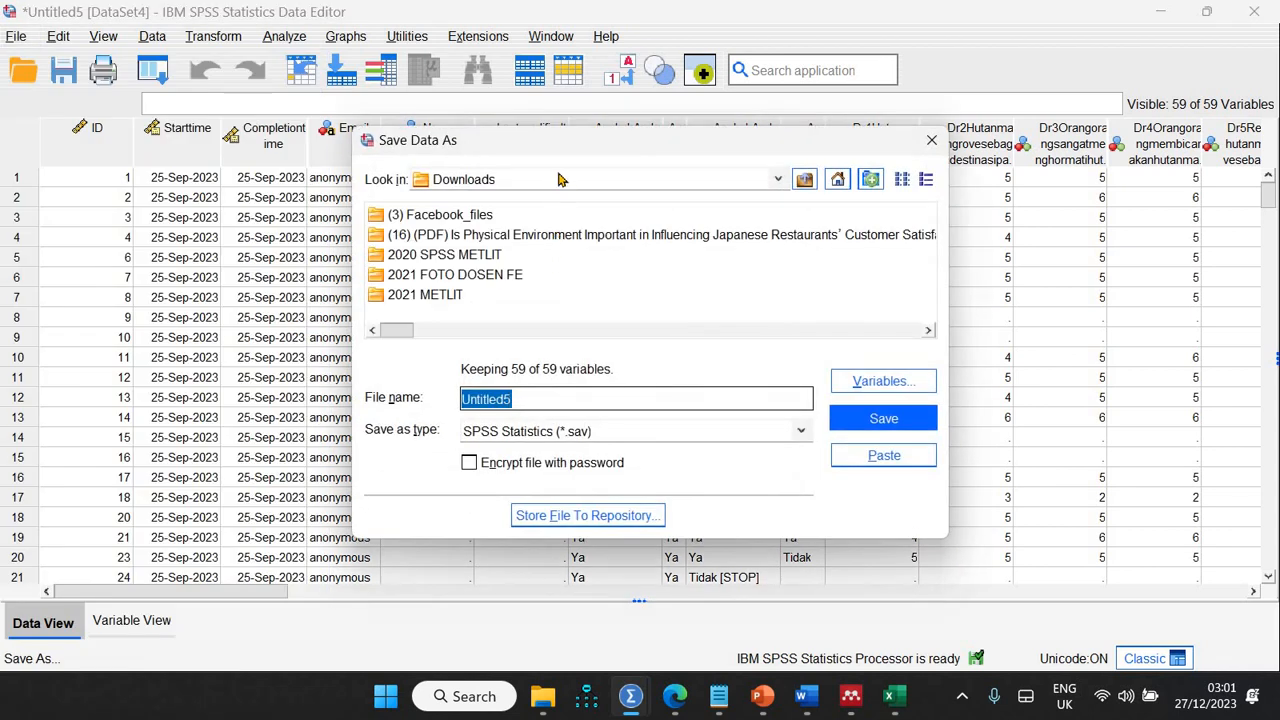
click(559, 179)
click(578, 205)
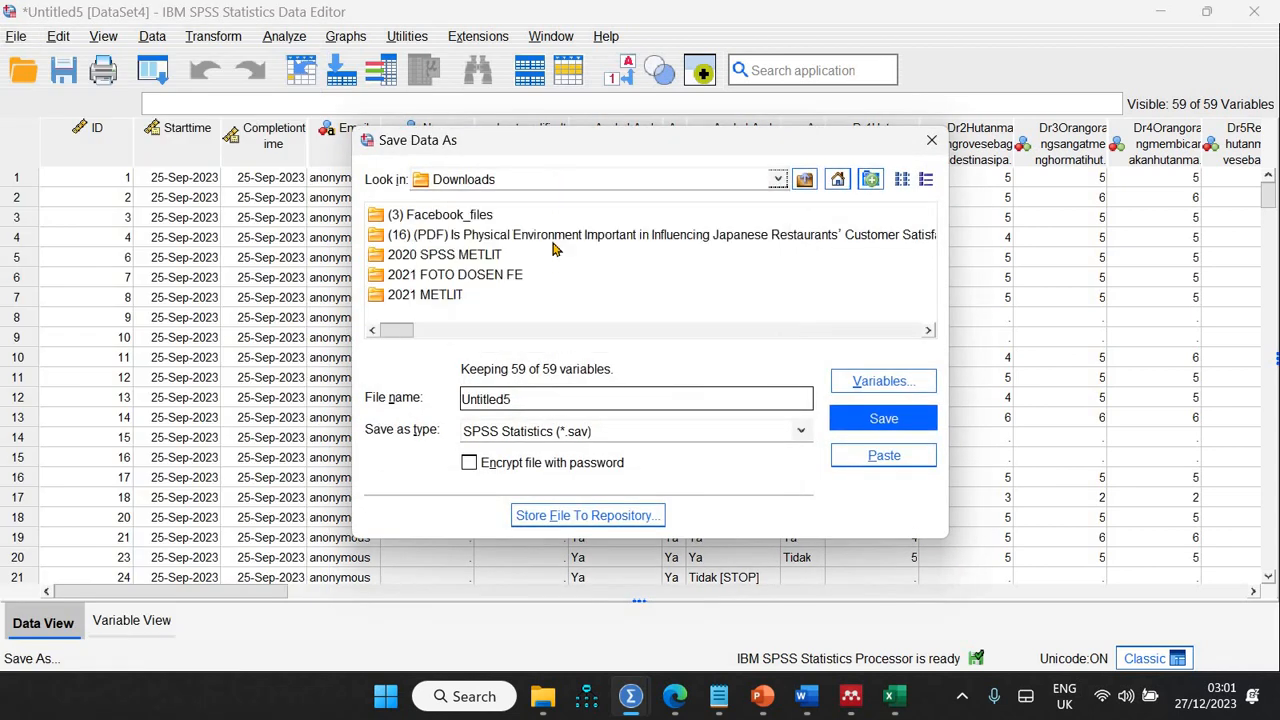
drag(538, 393, 415, 395)
text(6223 Surve)
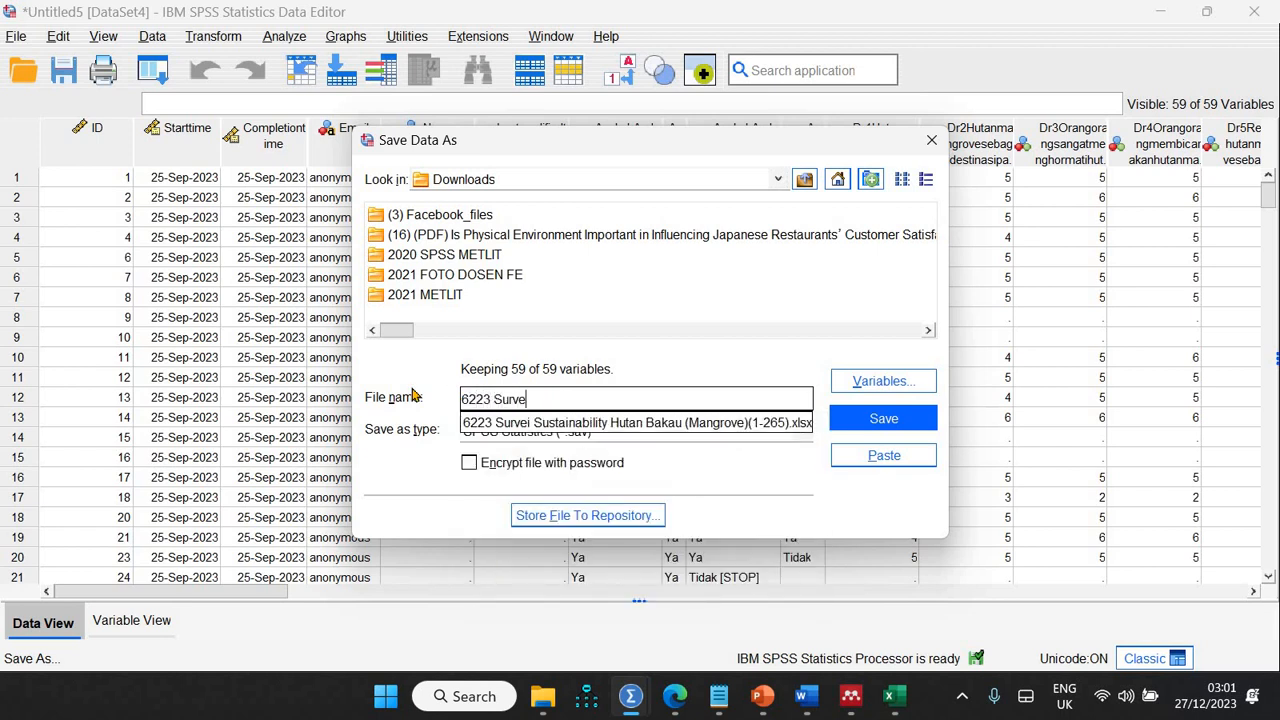
text(i IS)
key(BackSpace)
key(BackSpace)
text(Sustainability )
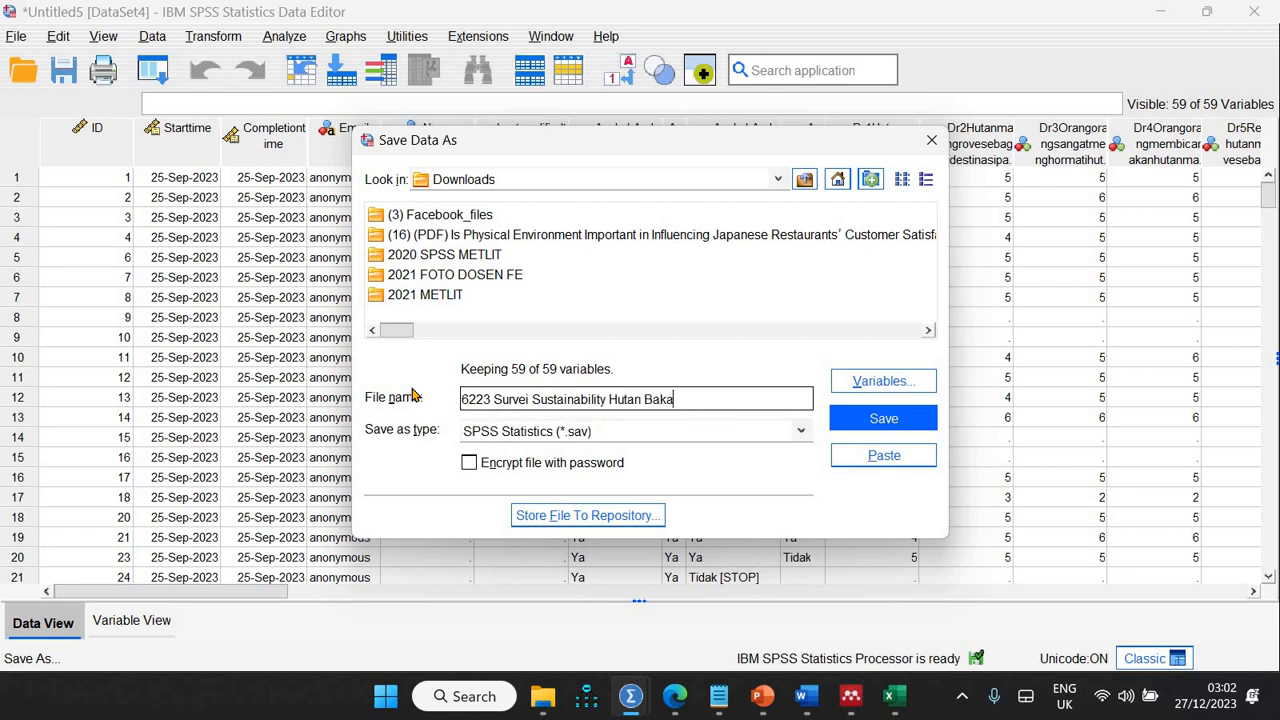
text(Hutan Bakau)
drag(534, 399, 493, 399)
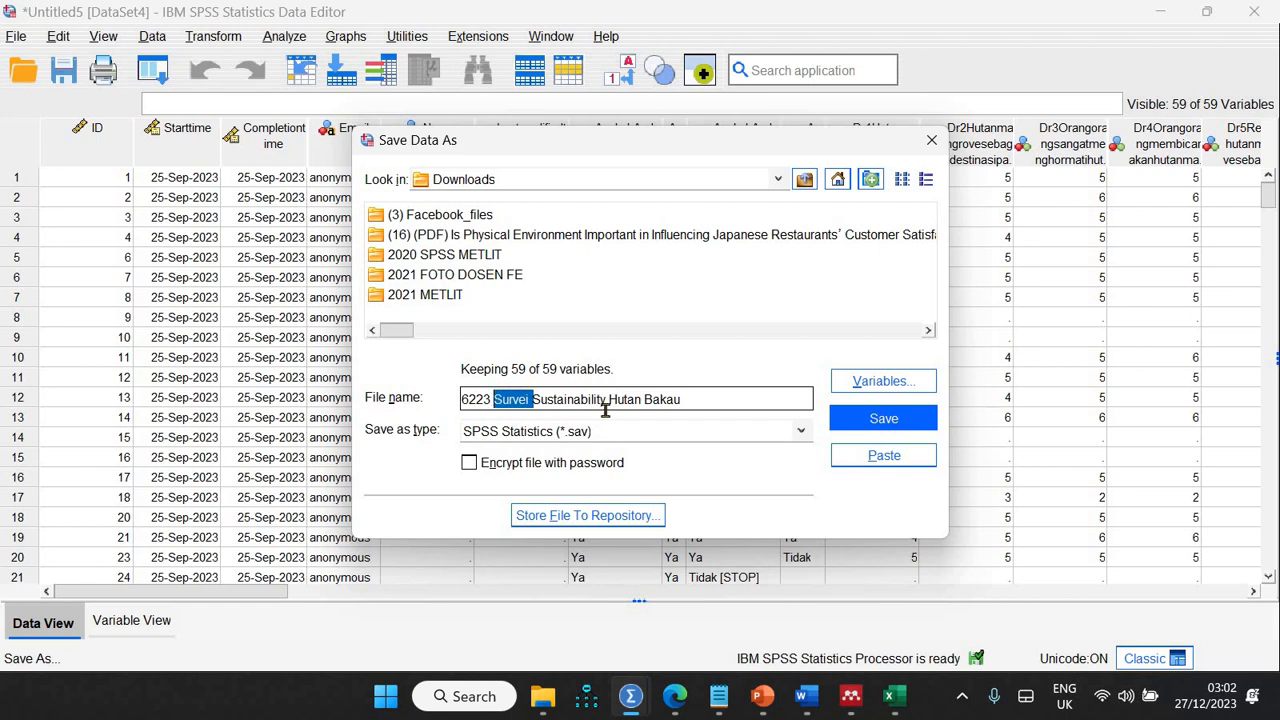
key(BackSpace)
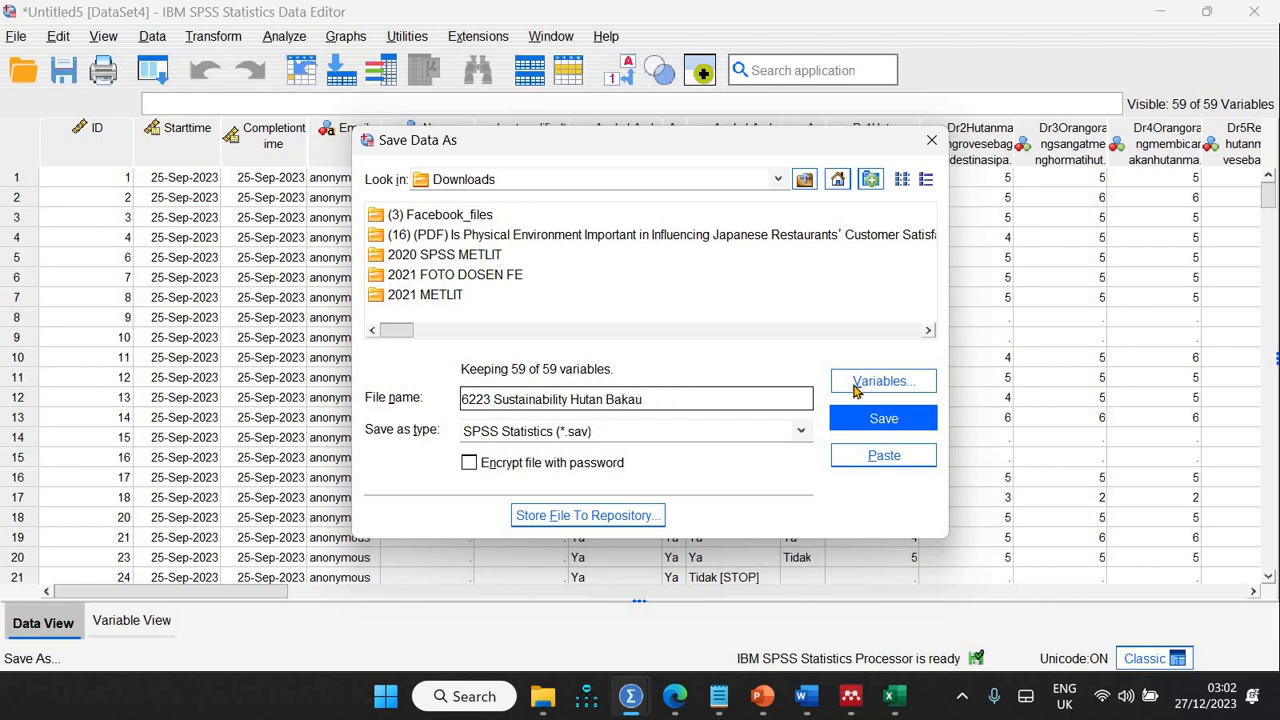
click(868, 418)
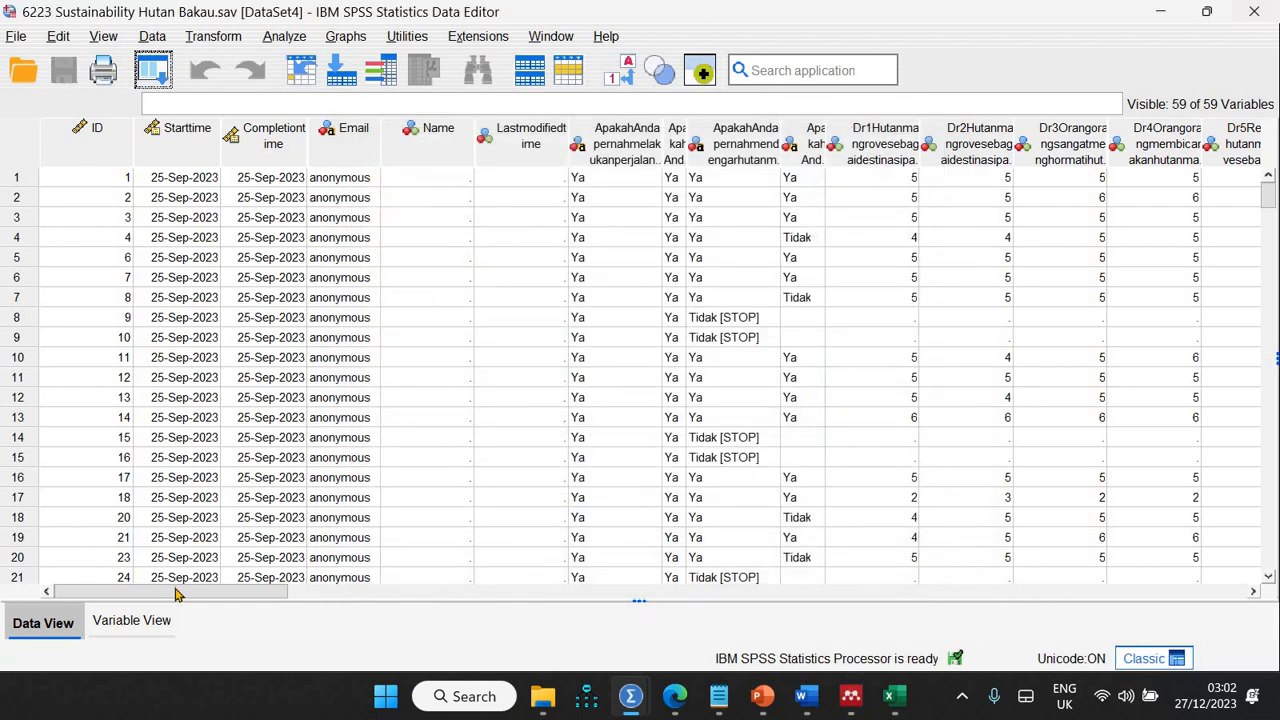
Look over the variable definitions and data, and widen the age-17-or-older and mangrove-visit screening columns so their names are readable.
click(149, 621)
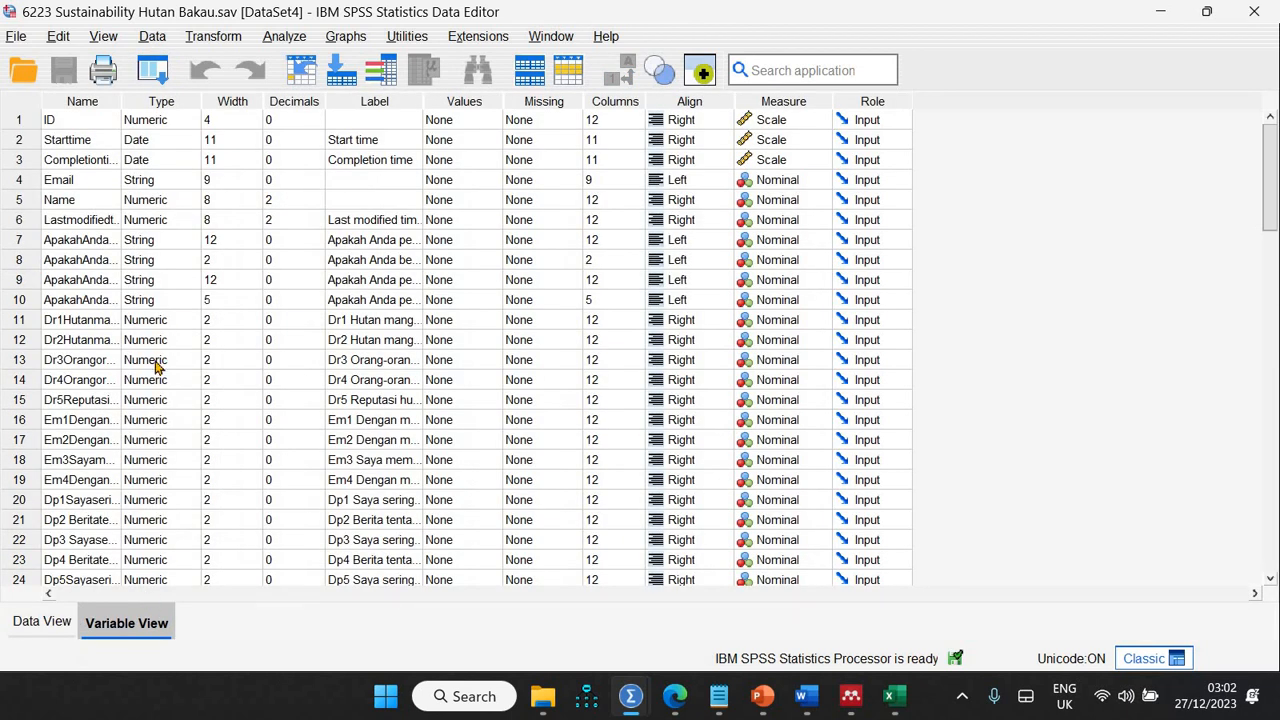
click(45, 621)
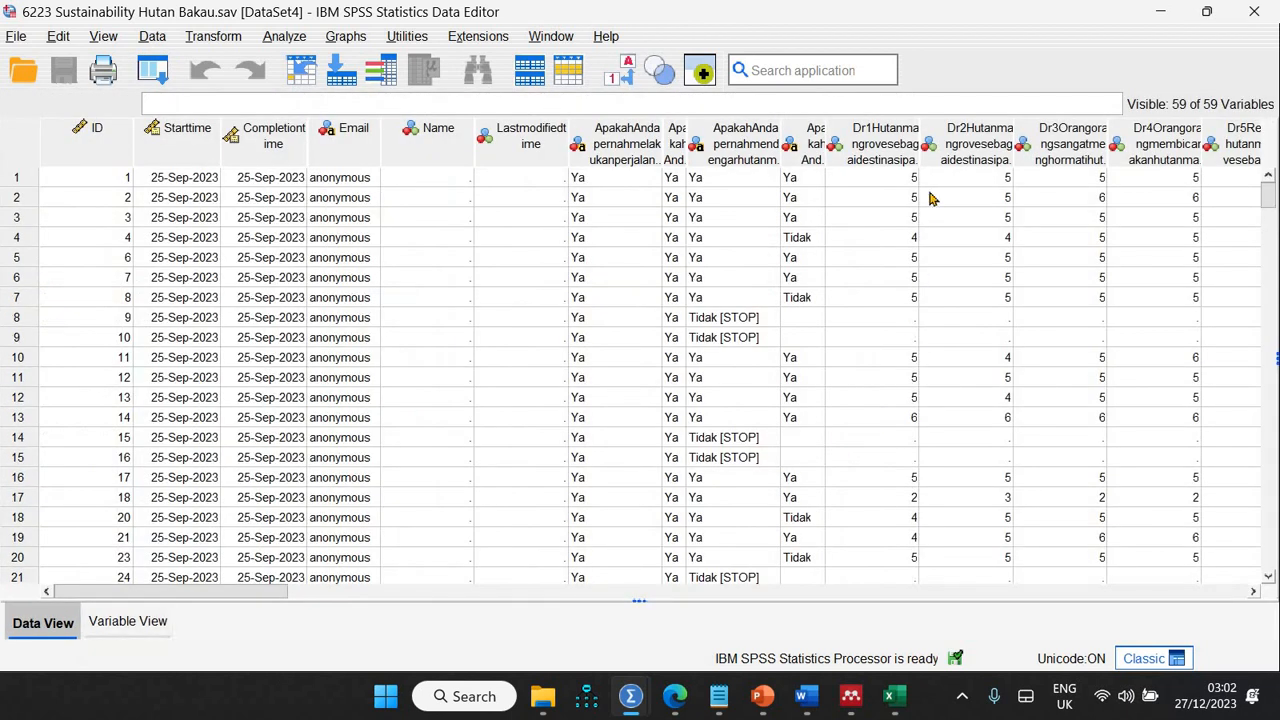
click(360, 596)
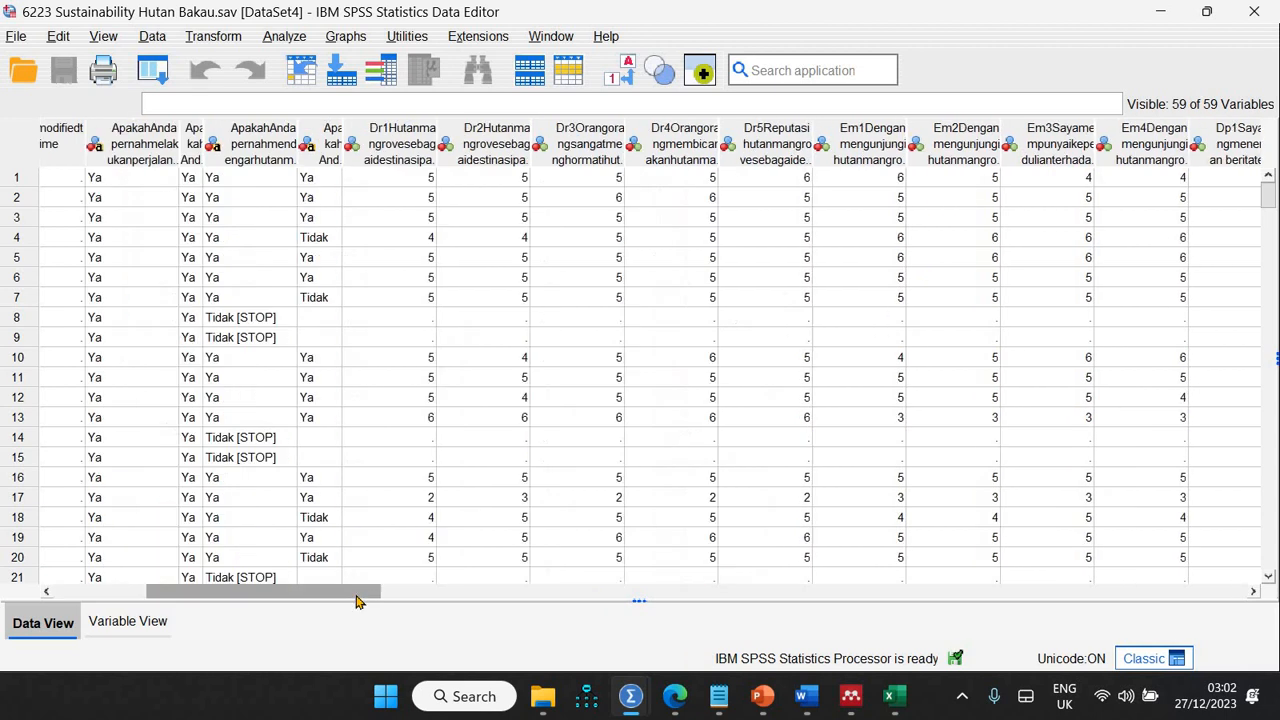
scroll(305, 596, left, 5)
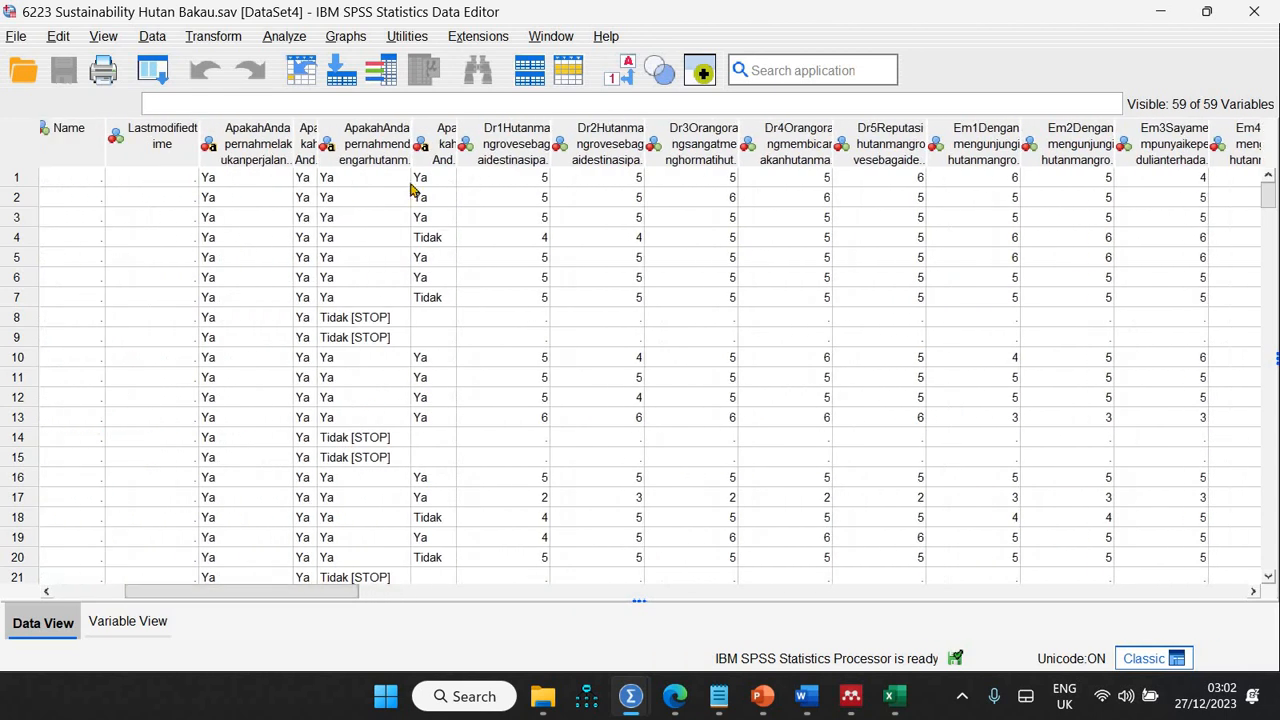
drag(428, 147, 430, 147)
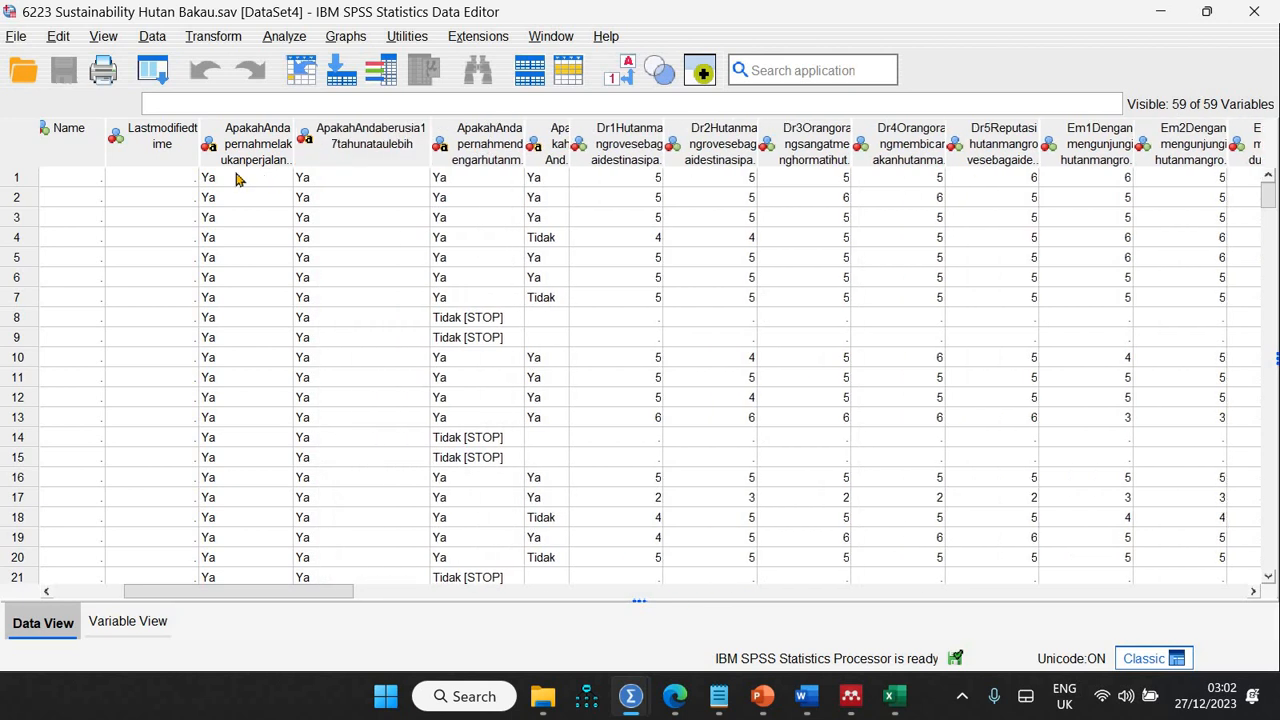
click(465, 148)
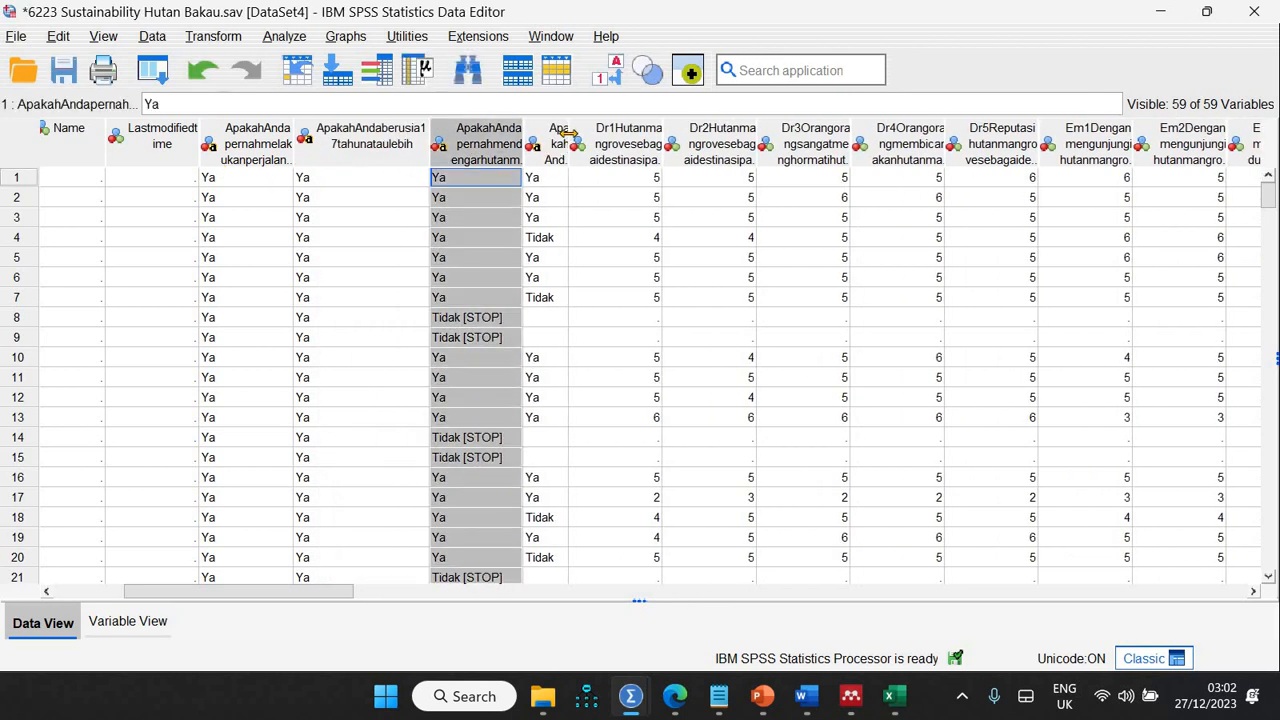
drag(568, 135, 658, 138)
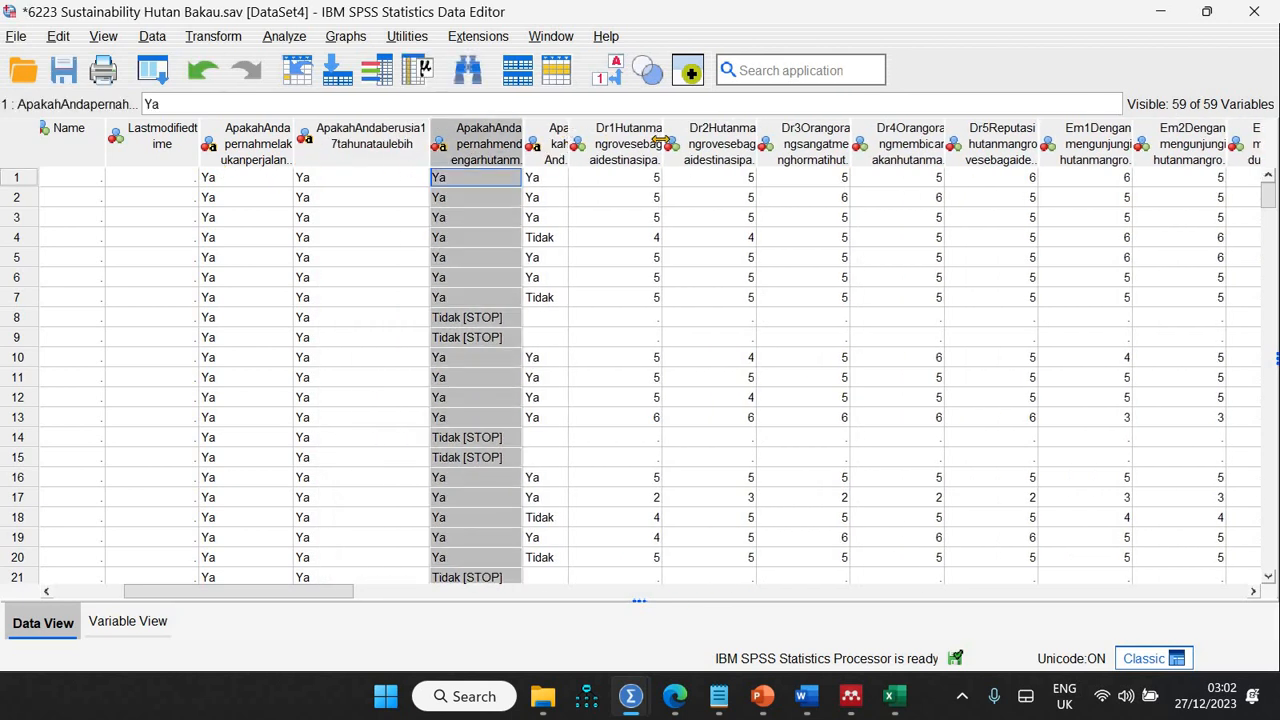
Sort the cases ascending by the heard-of-mangroves screening question and delete the first 16 cases, which contain Tidak [STOP] answers.
right_click(488, 150)
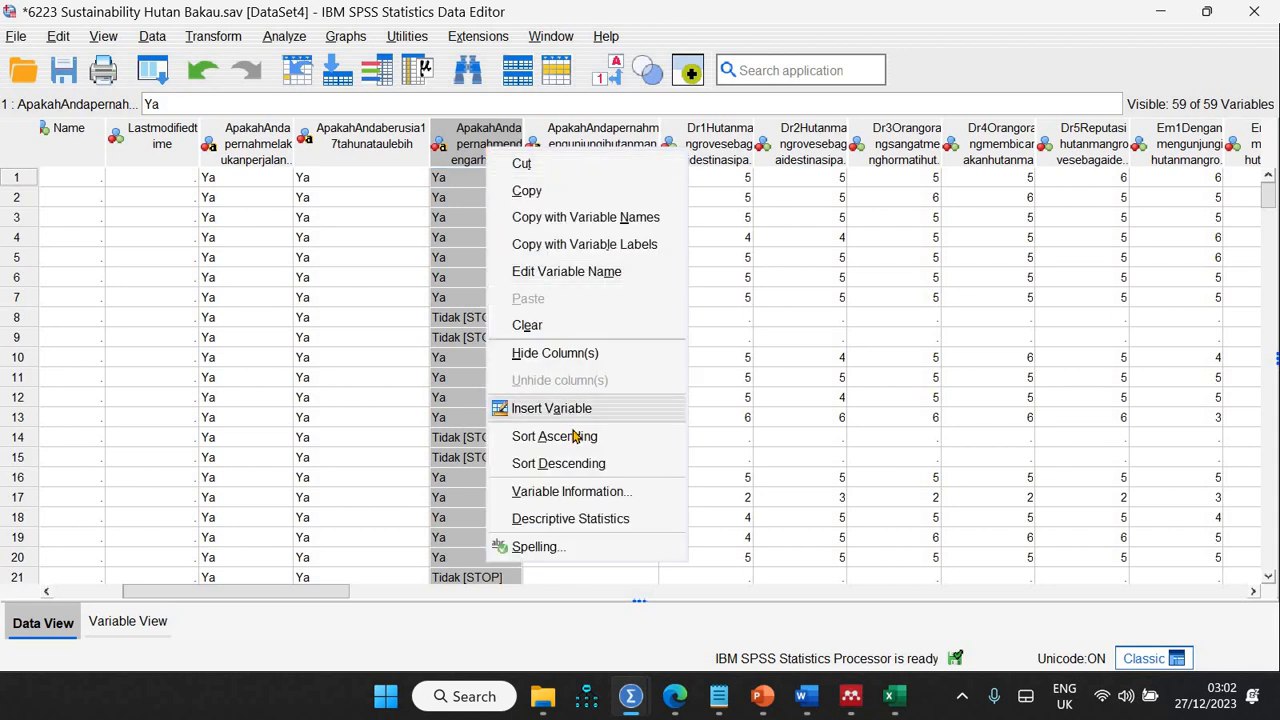
click(570, 433)
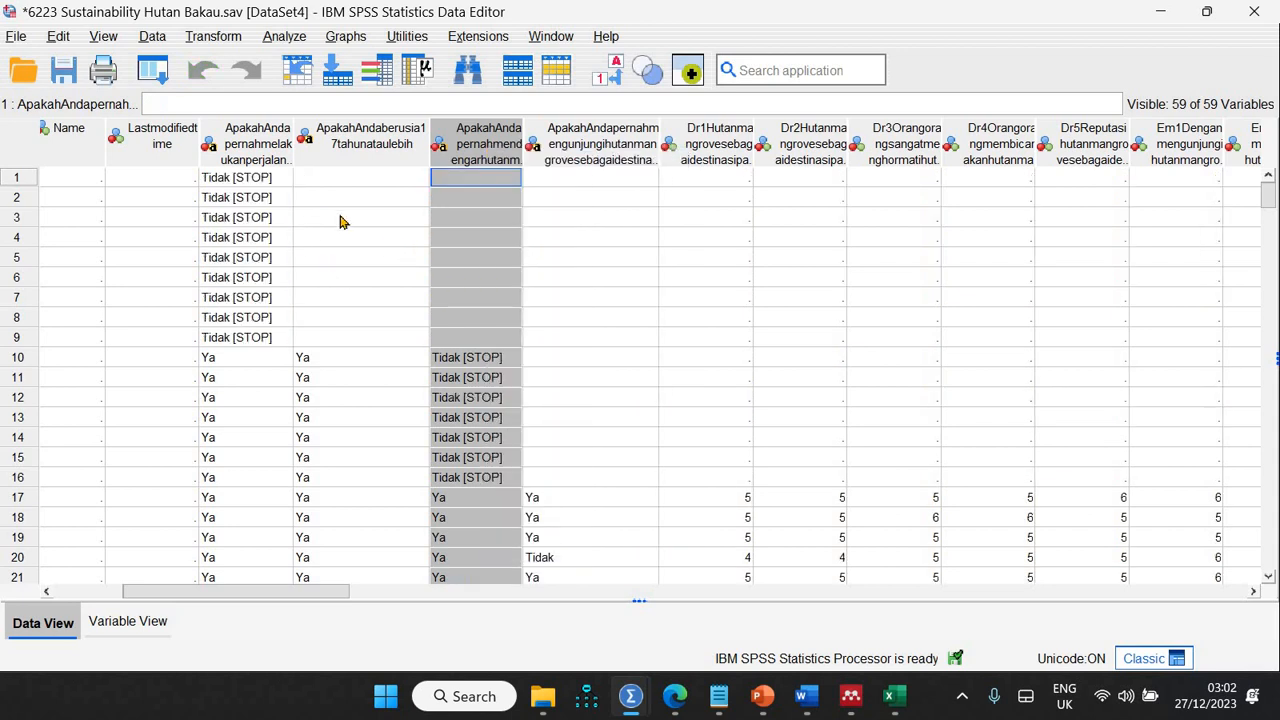
click(340, 219)
key(ctrl+Home)
drag(40, 249, 50, 480)
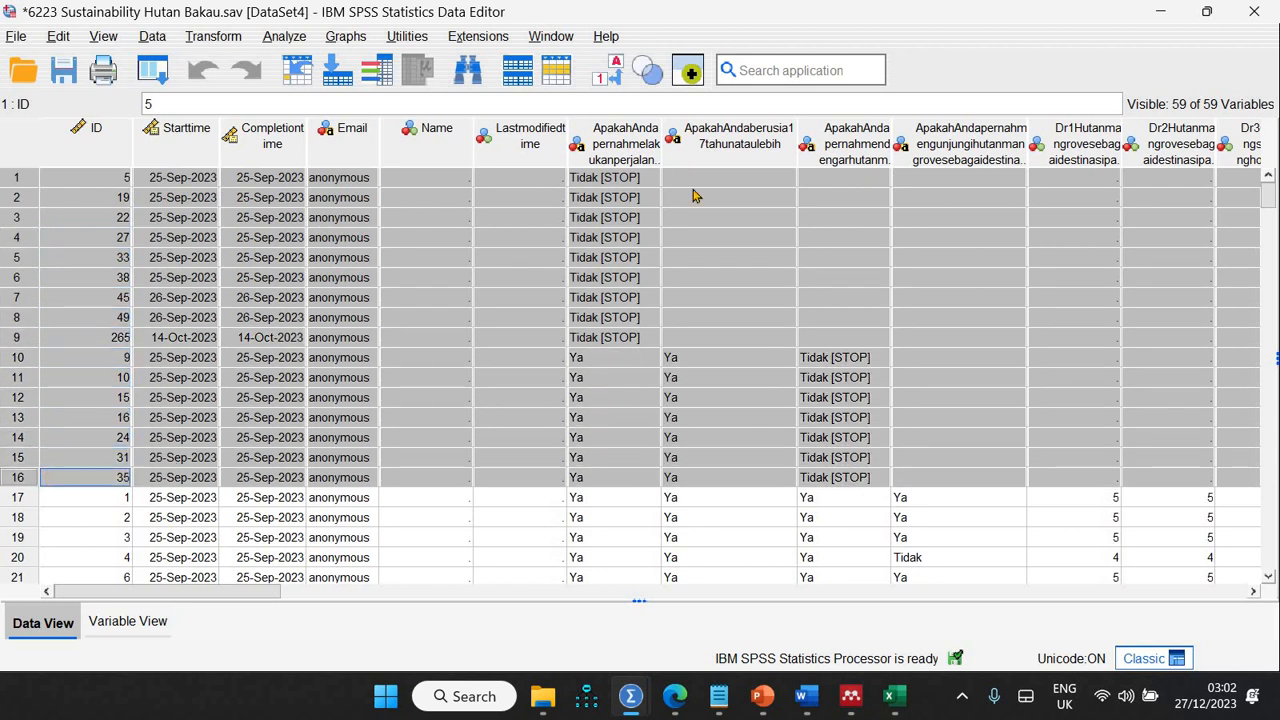
right_click(26, 360)
click(86, 451)
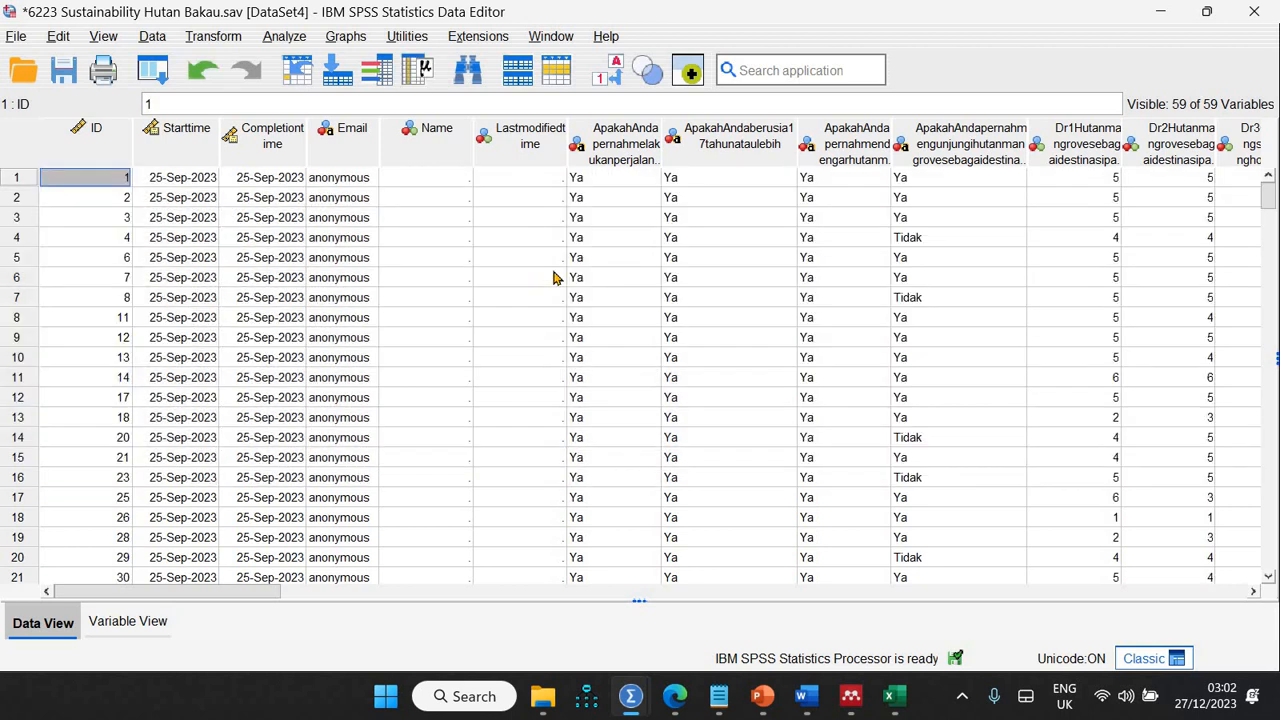
Sort the cases ascending by the travel, age and heard-of-mangroves screening questions in turn to check for remaining Tidak [STOP] answers.
click(640, 150)
right_click(640, 150)
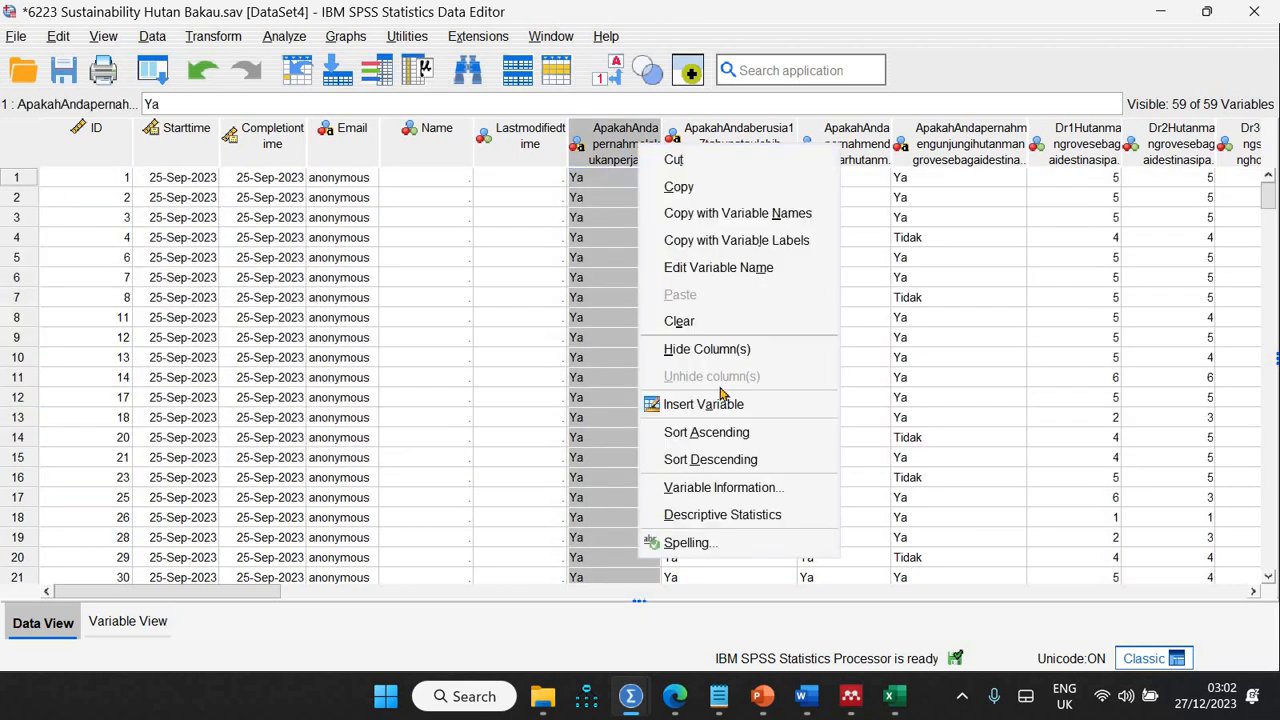
click(740, 157)
click(740, 157)
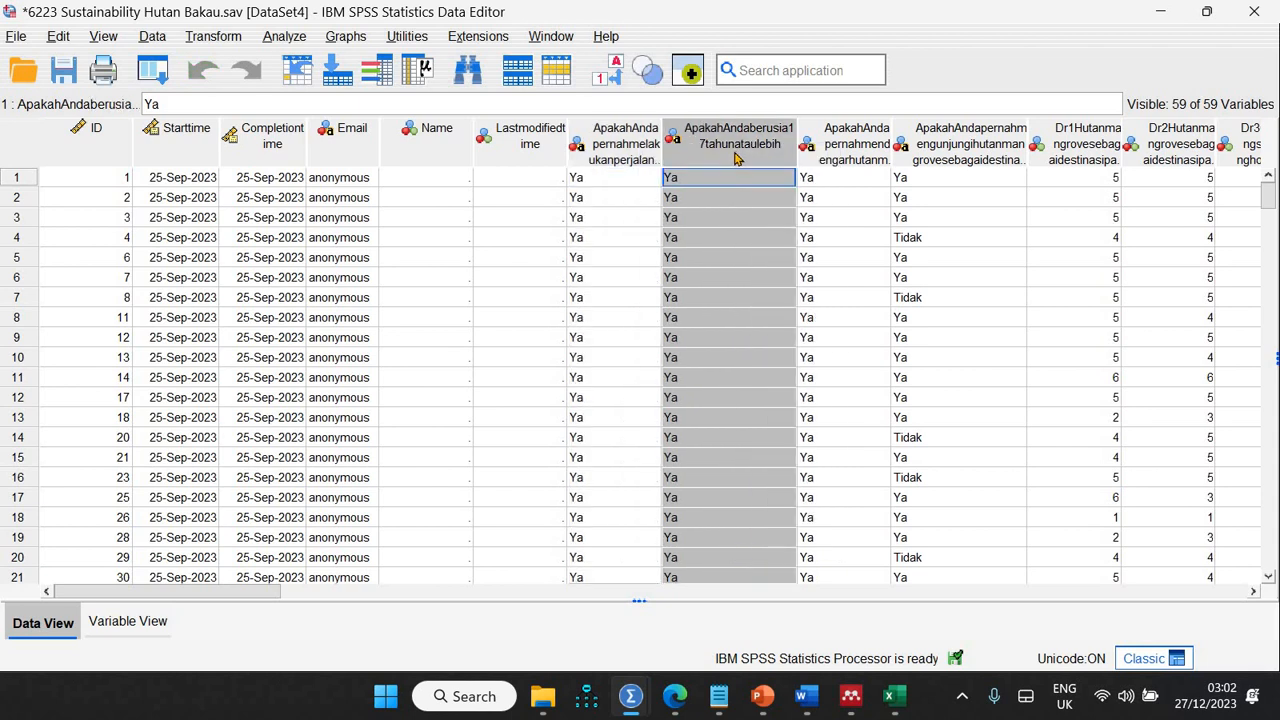
right_click(737, 157)
click(802, 440)
click(835, 160)
right_click(835, 158)
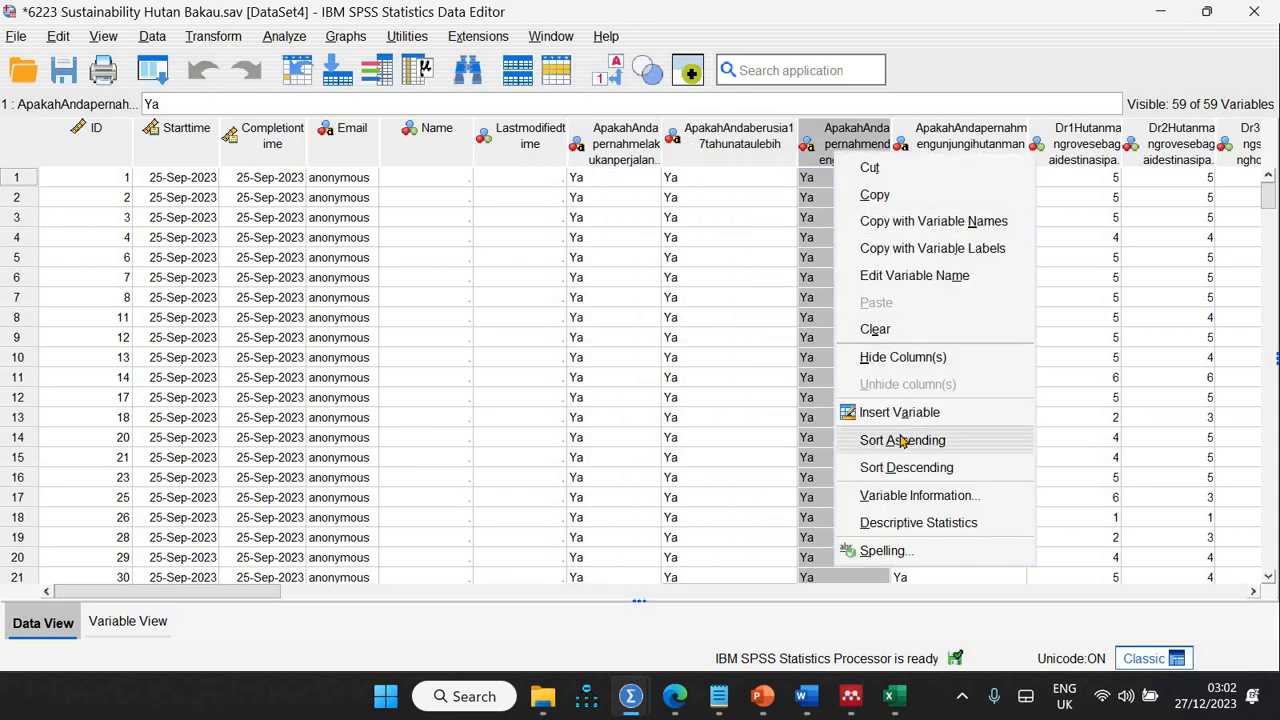
click(838, 347)
click(838, 347)
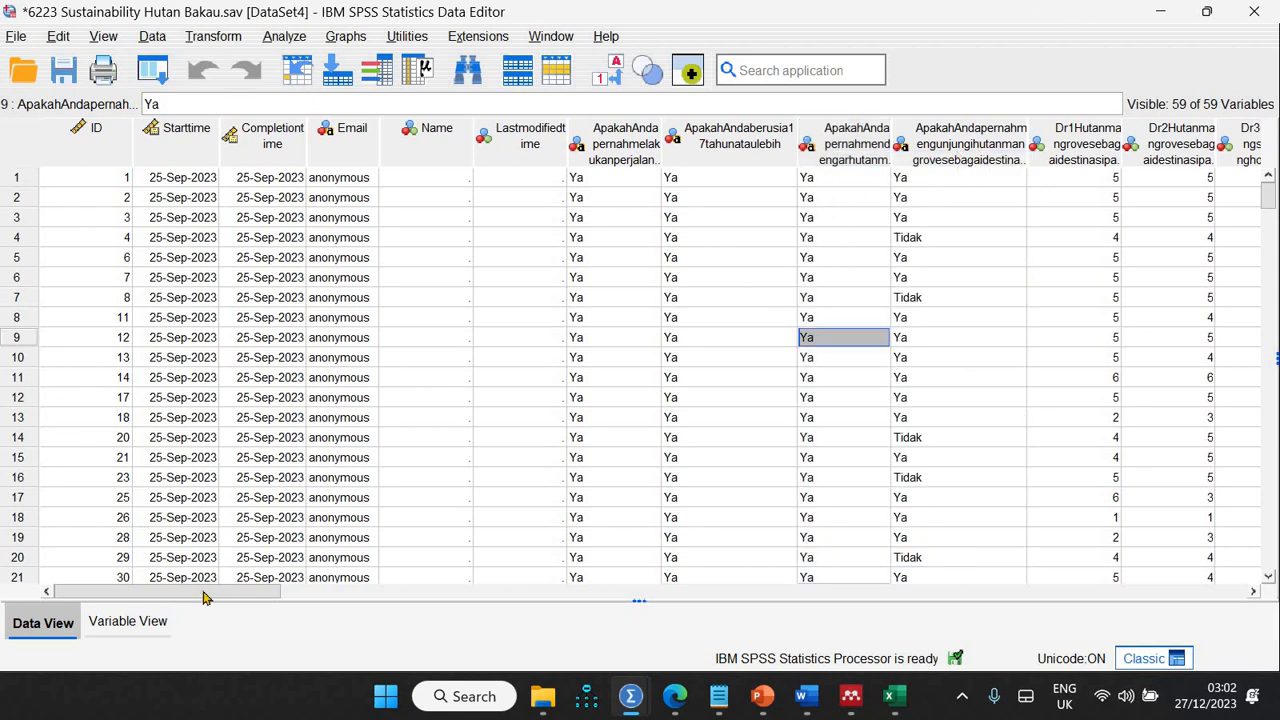
Review the remaining cases from first to last and look across the survey items through to the respondent profile columns.
scroll(198, 478, down, 20)
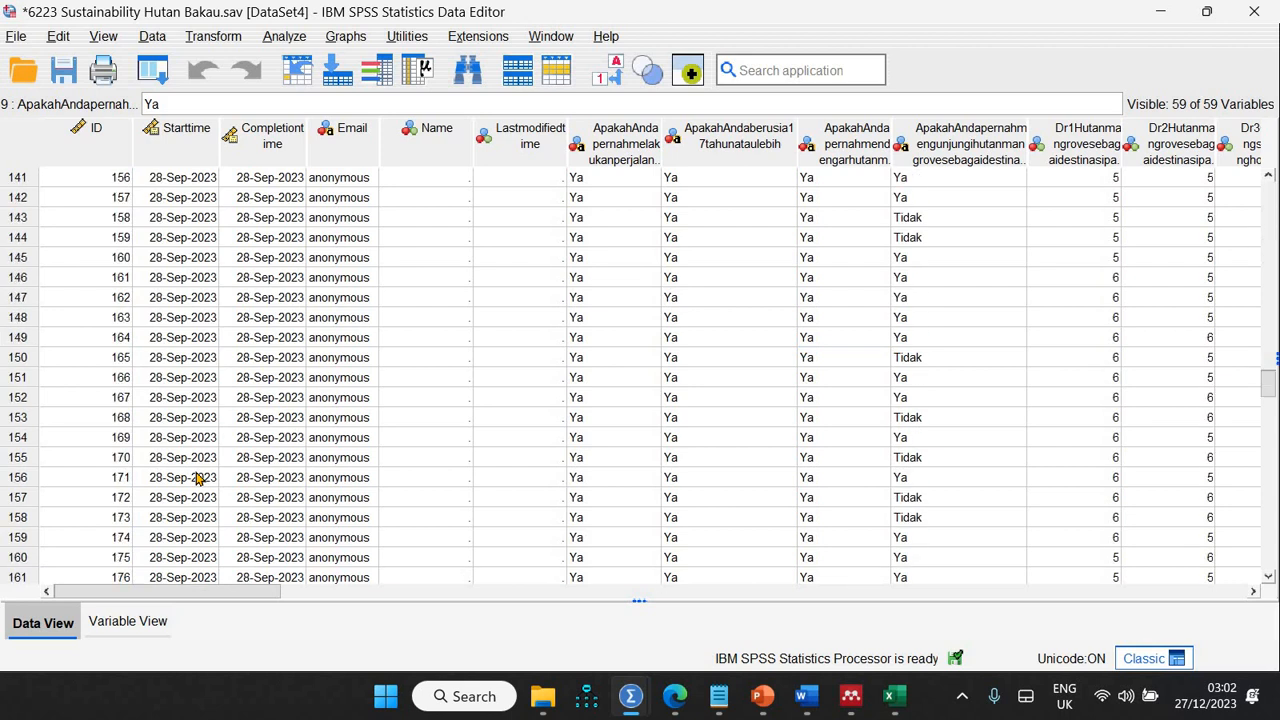
scroll(198, 478, up, 20)
scroll(198, 478, down, 20)
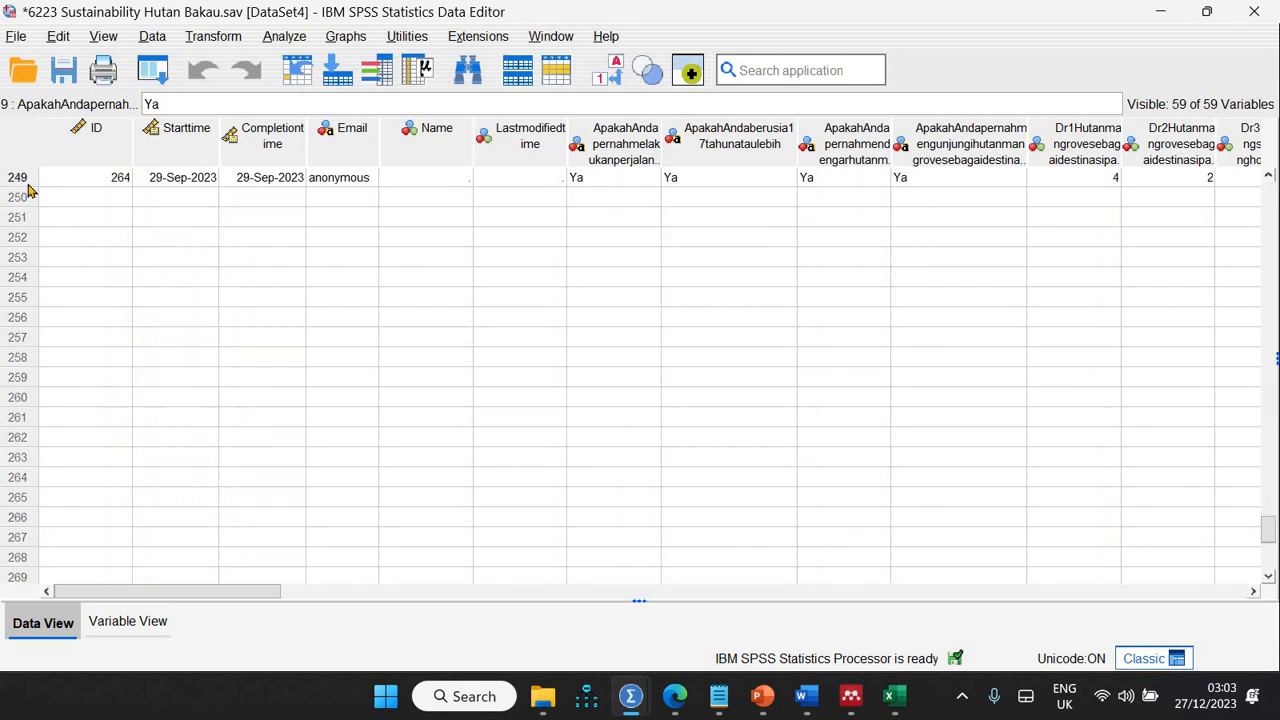
scroll(176, 335, up, 20)
scroll(172, 347, up, 10)
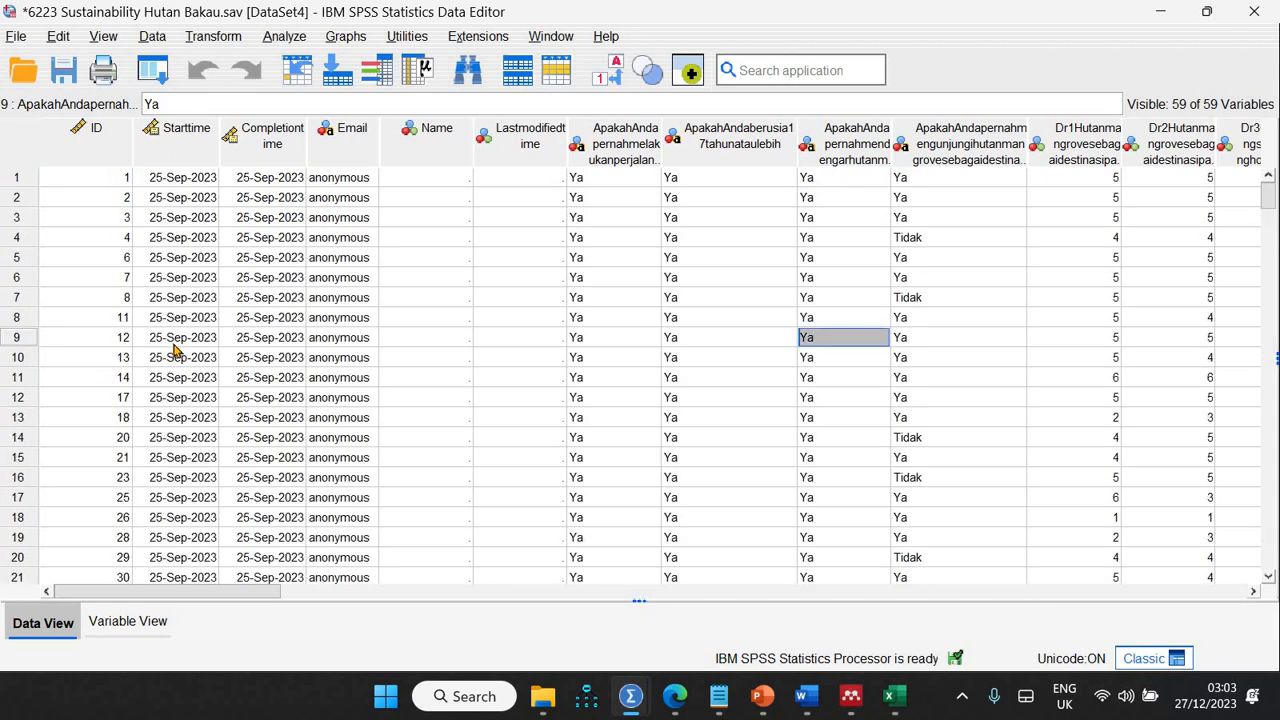
drag(225, 592, 925, 620)
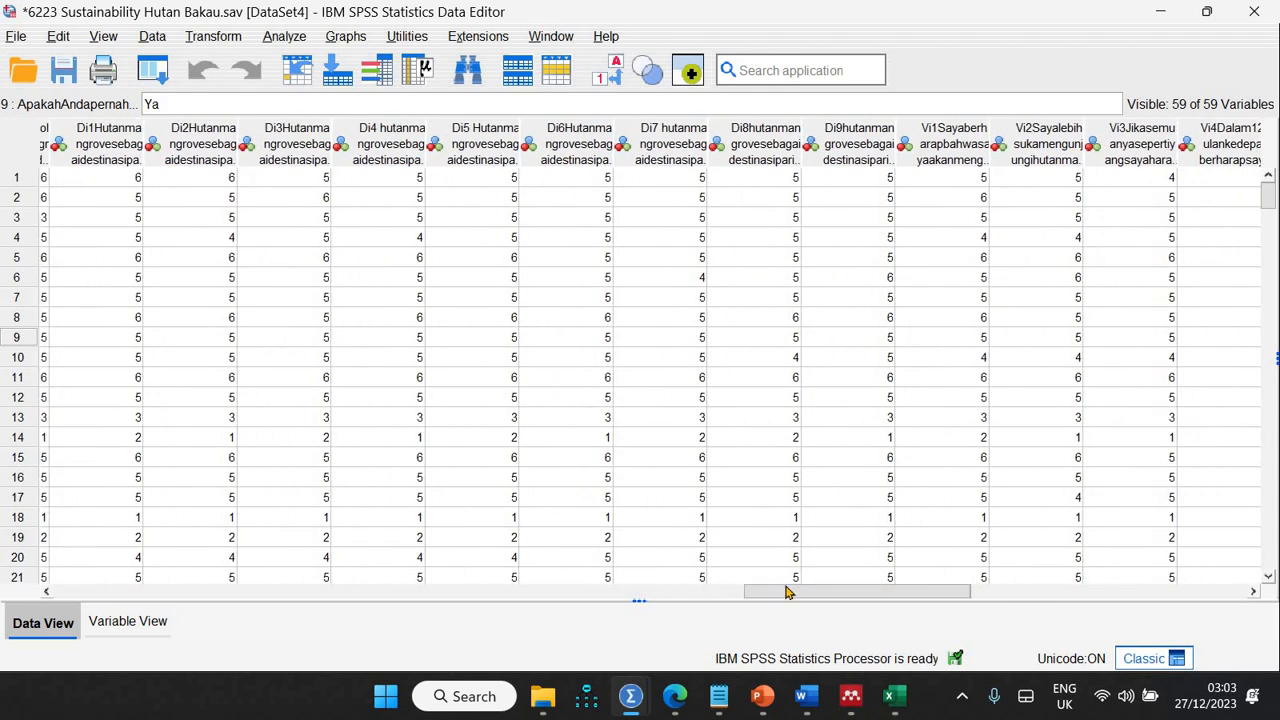
drag(786, 592, 824, 590)
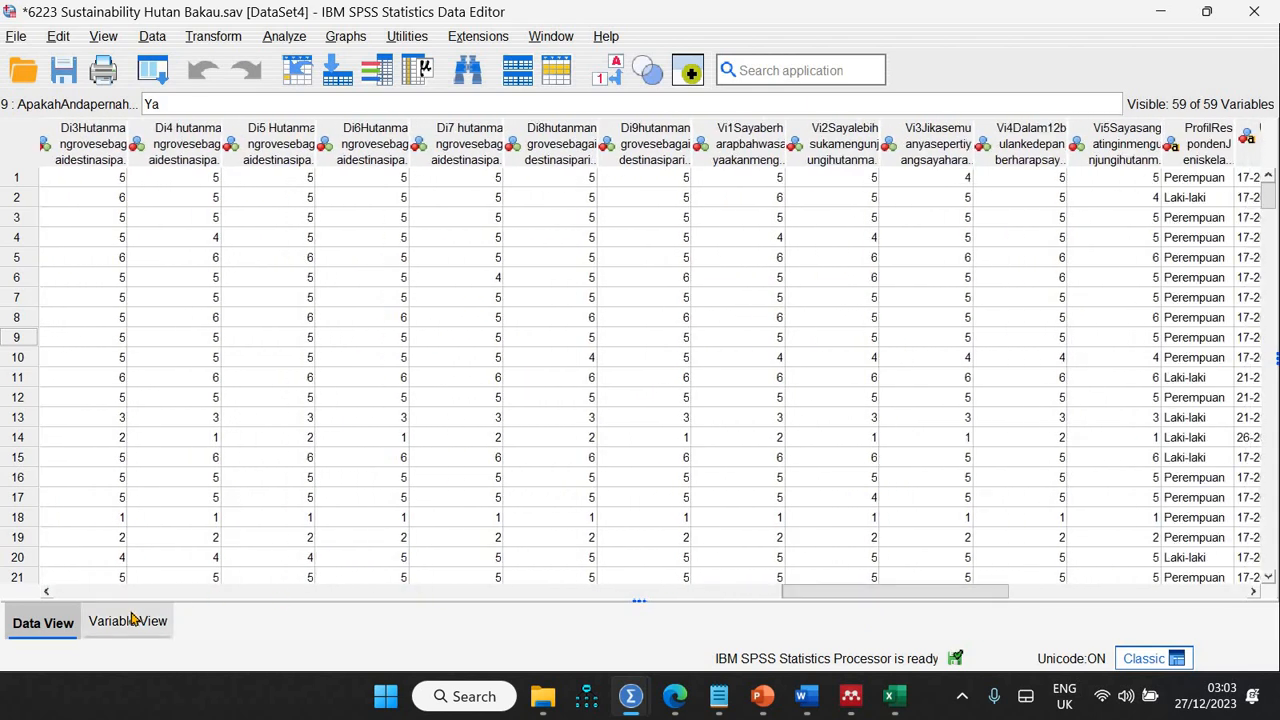
Save the dataset and widen the Name column in the variable definitions.
click(130, 620)
click(63, 70)
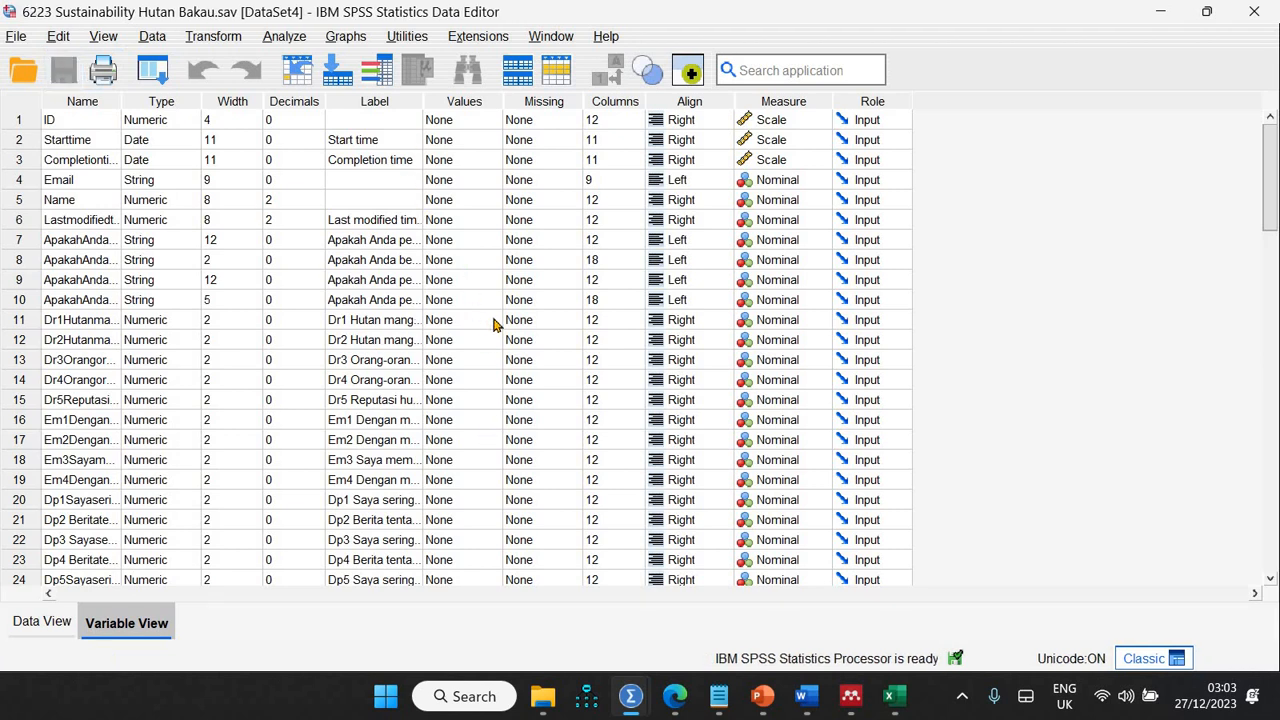
double_click(495, 323)
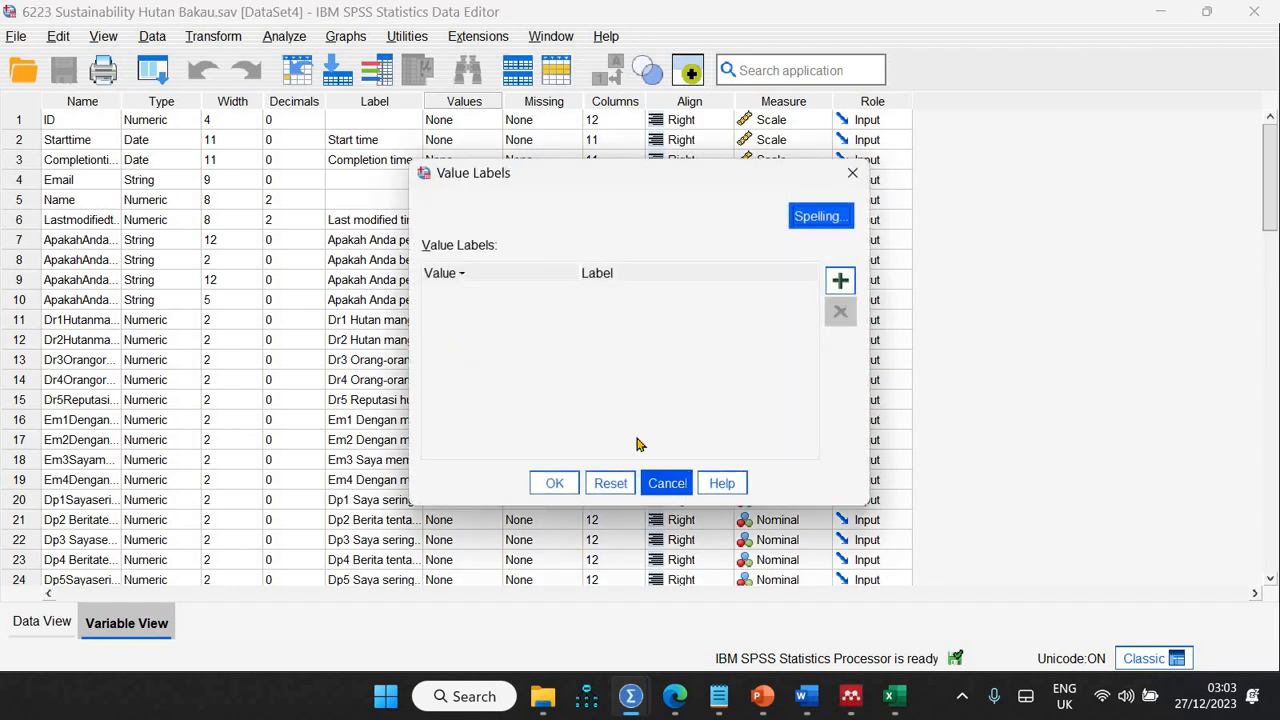
click(667, 484)
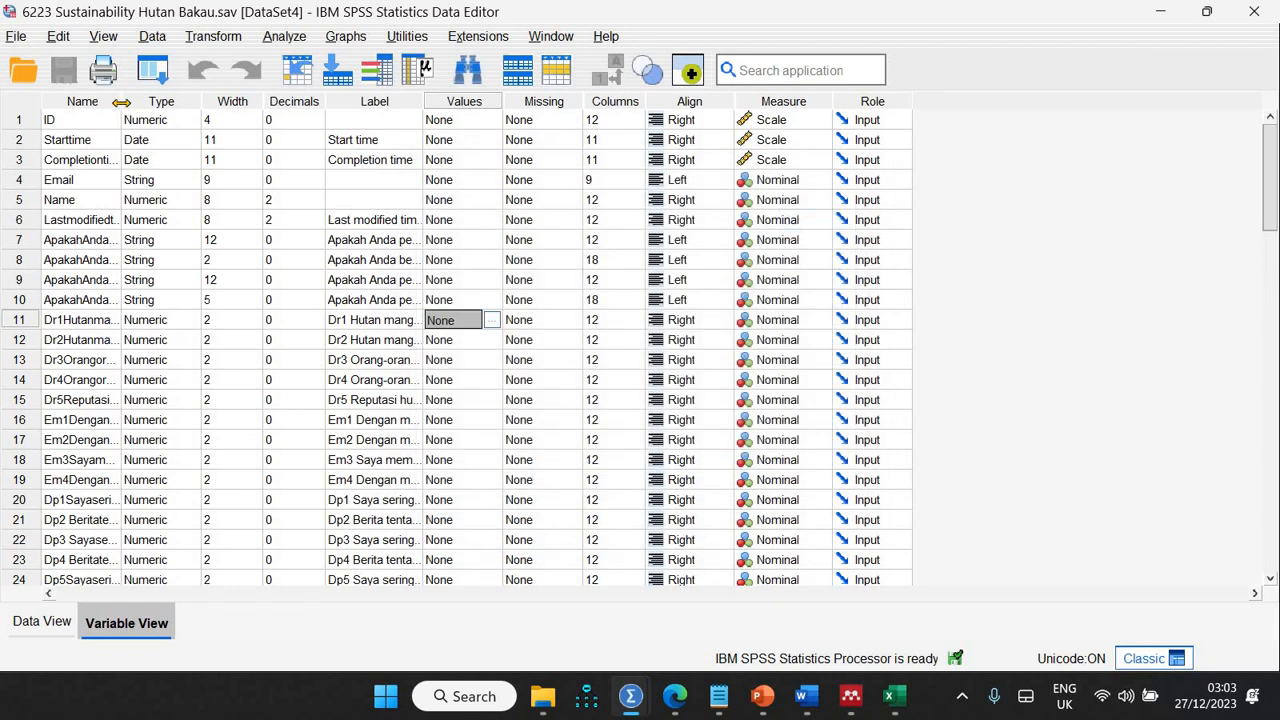
drag(297, 125, 300, 126)
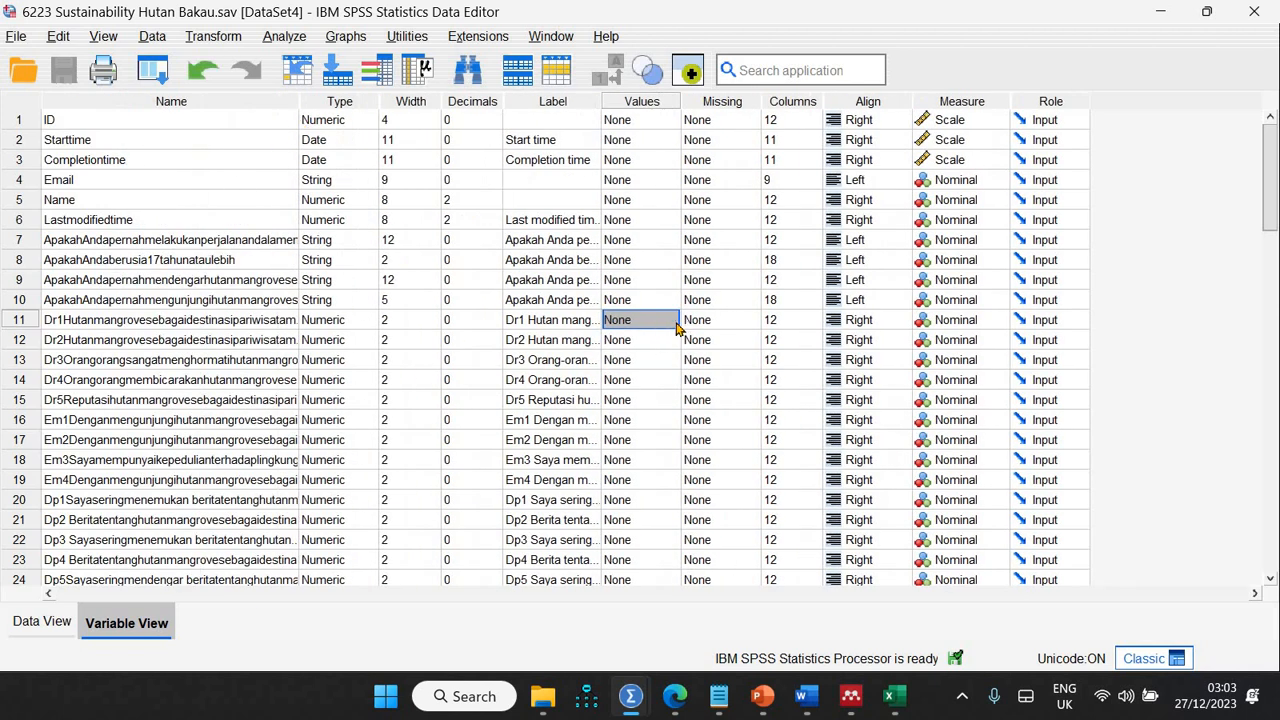
Start value labels for the Dr1 variable with the values 1, 2, 3, 4, 5 and 6, without a surplus empty row.
click(676, 322)
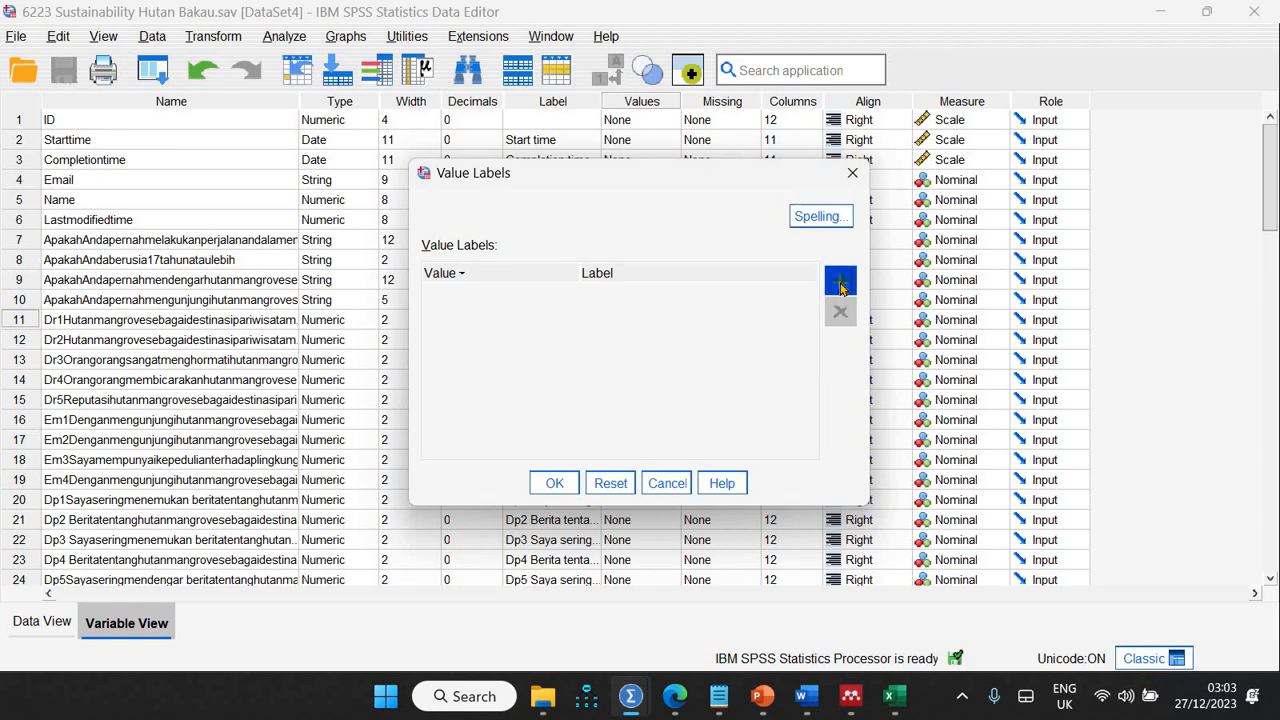
click(840, 286)
click(561, 292)
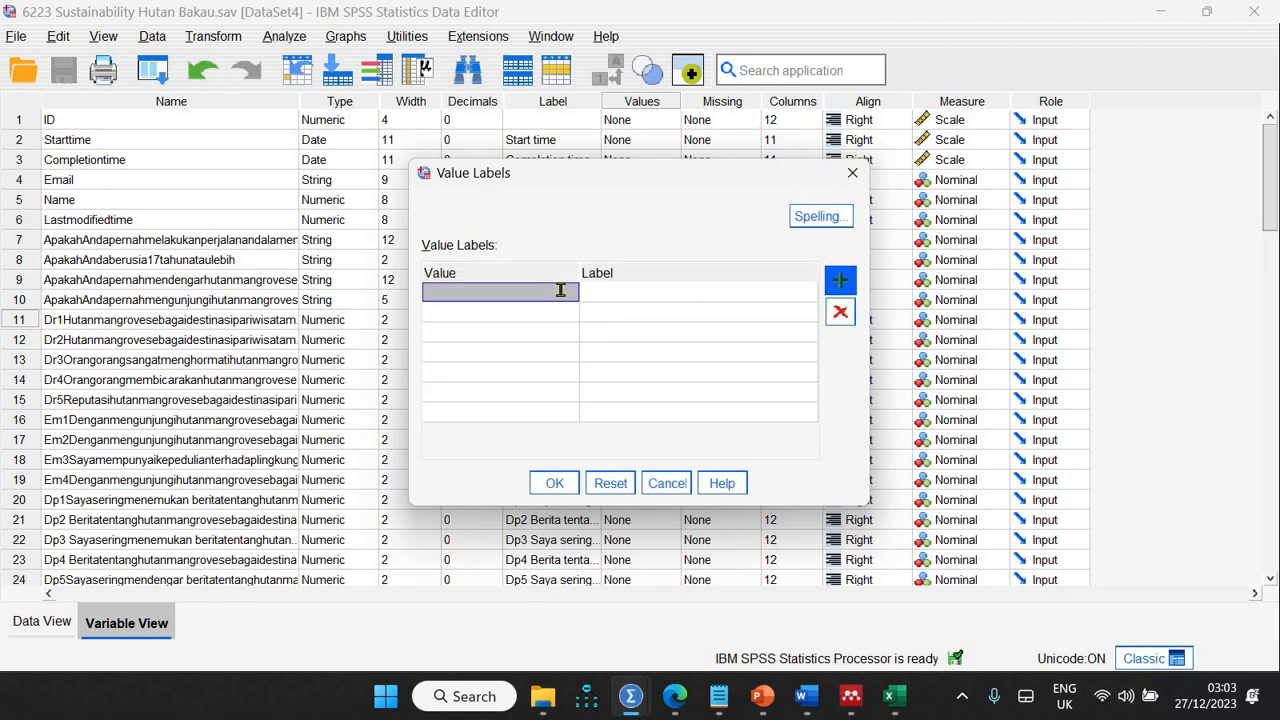
text(1)
key(Down)
text(2)
key(Down)
text(3)
key(Down)
text(4)
key(Down)
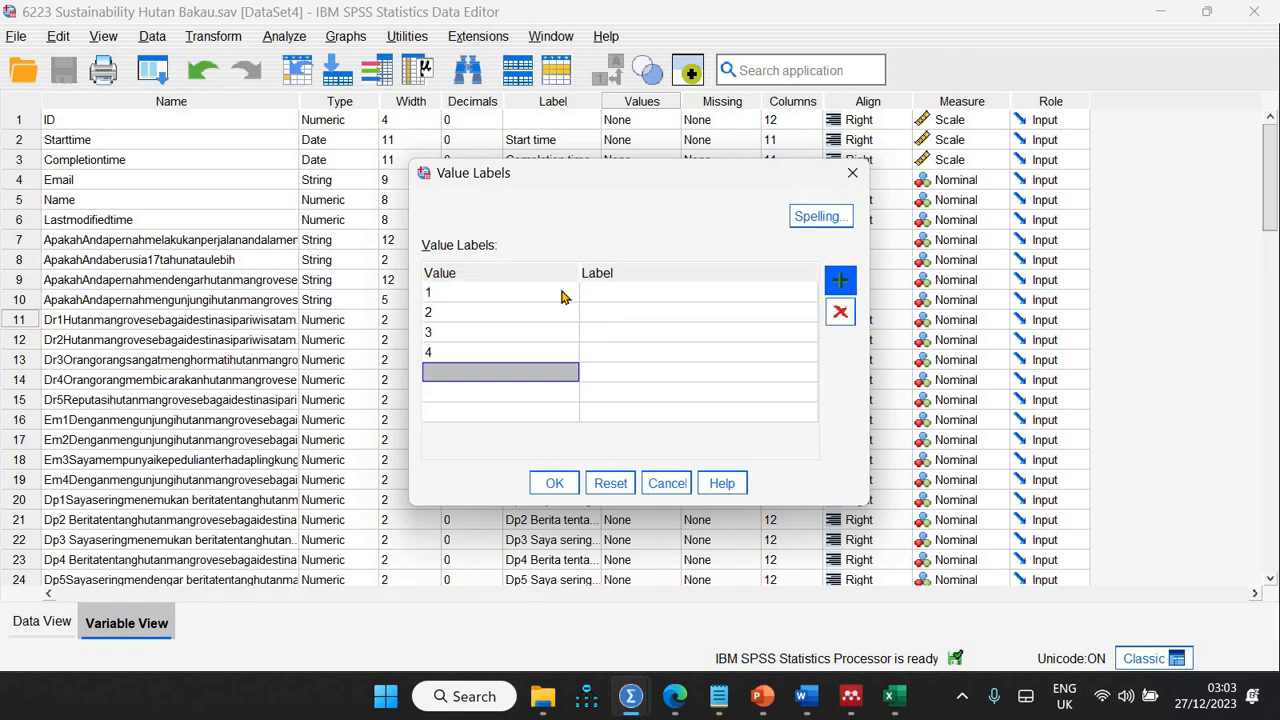
text(56)
key(Down)
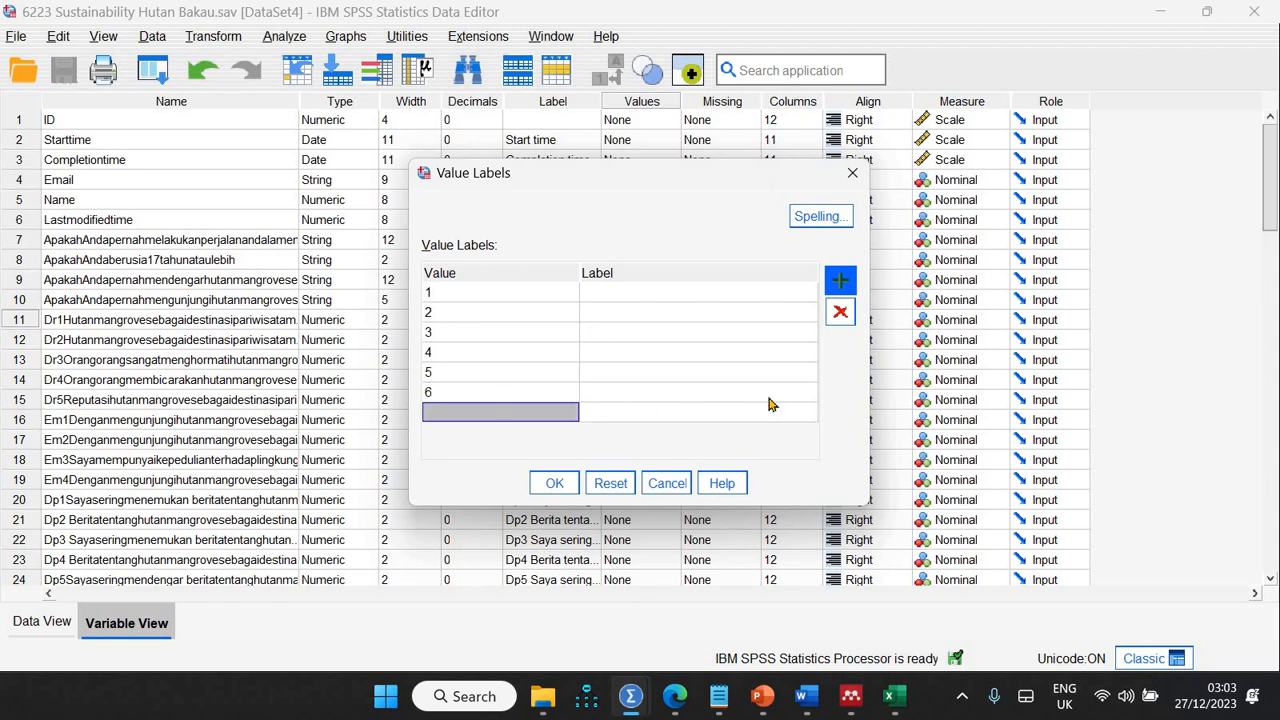
click(839, 321)
Label Dr1's values 1–6 Sangat Tidak Setuju, Tidak Setuju, Sedikit Tidak Setuju, Sedikit Setuju, Setuju and Sangat Setuju, and copy the label set.
double_click(666, 292)
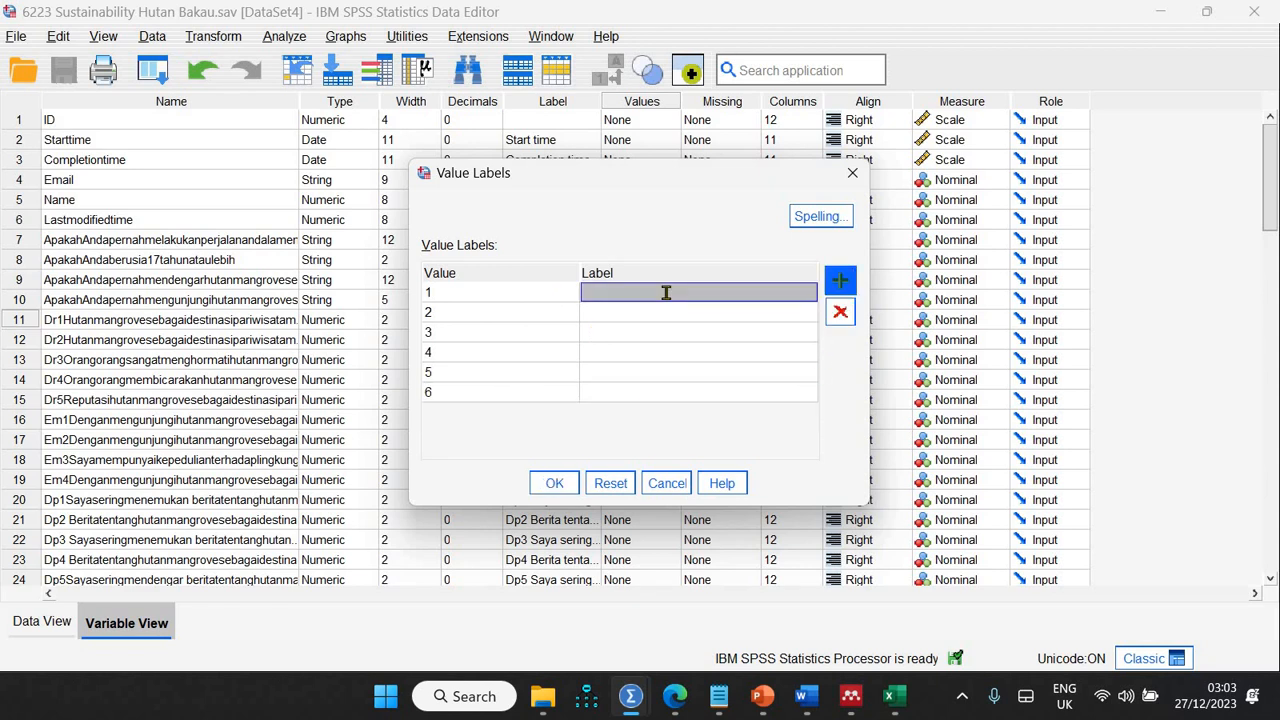
text(S)
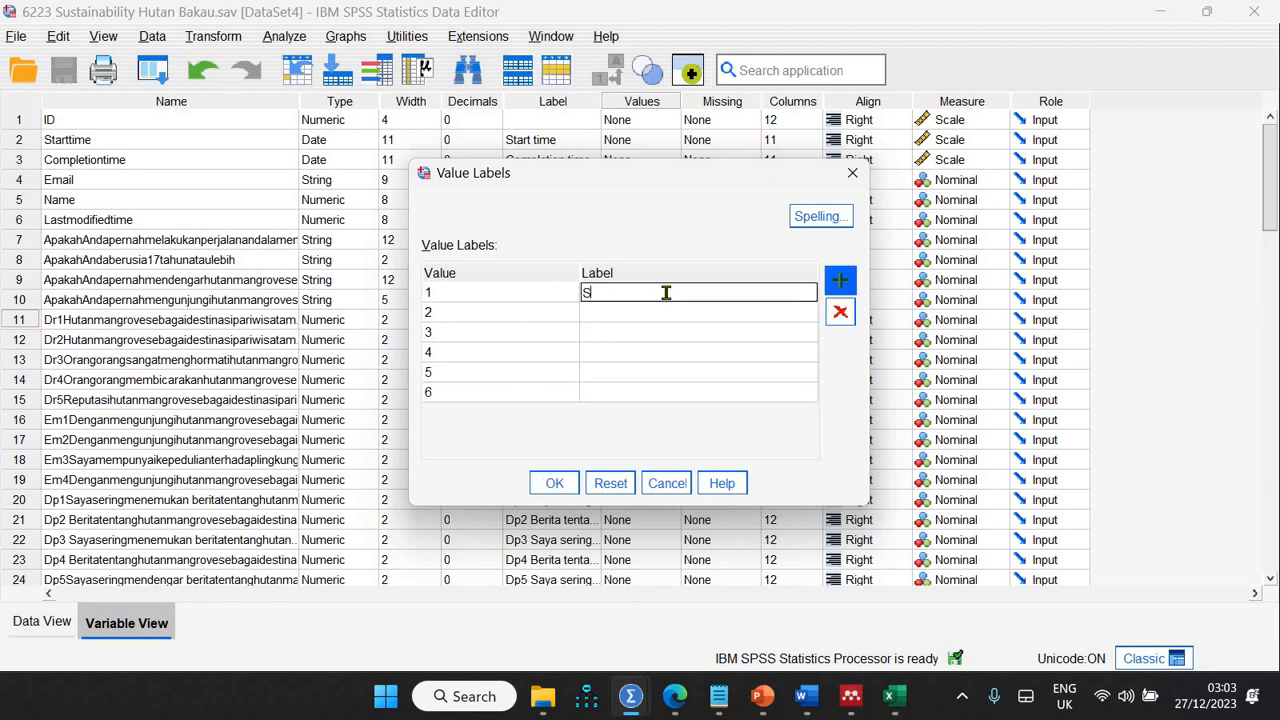
text(angat Tidak Setuju)
key(Return)
text(Tidak)
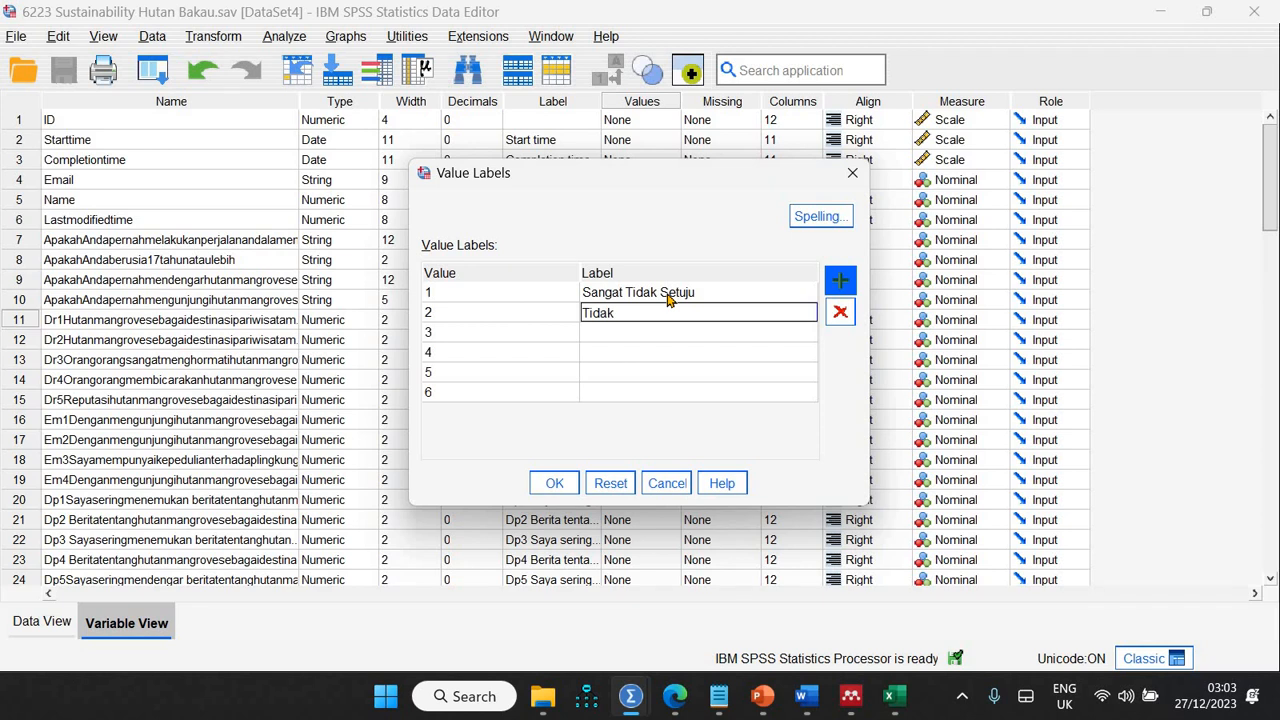
key(Return)
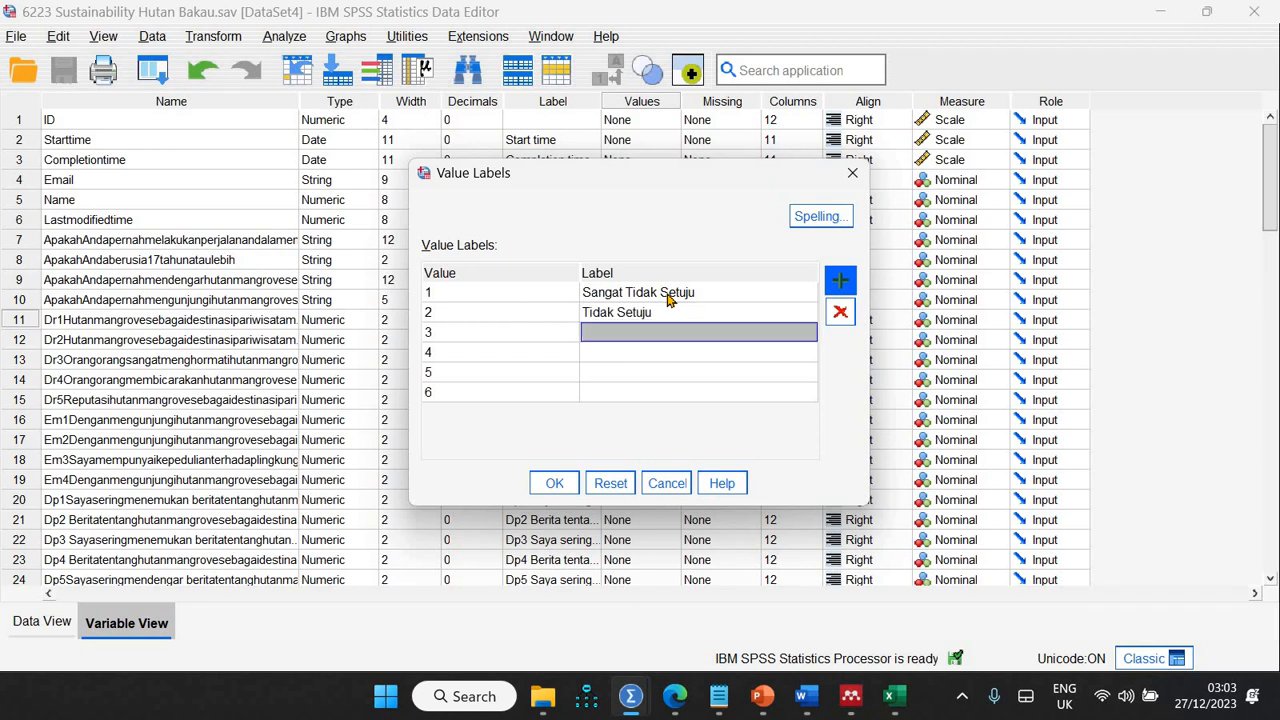
text(Sedikit Tid)
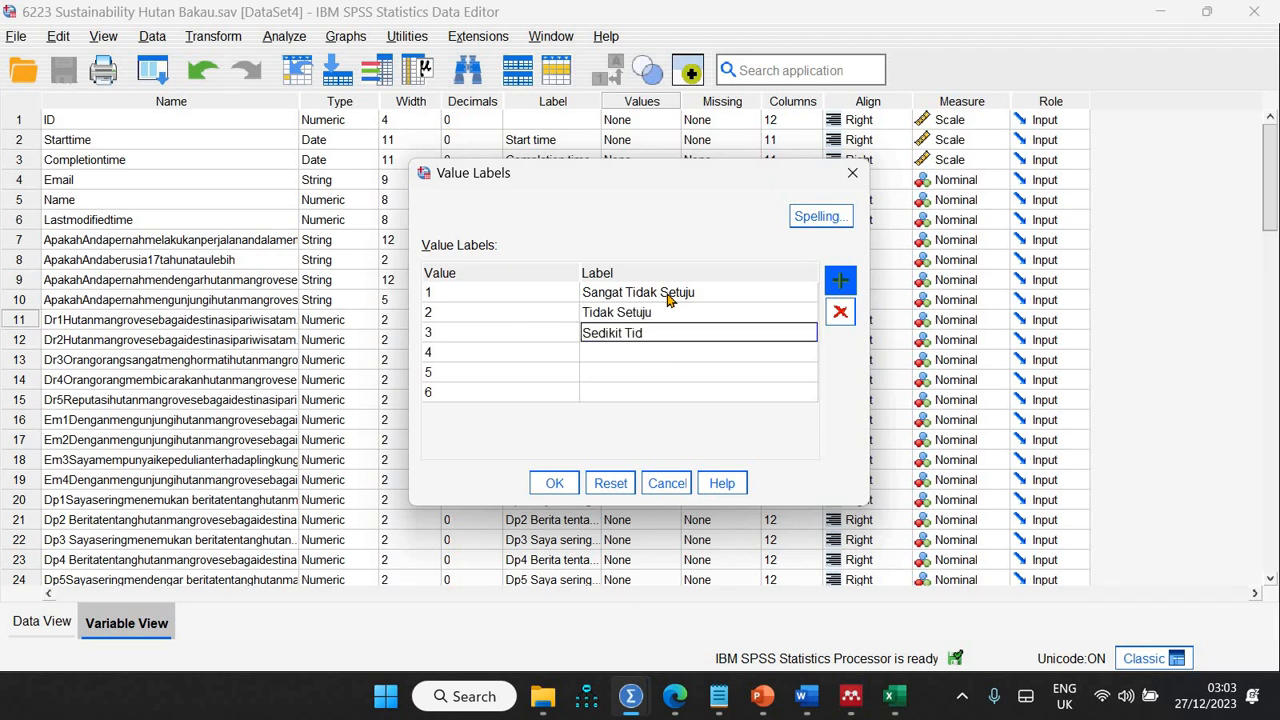
text(ak Setuju)
key(Return)
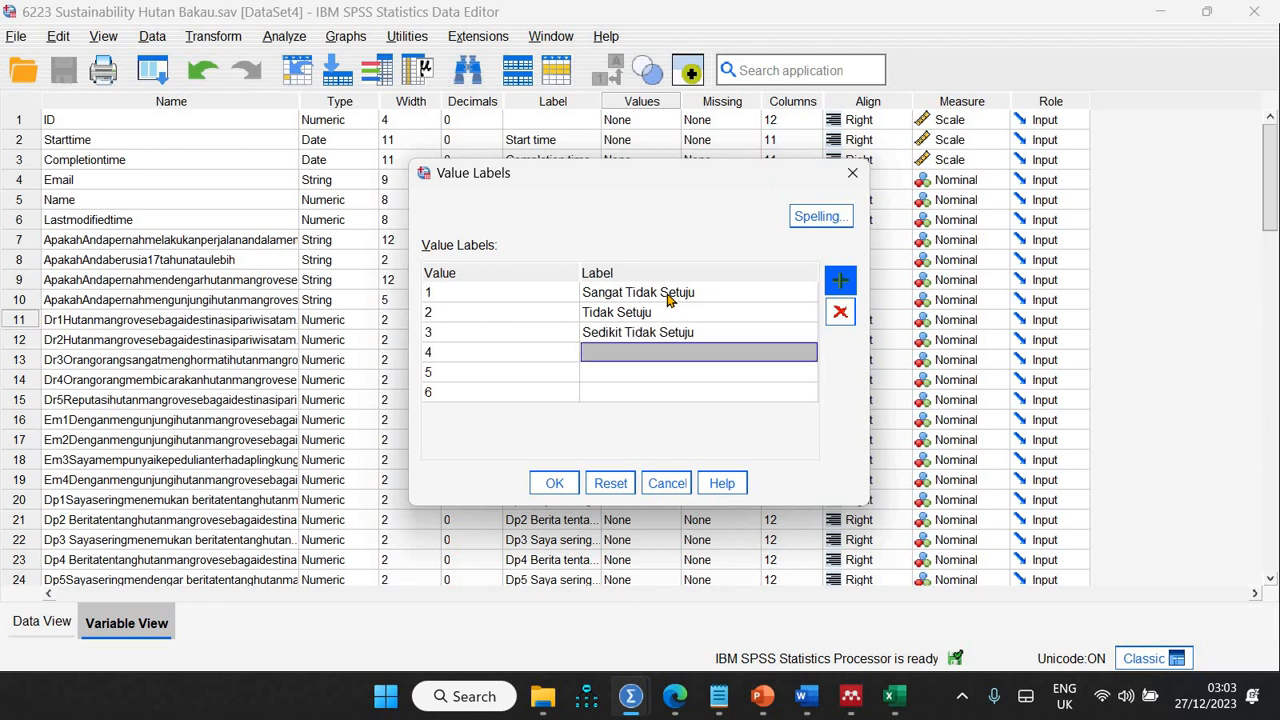
text(Sedikit Setuju)
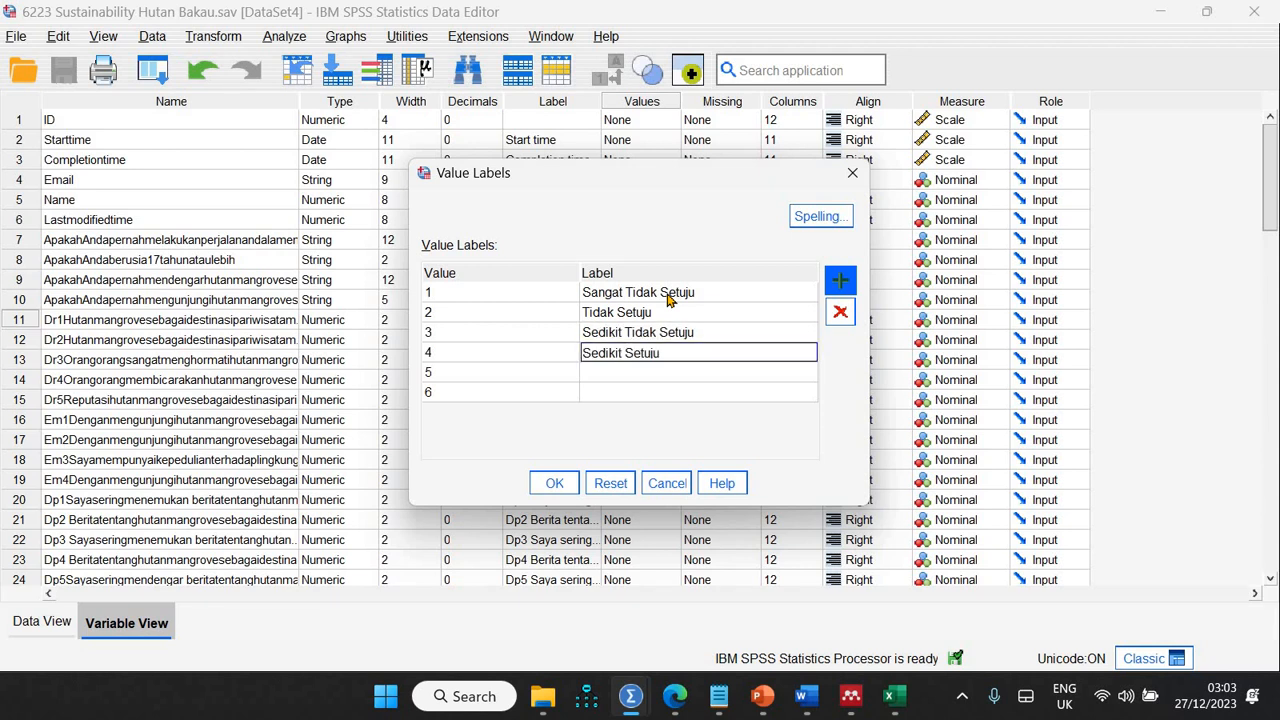
key(Return)
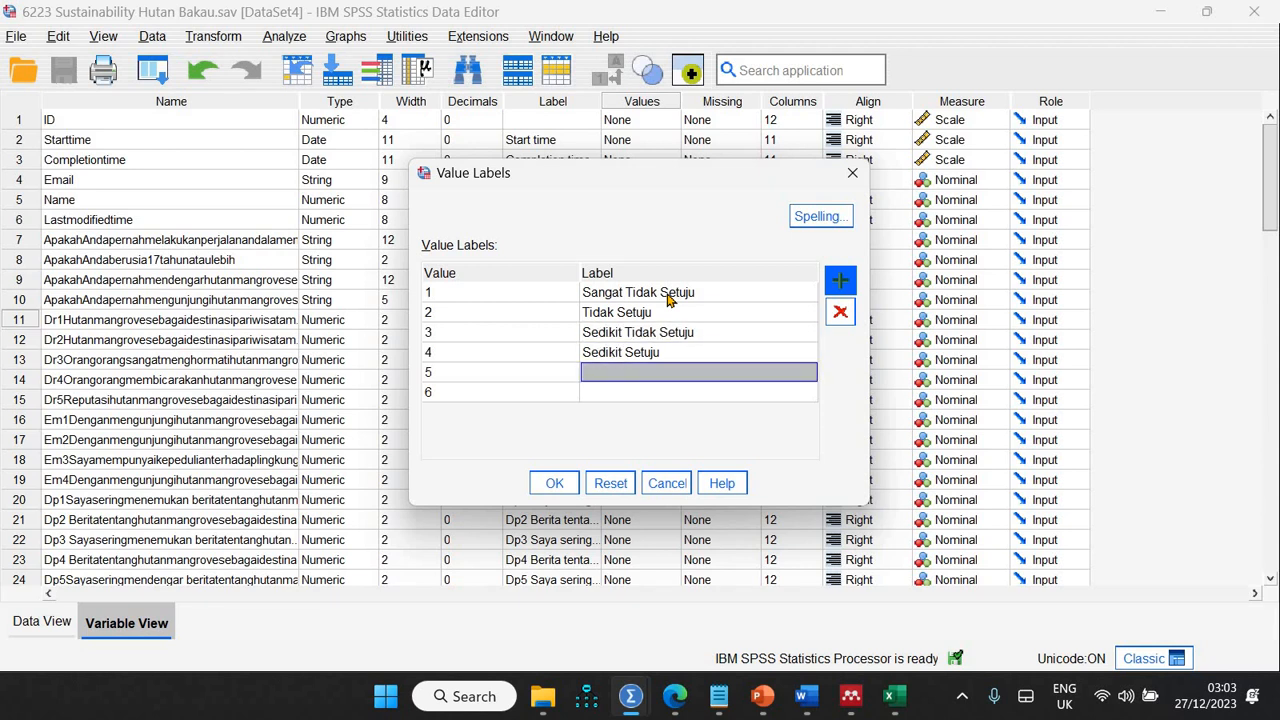
text(Setuju)
key(Return)
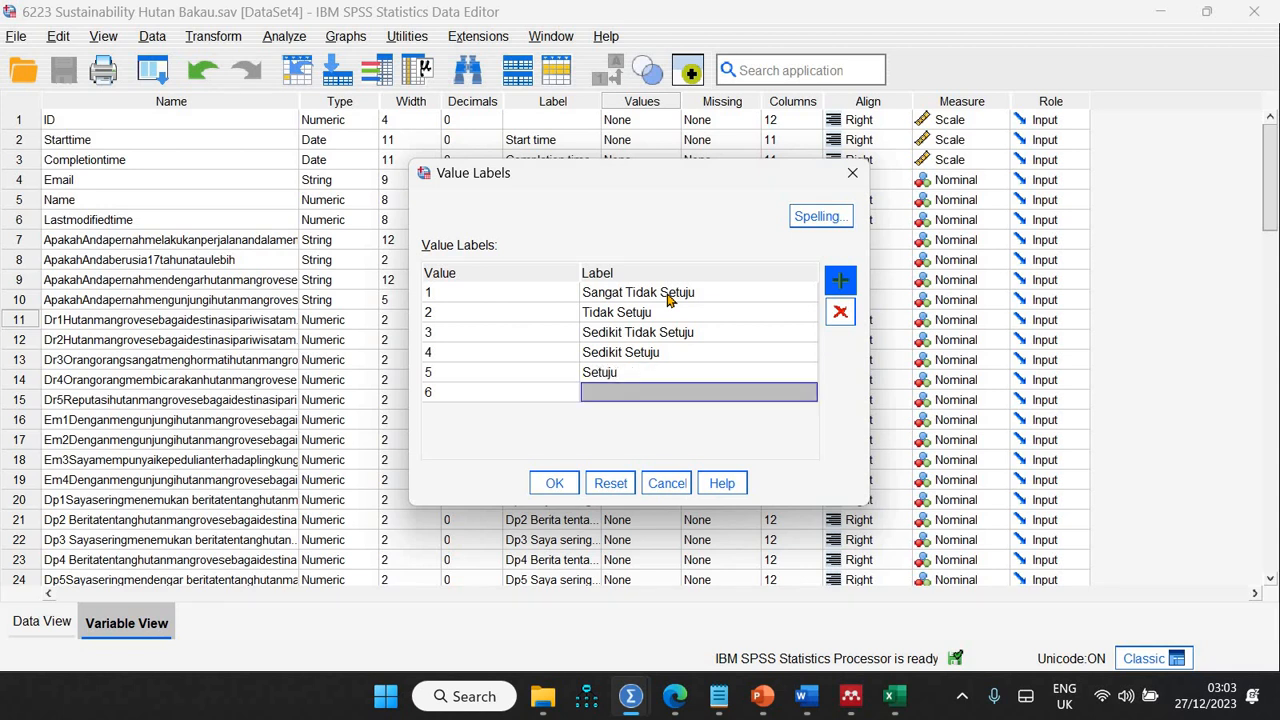
text(Sangat Setuju)
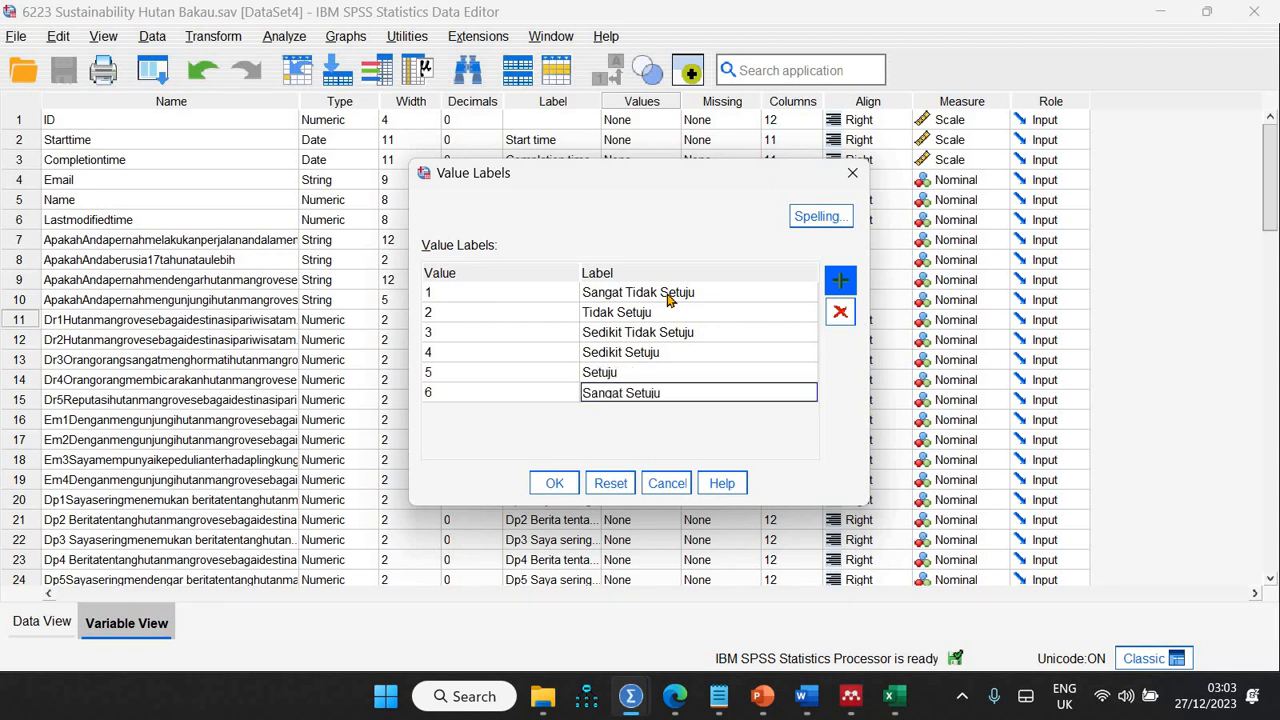
click(700, 414)
key(Return)
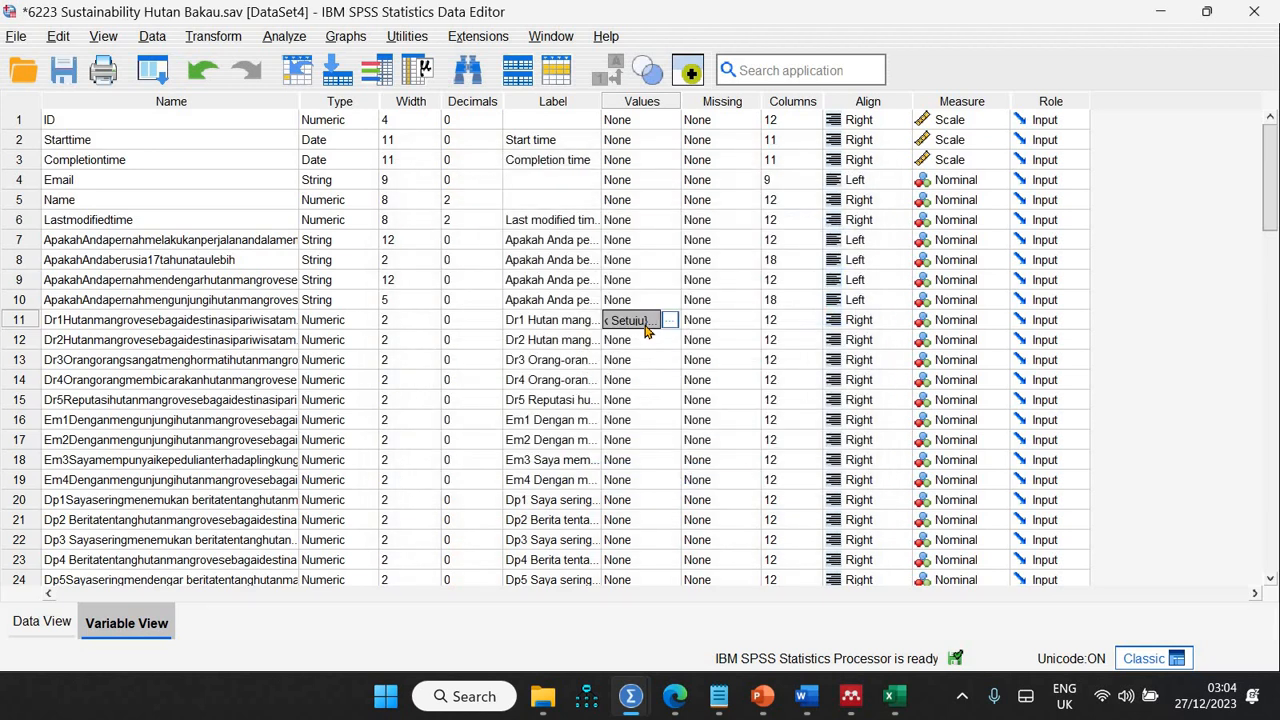
right_click(645, 330)
click(815, 363)
key(shift+Down)
key(shift+Down)
key(shift+Down)
key(shift+Down)
key(shift+Down)
key(shift+Down)
key(shift+Down)
key(shift+Down)
key(shift+Down)
key(shift+Down)
key(shift+Down)
key(shift+Down)
key(shift+Down)
key(shift+Down)
key(shift+Down)
key(shift+Down)
key(shift+Down)
key(shift+Down)
key(shift+Down)
key(shift+Down)
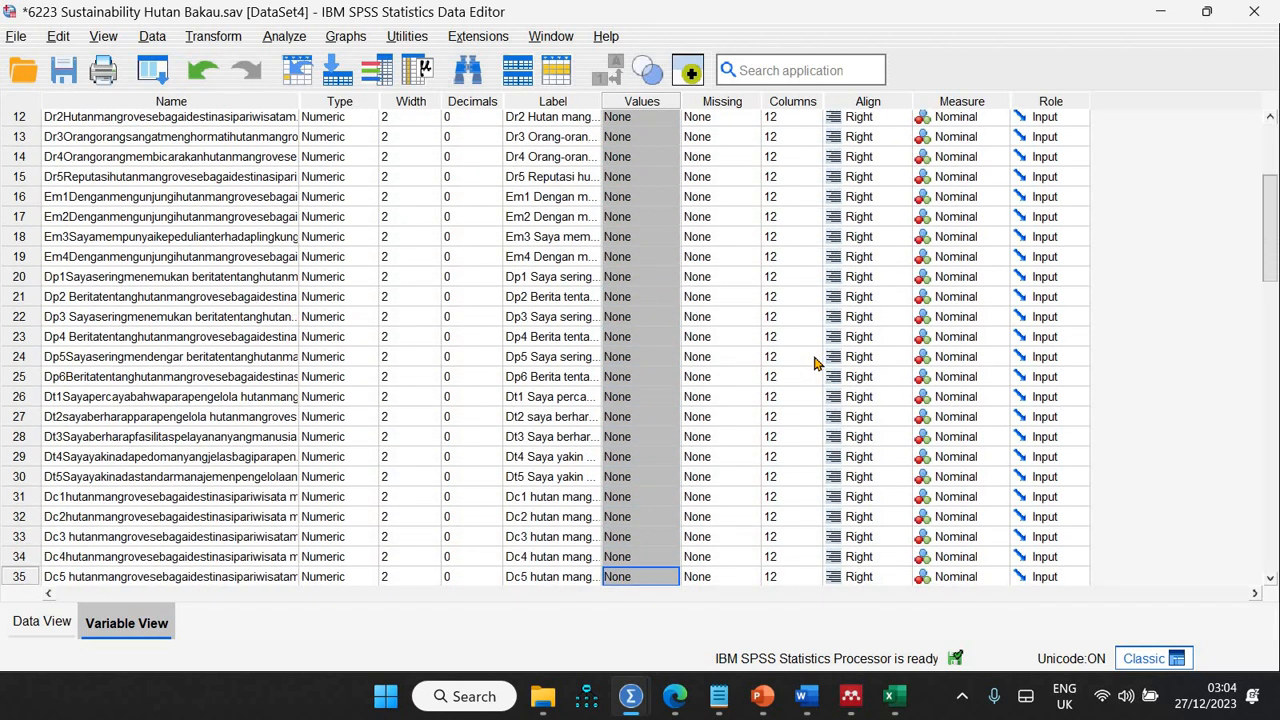
key(shift+Down)
key(shift+Down)
key(shift+Down)
key(shift+Down)
key(shift+Down)
key(shift+Down)
key(shift+Down)
key(shift+Down)
key(shift+Down)
key(shift+Down)
key(shift+Down)
key(shift+Down)
key(shift+Down)
key(shift+Down)
key(shift+Down)
key(shift+Down)
key(shift+Down)
key(shift+Down)
key(shift+Down)
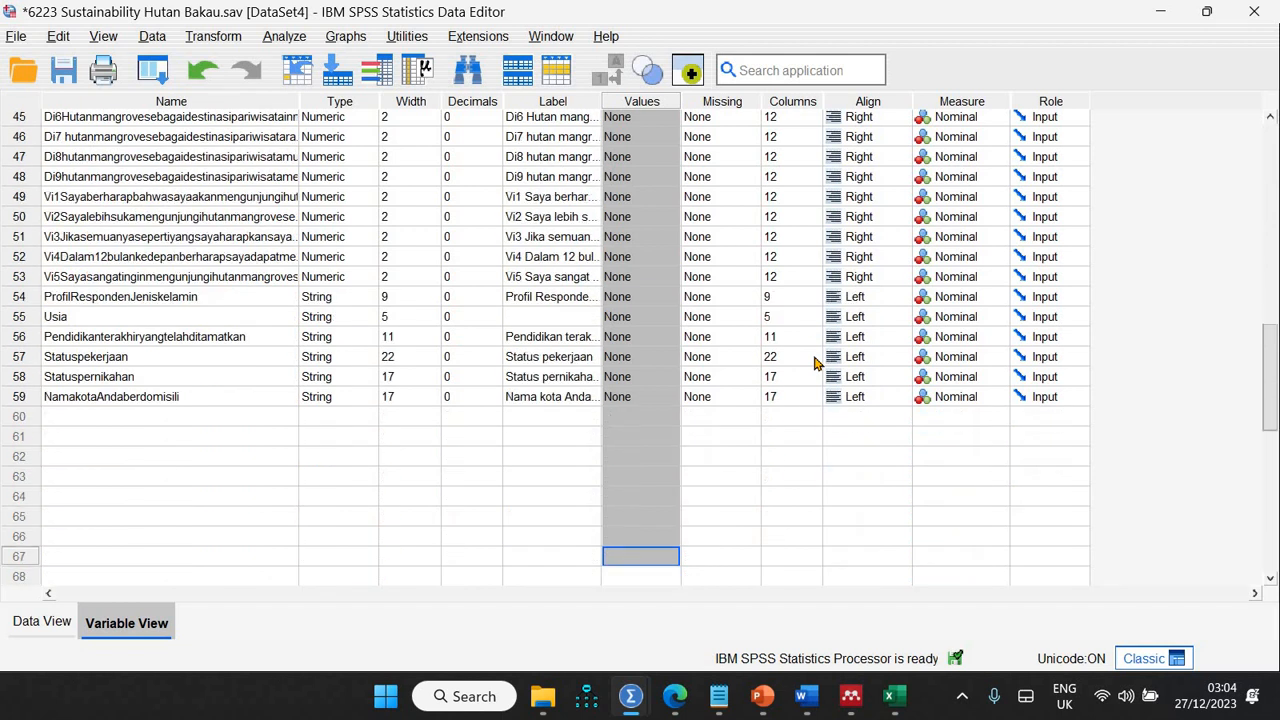
key(shift+Up)
key(shift+Up)
key(shift+Up)
key(shift+Up)
key(shift+Up)
key(shift+Up)
key(shift+Up)
key(shift+Up)
key(shift+Up)
key(shift+Up)
key(shift+Up)
key(shift+Up)
key(shift+Up)
key(shift+Up)
key(shift+Up)
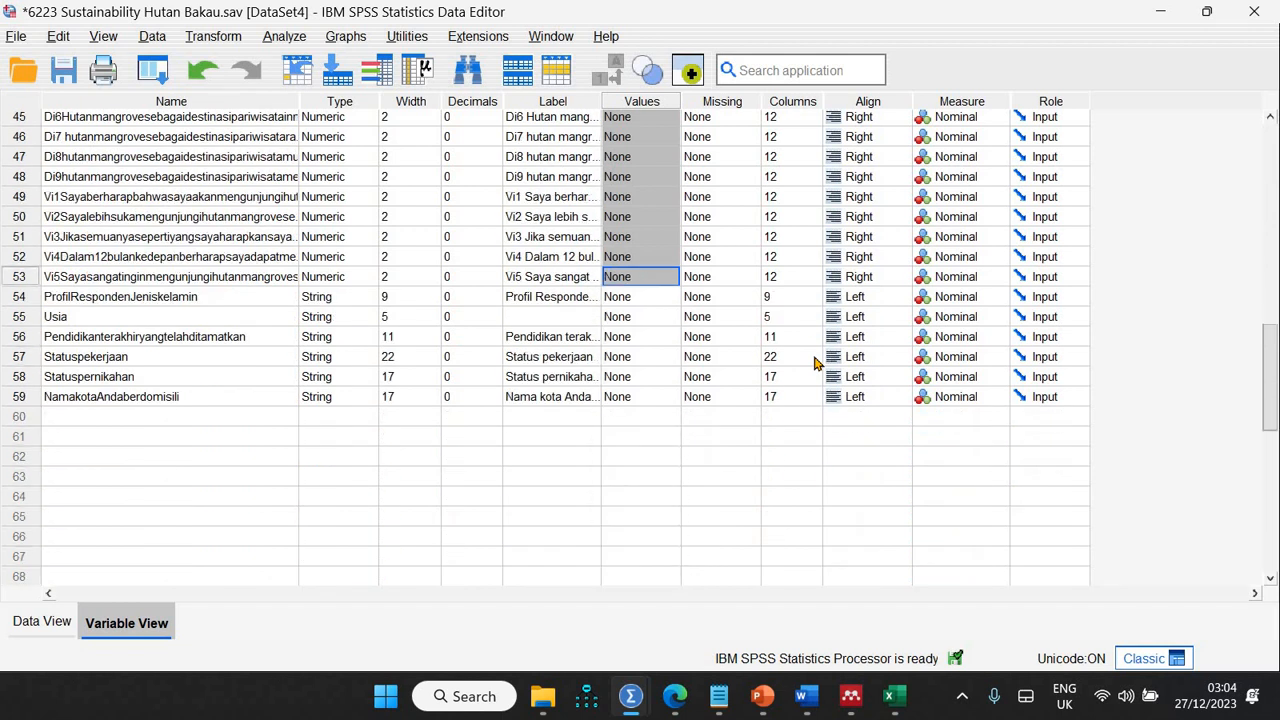
right_click(630, 225)
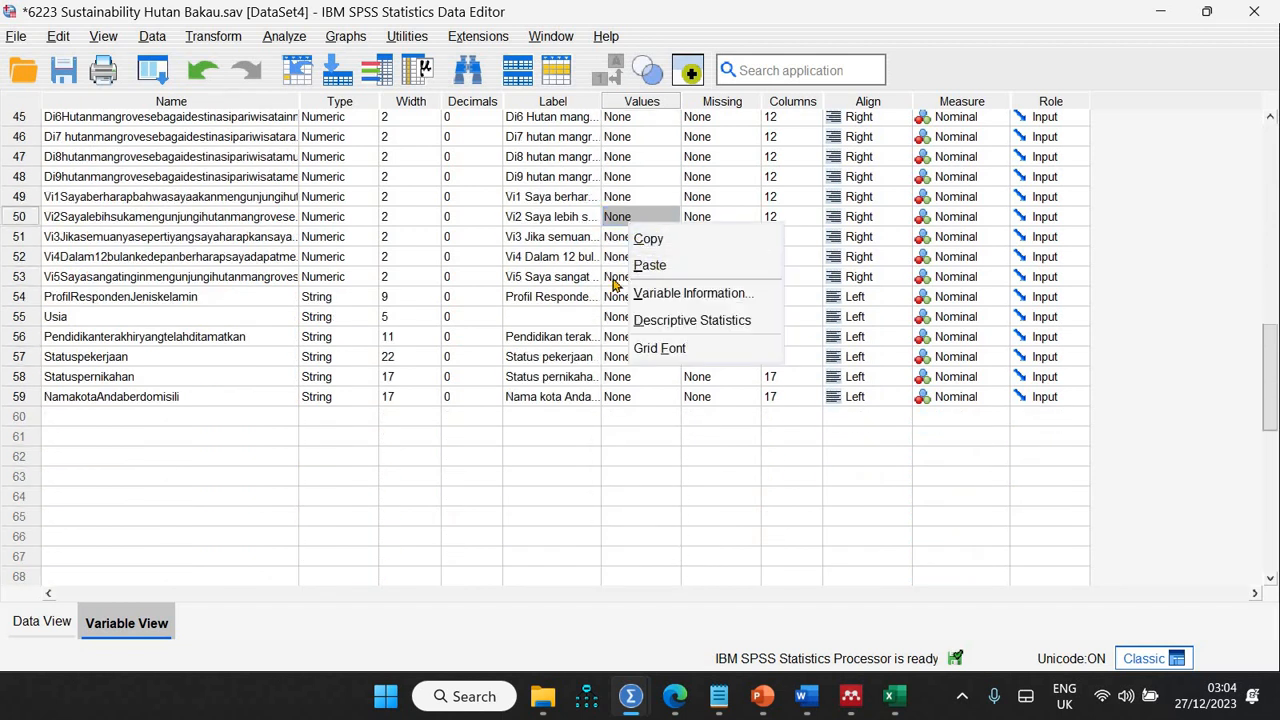
Paste the copied Dr1 value labels onto all Likert variables from Dr2 through Vi5.
mouse_move(615, 281)
mouse_down()
mouse_move(618, 101)
mouse_move(630, 298)
mouse_up()
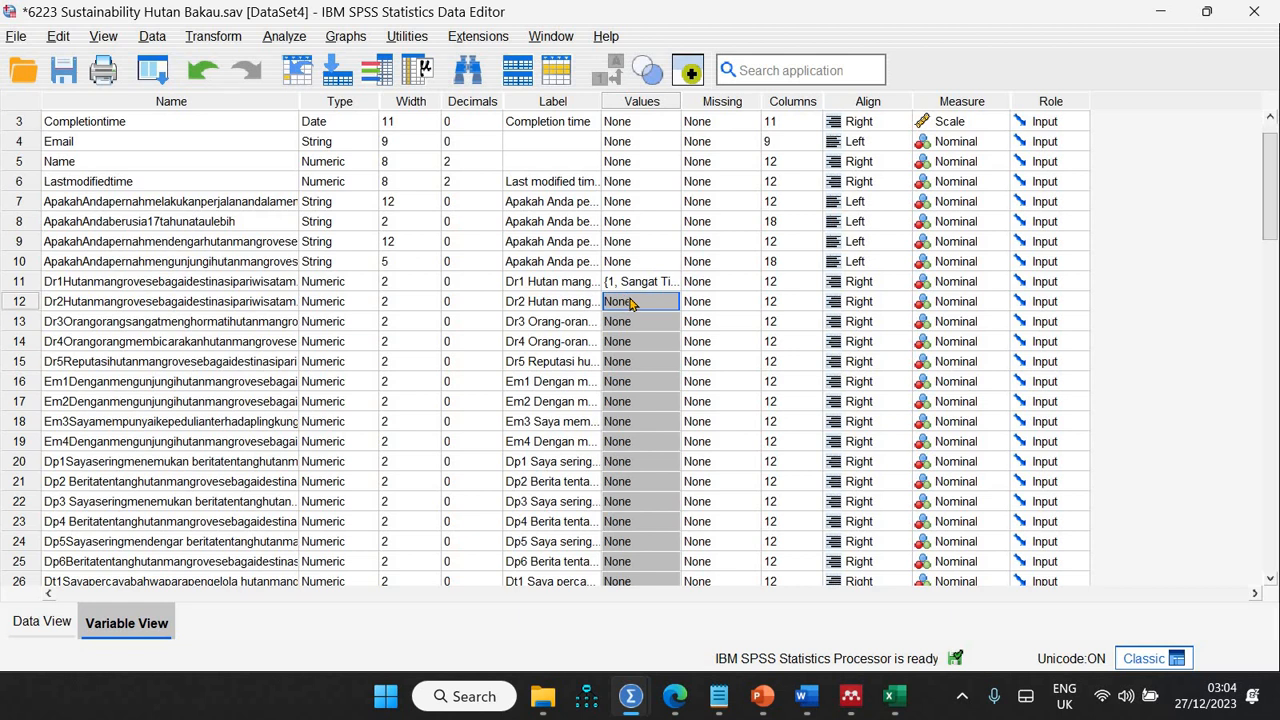
right_click(630, 300)
click(663, 338)
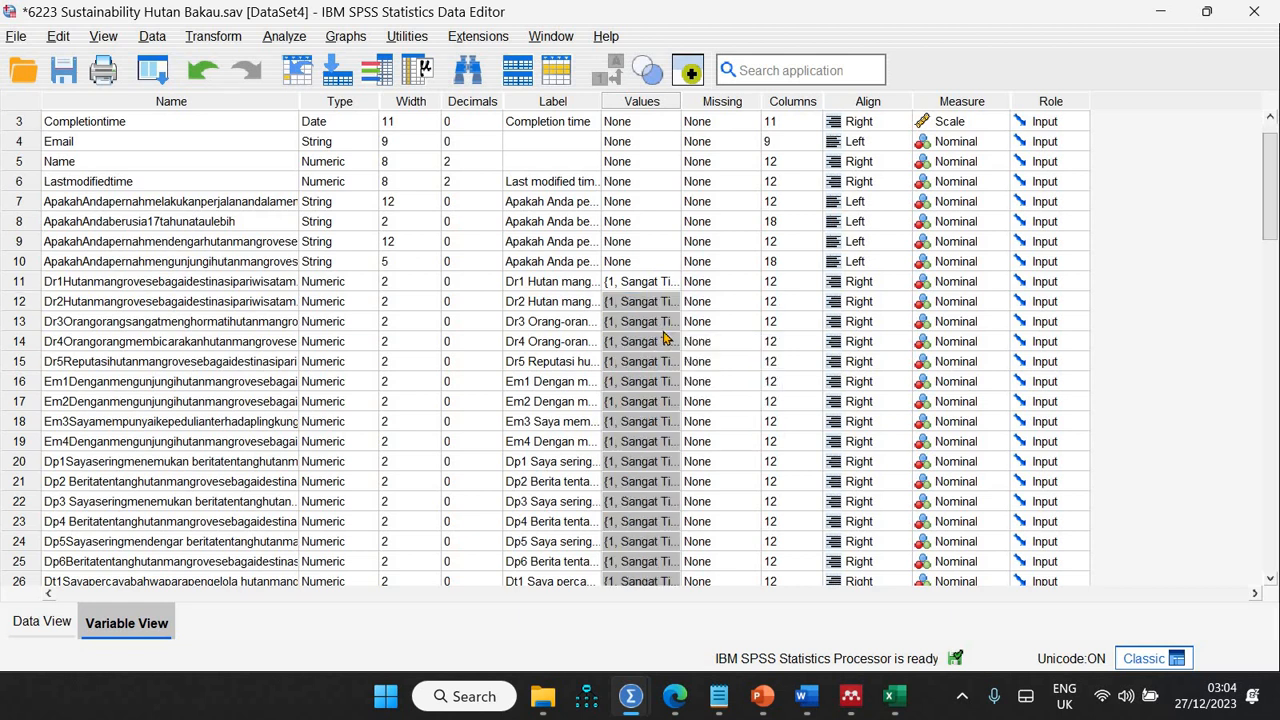
Display the value labels in place of the numeric codes in the data to check them, and switch back to codes.
click(62, 618)
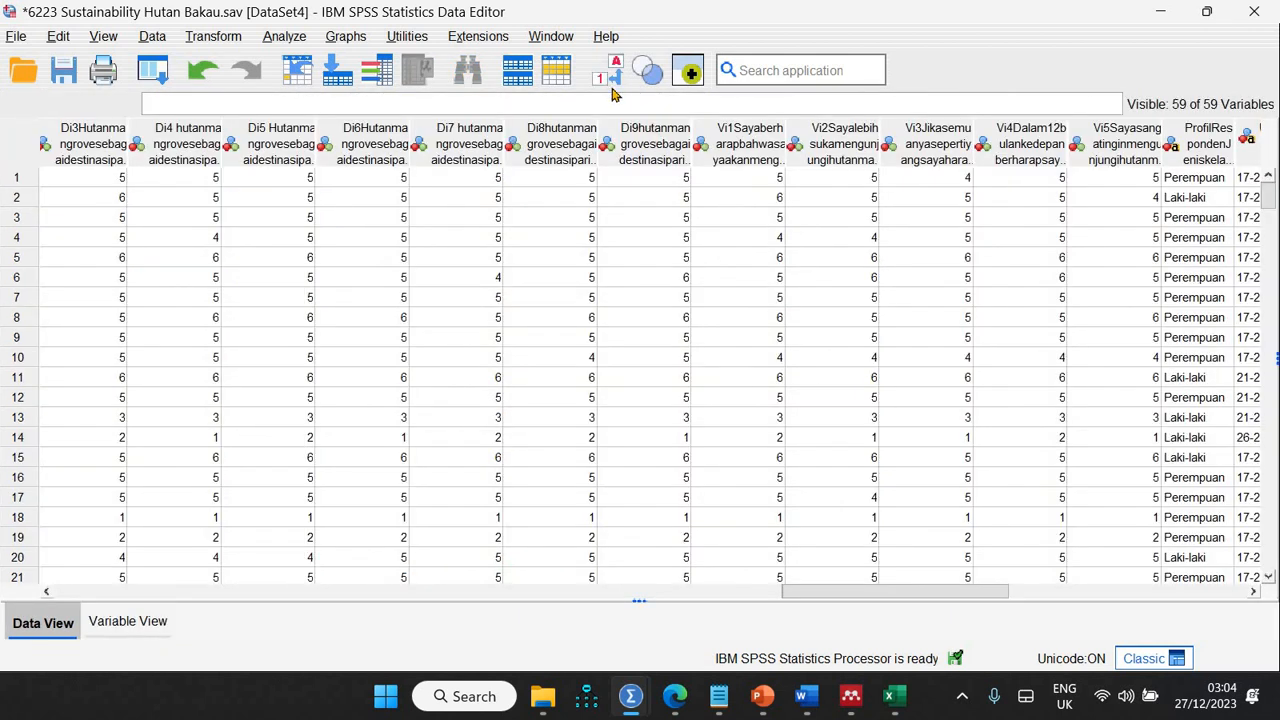
click(609, 79)
click(610, 79)
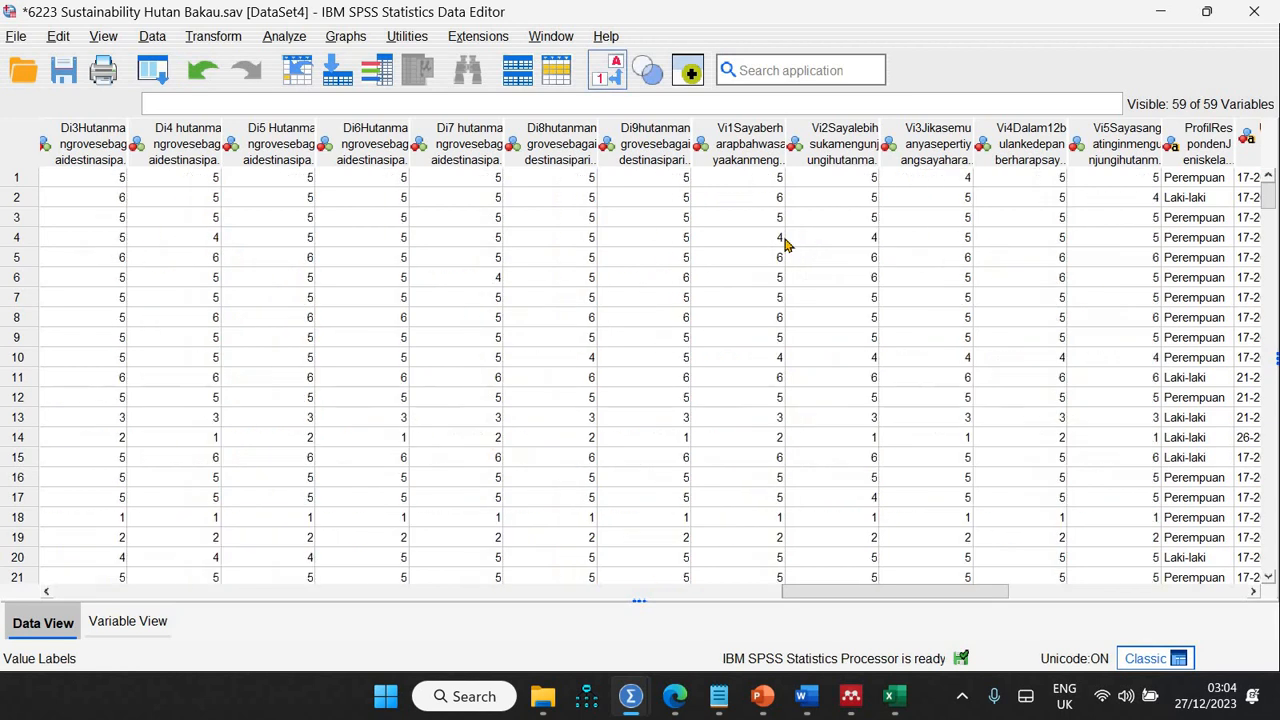
click(614, 75)
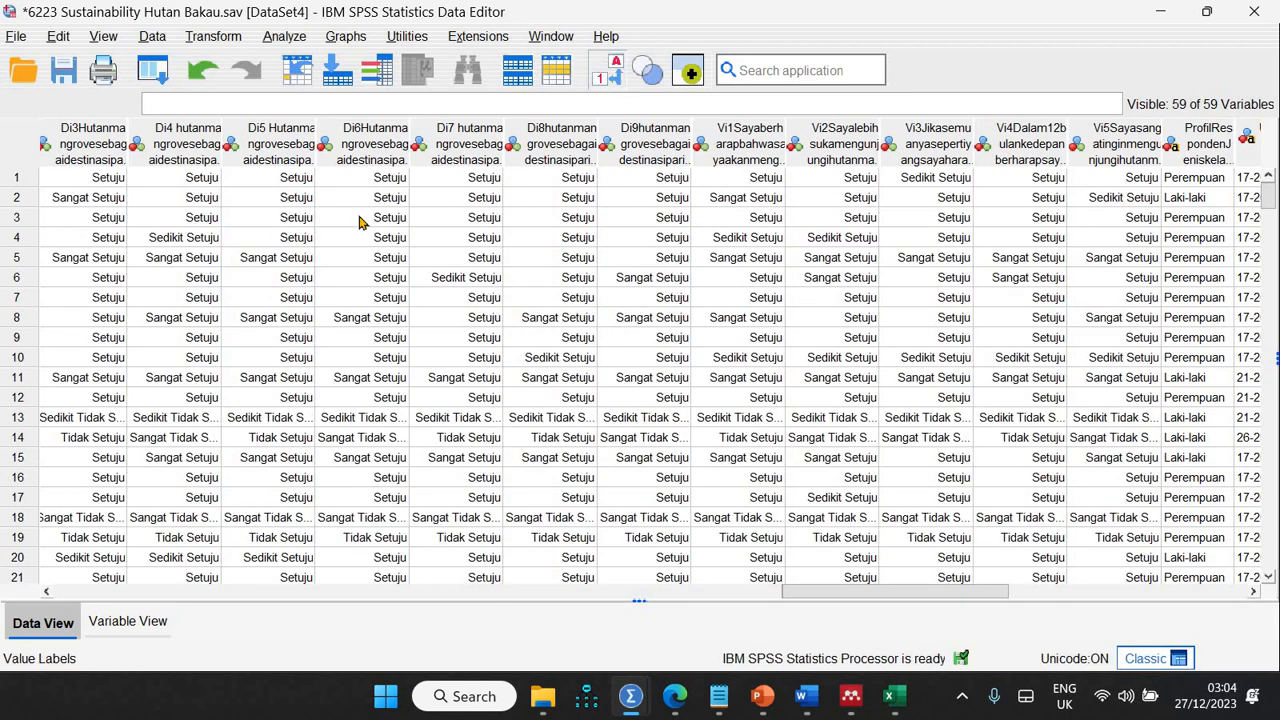
click(614, 75)
Widen the Name column of the variable definitions further so the long variable names are fully readable.
click(129, 618)
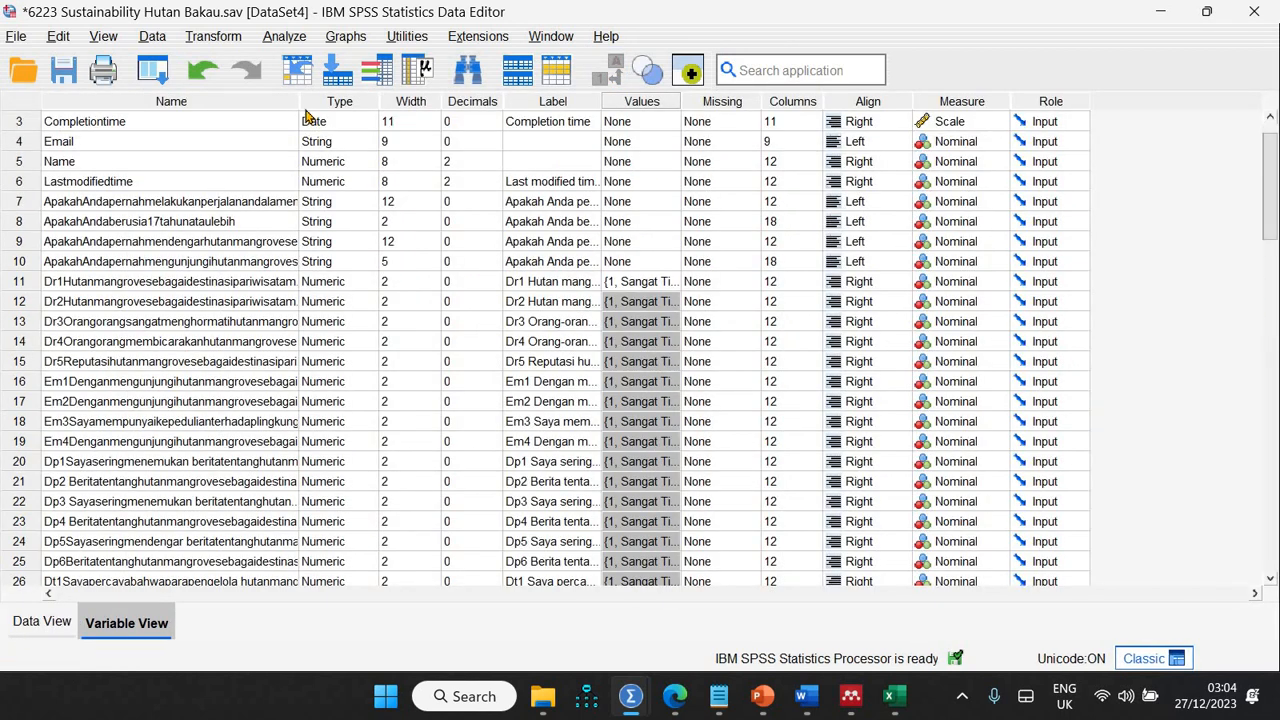
drag(521, 141, 519, 141)
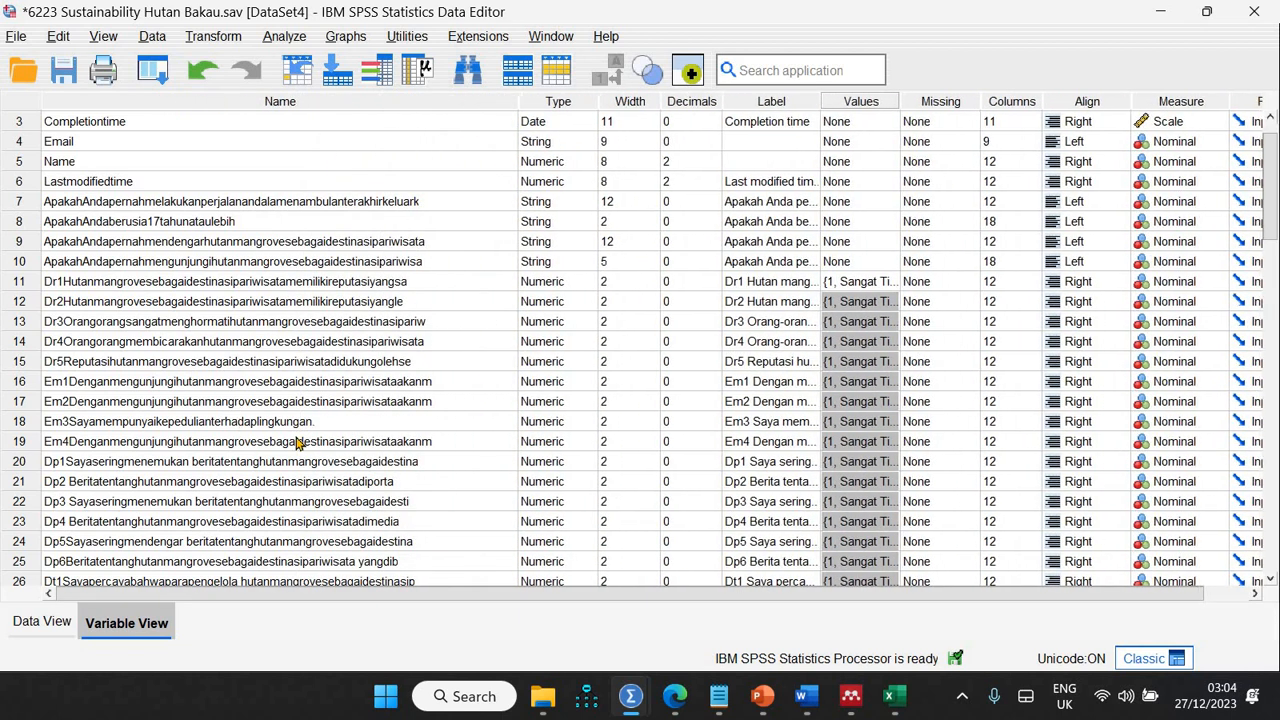
Shorten the name of the third Em variable, Em3Sayamempunyaikepedulianterhadaplingkungan, to Em3.
double_click(306, 425)
drag(78, 422, 385, 422)
key(BackSpace)
key(BackSpace)
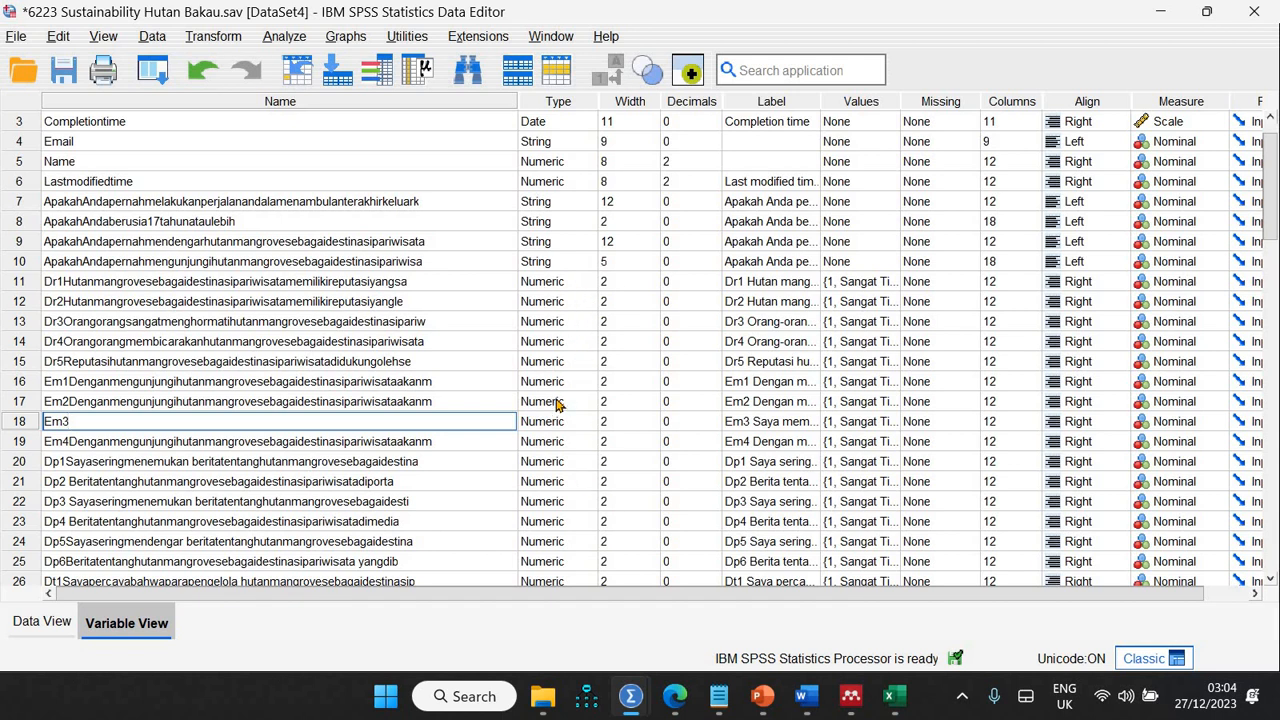
Shorten the names of the first two Pengelola hutan mangrove variables to Ds1 and Ds2.
scroll(568, 311, down, 15)
scroll(568, 305, up, 8)
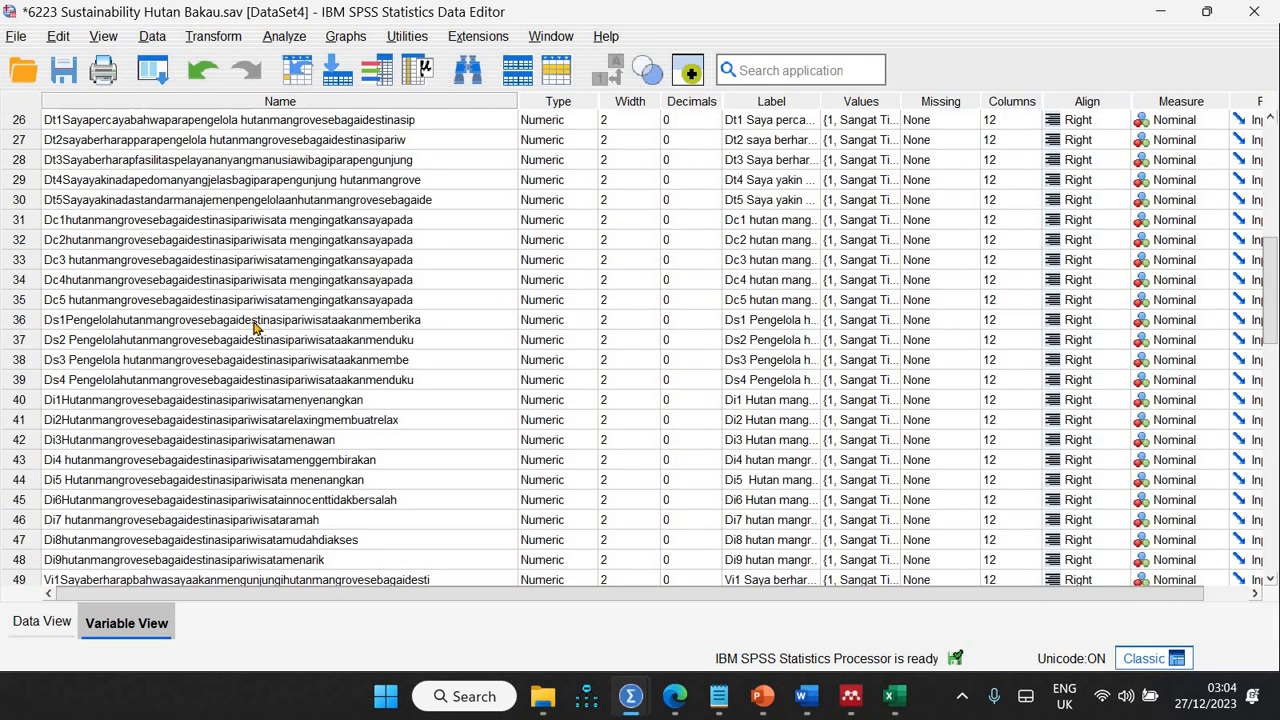
click(63, 320)
double_click(65, 318)
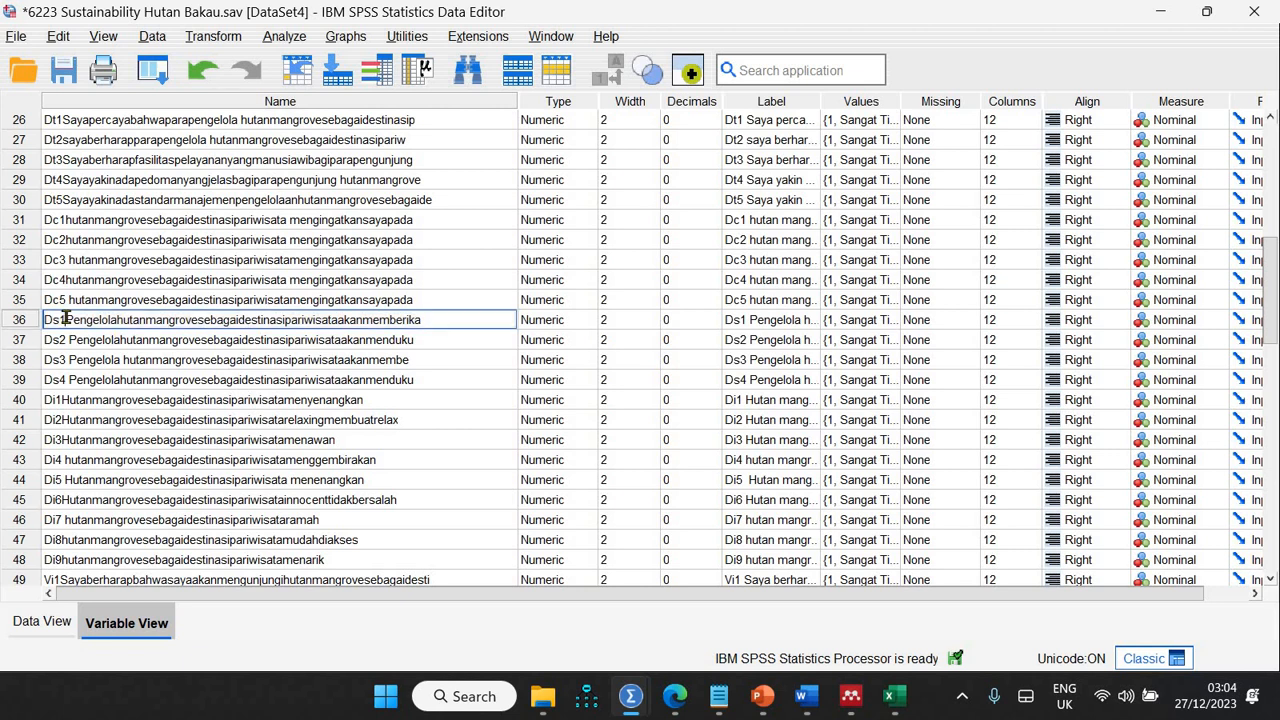
drag(65, 320, 431, 320)
key(BackSpace)
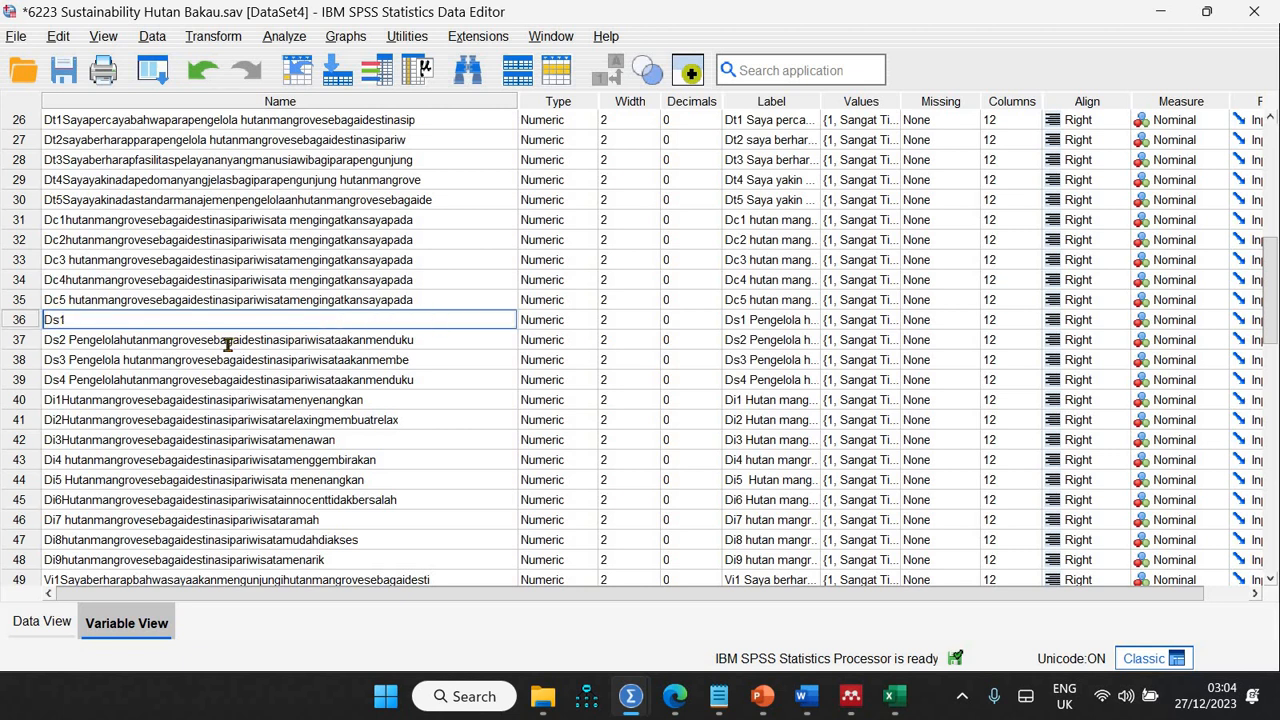
double_click(75, 343)
key(BackSpace)
Shorten the names of the remaining two Ds variables to Ds3 and Ds4.
double_click(121, 359)
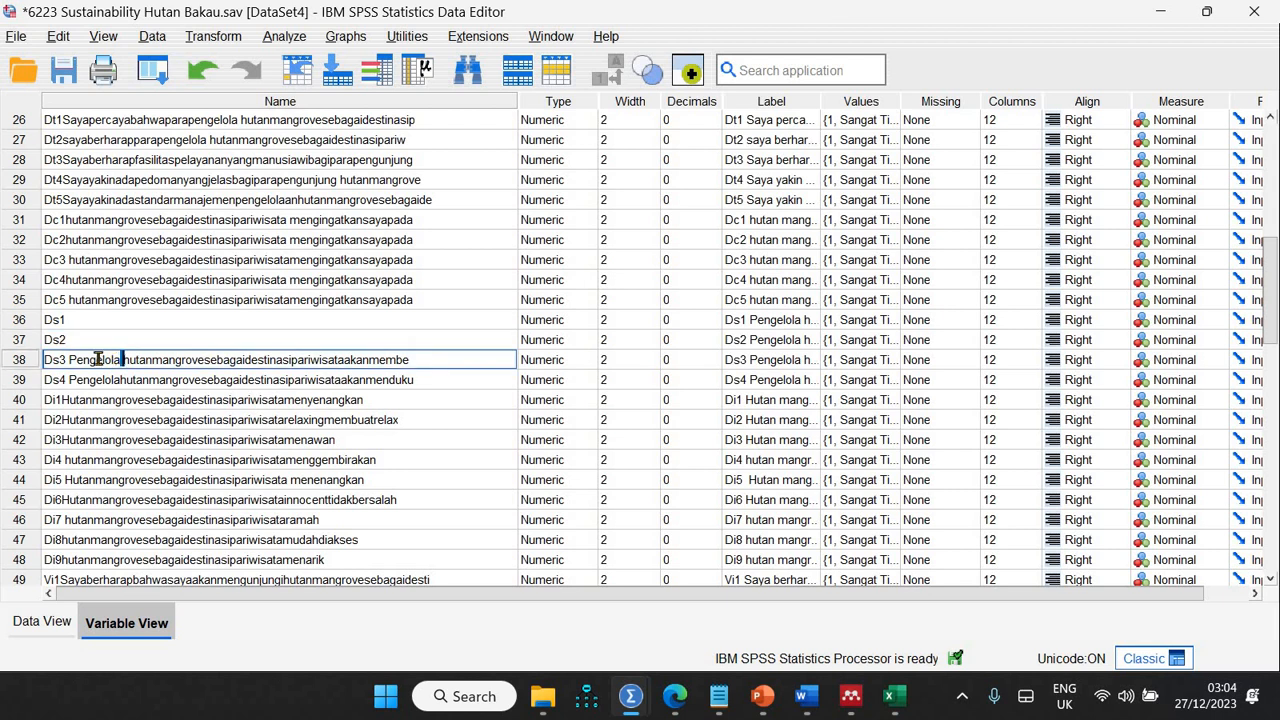
click(73, 359)
shift+click(443, 363)
key(BackSpace)
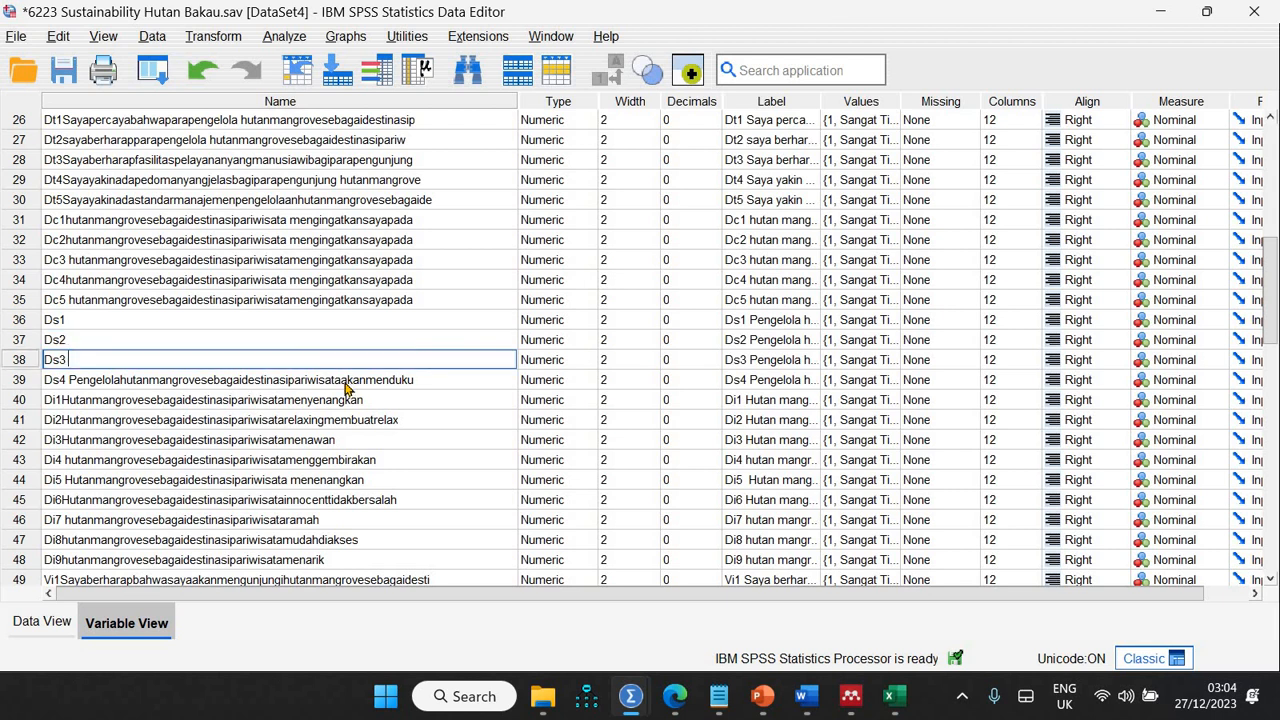
double_click(341, 383)
key(BackSpace)
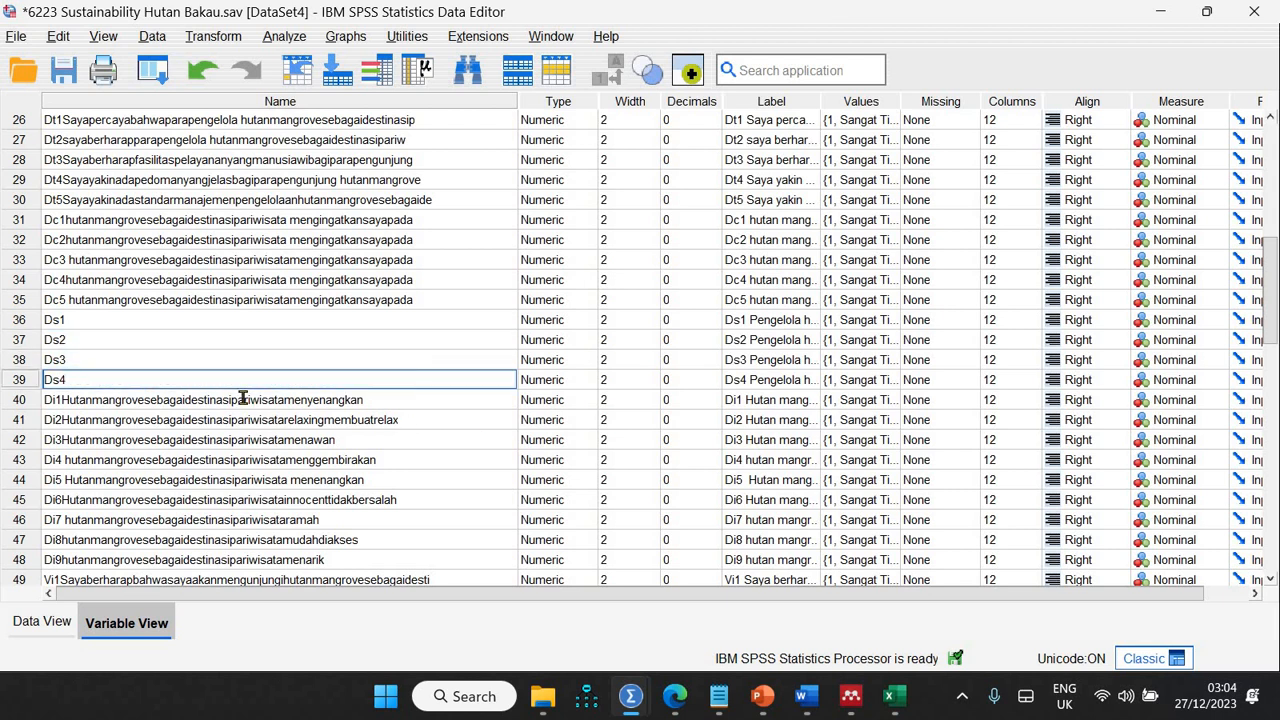
Remove the question text from the first two Di variable names, leaving Di1 and Di2.
double_click(85, 399)
drag(72, 400, 394, 400)
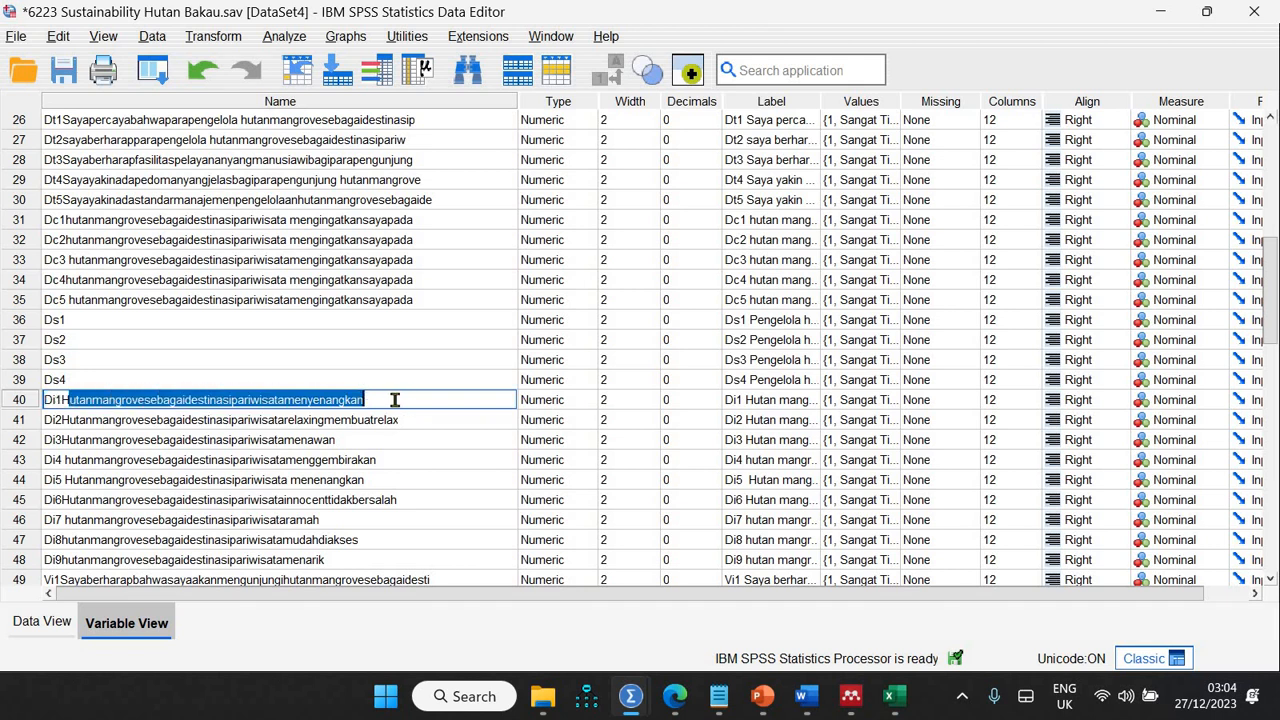
key(BackSpace)
click(277, 421)
double_click(68, 421)
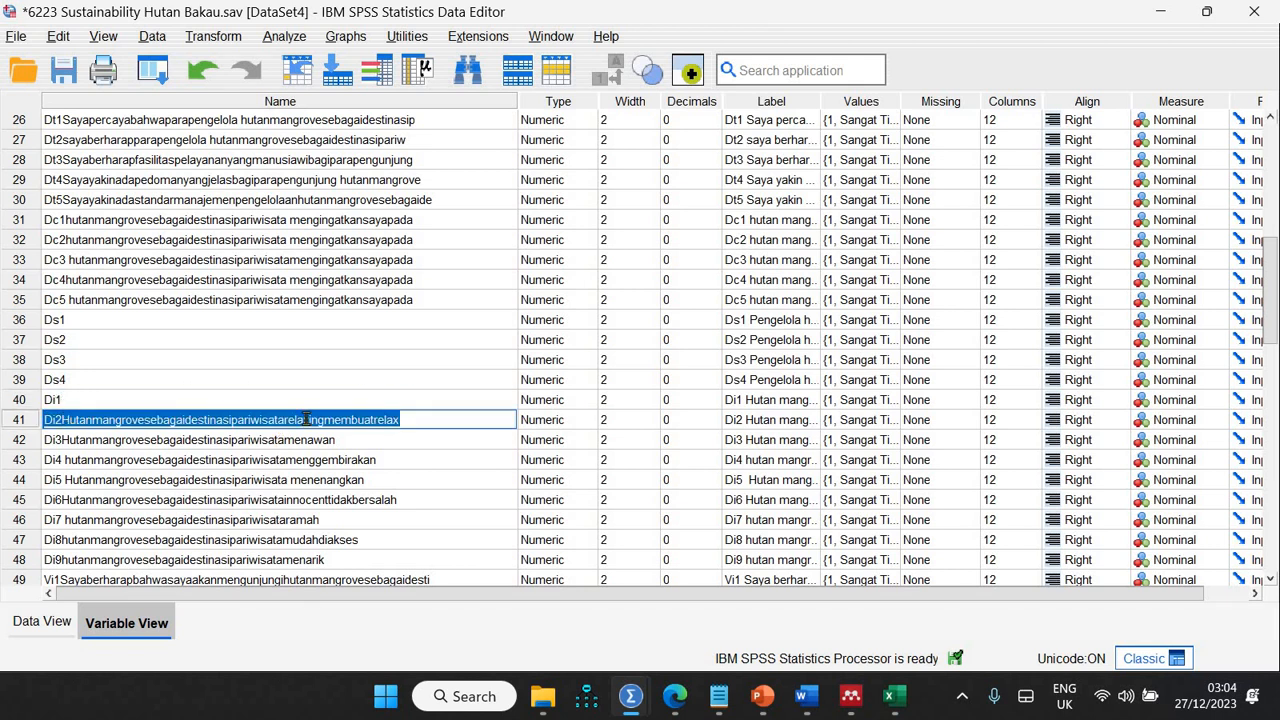
drag(72, 420, 403, 420)
key(BackSpace)
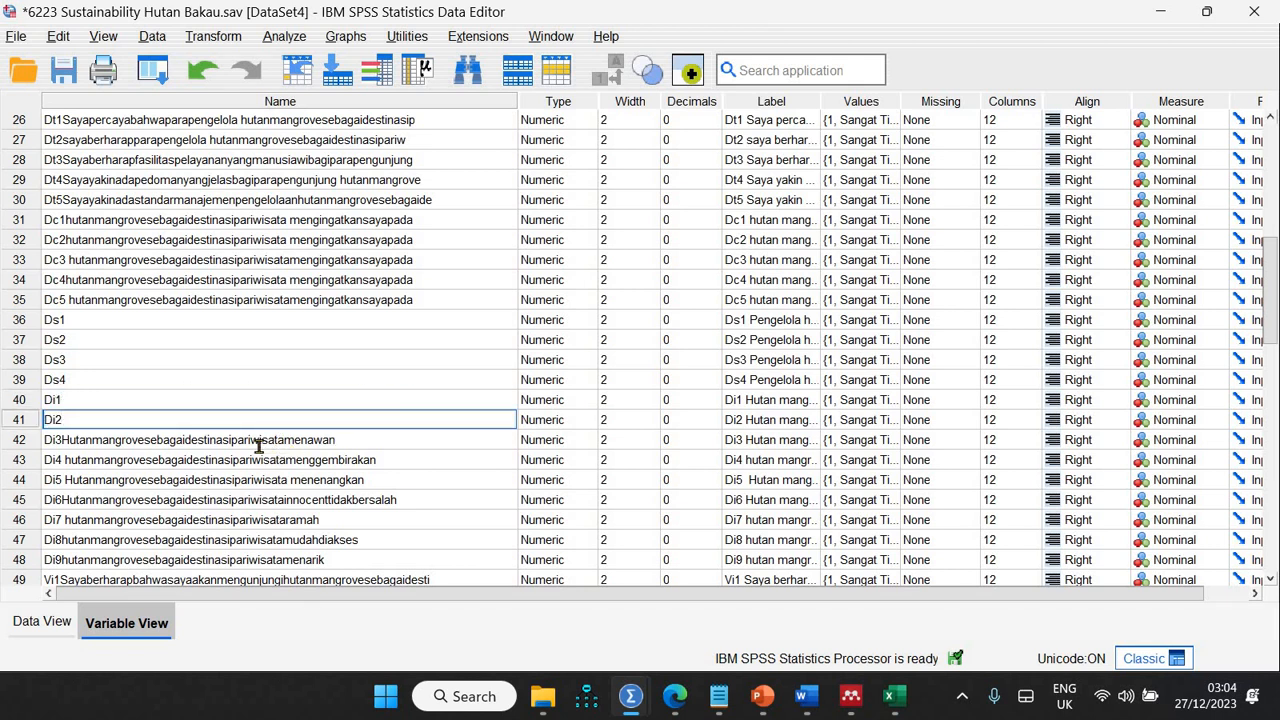
Remove the question text from the third and fourth Di variable names, leaving Di3 and Di4.
click(258, 446)
double_click(68, 440)
drag(66, 440, 368, 440)
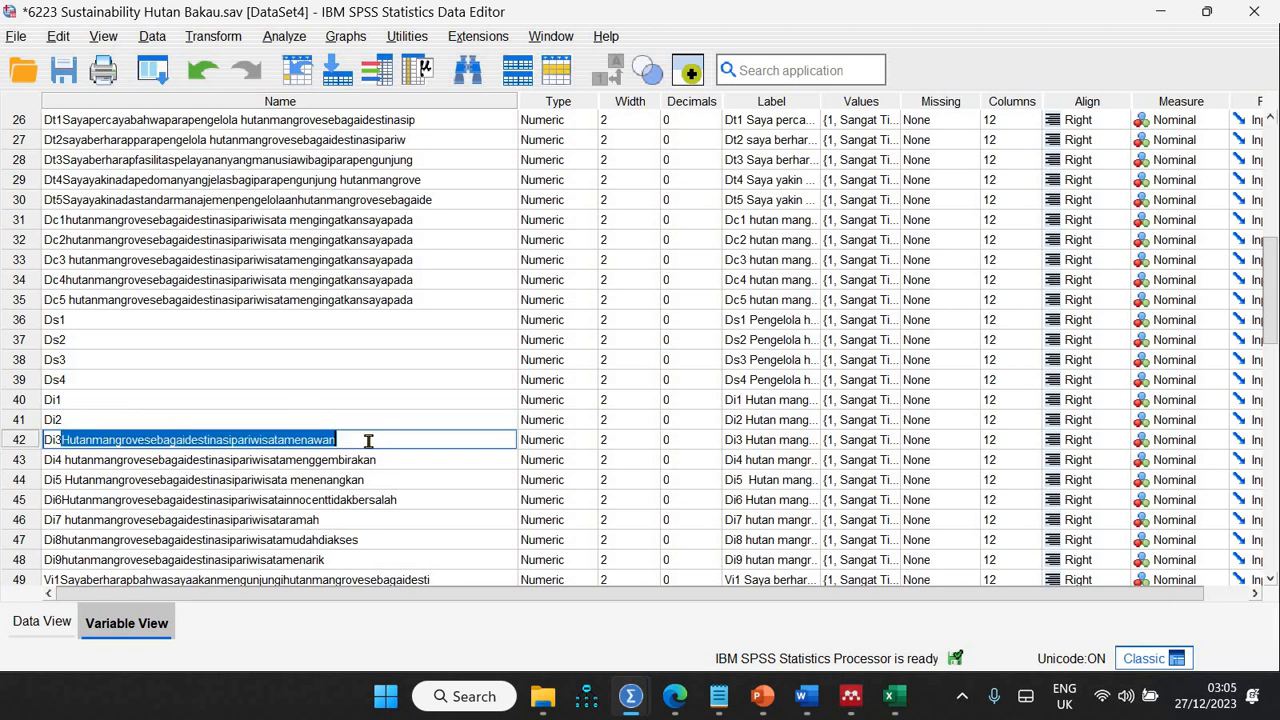
key(BackSpace)
click(143, 459)
double_click(190, 460)
key(BackSpace)
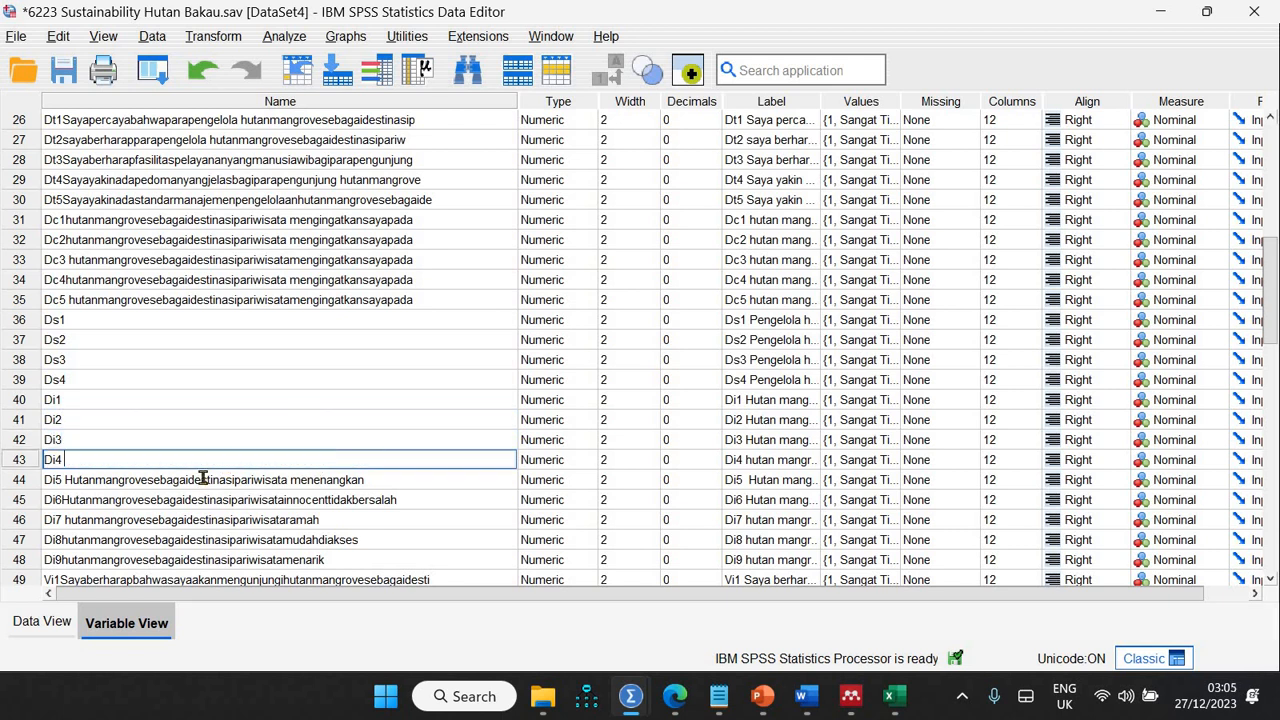
Shorten the names of the fifth and sixth Di variables to Di5 and Di6.
click(214, 480)
double_click(214, 480)
key(BackSpace)
double_click(206, 482)
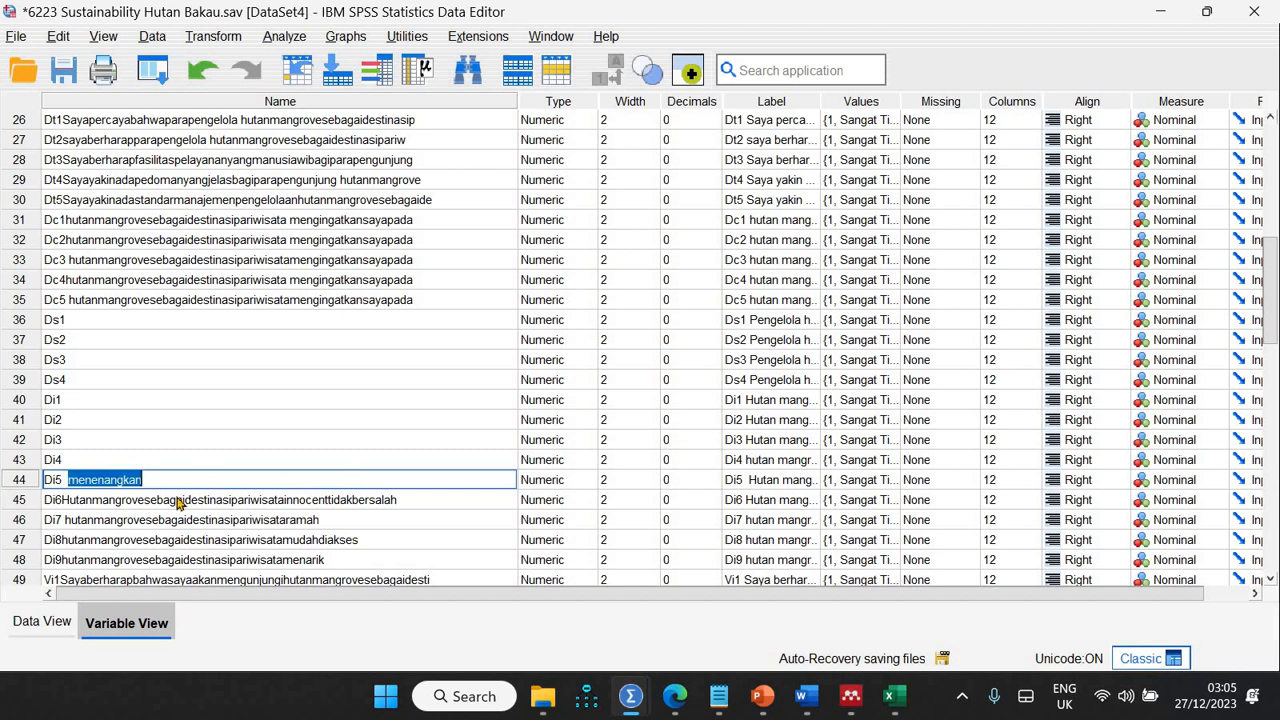
key(BackSpace)
click(148, 500)
drag(151, 500, 65, 497)
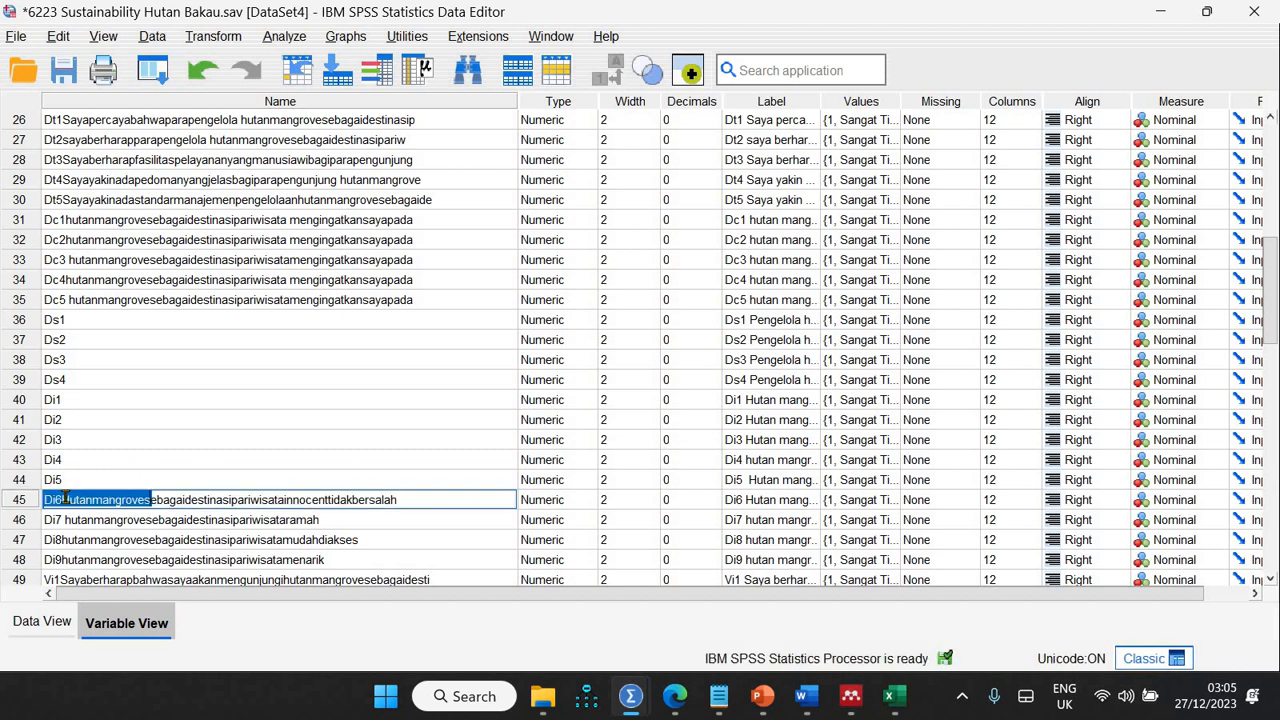
shift+click(416, 495)
key(BackSpace)
Shorten the names of the seventh and eighth Di variables to Di7 and Di8.
click(243, 521)
double_click(243, 521)
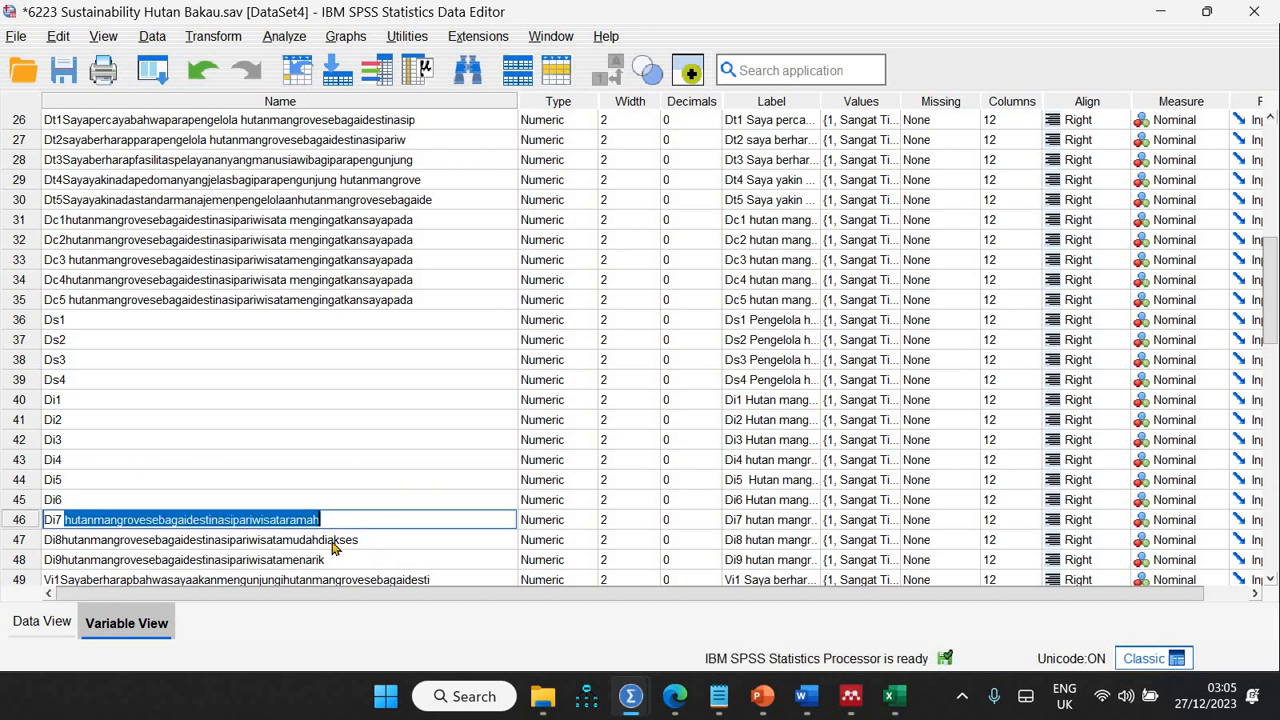
key(BackSpace)
click(122, 541)
click(66, 539)
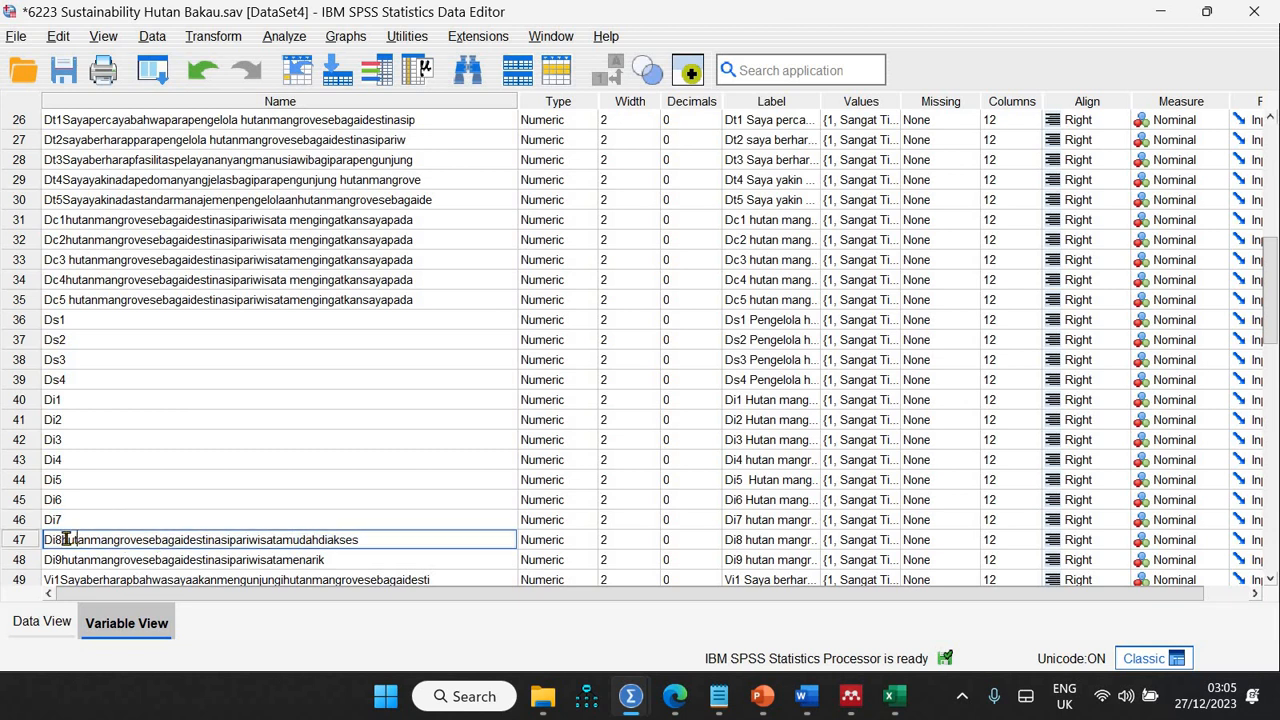
drag(67, 539, 431, 537)
key(BackSpace)
key(BackSpace)
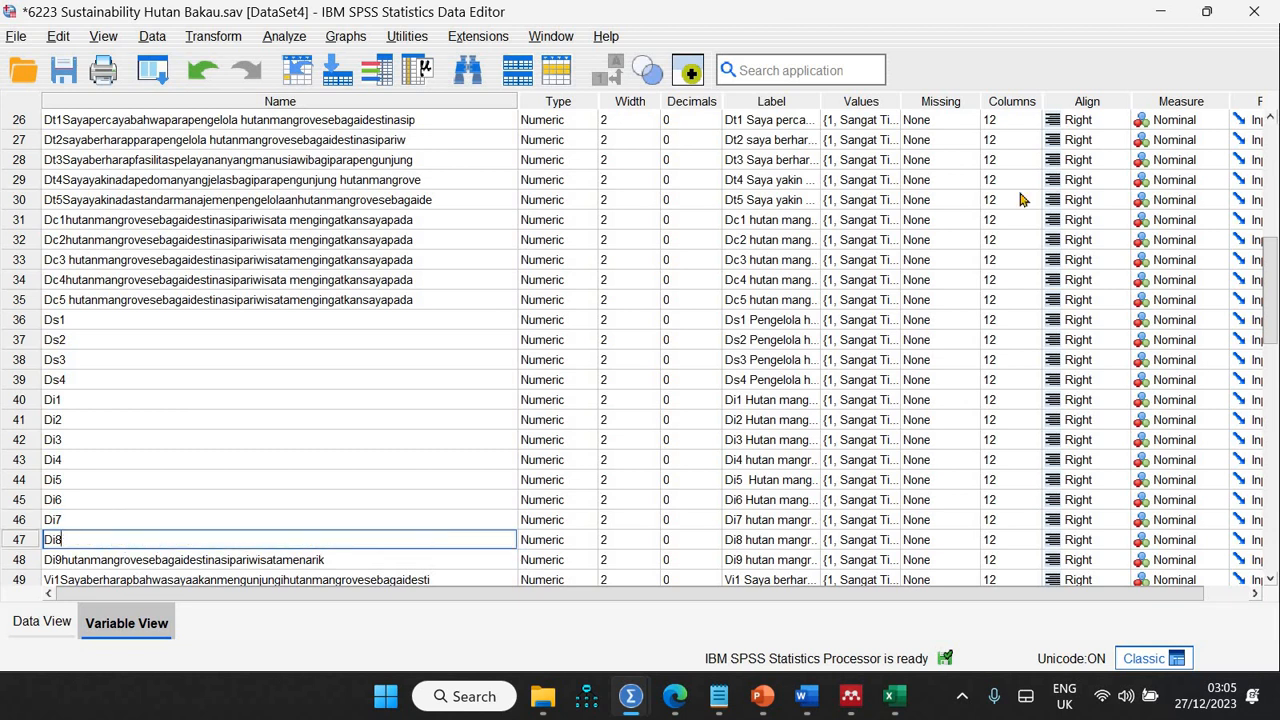
Shorten the name of the last Di variable, about the mangrove forest being menarik, to Di9.
click(218, 562)
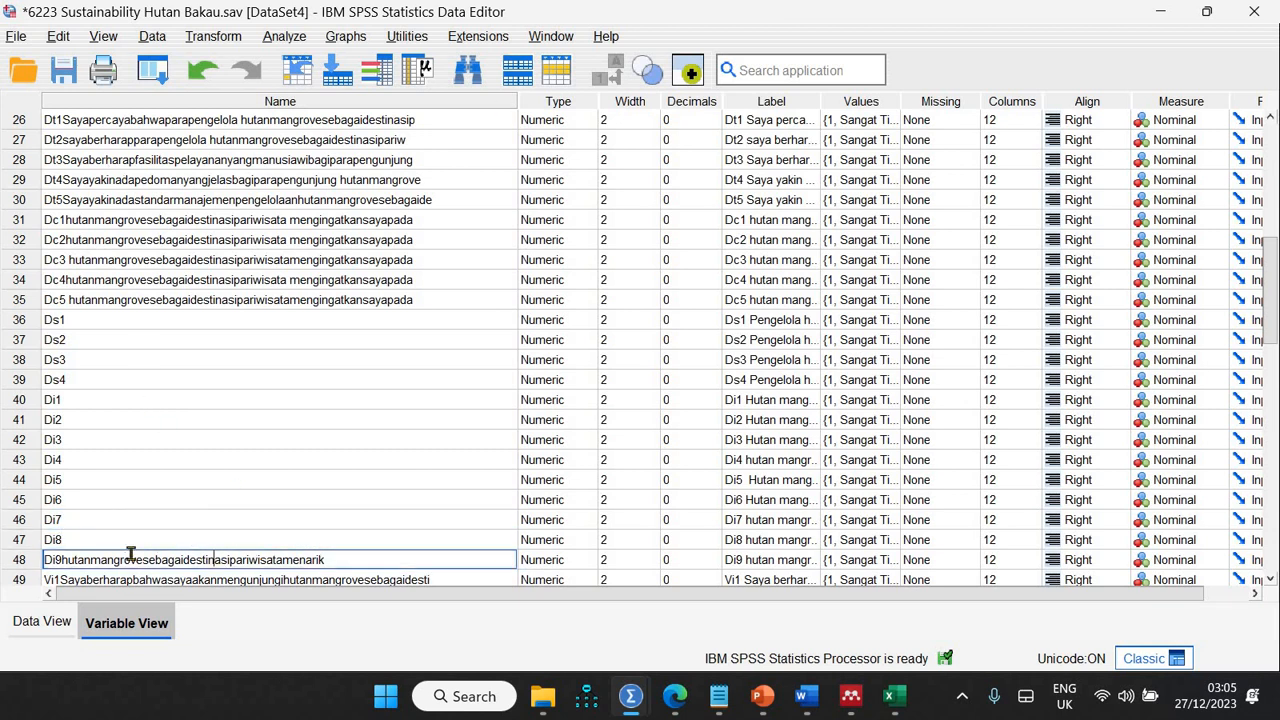
double_click(48, 560)
drag(62, 559, 393, 551)
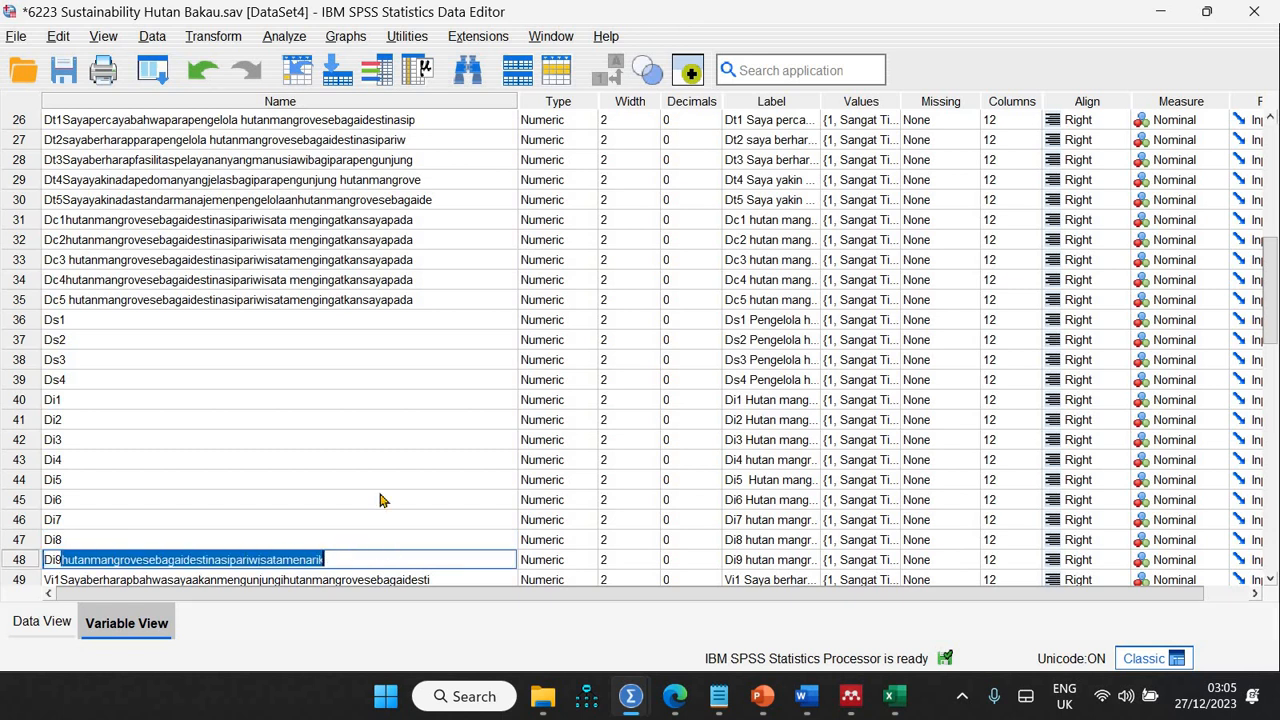
key(BackSpace)
Remove the question text from the first two Vi variable names, leaving Vi1 and Vi2.
scroll(262, 240, down, 8)
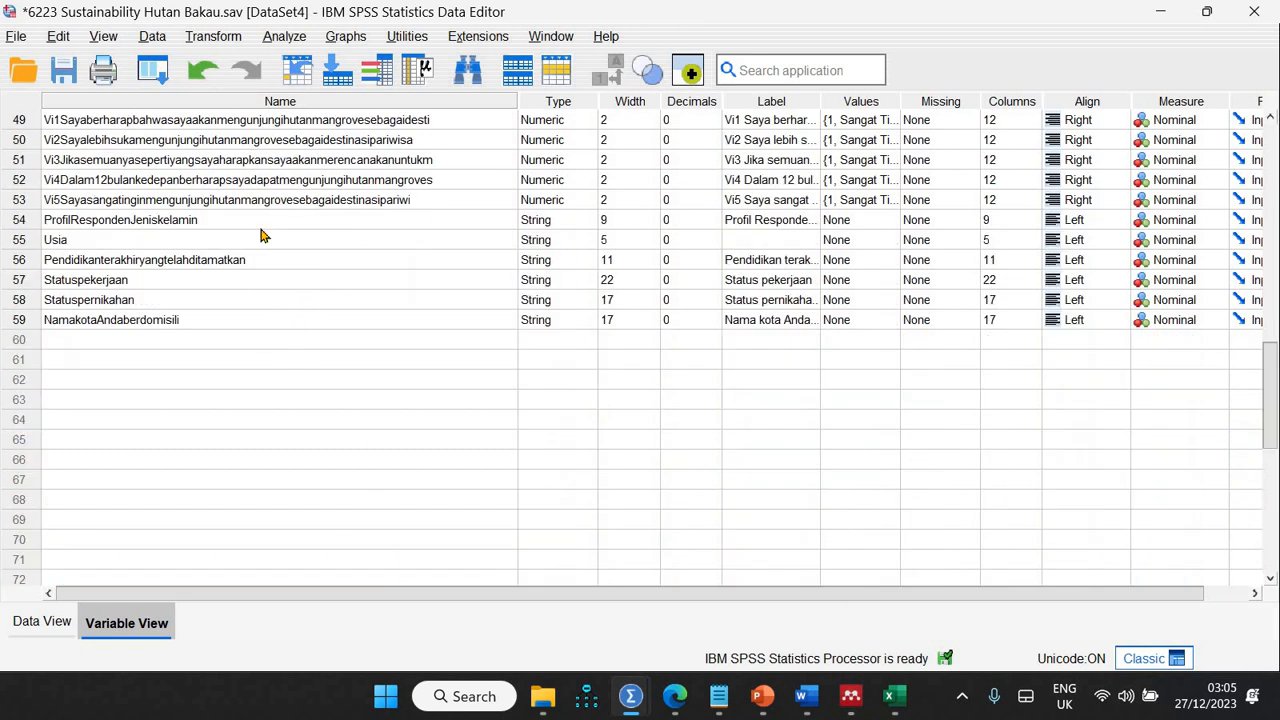
double_click(173, 121)
drag(173, 121, 478, 125)
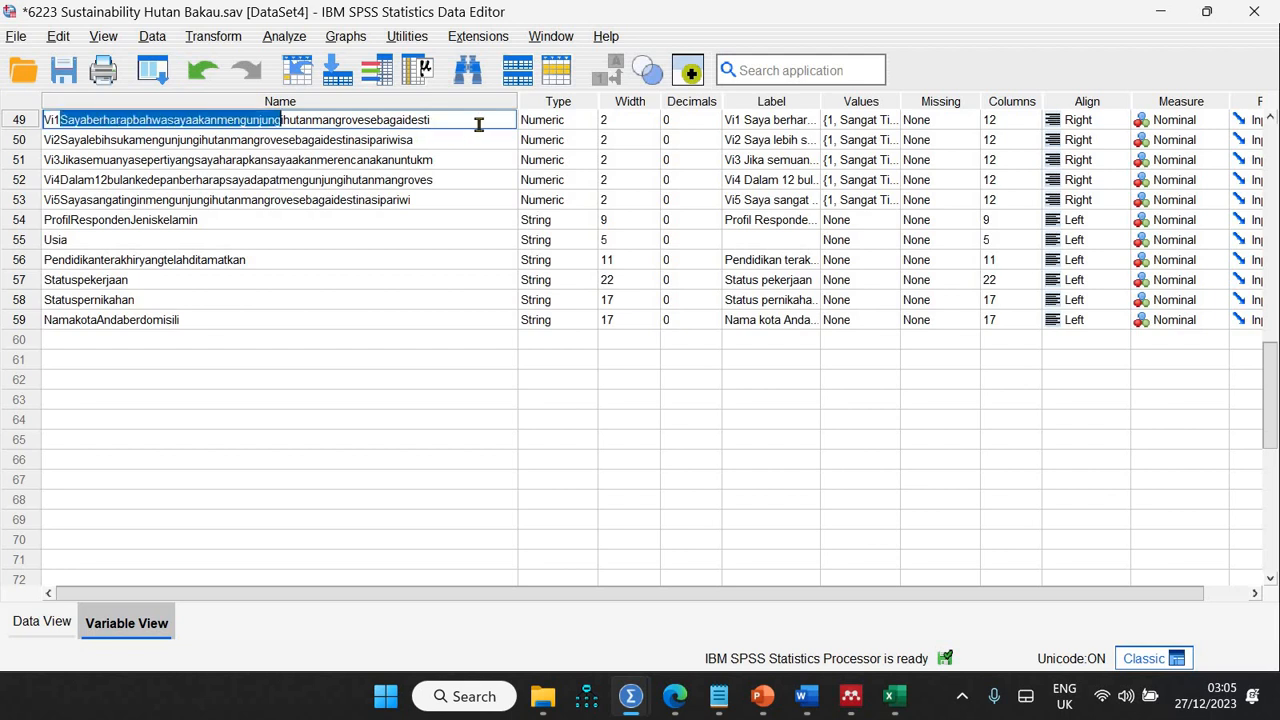
key(BackSpace)
double_click(217, 138)
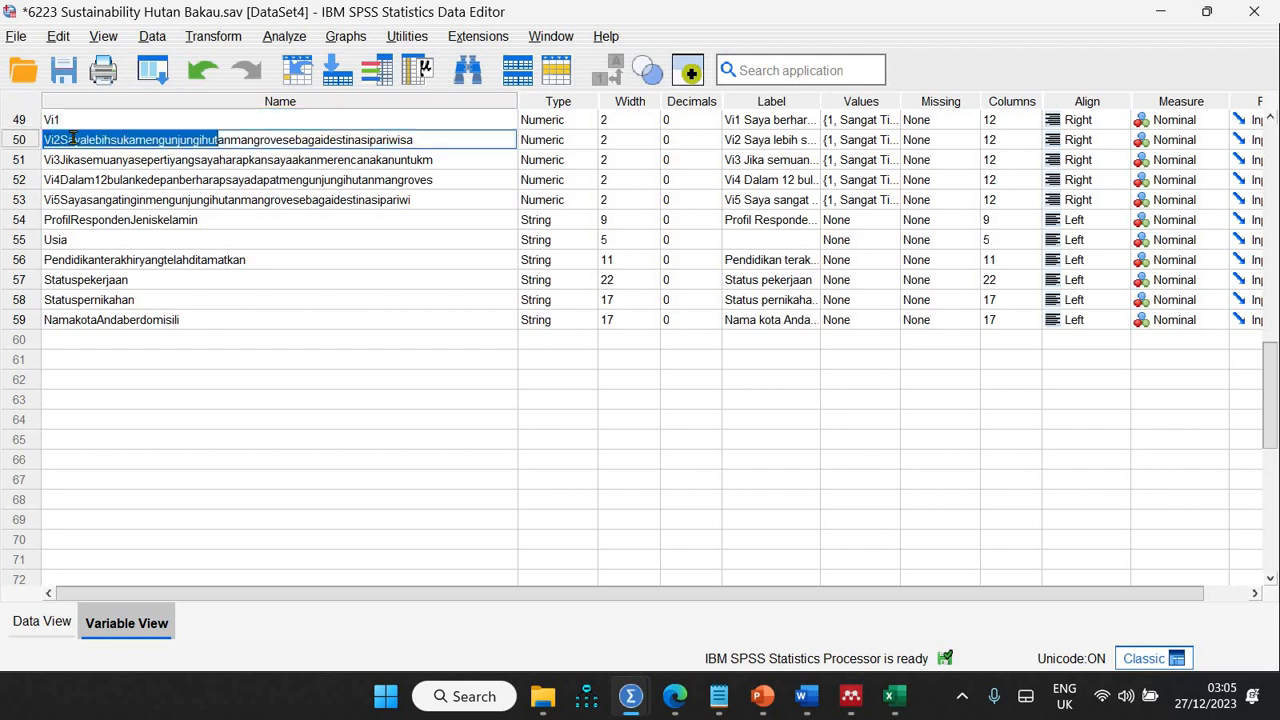
drag(62, 139, 458, 146)
key(BackSpace)
Remove the question text from the third and fourth Vi variable names, leaving Vi3 and Vi4.
double_click(78, 157)
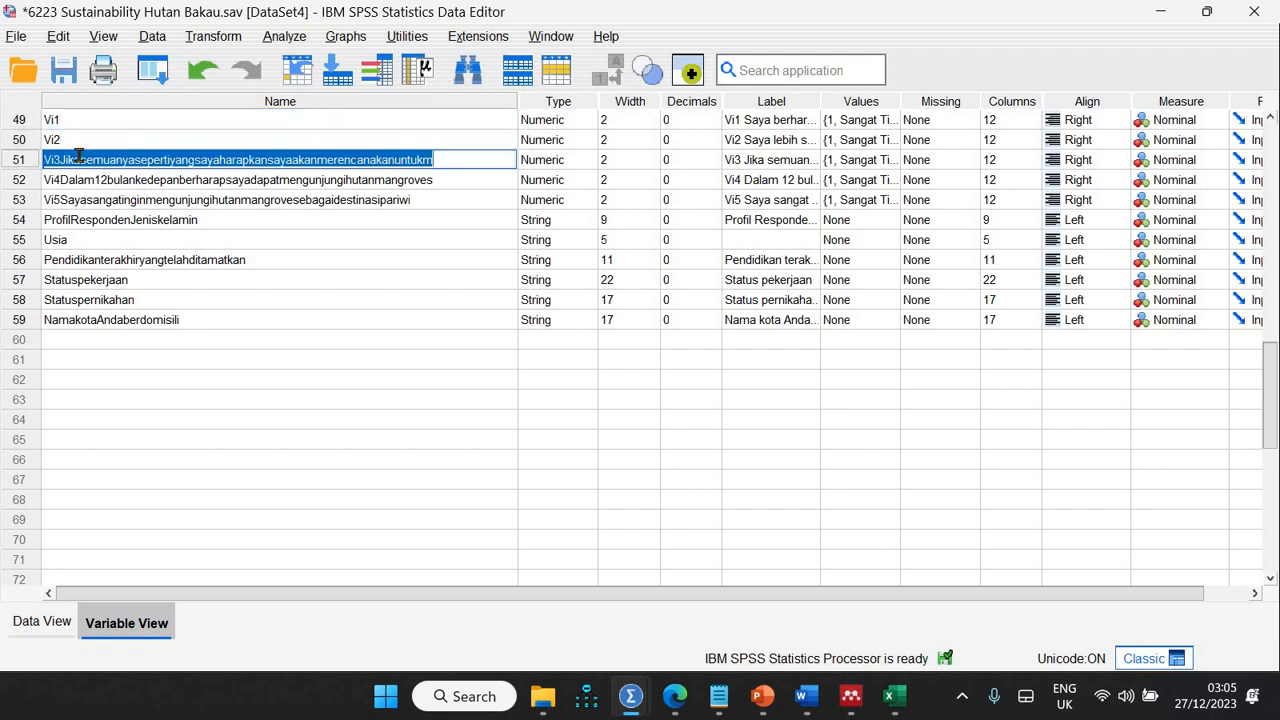
drag(62, 159, 434, 160)
key(BackSpace)
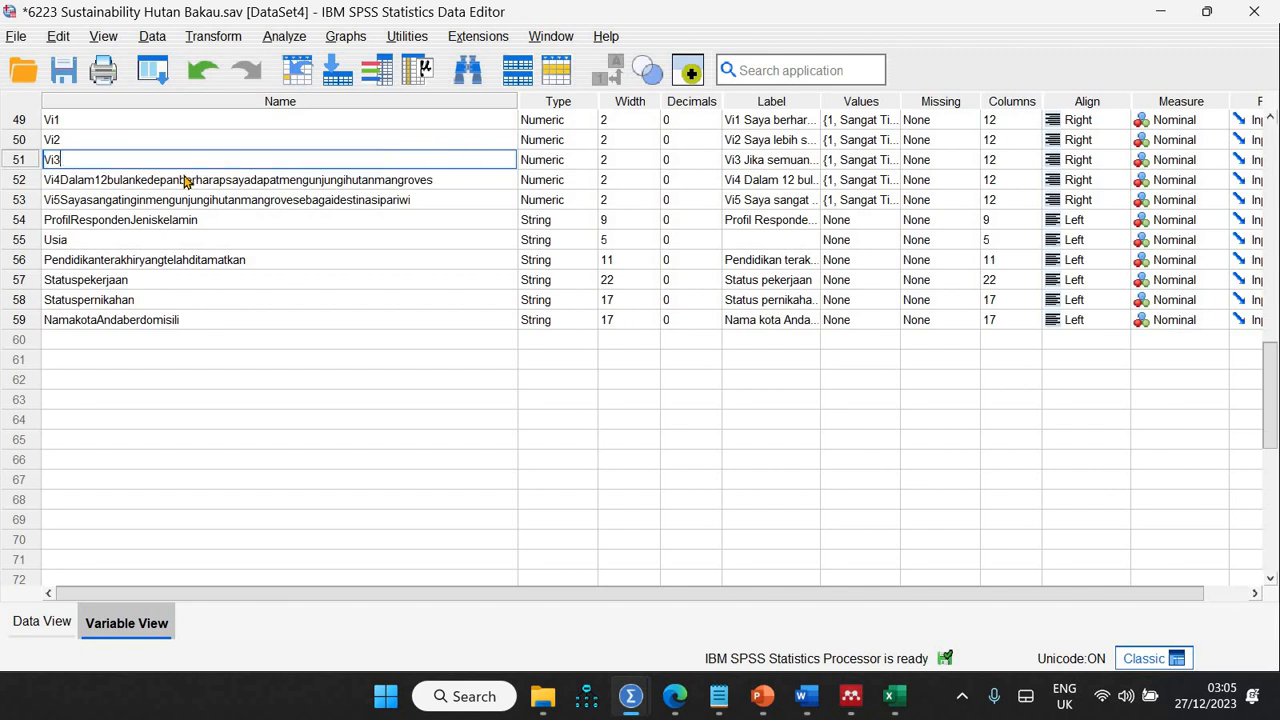
click(180, 176)
double_click(68, 176)
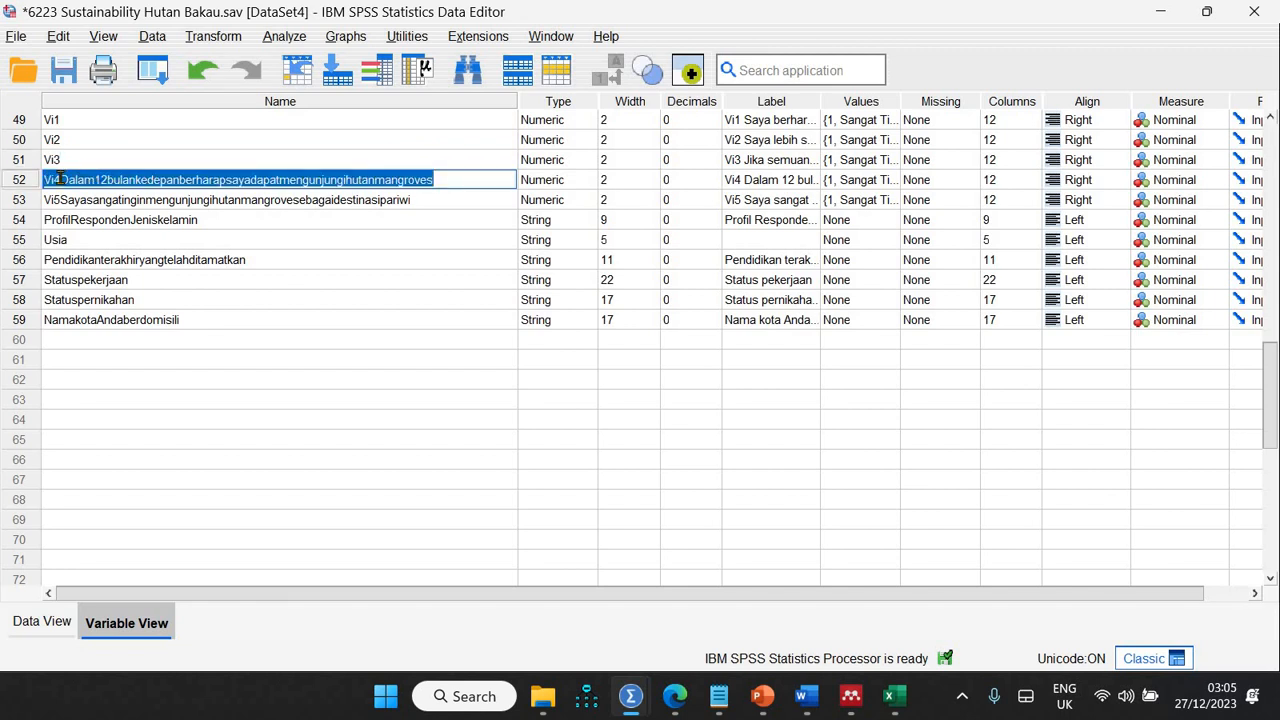
click(455, 179)
drag(455, 179, 62, 179)
key(BackSpace)
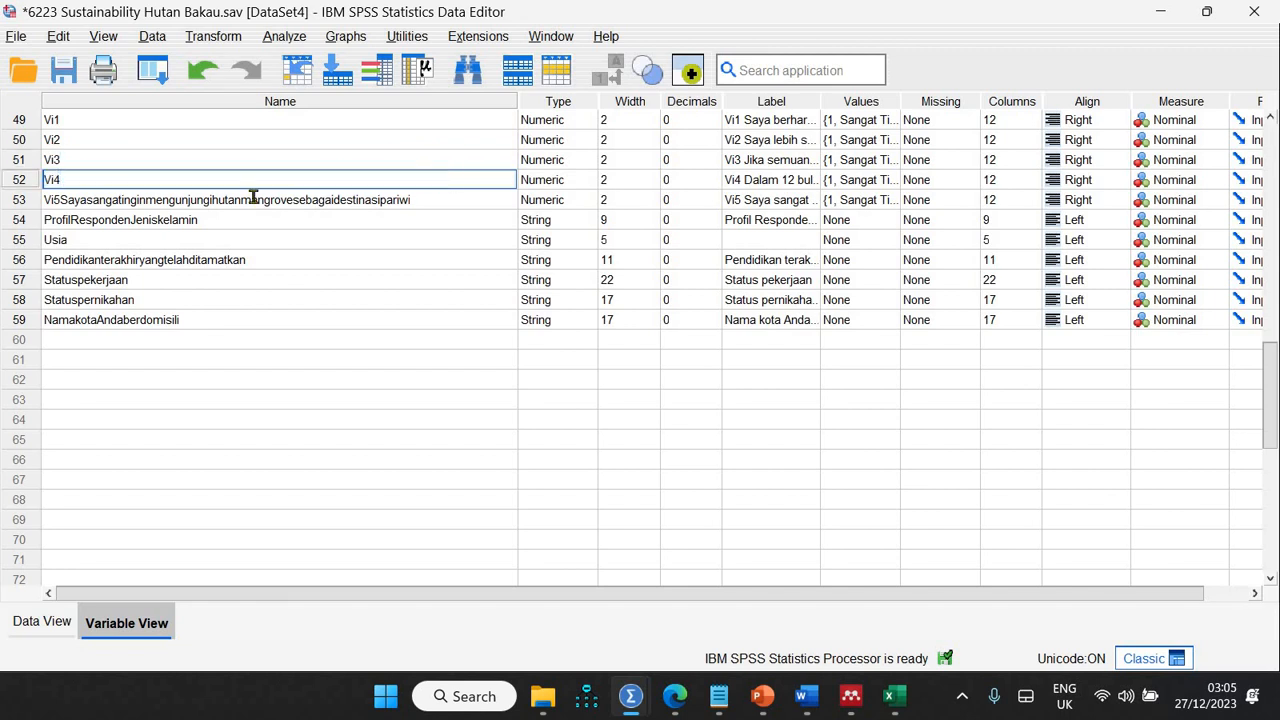
Shorten the name of the last Vi variable, Vi5Sayasangatinginmengunjungihutanmangrovesebagaidestinasipariwi, to Vi5.
click(253, 197)
double_click(88, 191)
click(457, 199)
drag(457, 199, 62, 199)
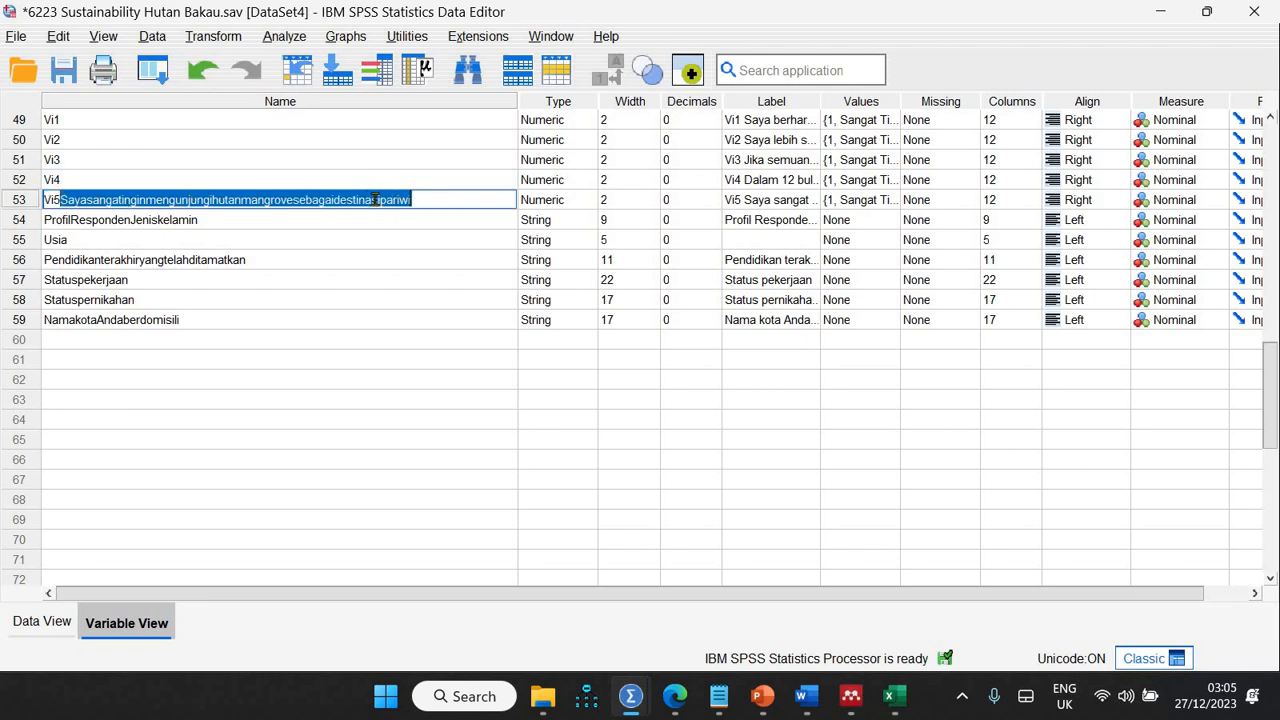
key(BackSpace)
Shorten the names of the second and third Dc variables to Dc2 and Dc3.
scroll(230, 316, up, 8)
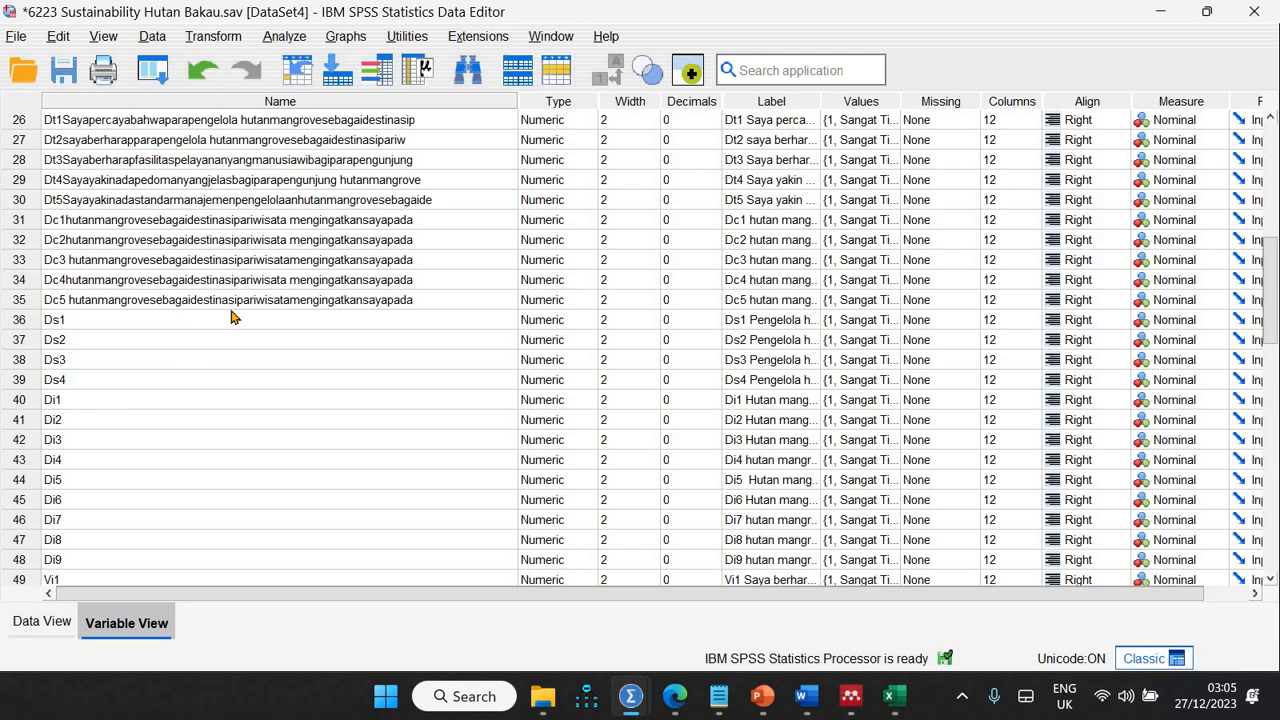
scroll(230, 316, up, 15)
scroll(232, 316, down, 8)
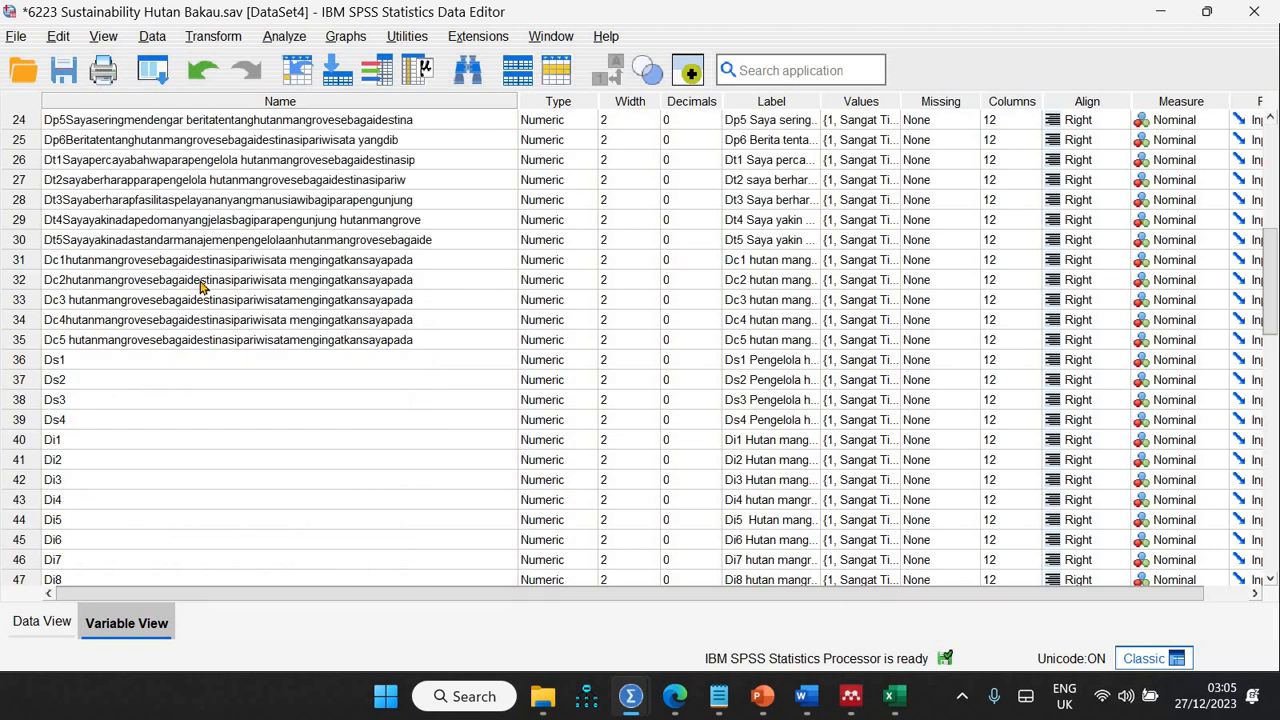
click(288, 280)
drag(288, 280, 451, 278)
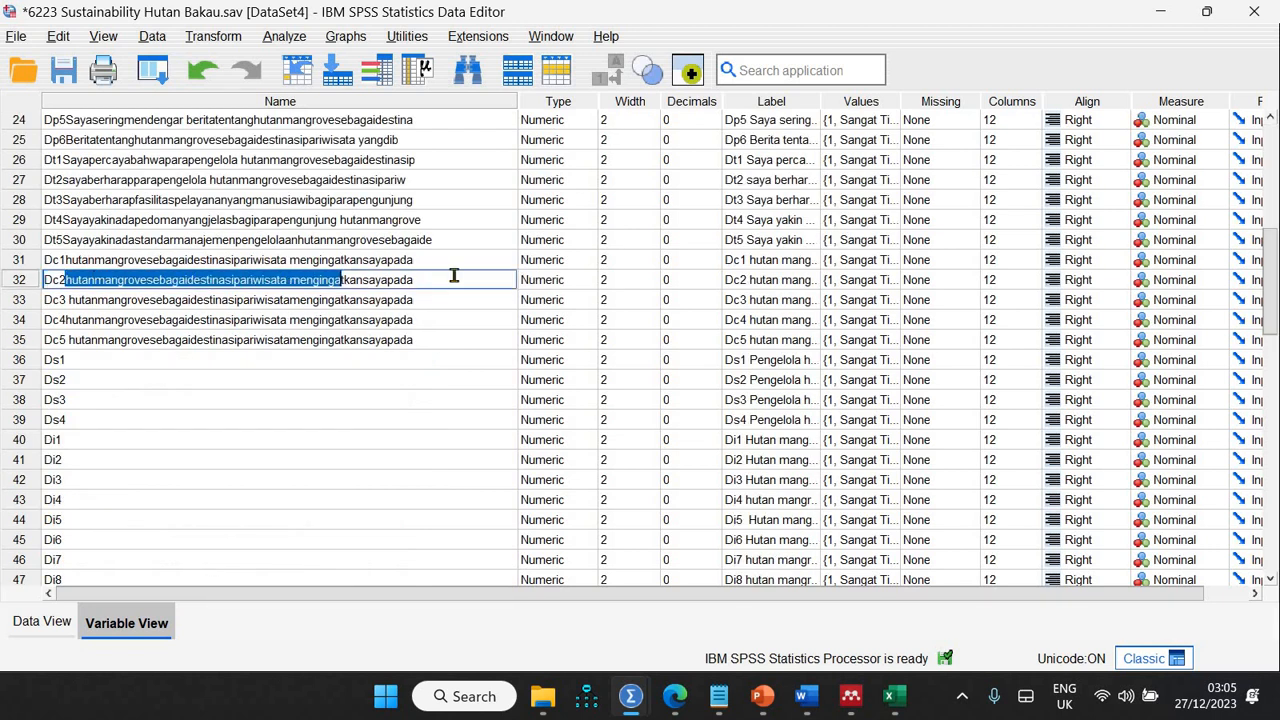
key(BackSpace)
click(244, 300)
double_click(99, 299)
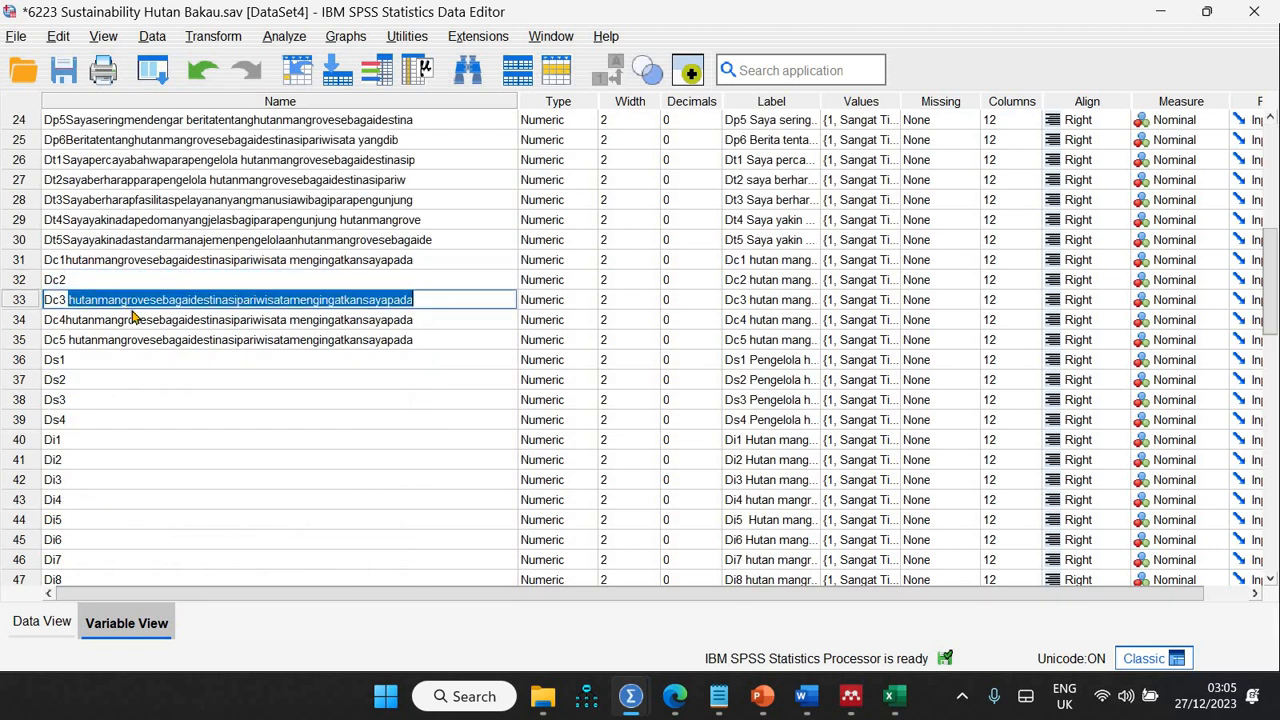
key(BackSpace)
Shorten the names of the fourth and fifth Dc variables to Dc4 and Dc5.
double_click(111, 320)
drag(140, 320, 420, 319)
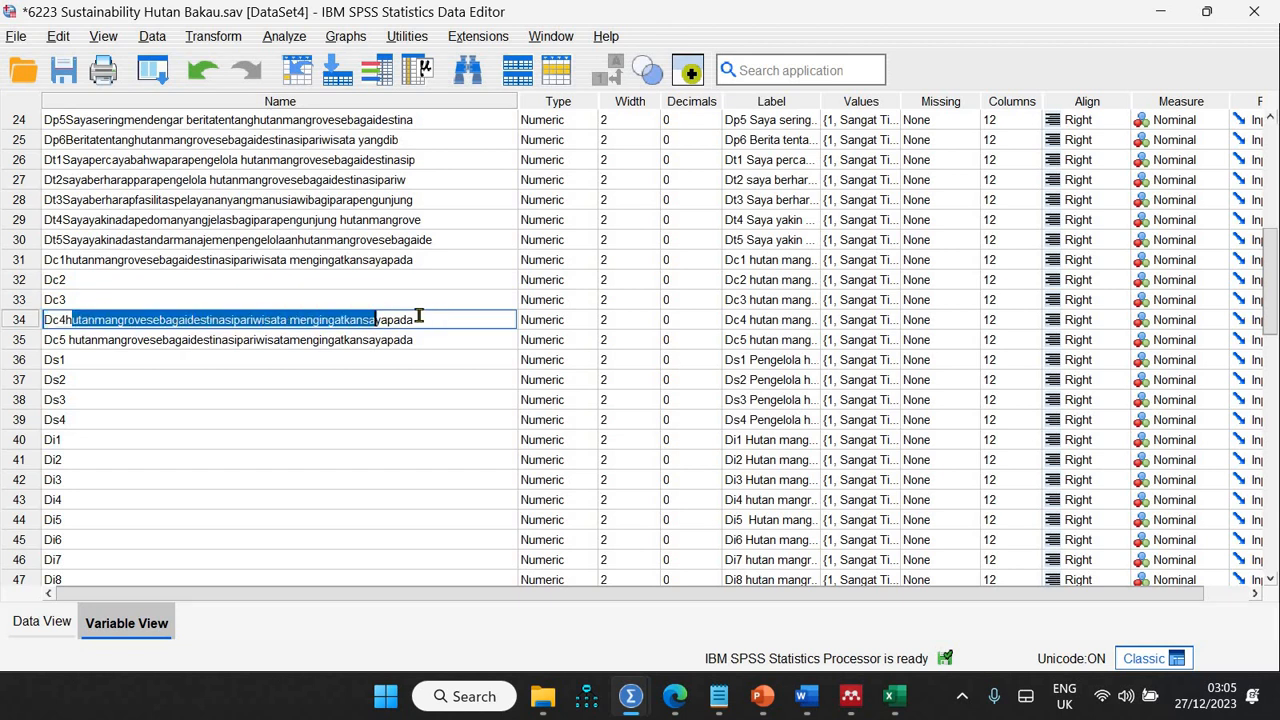
key(BackSpace)
double_click(258, 340)
drag(66, 340, 423, 338)
key(BackSpace)
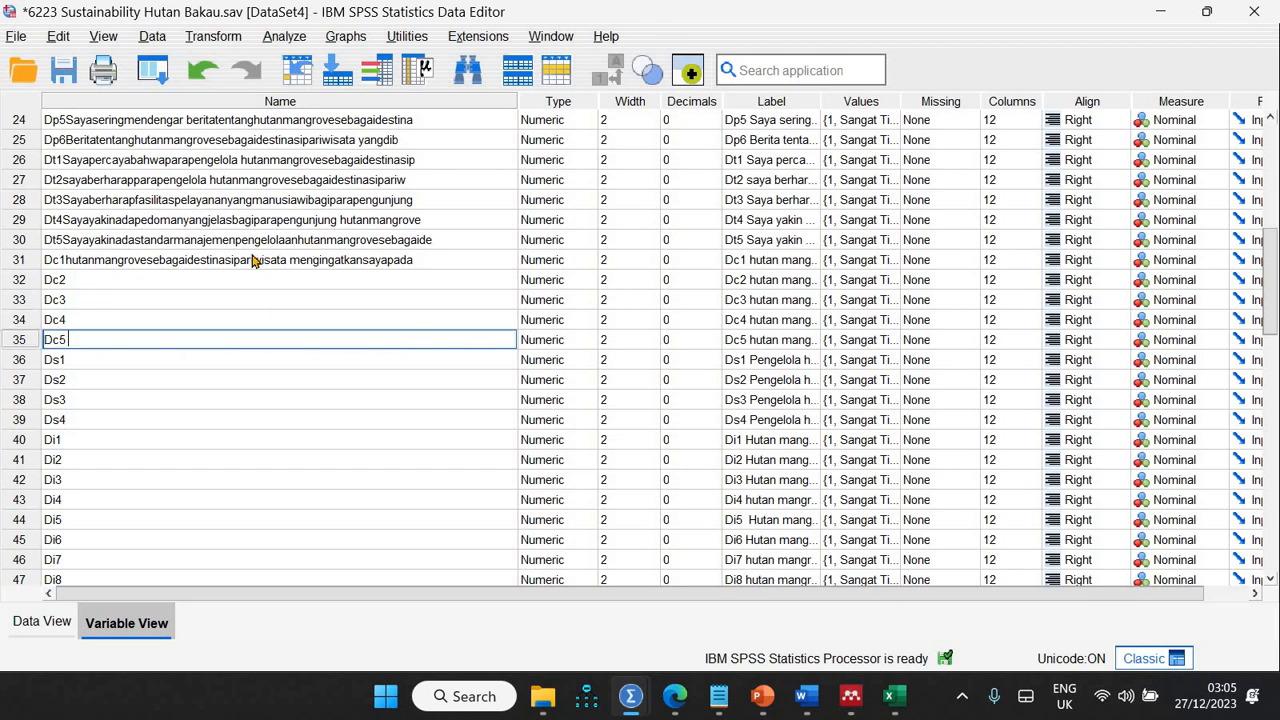
Shorten the name of the first Dc variable to Dc1.
double_click(250, 257)
drag(72, 259, 430, 250)
key(BackSpace)
Shorten the names of the fifth and fourth Dt variables to Dt5 and Dt4.
double_click(308, 239)
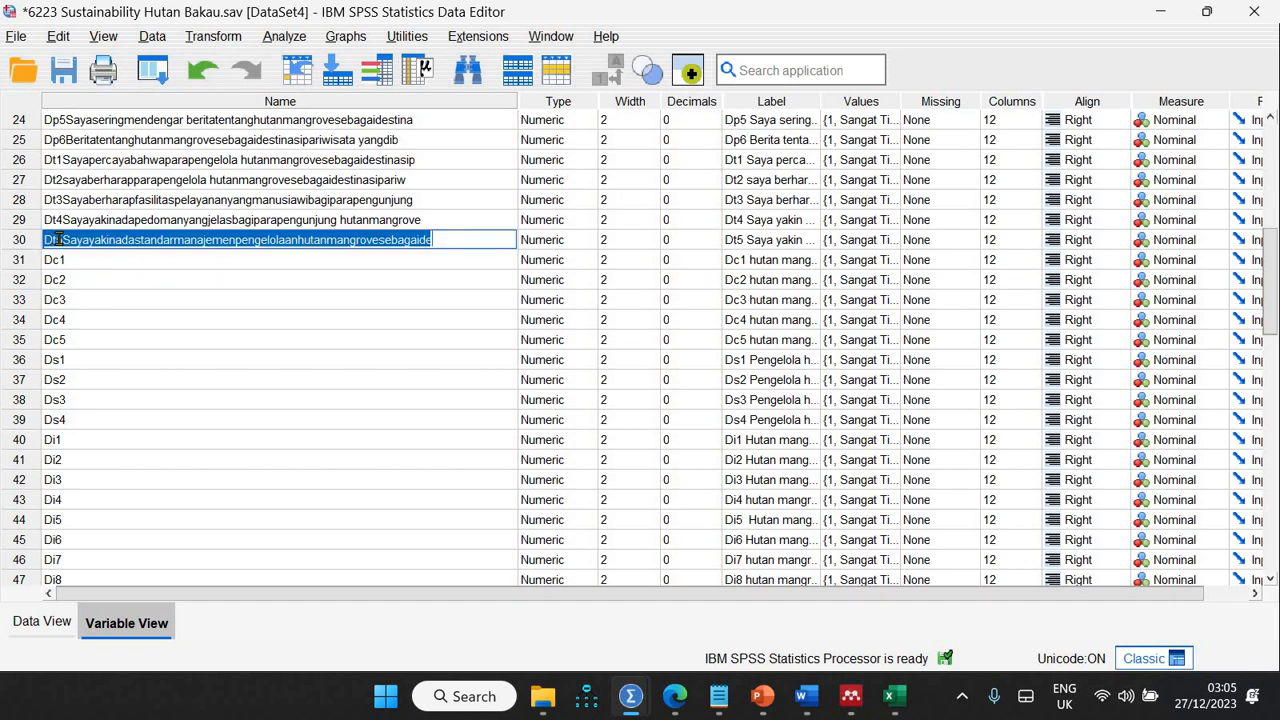
drag(62, 240, 486, 240)
key(BackSpace)
double_click(187, 219)
drag(187, 219, 62, 219)
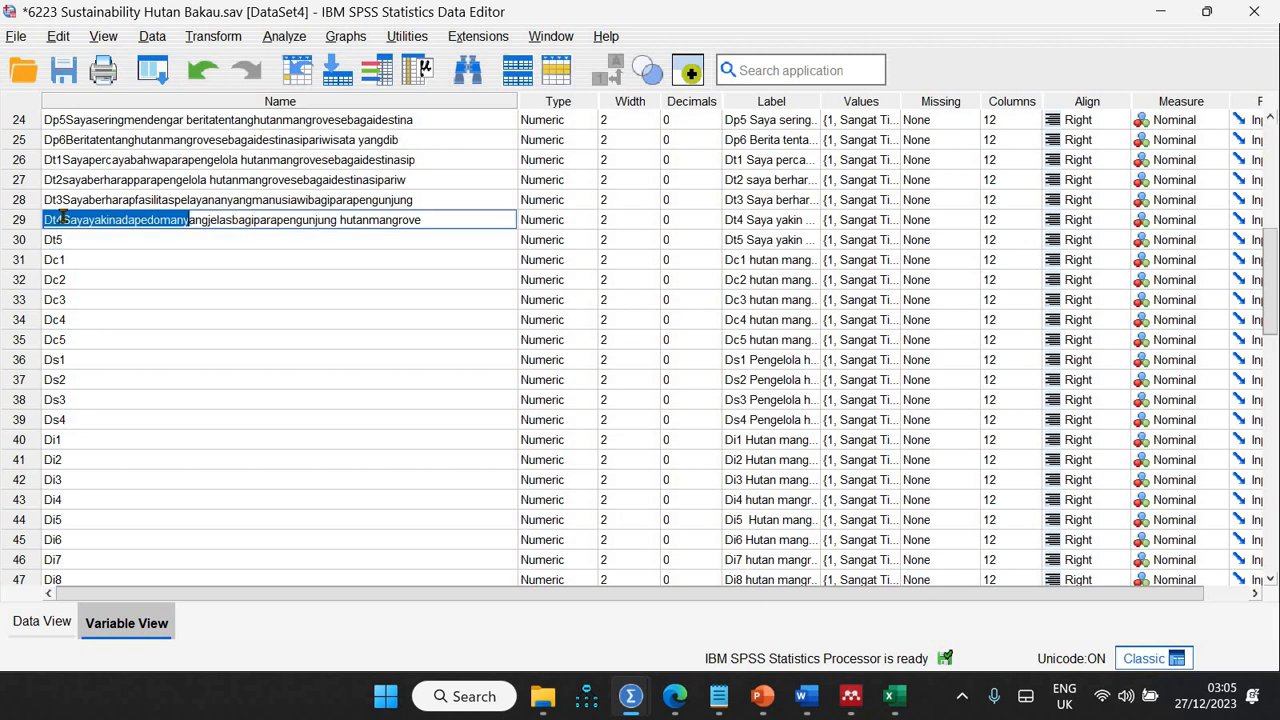
drag(340, 217, 437, 217)
key(BackSpace)
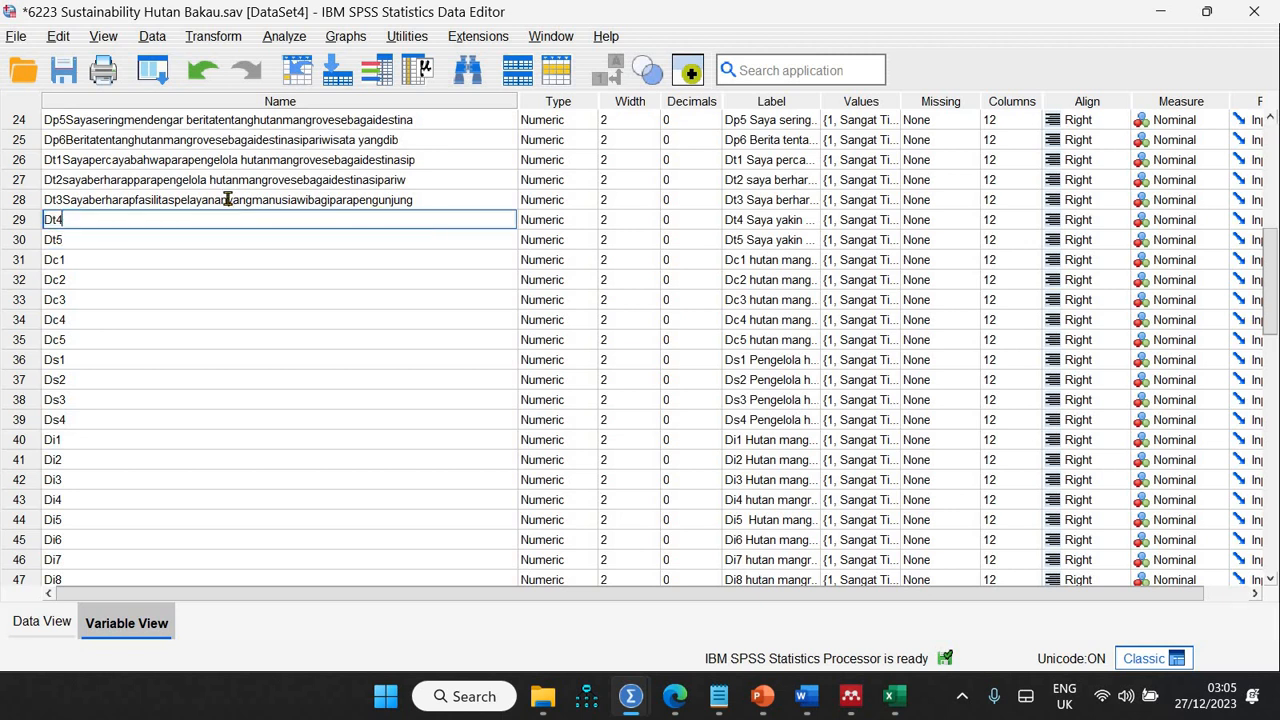
Shorten the names of the third and second Dt variables to Dt3 and Dt2.
double_click(229, 199)
drag(65, 196, 459, 208)
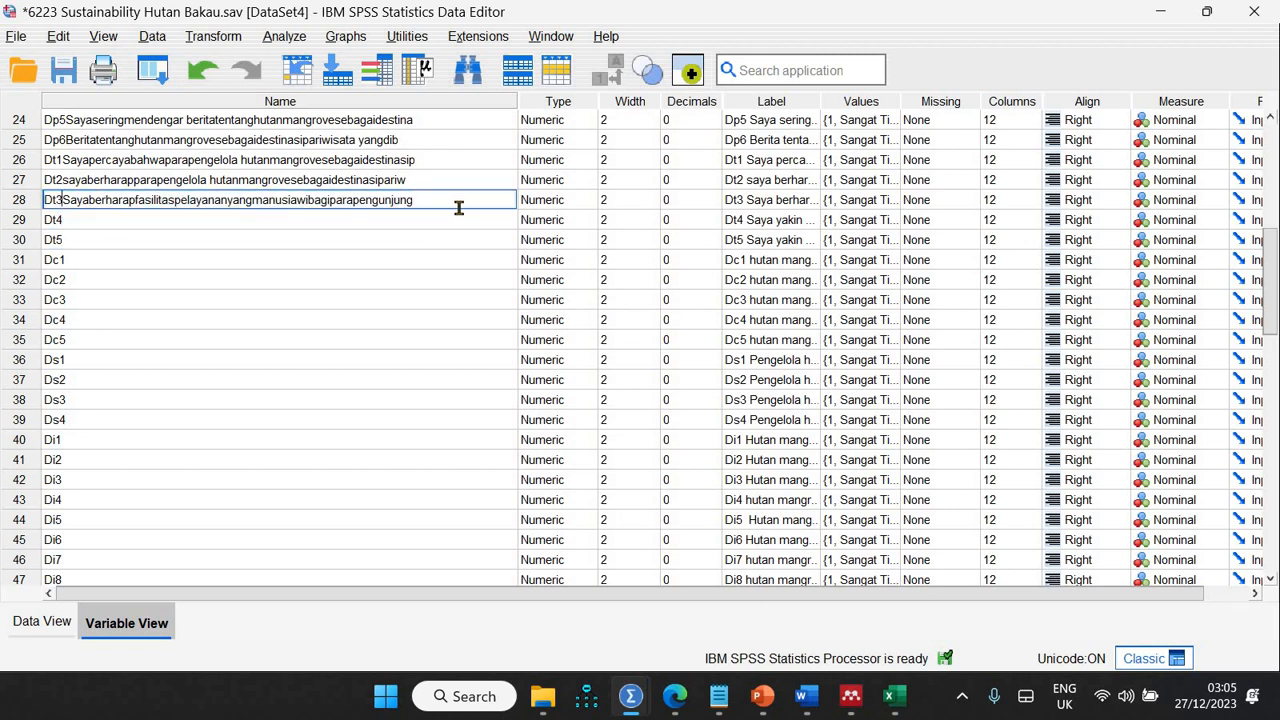
key(BackSpace)
double_click(227, 178)
drag(60, 178, 423, 177)
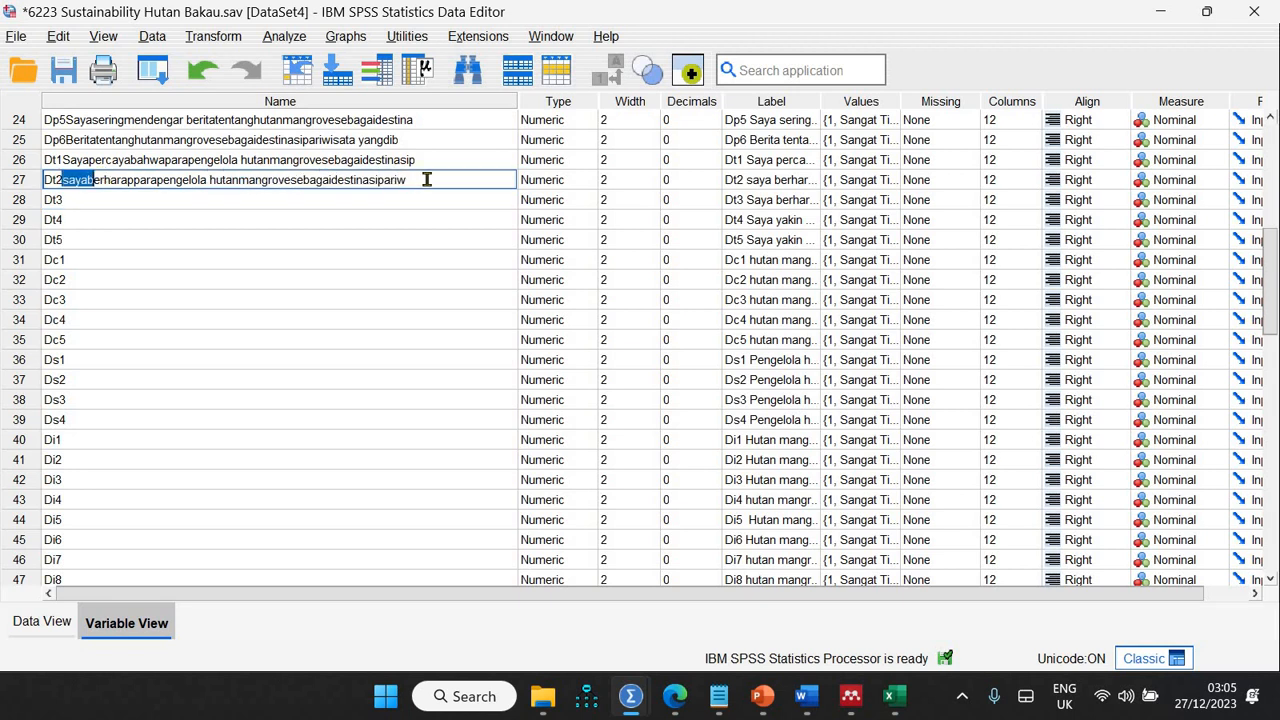
key(BackSpace)
Shorten the name of the first Dt variable to Dt1 and of the sixth Dp variable to Dp6.
double_click(86, 160)
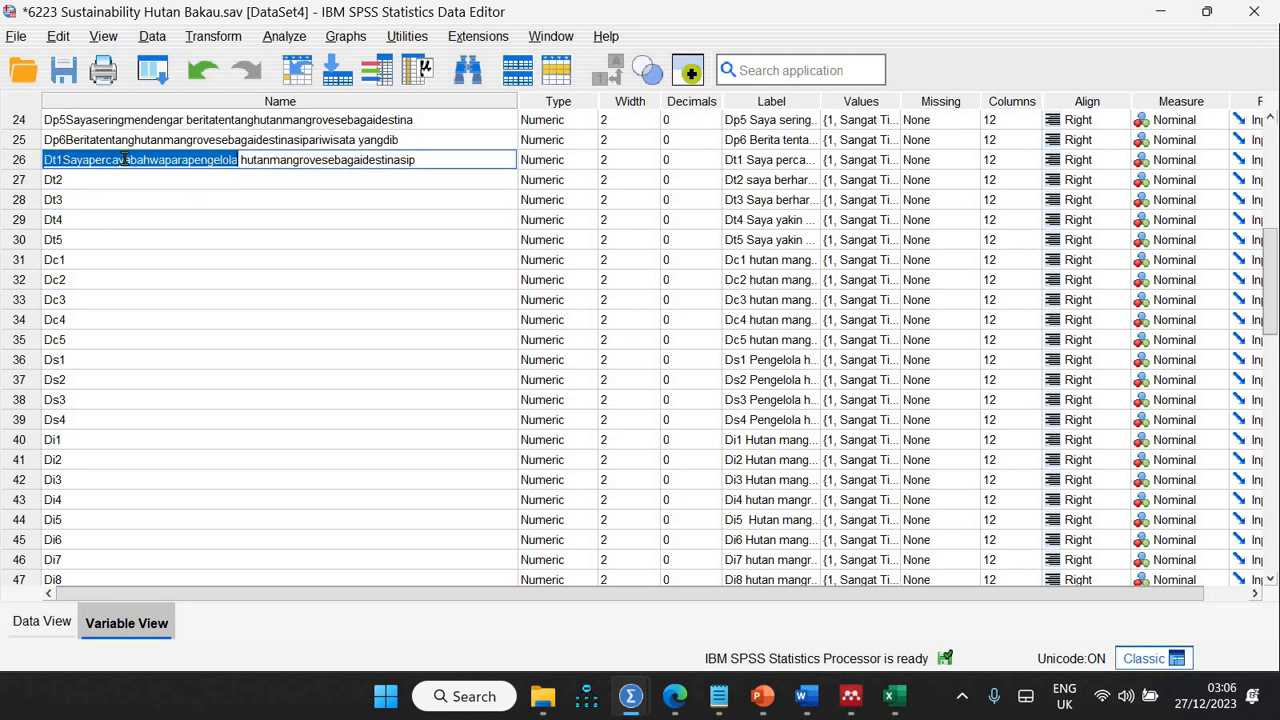
drag(62, 160, 441, 159)
key(BackSpace)
double_click(310, 140)
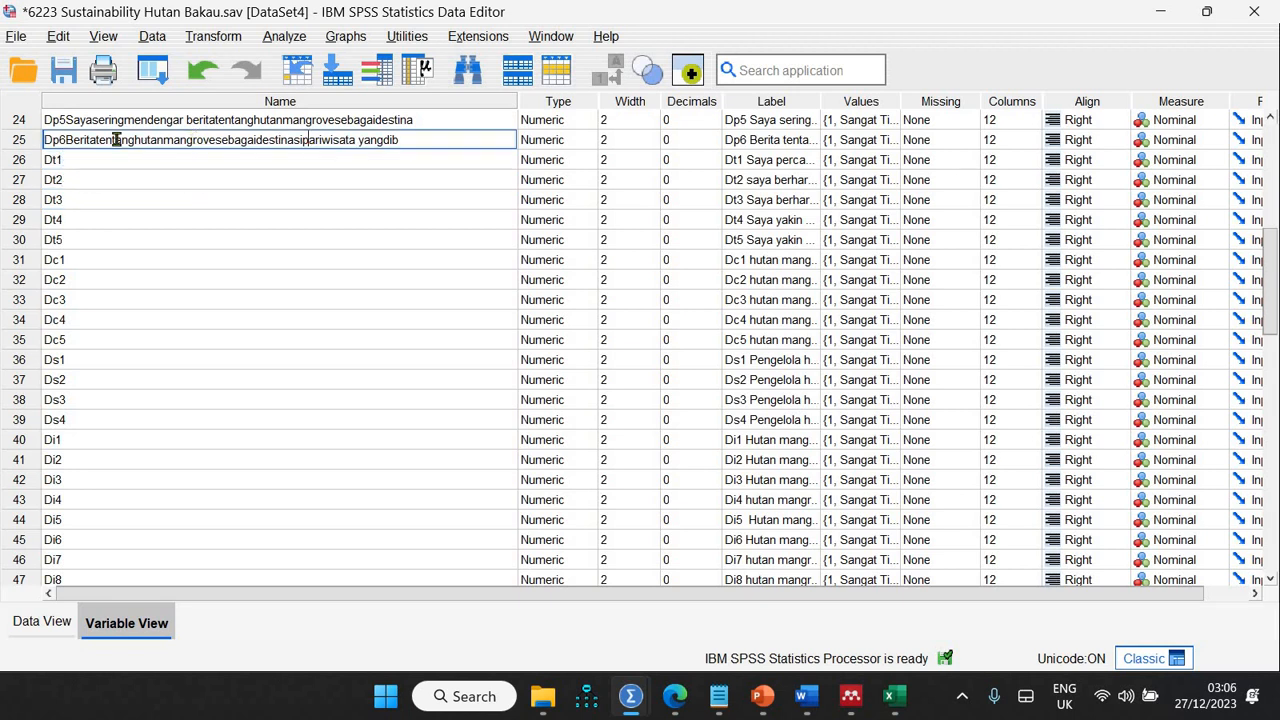
drag(308, 140, 423, 140)
click(408, 140)
key(BackSpace)
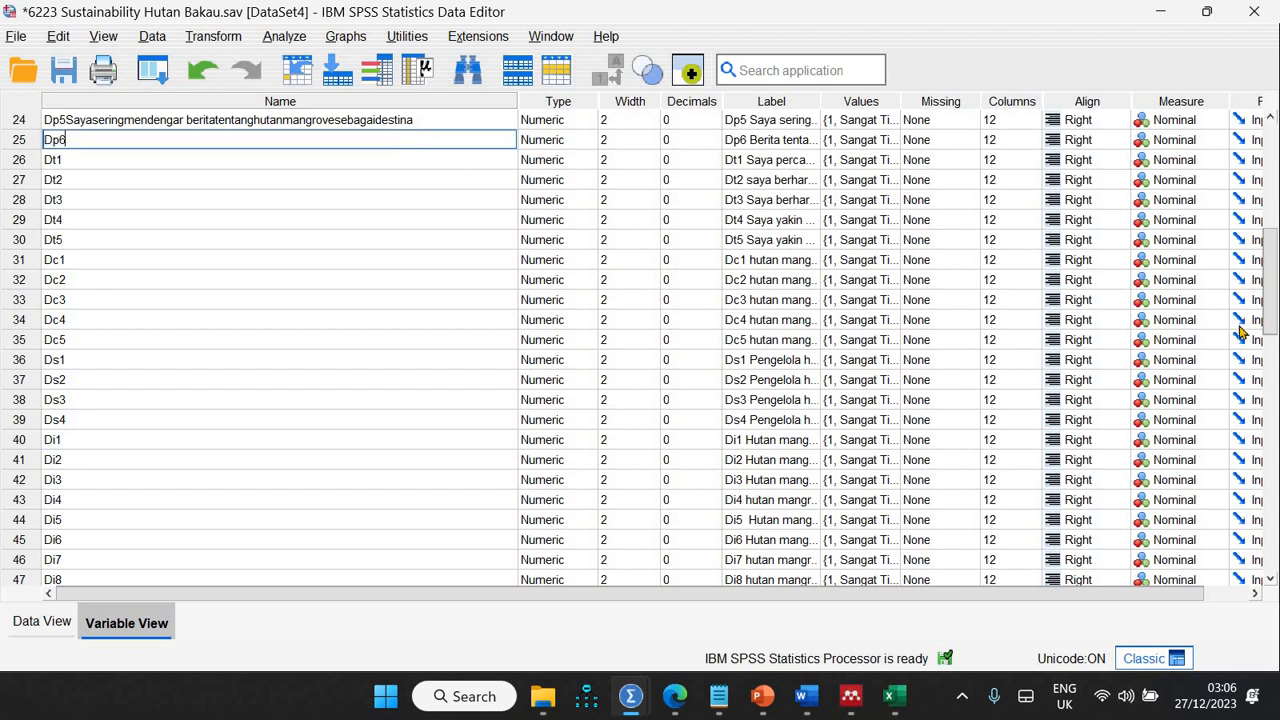
Shorten the names of the second and third Dp variables to Dp2 and Dp3.
scroll(178, 314, up, 5)
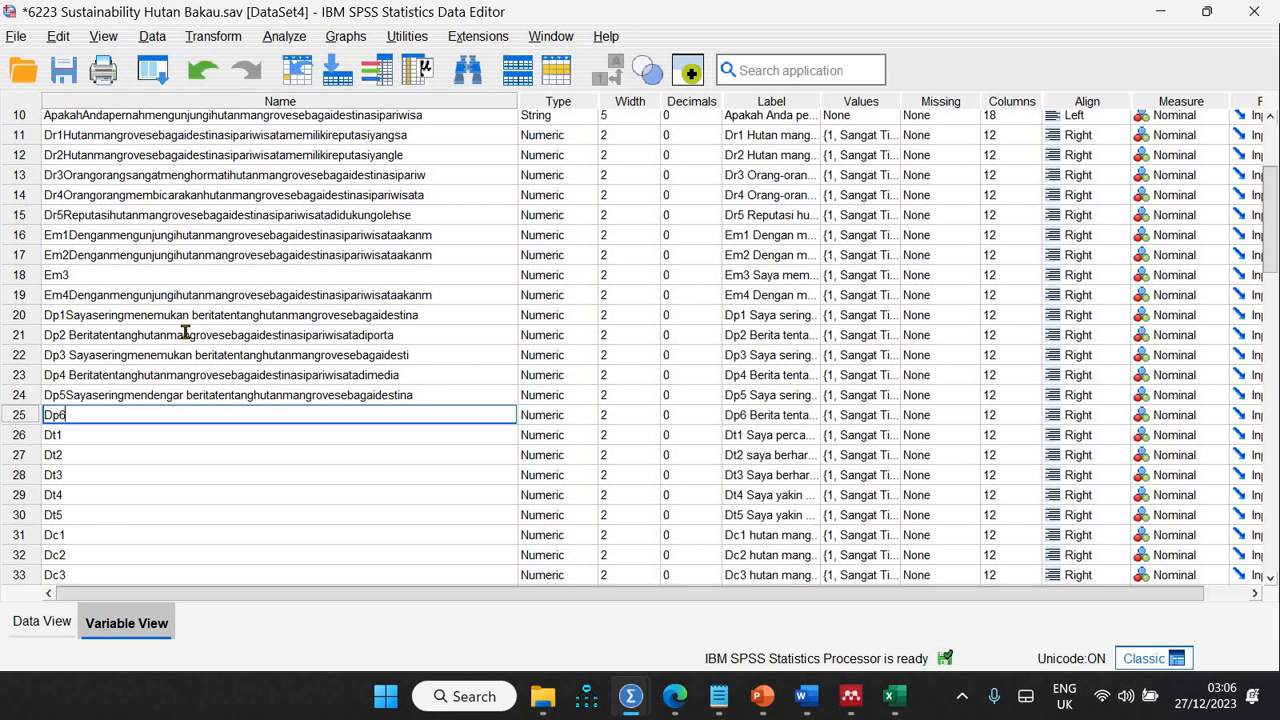
double_click(185, 335)
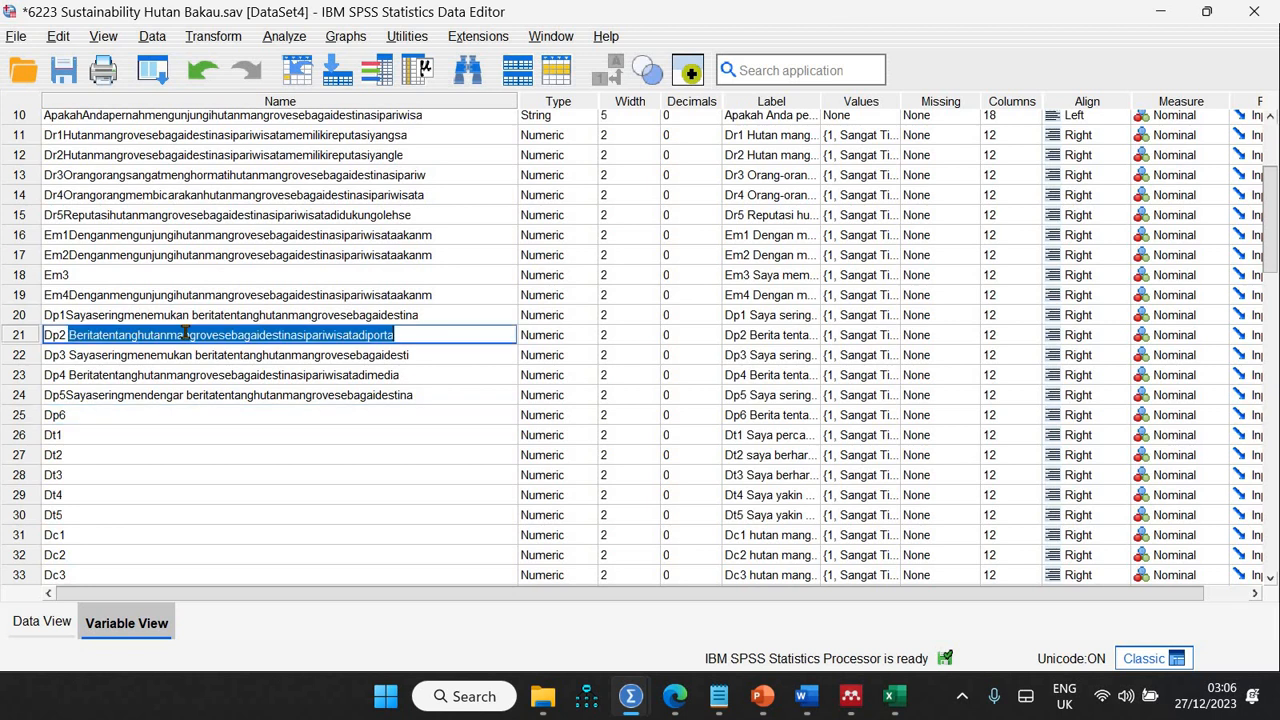
key(BackSpace)
double_click(171, 357)
key(BackSpace)
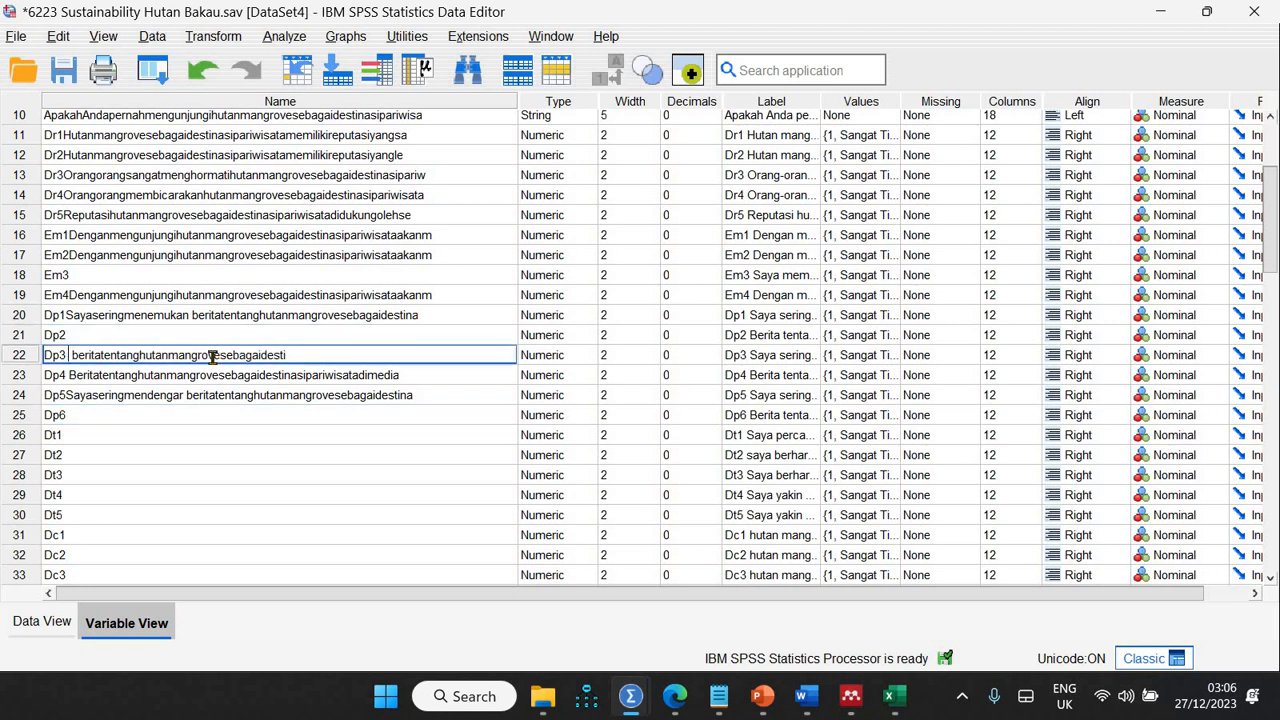
double_click(214, 356)
key(BackSpace)
Shorten the names of the fourth and fifth Dp variables to Dp4 and Dp5.
double_click(192, 375)
key(BackSpace)
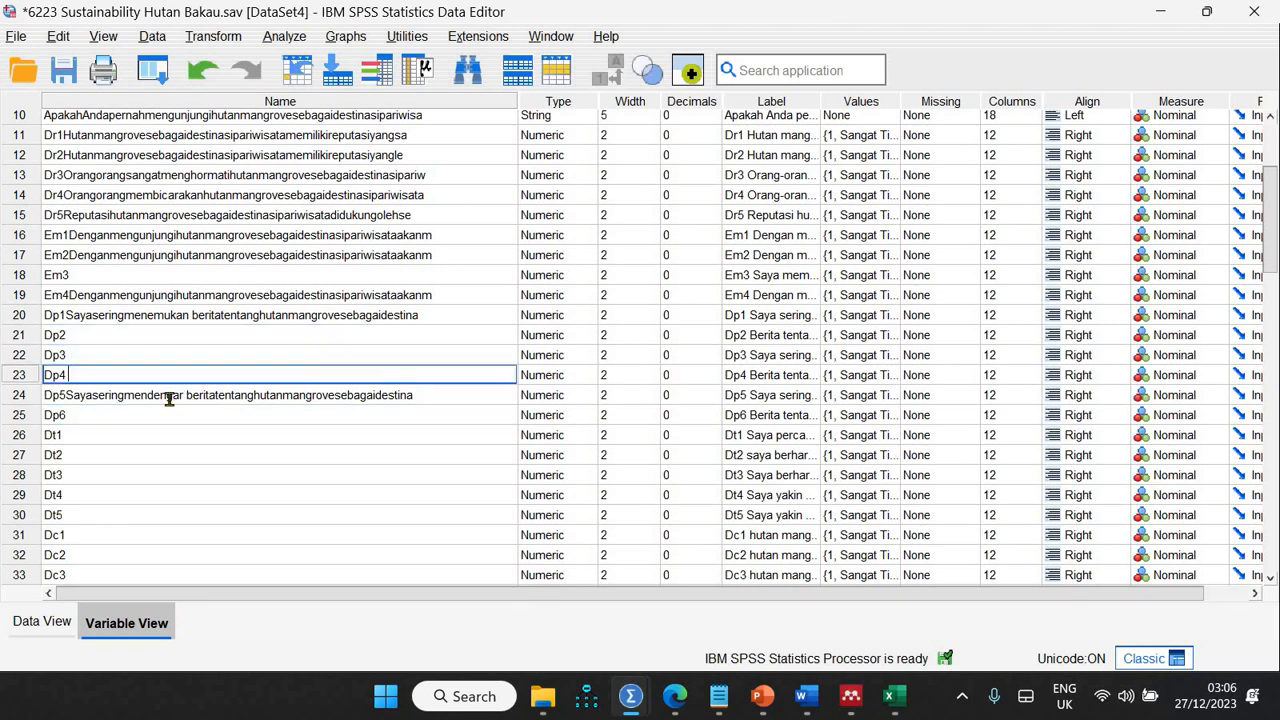
double_click(168, 396)
drag(380, 395, 435, 392)
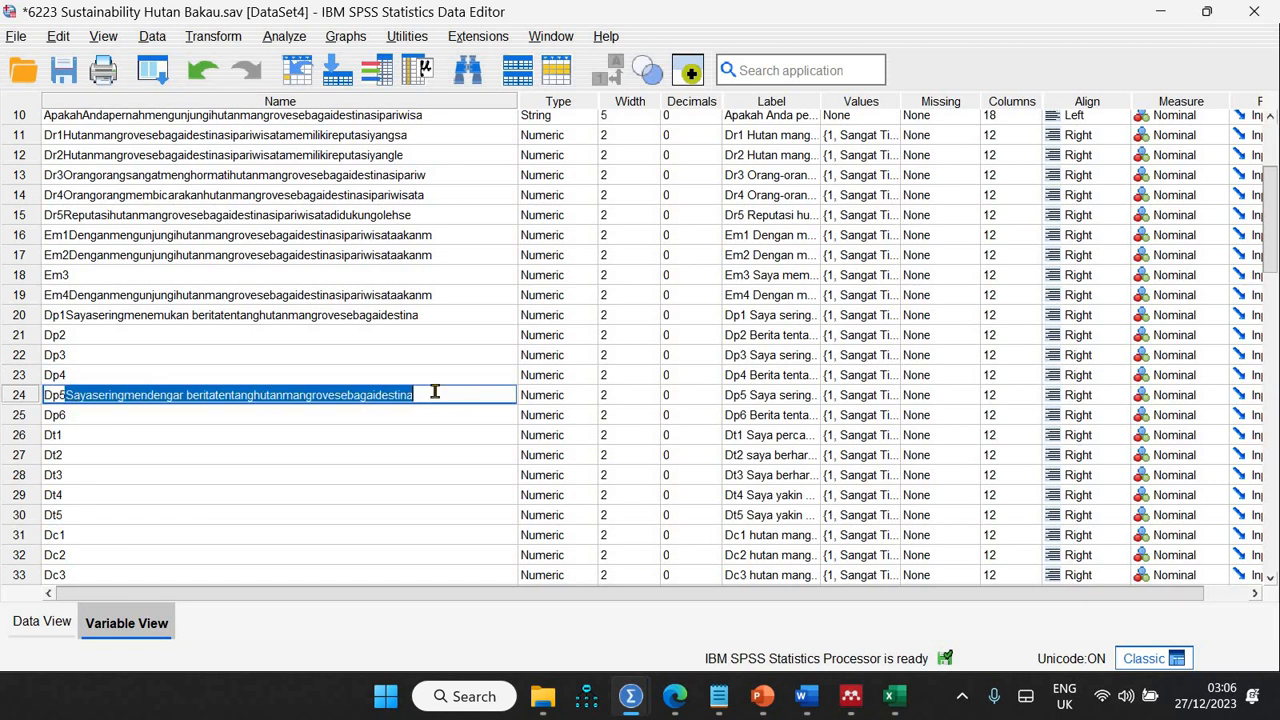
key(BackSpace)
Shorten the name of the first Dp variable, Dp1Sayaseringmenemukan beritatentanghutanmangrovesebagaidestina, to Dp1.
double_click(225, 315)
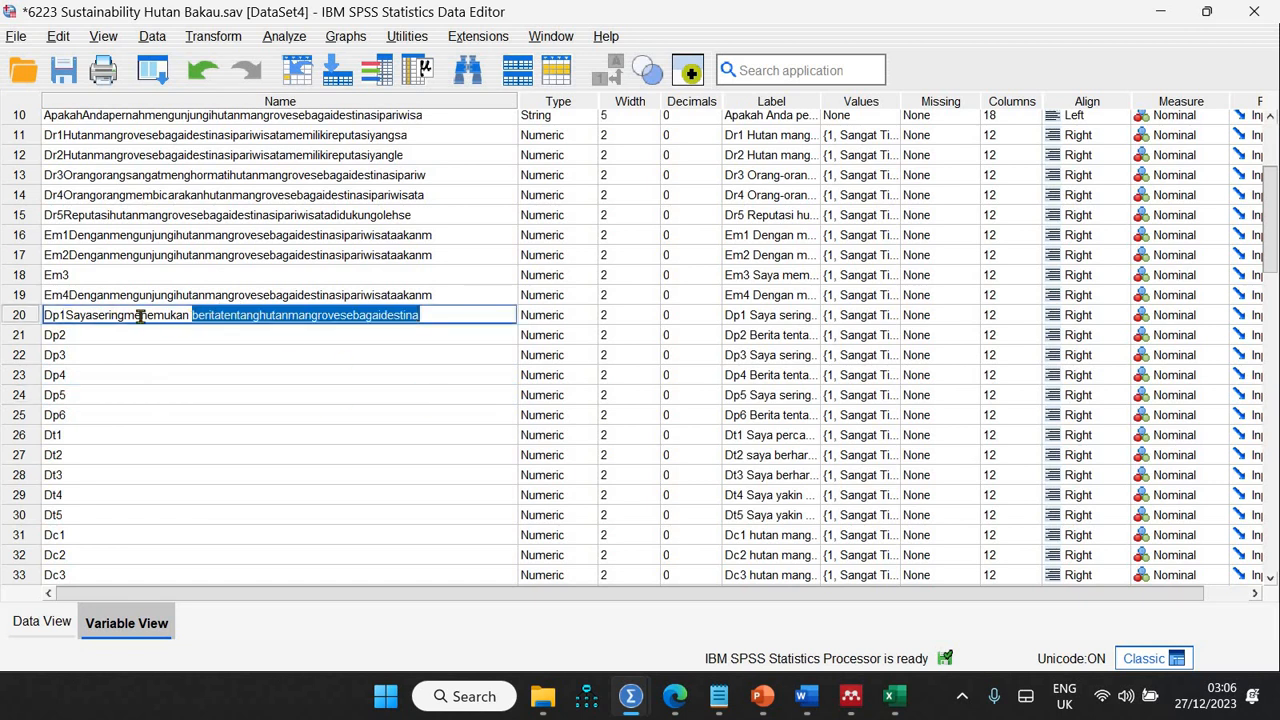
key(BackSpace)
double_click(70, 314)
drag(65, 314, 241, 314)
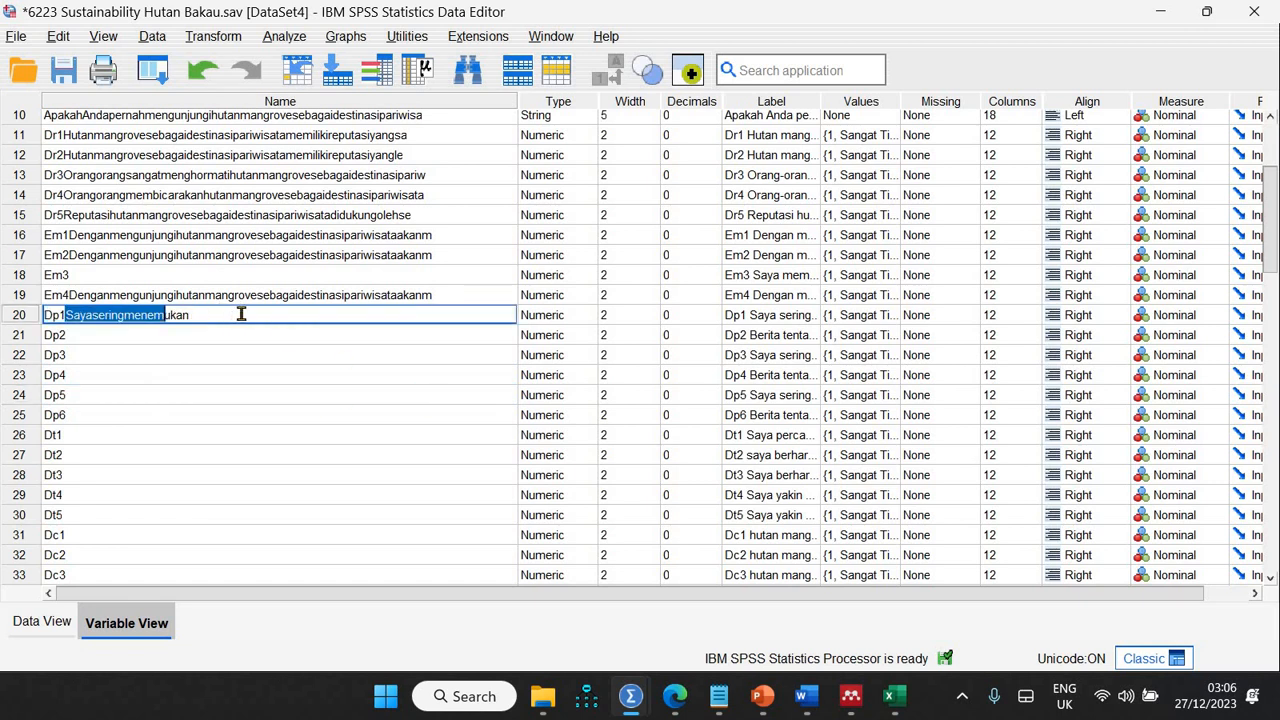
key(BackSpace)
Shorten the three remaining long Em variable names to Em4, Em2 and Em1.
double_click(155, 293)
drag(70, 294, 470, 294)
key(BackSpace)
double_click(227, 254)
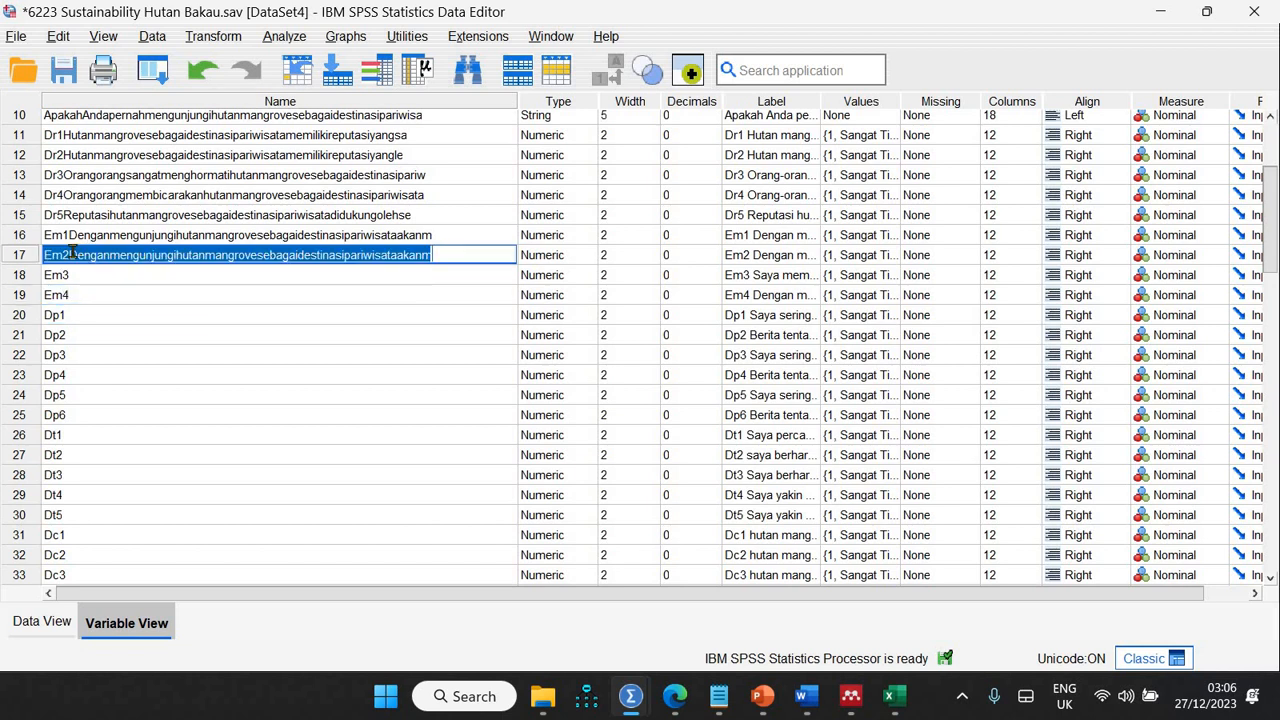
drag(68, 254, 449, 254)
key(BackSpace)
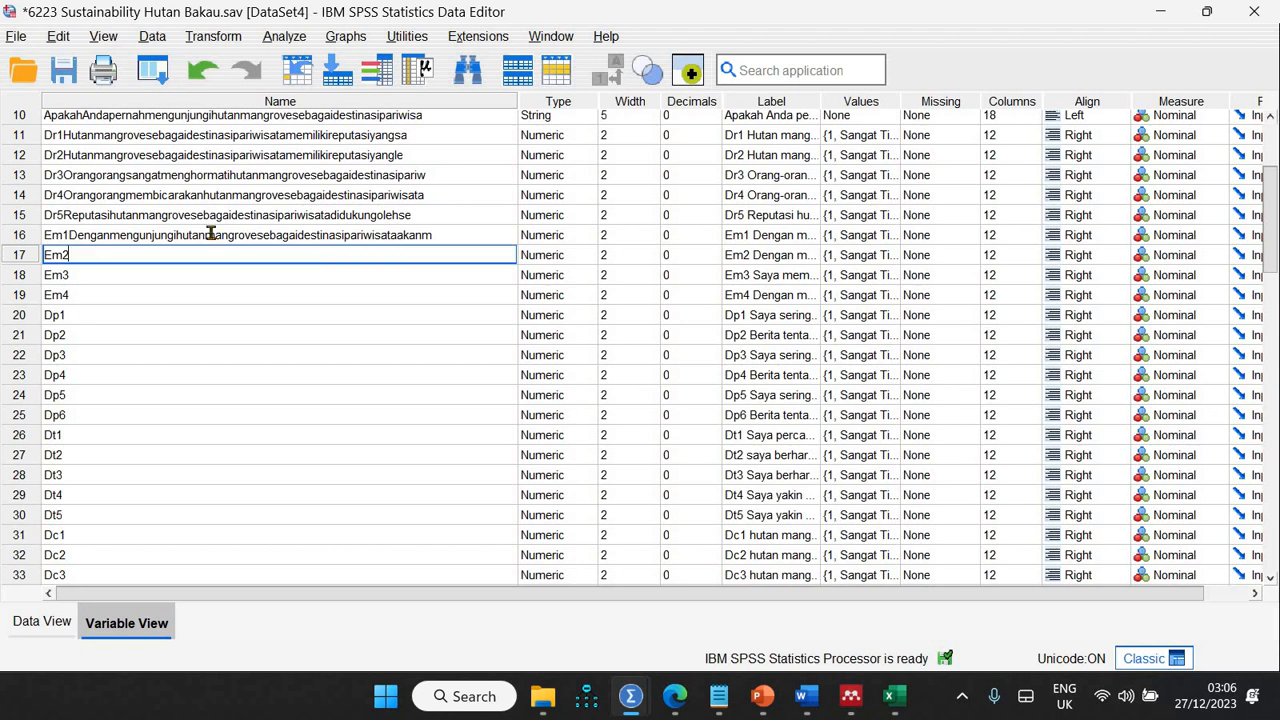
double_click(214, 235)
drag(71, 235, 443, 236)
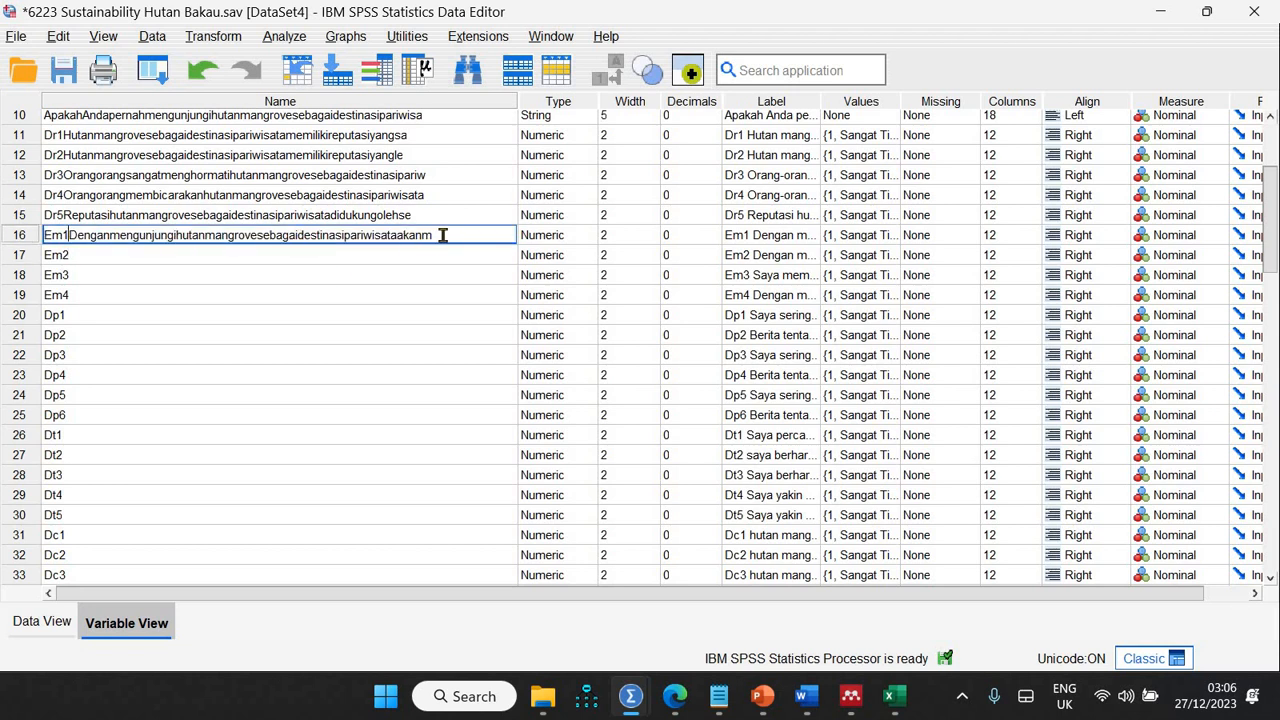
key(BackSpace)
Shorten the names of the fifth and fourth Dr variables to Dr5 and Dr4.
double_click(240, 214)
drag(240, 214, 65, 216)
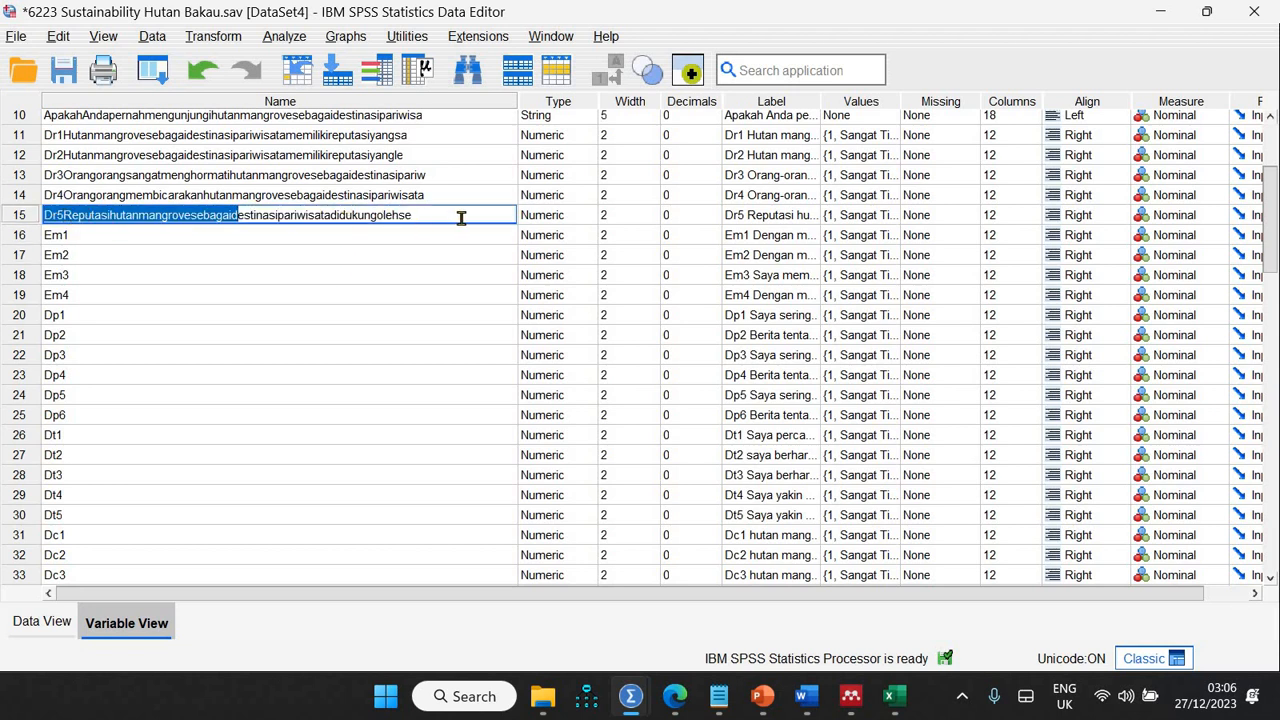
drag(460, 214, 65, 215)
key(BackSpace)
double_click(232, 195)
shift+click(46, 195)
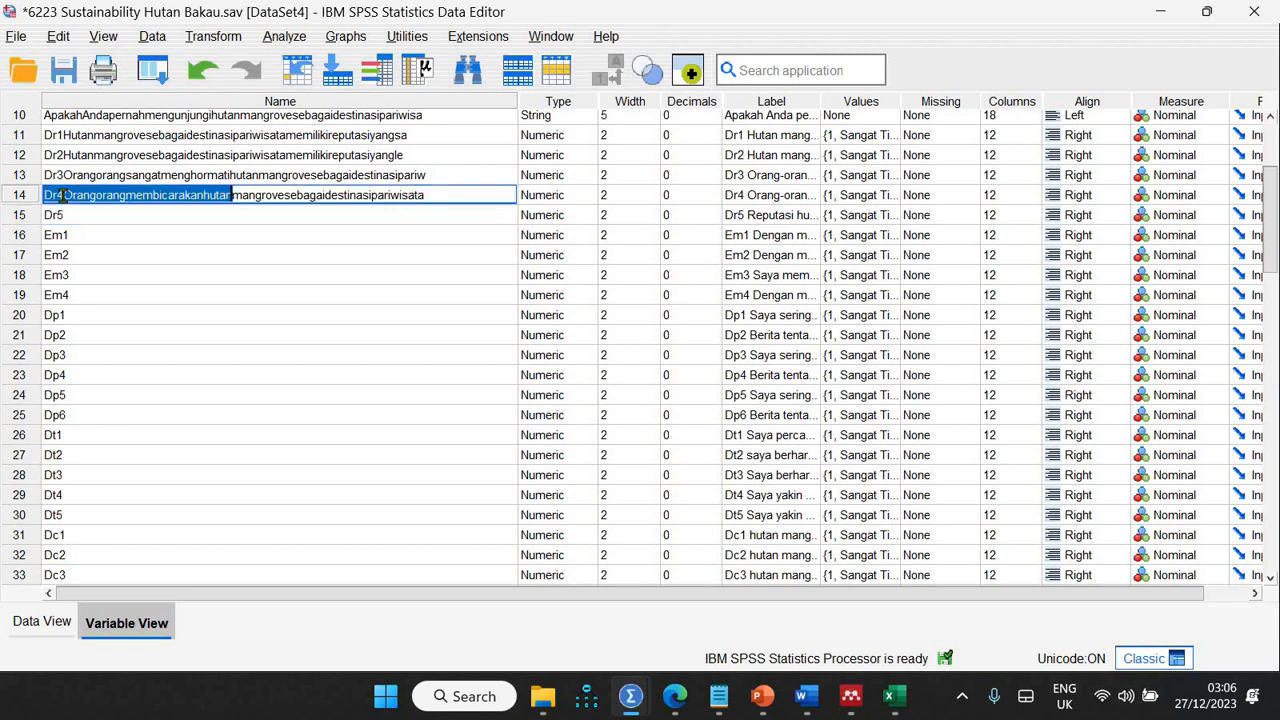
click(62, 195)
shift+click(449, 200)
key(BackSpace)
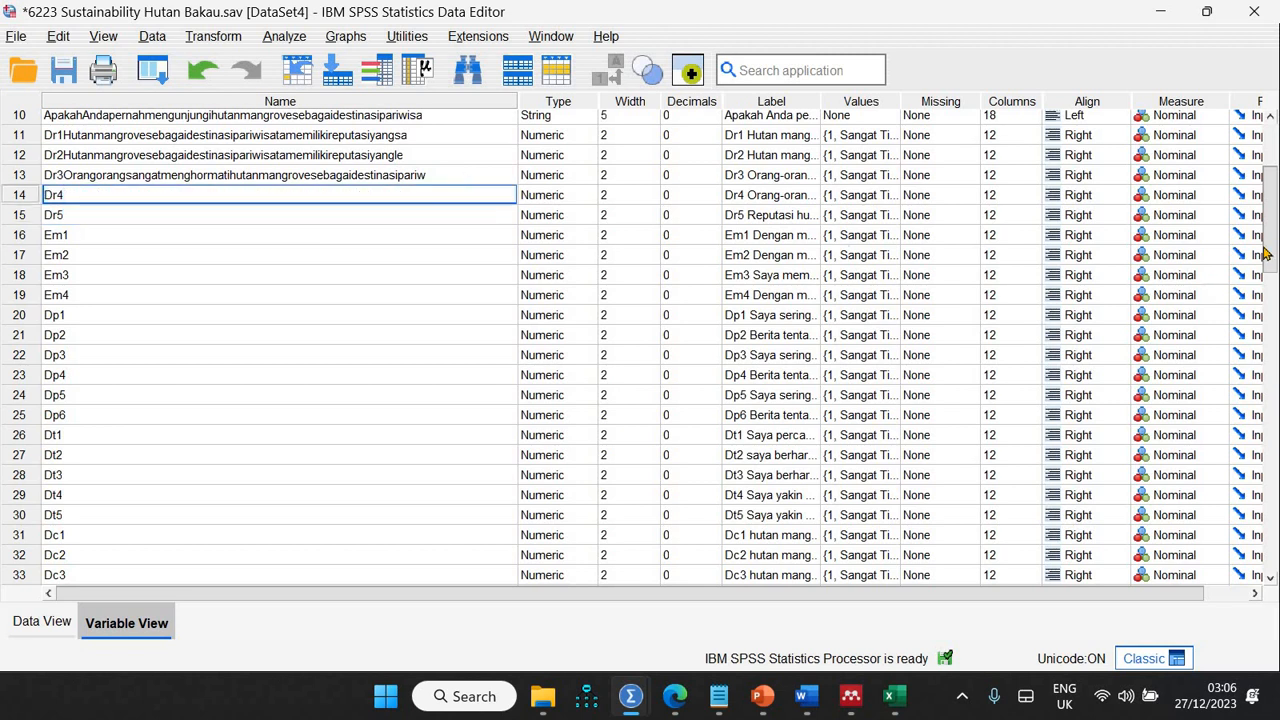
Shorten the name of the first Dr variable, Dr1Hutanmangrovesebagaidestinasipariwisatamemilikireputasiyangsa, to Dr1.
drag(1270, 240, 1200, 148)
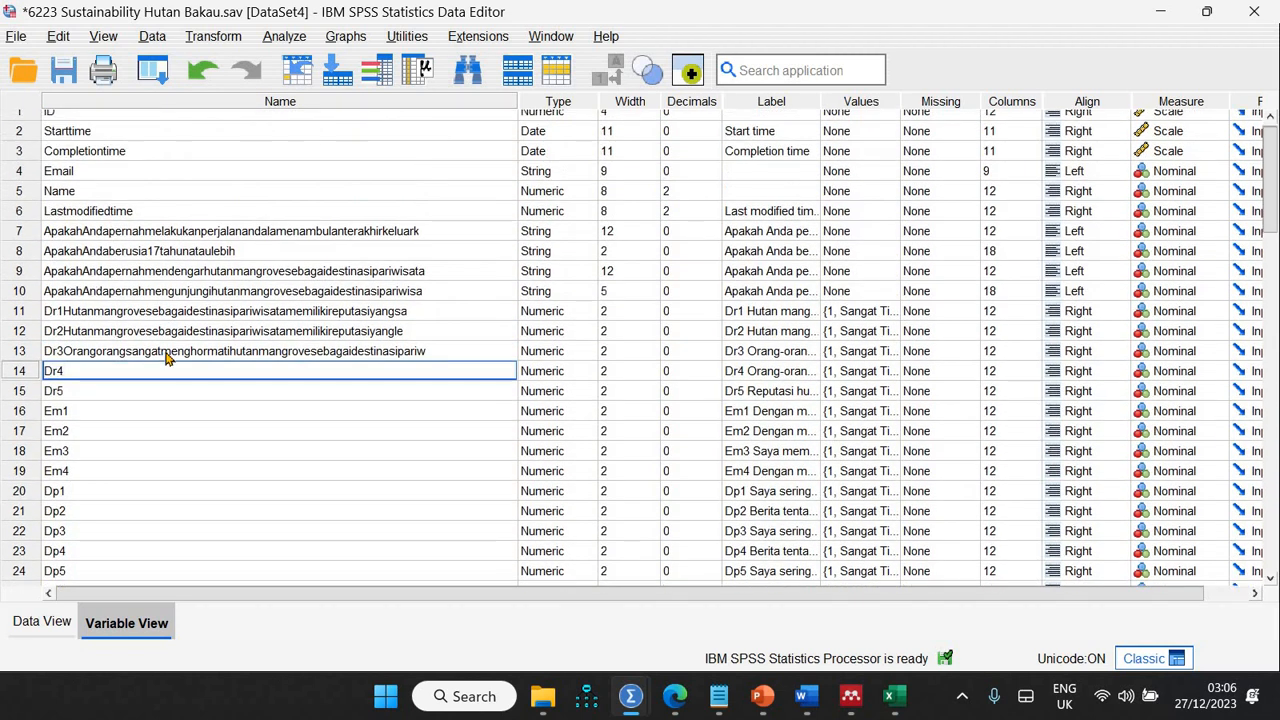
double_click(189, 311)
drag(76, 311, 452, 312)
key(BackSpace)
key(BackSpace)
key(BackSpace)
Shorten the names of the second and third Dr variables to Dr2 and Dr3.
double_click(234, 331)
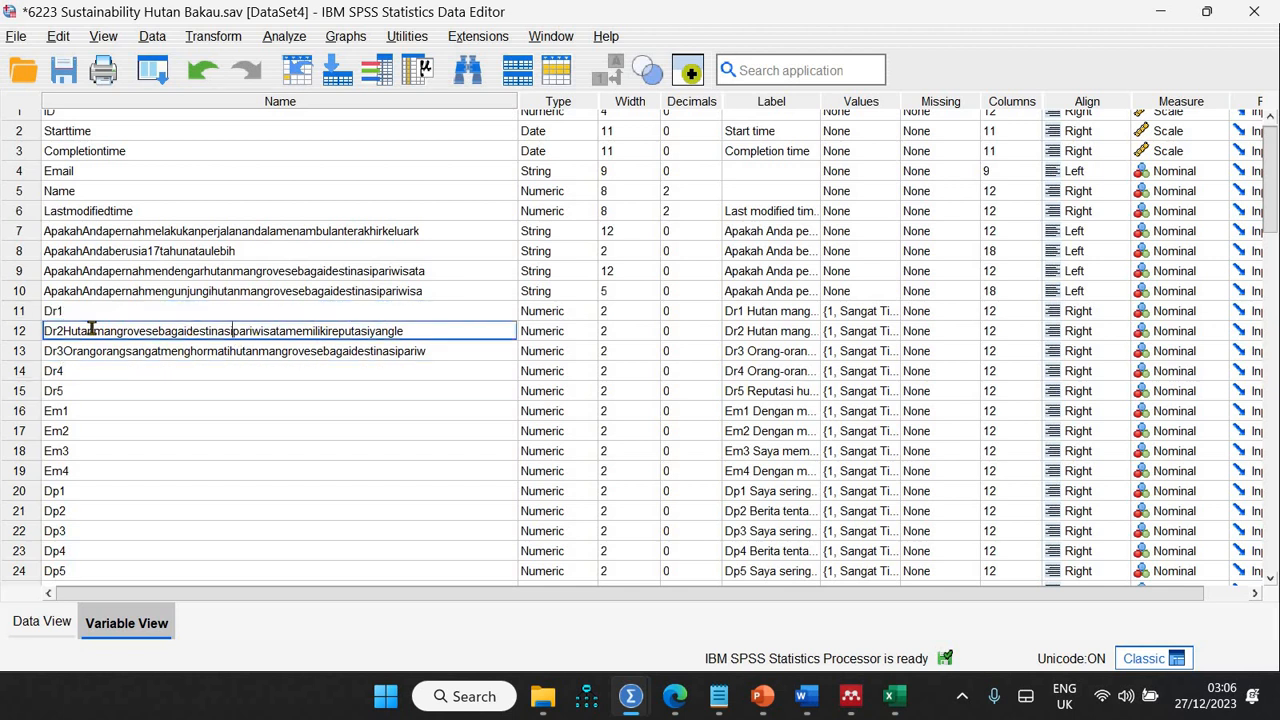
drag(452, 331, 76, 331)
key(BackSpace)
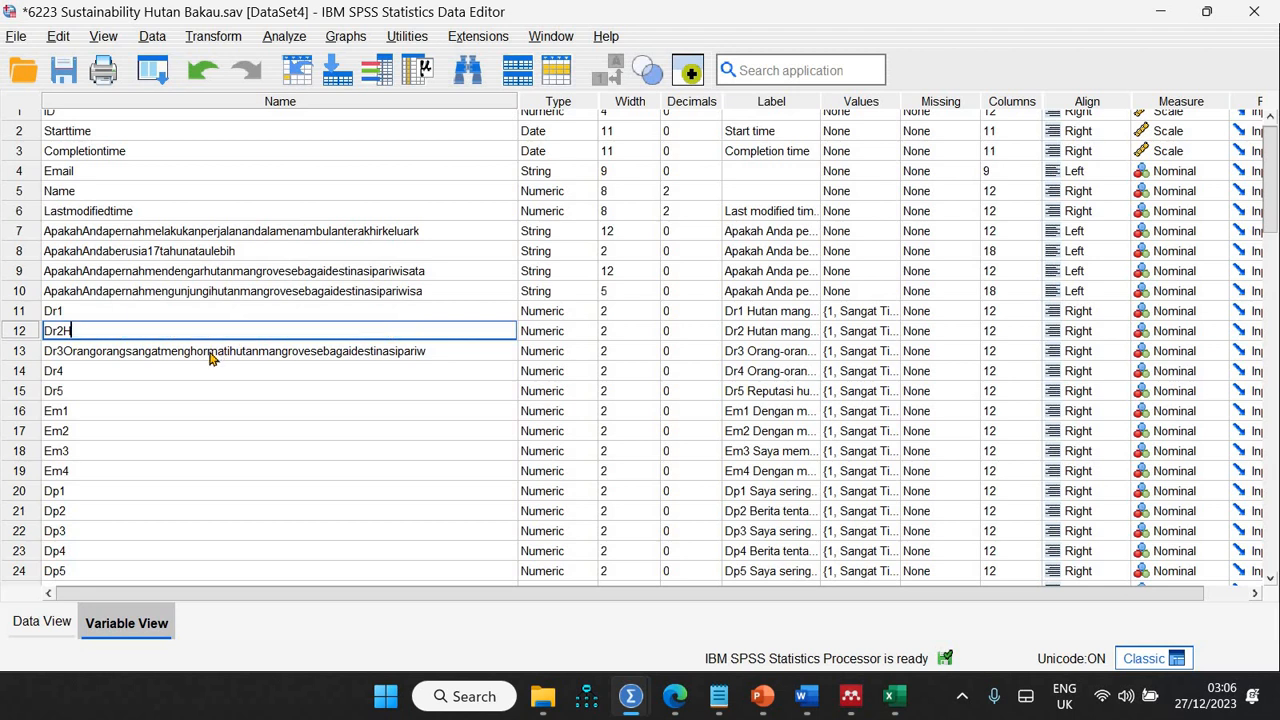
double_click(205, 351)
drag(205, 351, 462, 346)
key(BackSpace)
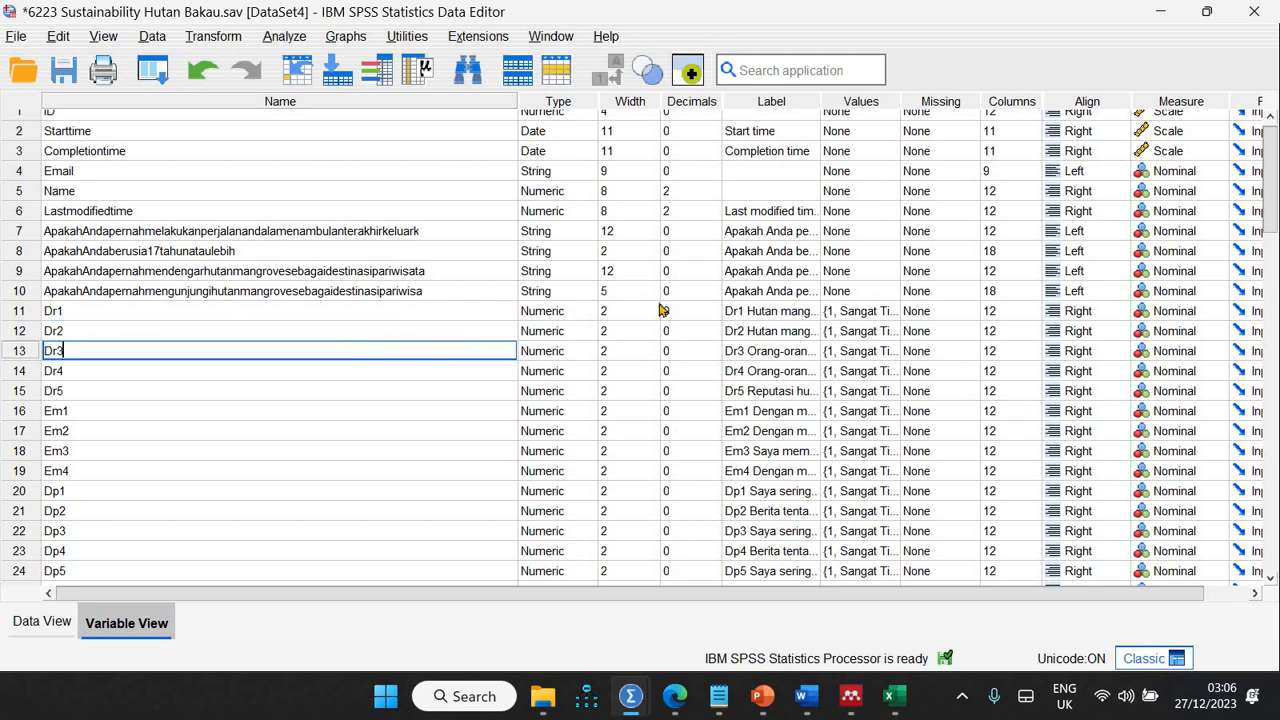
Save the dataset, then show the case data with the screening-question, Dr and Em columns in view.
click(63, 70)
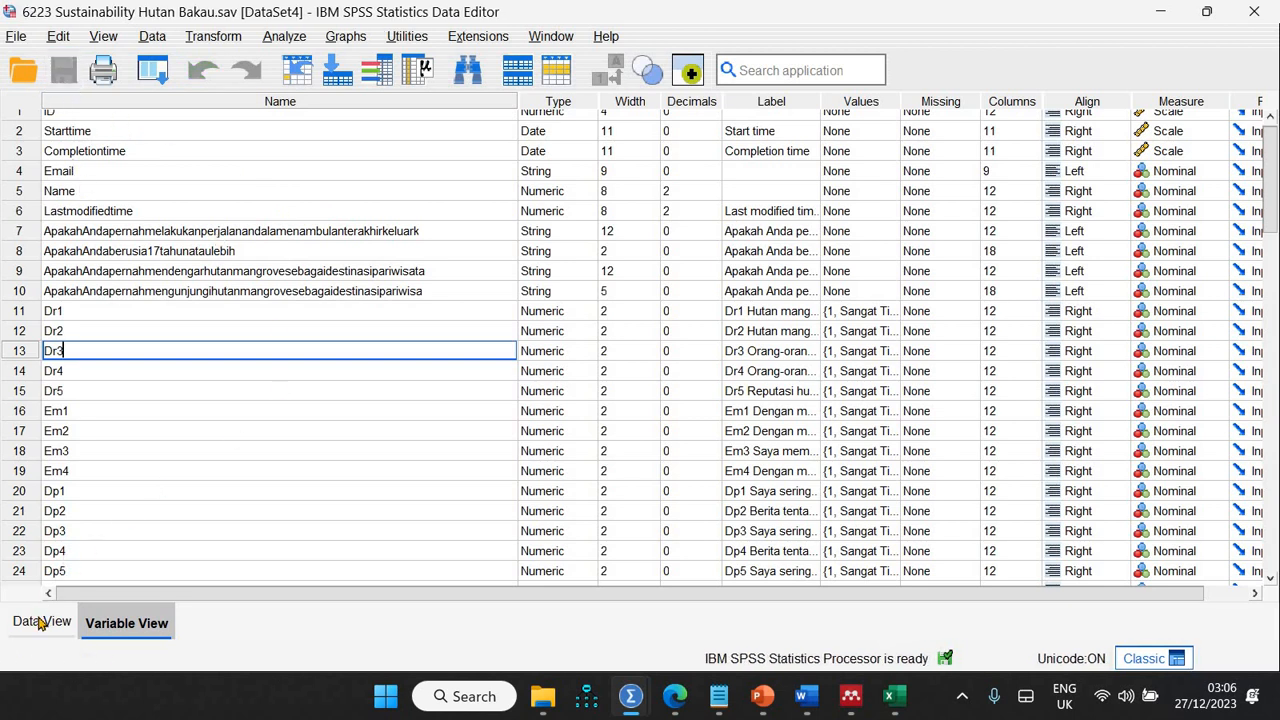
click(40, 622)
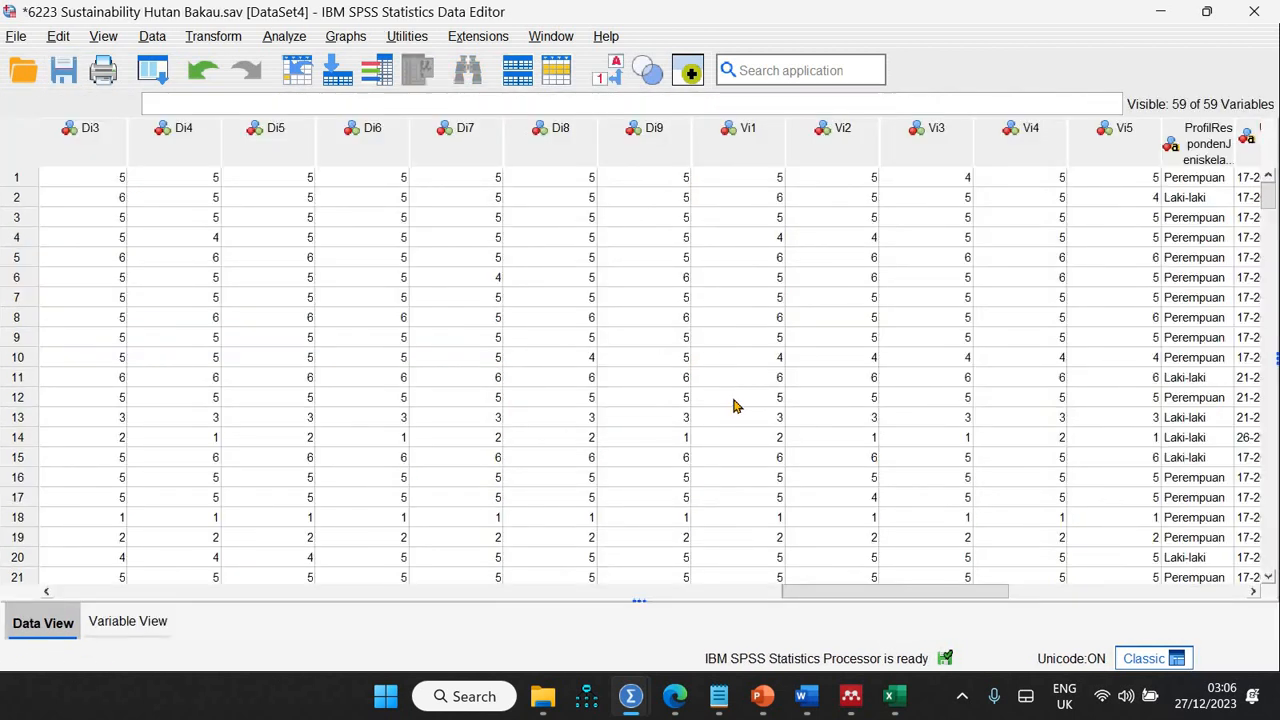
drag(843, 594, 237, 587)
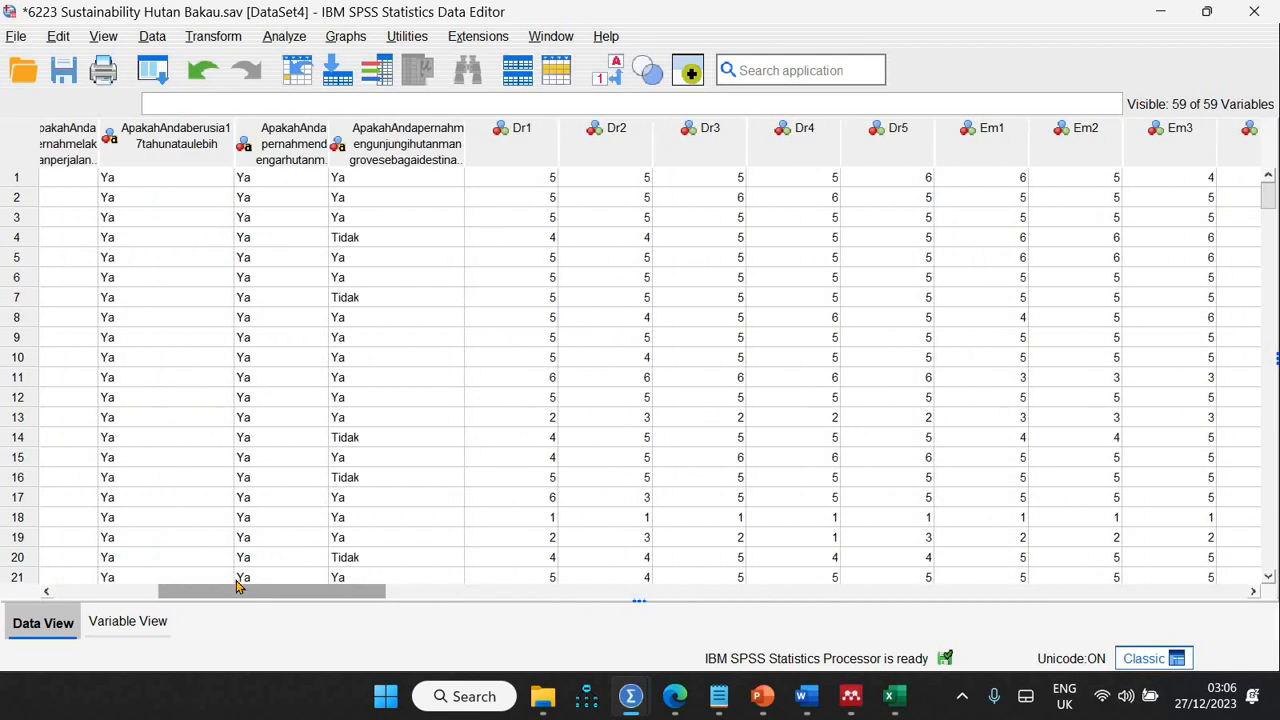